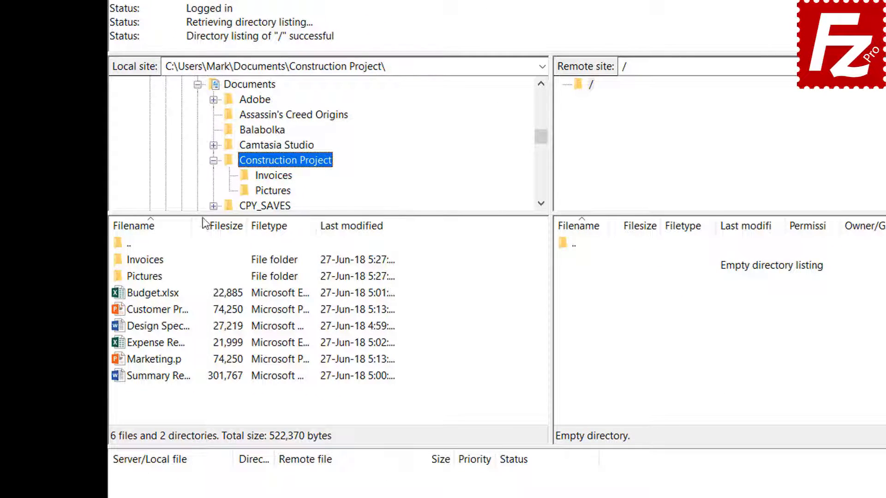
Upload Budget.xlsx and Customer Presentation.pptx to the server's root folder
double_click(165, 293)
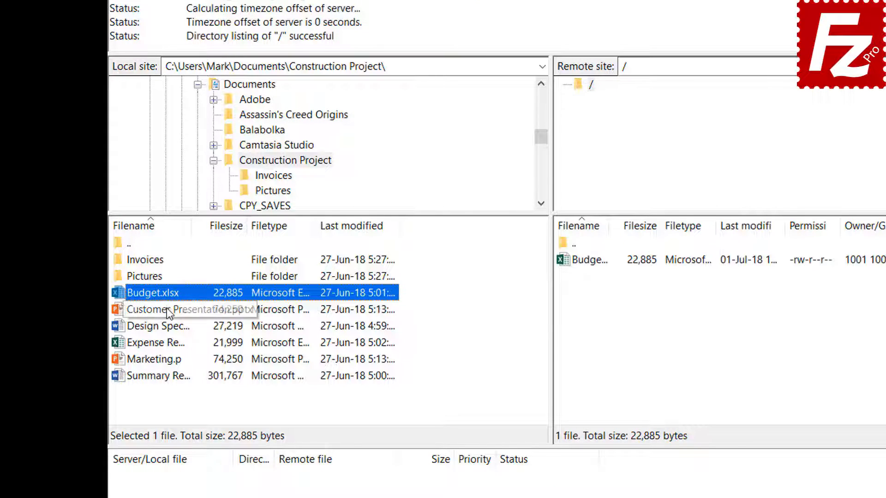
click(167, 308)
right_click(167, 308)
click(192, 313)
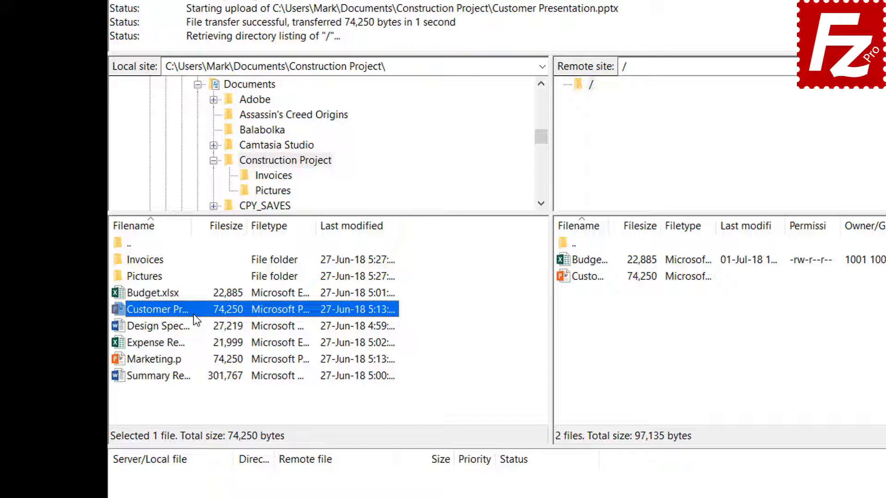
Upload the design specification, expense report and Marketing.pptx together as one selection
click(173, 326)
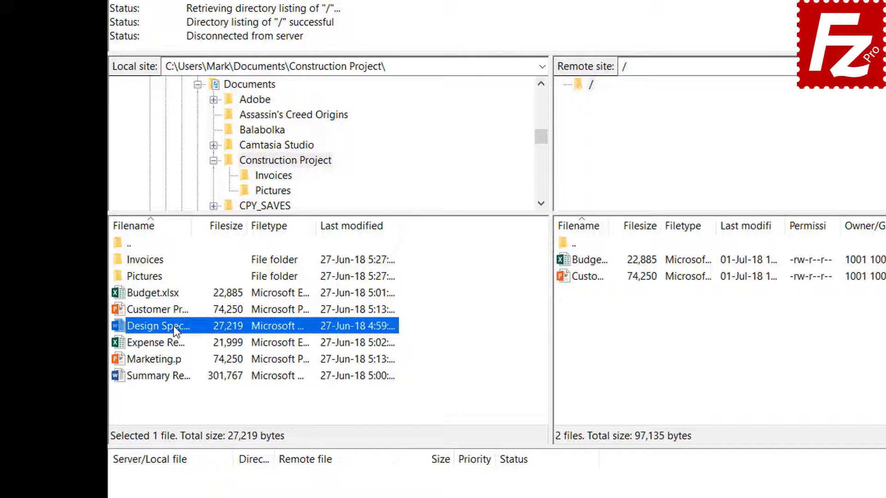
shift+click(168, 341)
shift+click(168, 360)
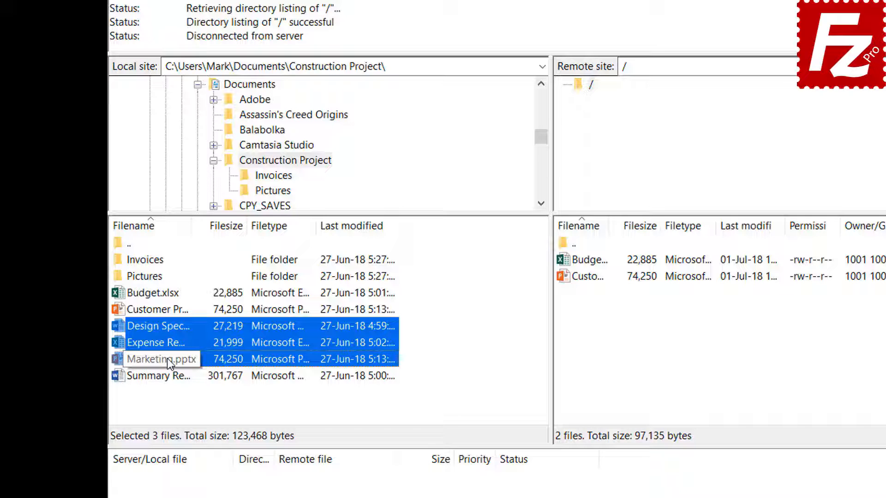
right_click(168, 342)
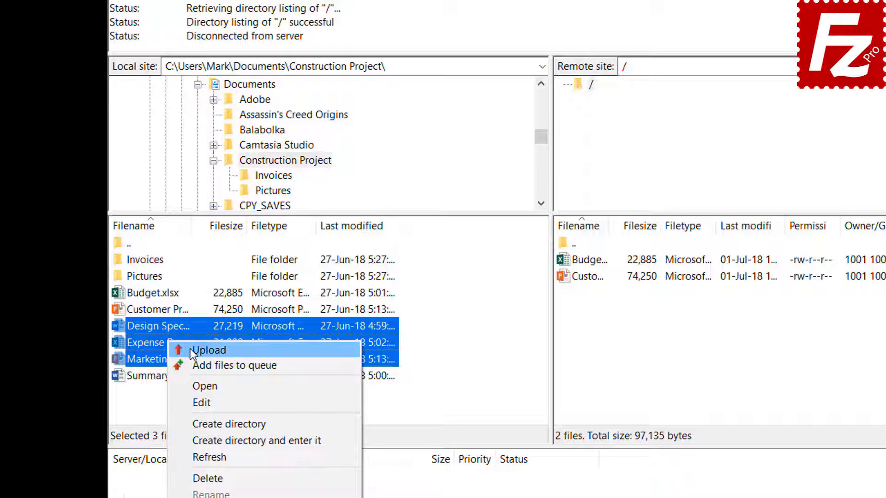
click(209, 350)
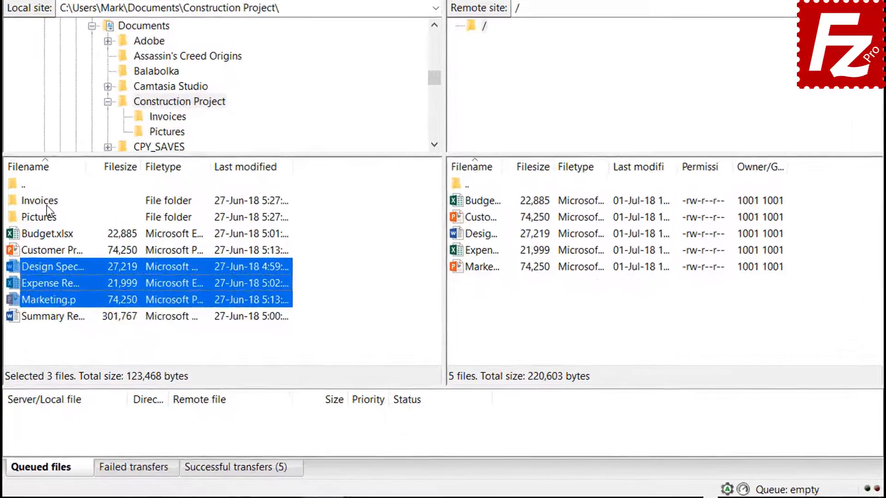
Queue the Invoices and Pictures folders plus Summary Report.docx, then process the queue to upload them
right_click(145, 277)
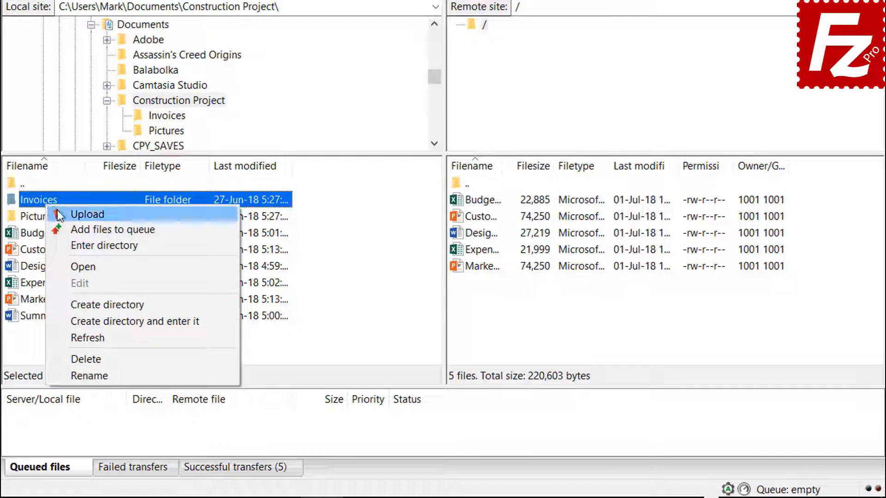
click(73, 227)
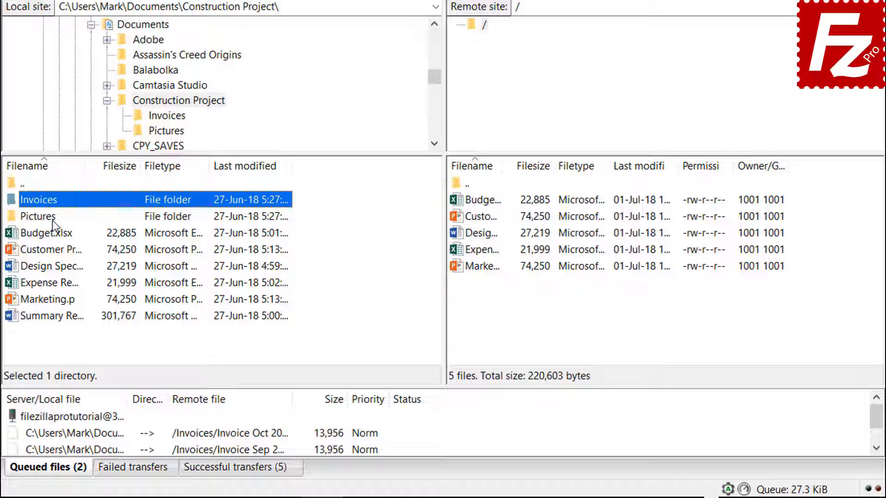
right_click(52, 217)
click(79, 246)
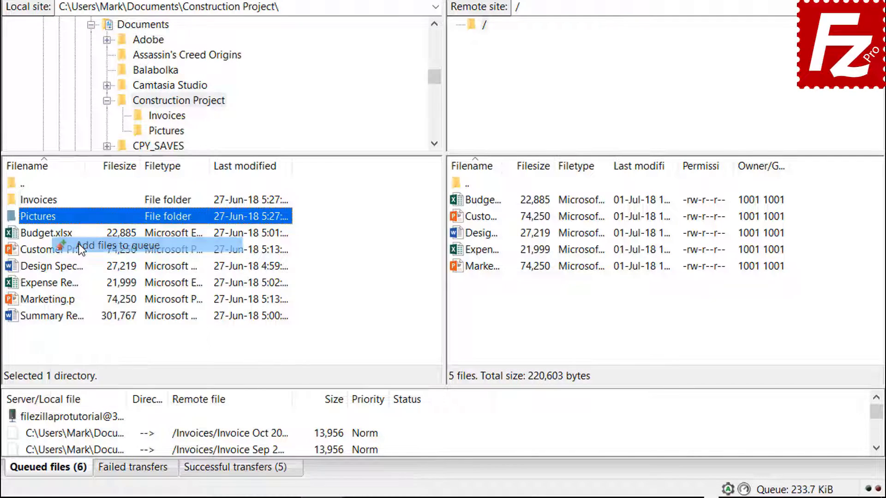
right_click(68, 318)
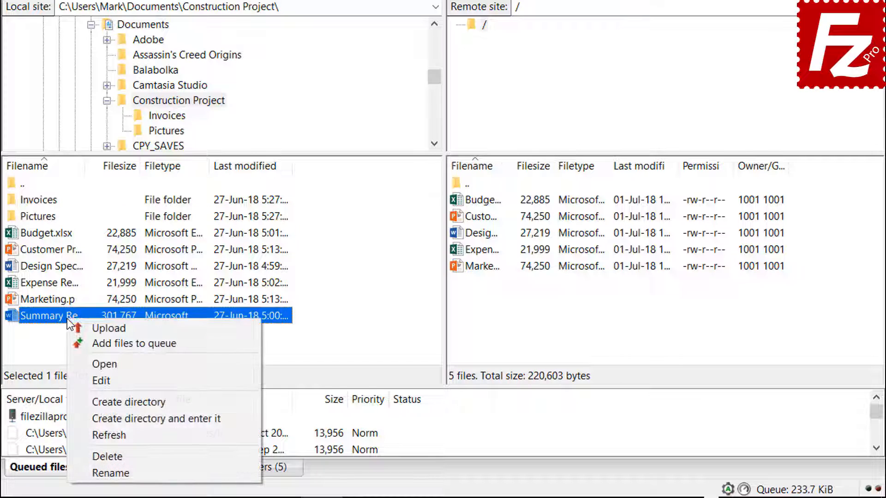
click(87, 344)
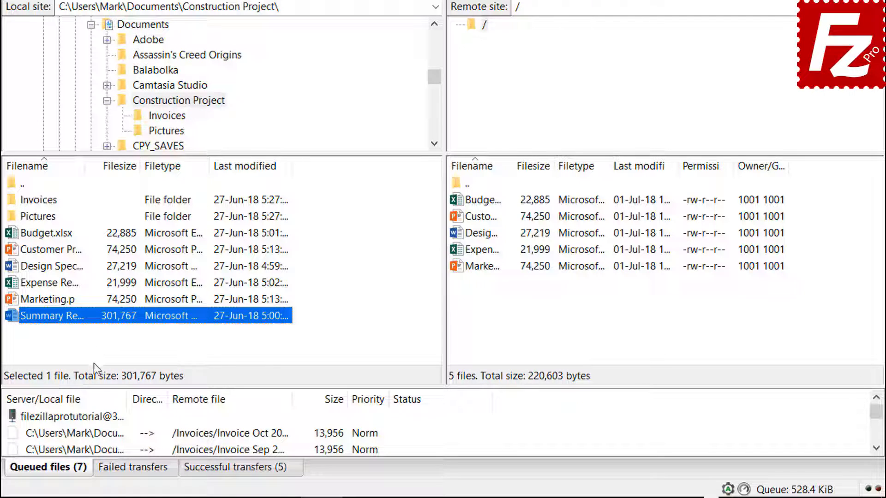
right_click(93, 417)
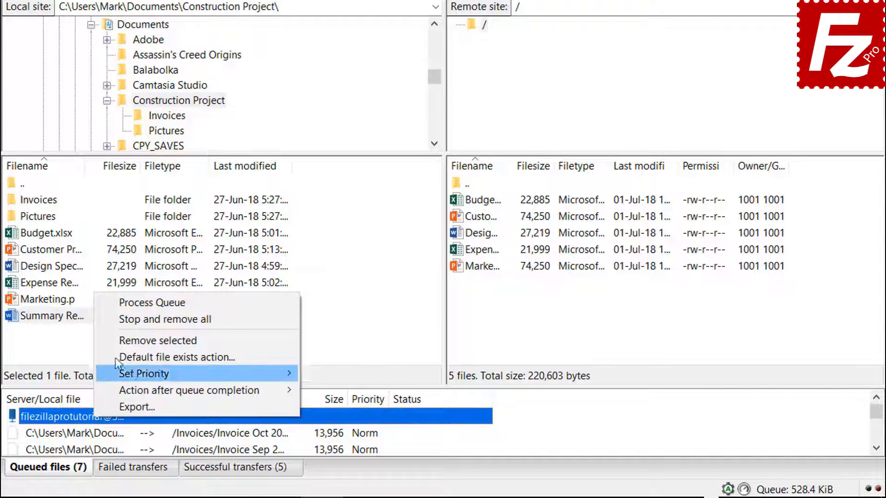
click(126, 305)
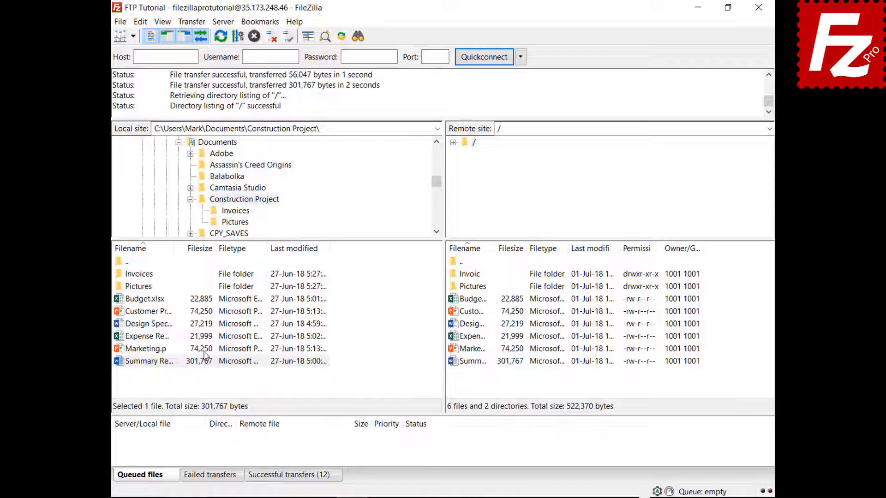
In the local Documents folder, create and enter a new directory named Backup
click(211, 143)
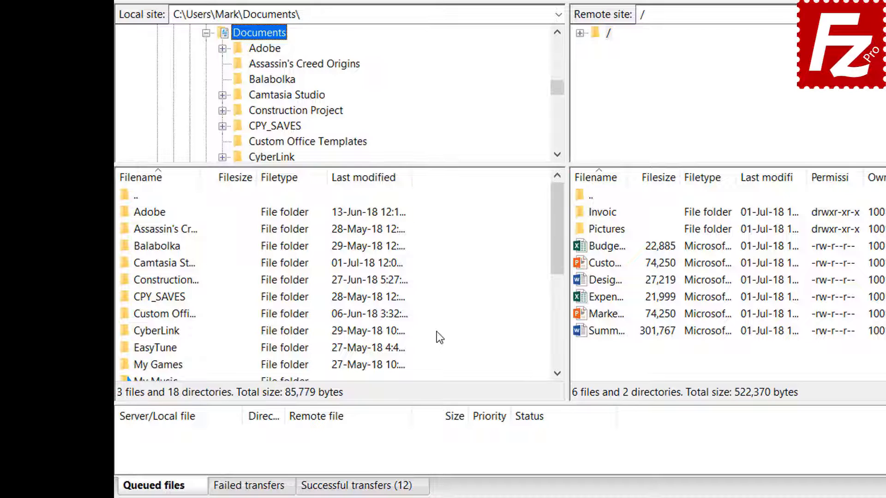
right_click(442, 457)
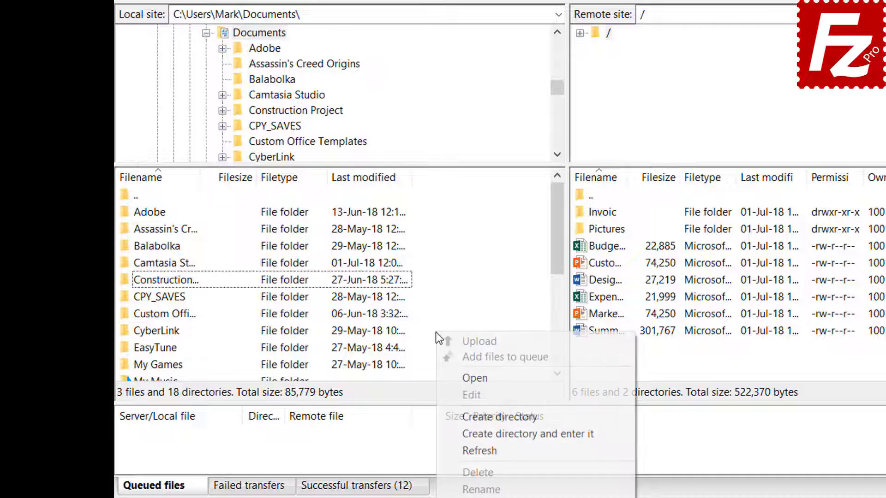
click(482, 433)
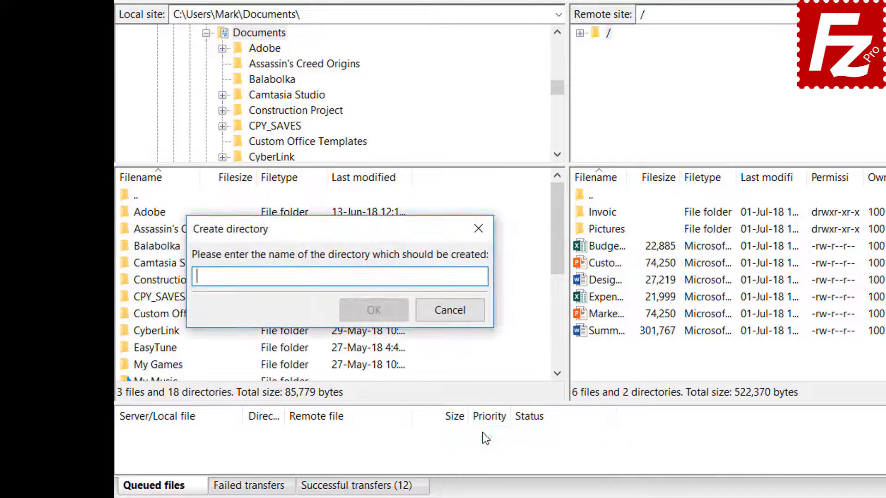
text(Back)
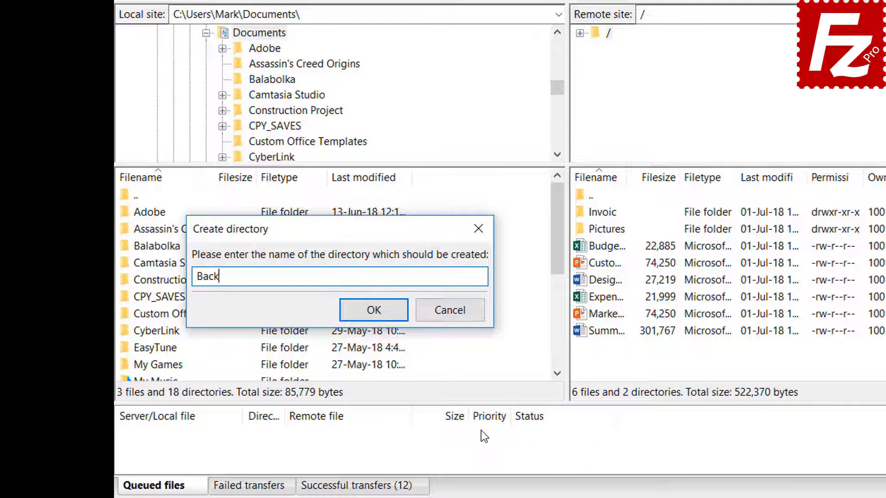
text(up)
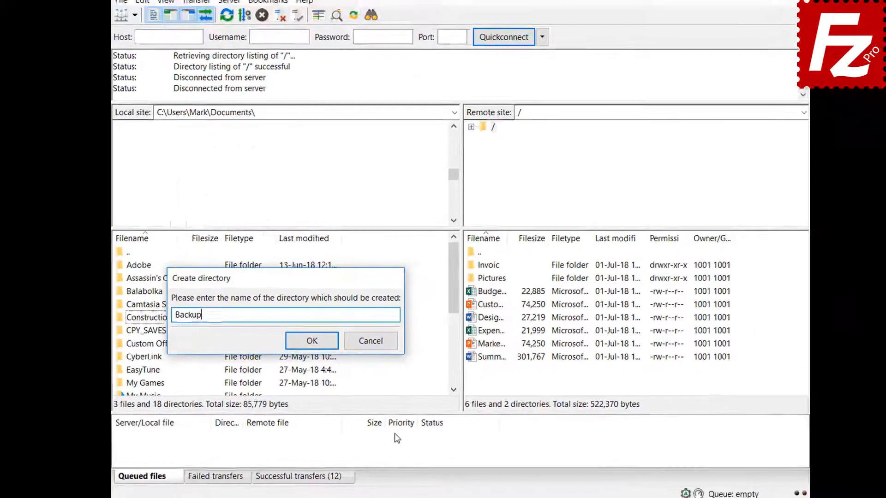
key(Return)
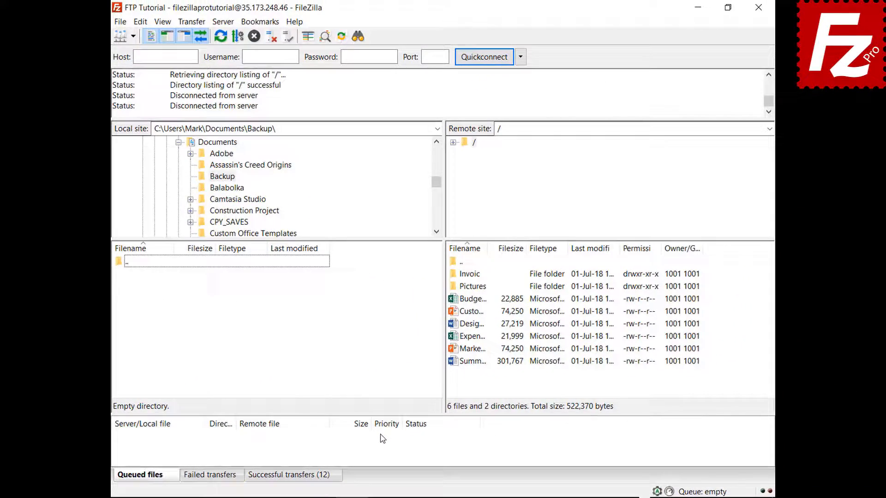
Download Budget.xlsx, then the customer presentation, design specification, expense report and marketing presentation into Backup
double_click(475, 301)
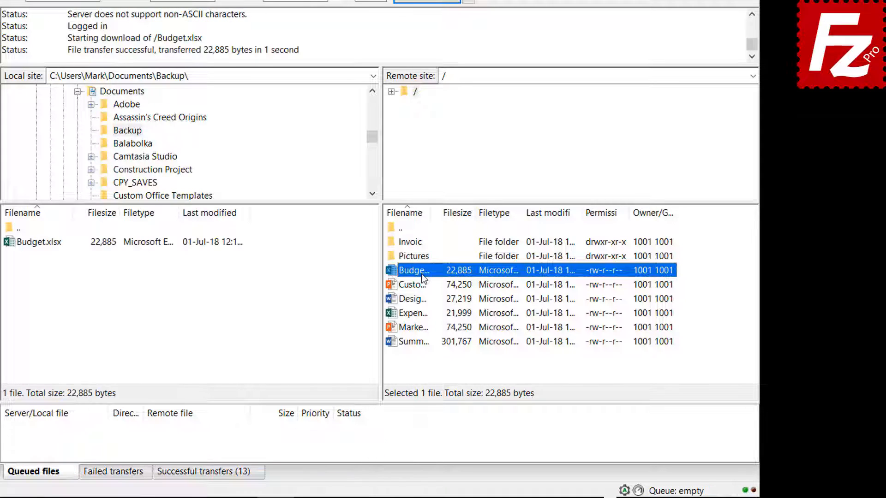
click(417, 286)
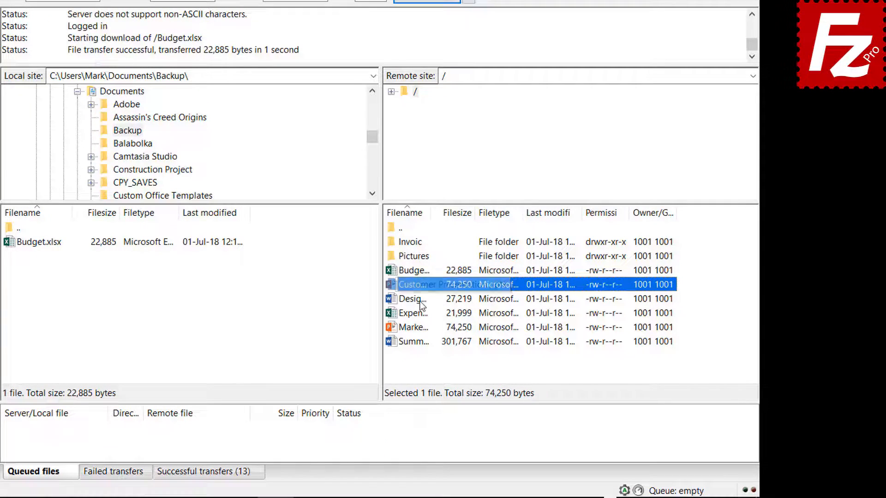
shift+click(420, 300)
shift+click(420, 314)
shift+click(421, 327)
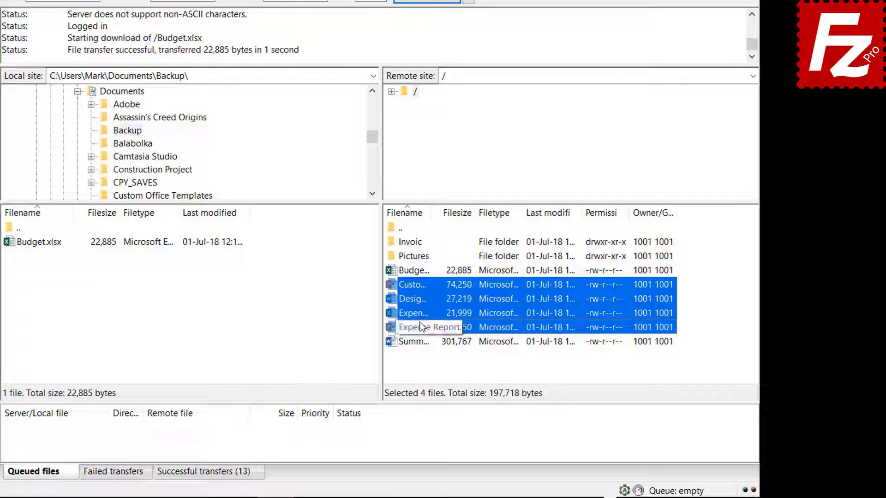
right_click(431, 327)
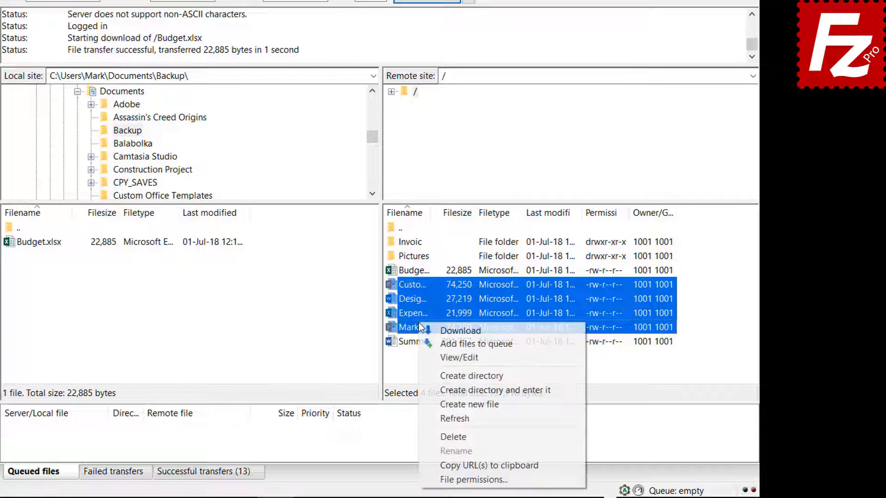
click(445, 330)
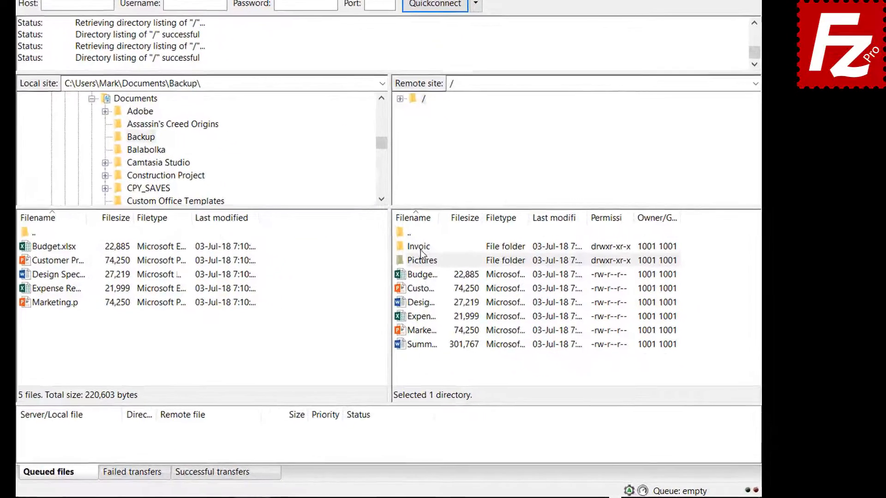
Queue the server's Invoices and Pictures folders and summary report, then process the queue to download them
right_click(420, 250)
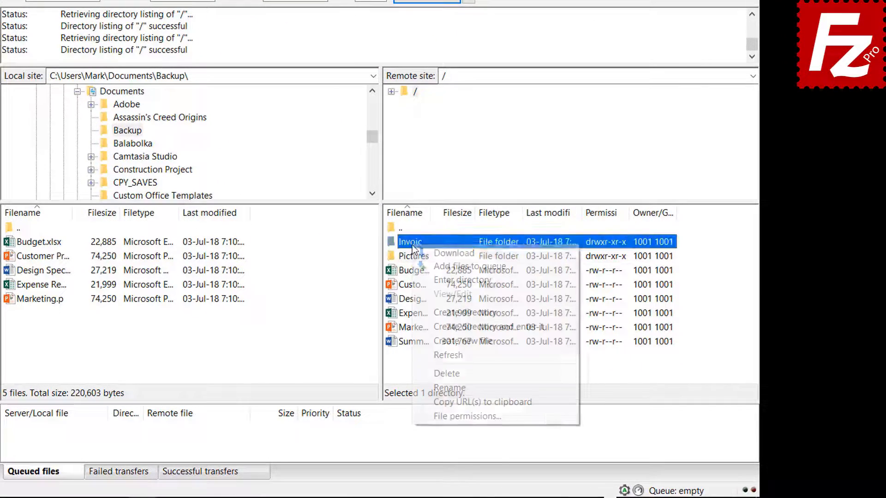
click(429, 268)
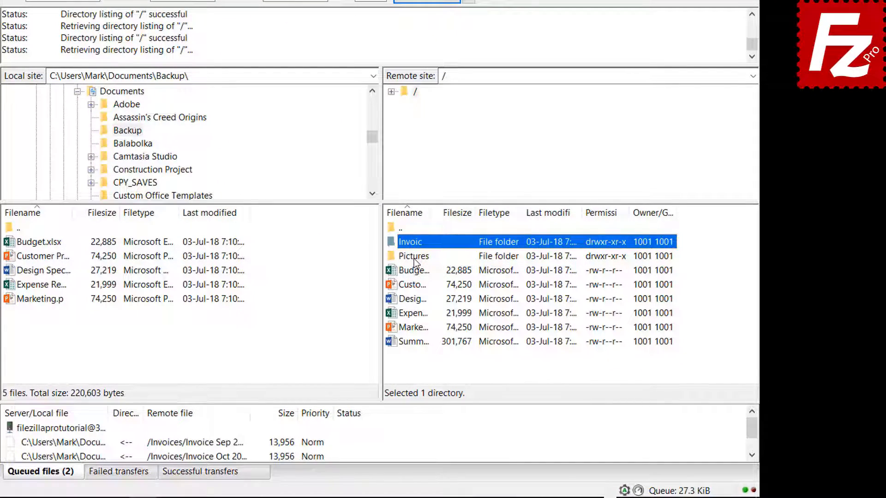
right_click(417, 257)
click(433, 279)
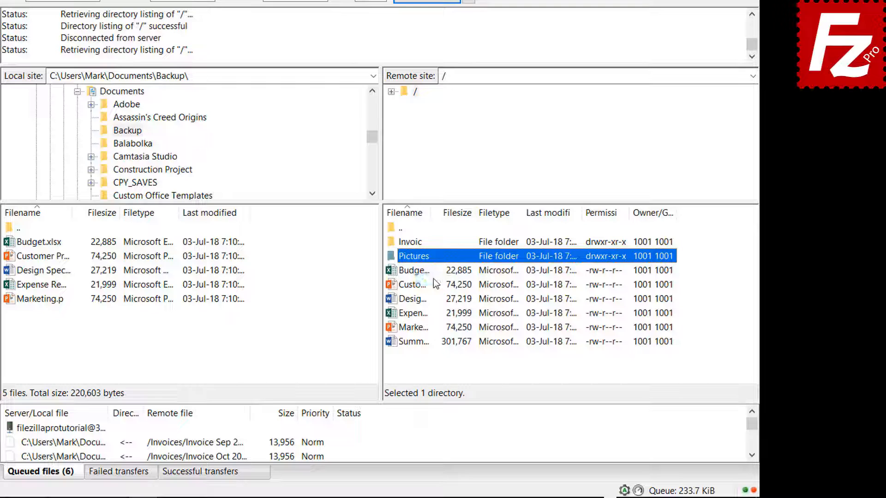
click(419, 342)
right_click(418, 343)
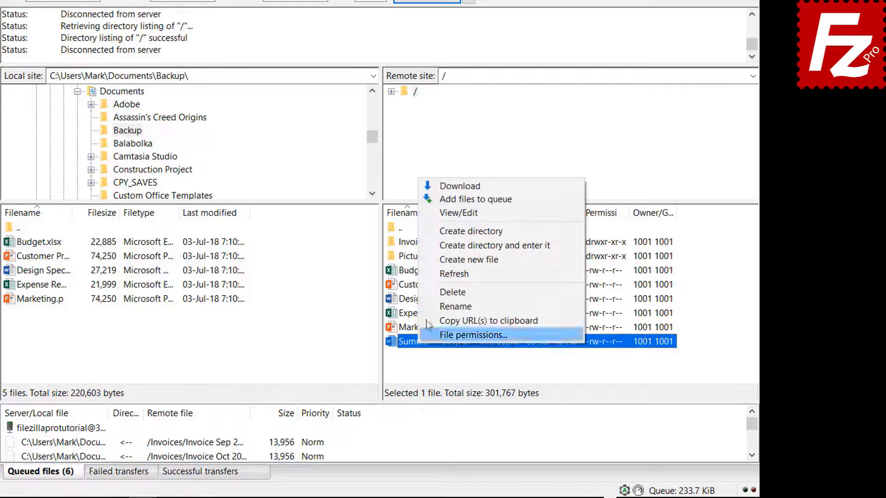
click(436, 198)
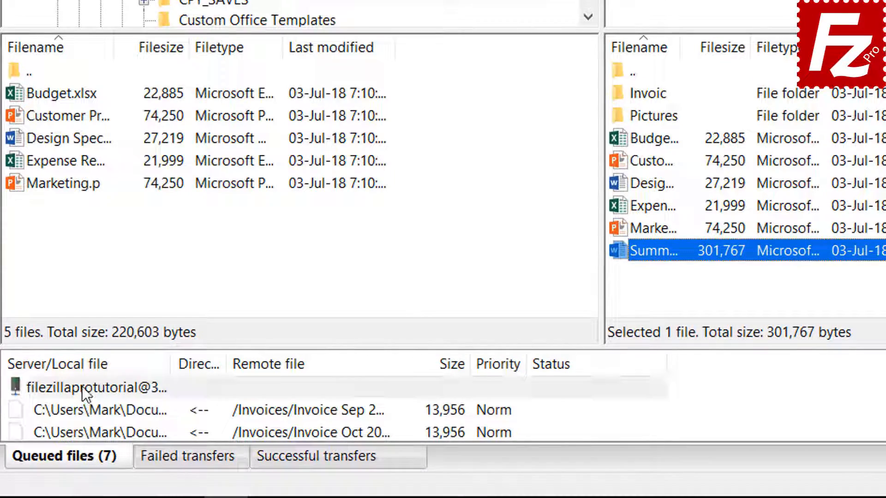
right_click(82, 386)
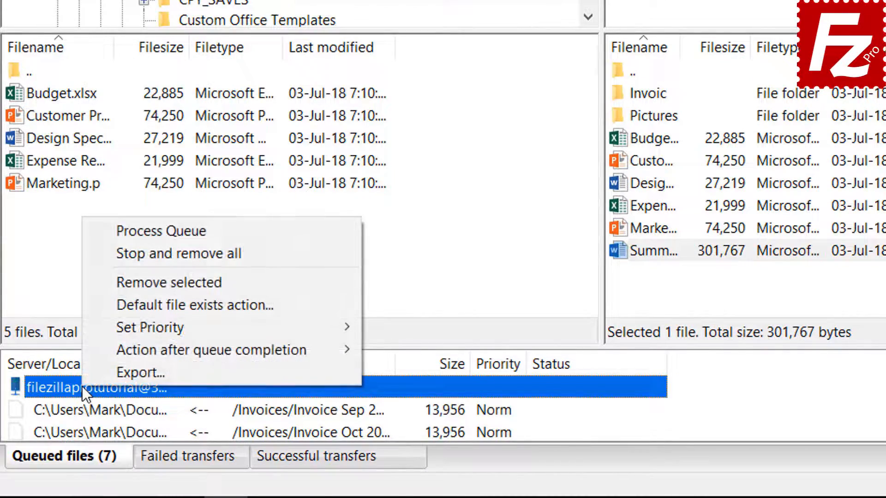
click(126, 230)
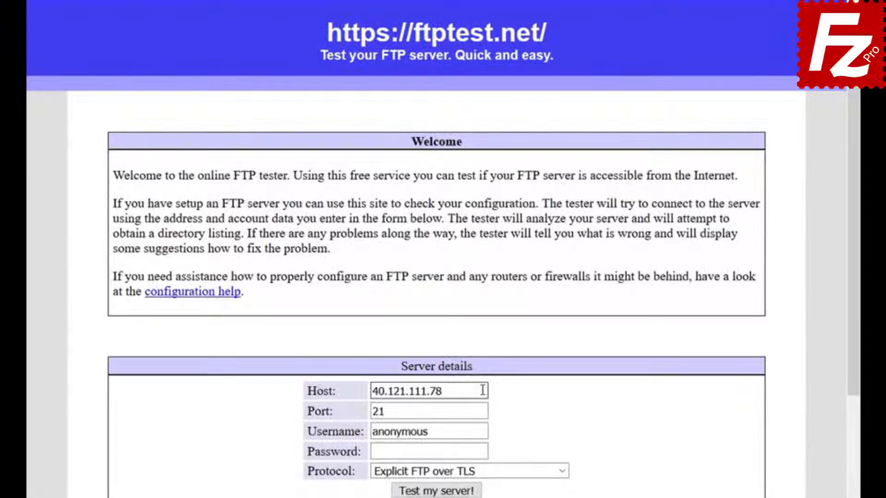
Replace the anonymous username with the FTP account's username and enter the account password
click(484, 432)
key(ctrl+a)
key(BackSpace)
text(filezillaprotutorial)
key(Tab)
text(**********)
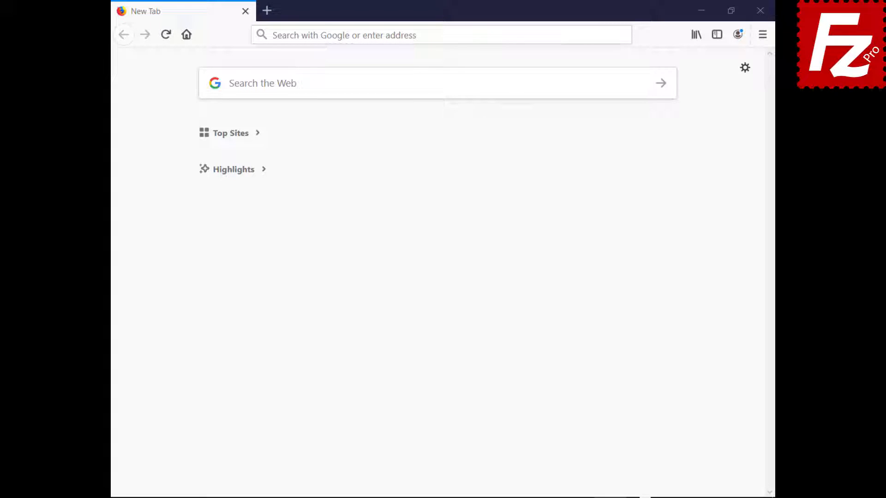
Log in to cPanel using the pasted control panel address, account username and password
click(602, 34)
text(https://br622.hostgator.com.br:2083/)
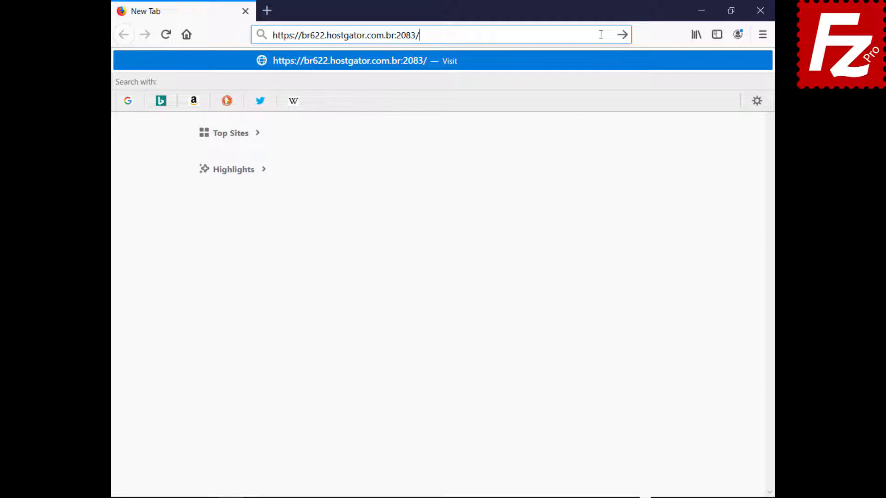
key(Return)
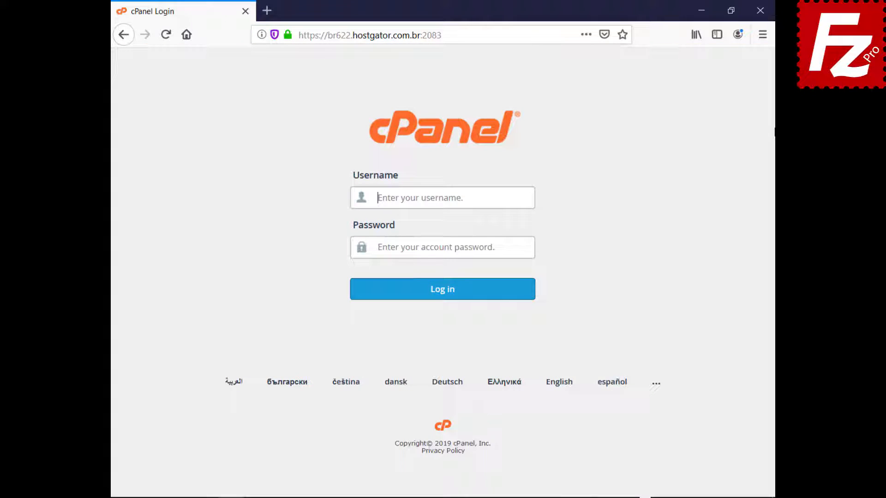
text(ondazult)
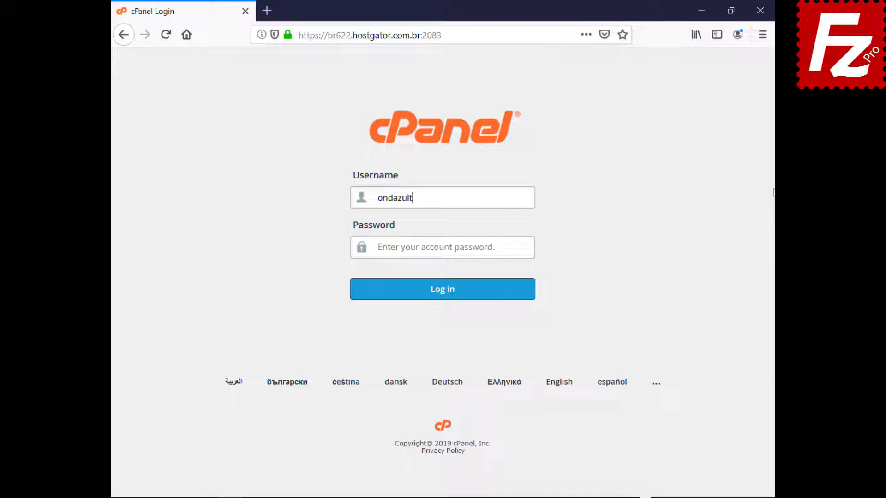
key(Tab)
key(ctrl+v)
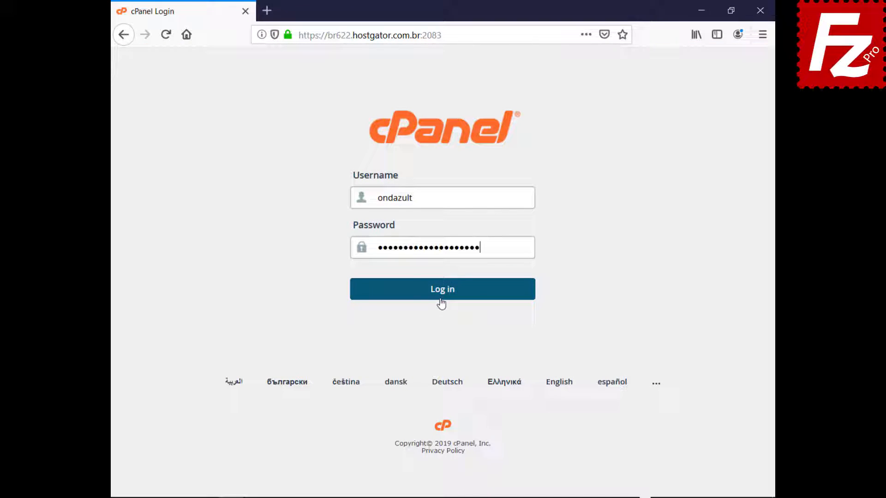
click(442, 302)
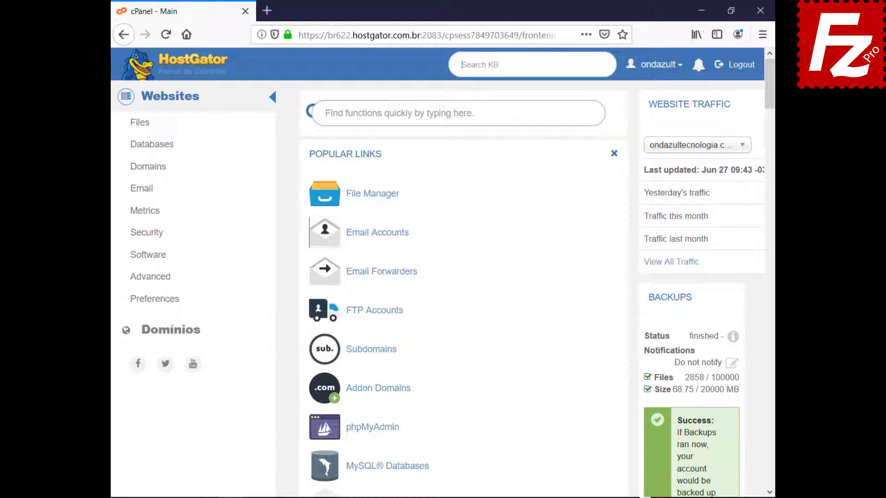
Create an FTP account with unlimited quota in public_html/wordpress, then launch FileZilla Pro
click(369, 316)
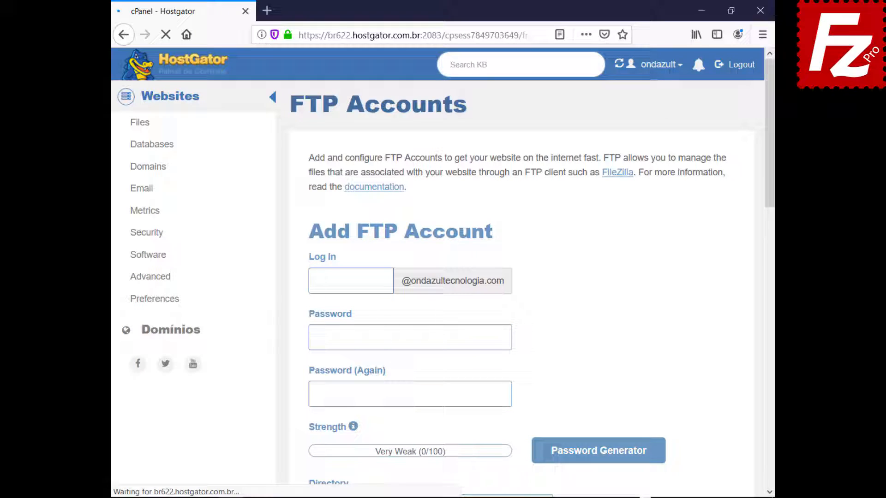
text(wordpressftp)
key(Tab)
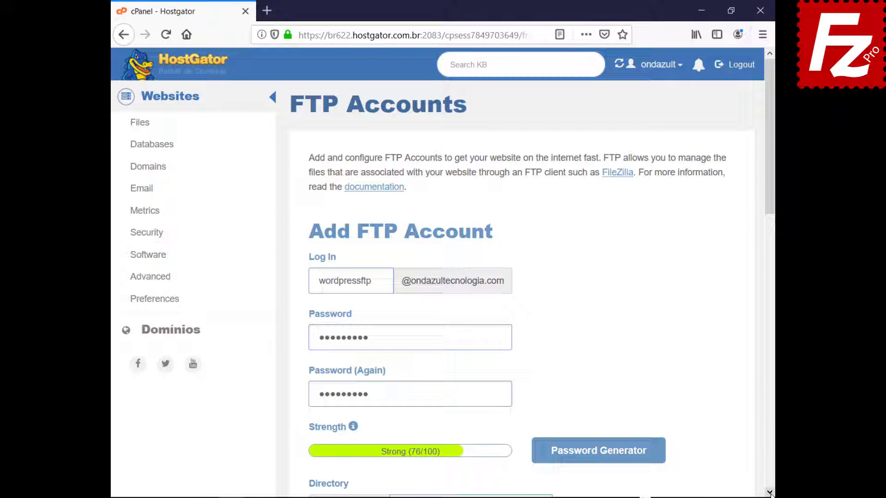
scroll(770, 493, down, 7)
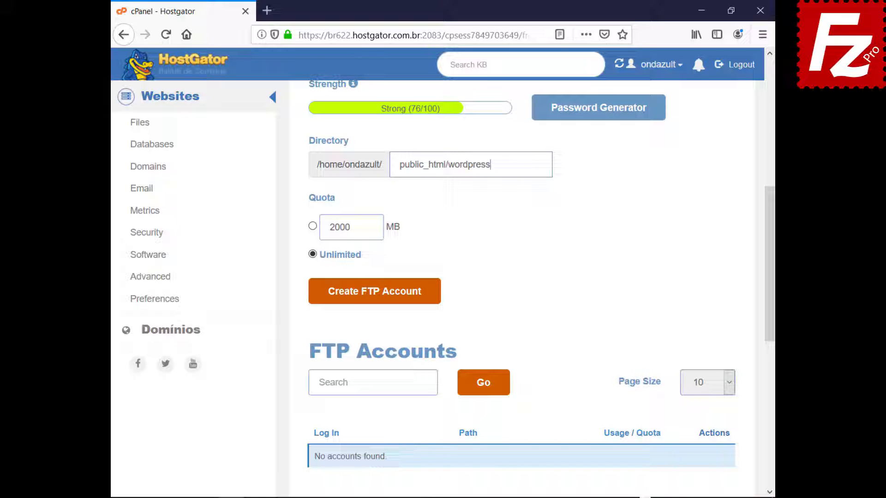
click(373, 298)
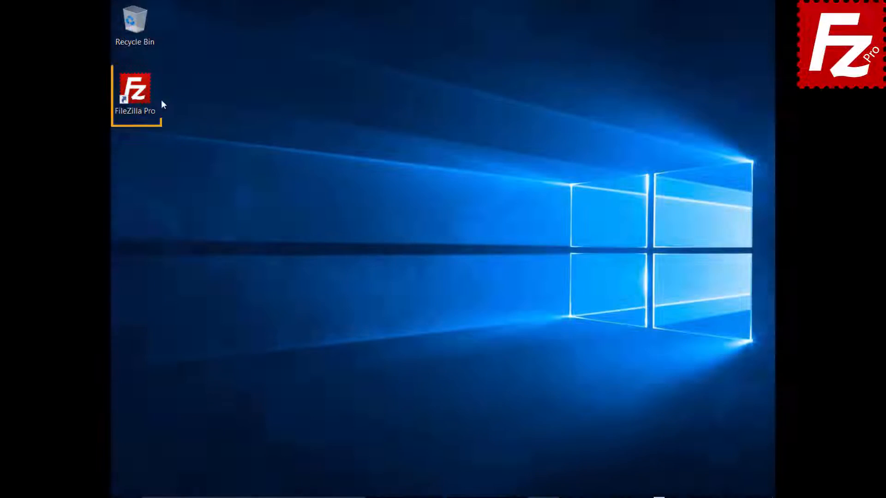
double_click(140, 95)
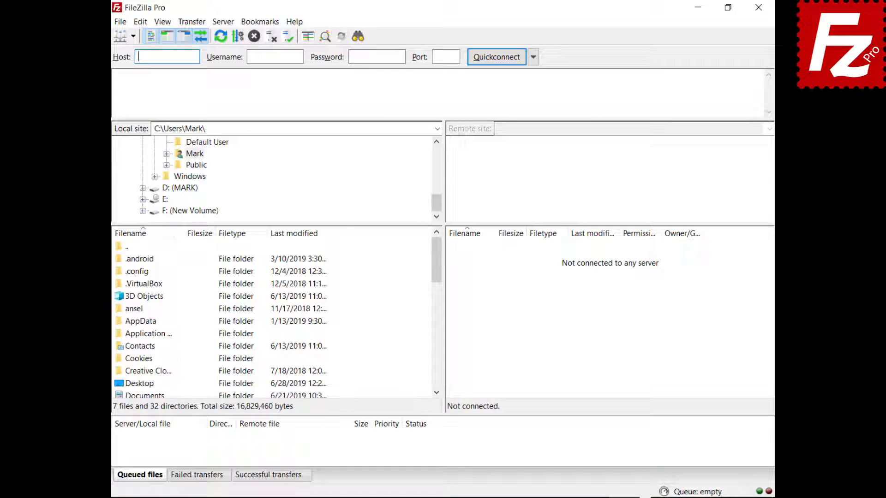
Add a Site Manager entry named Wordpress and enter the FTP account password
click(119, 24)
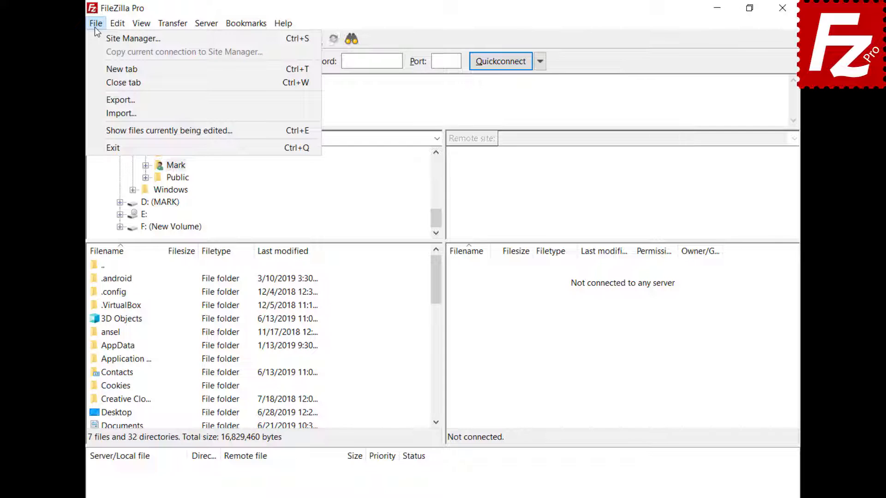
click(133, 39)
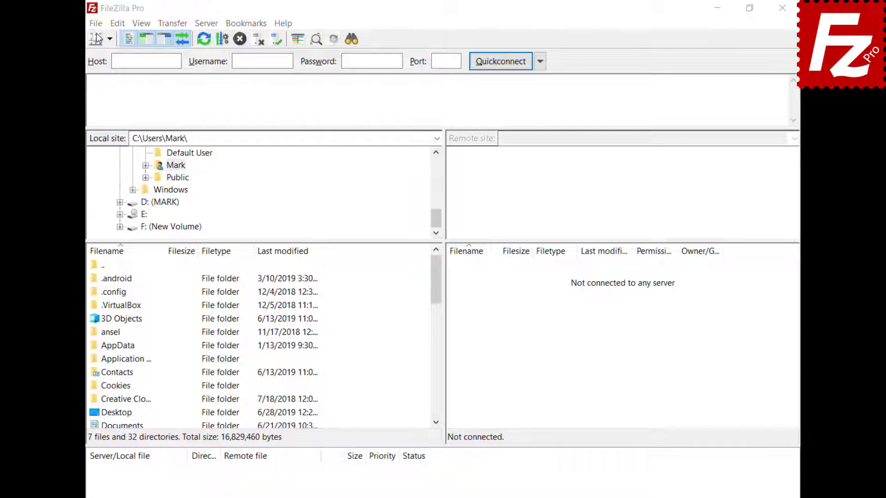
click(274, 344)
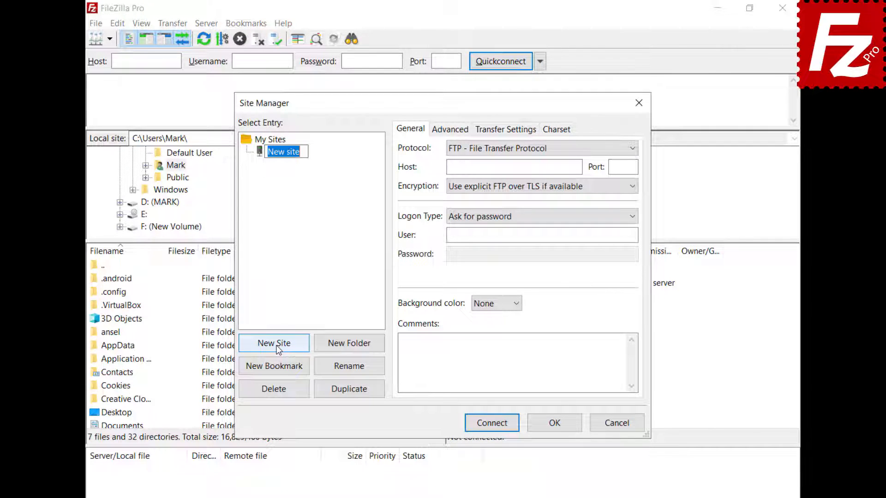
text(Wordpress)
key(Return)
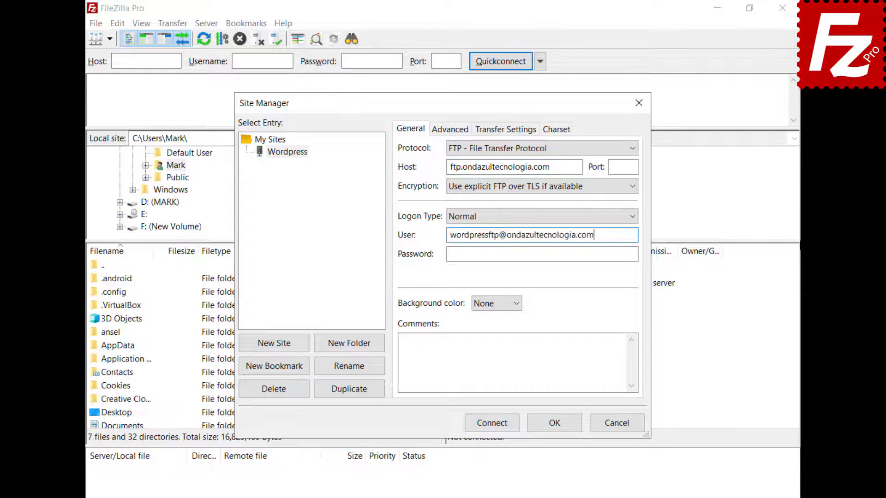
key(Tab)
key(ctrl+v)
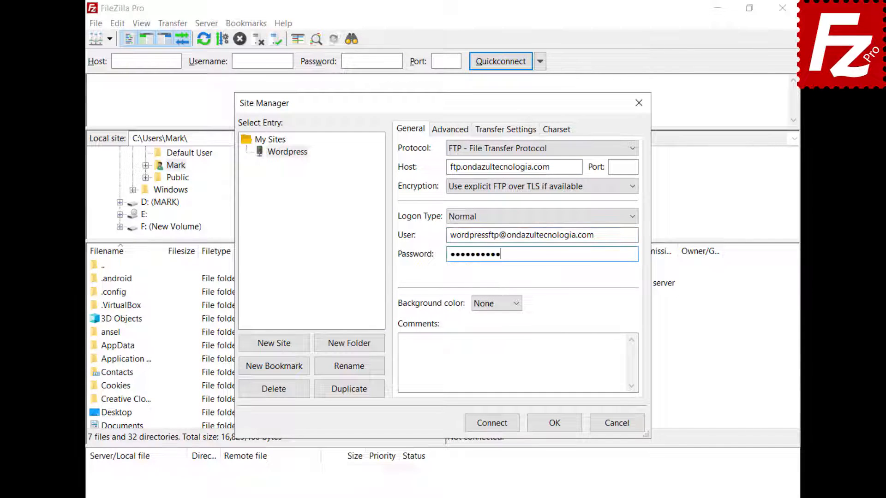
Connect to the Wordpress site, permanently trusting its TLS certificate
click(490, 427)
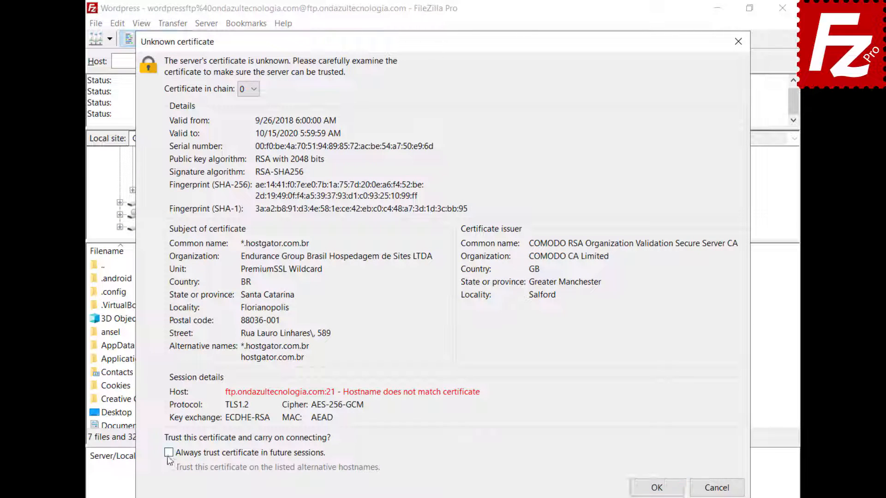
click(168, 454)
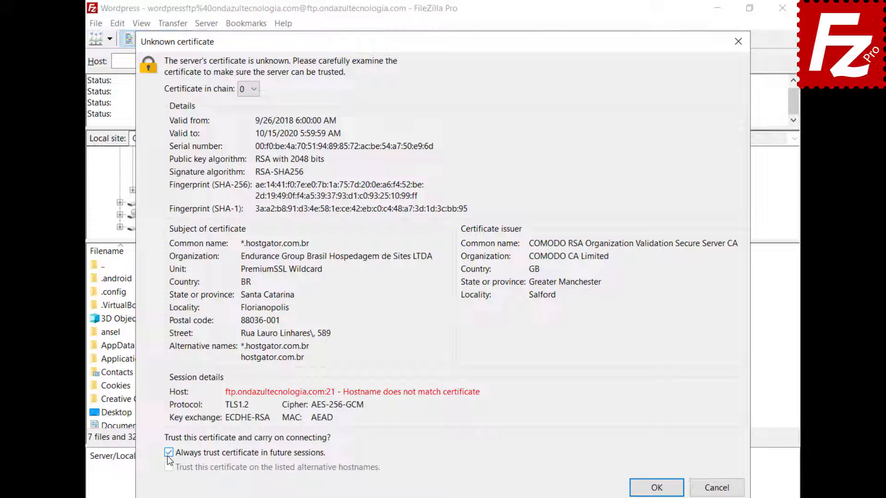
click(657, 489)
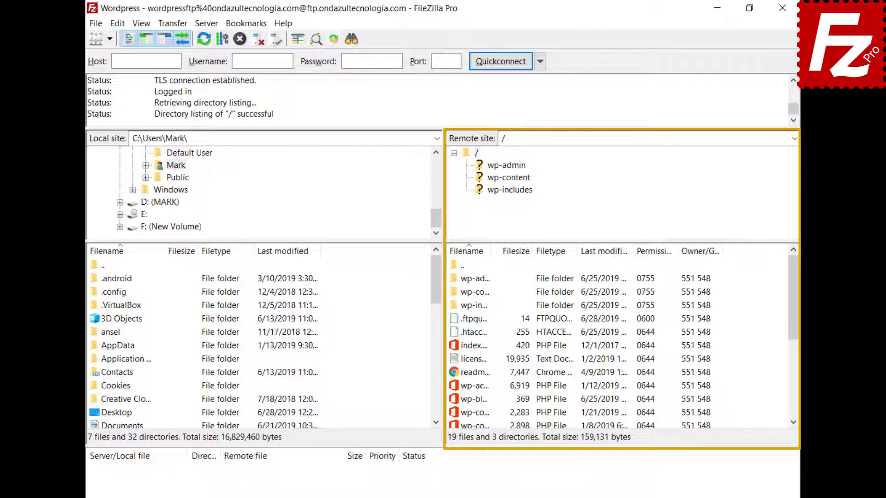
Open the remote wp-blog-header.php for editing and add 'Enter a new line here' at the top
click(456, 401)
right_click(456, 406)
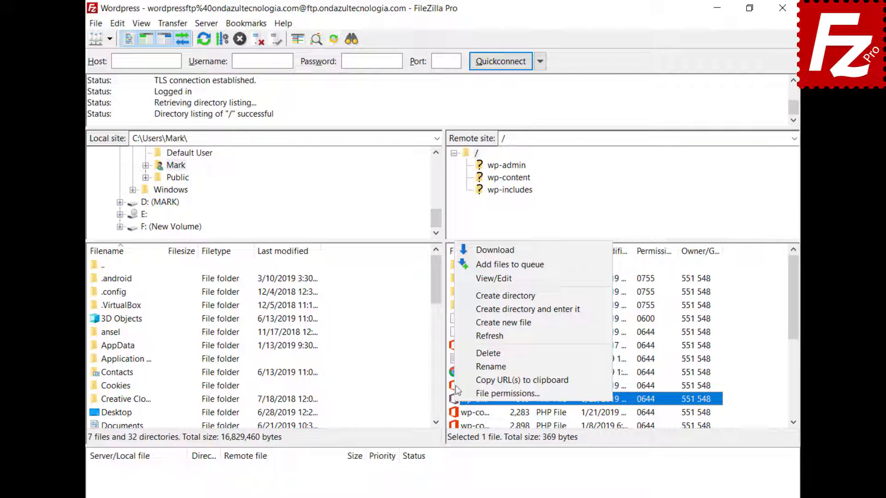
click(466, 280)
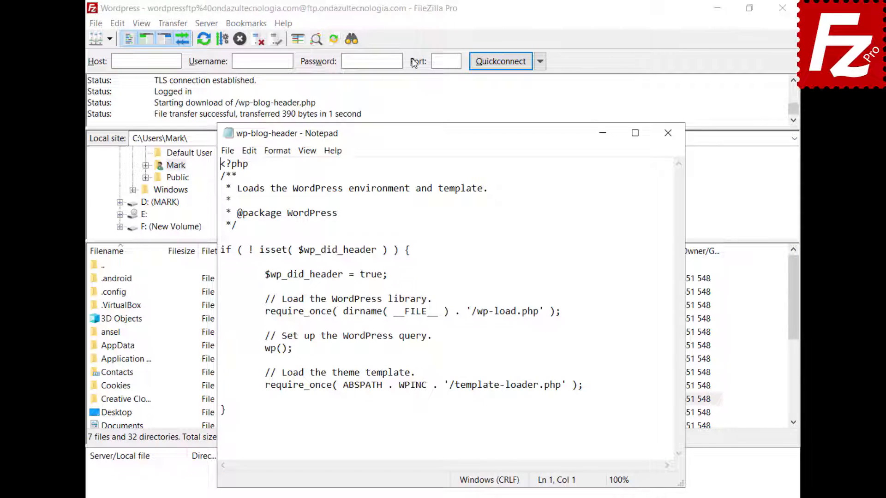
key(Return)
key(Up)
text(Enter a new line here)
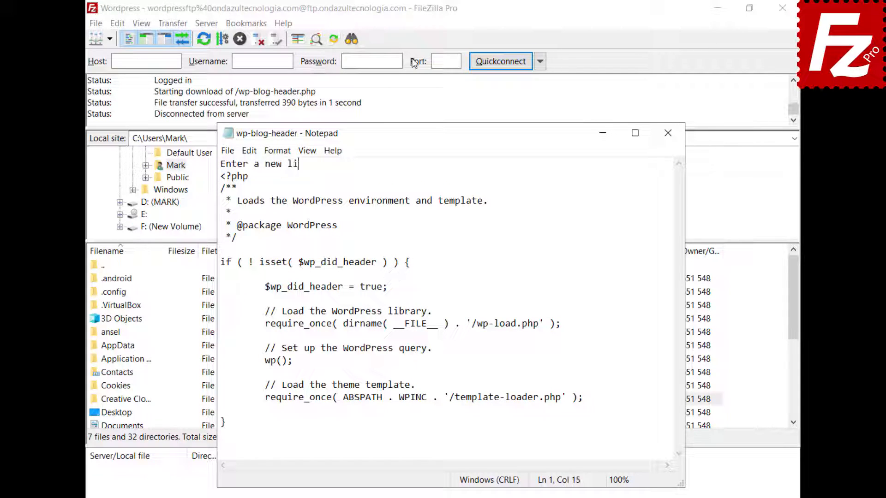
Save and close the edited file, then upload the changed file back to the server
click(223, 151)
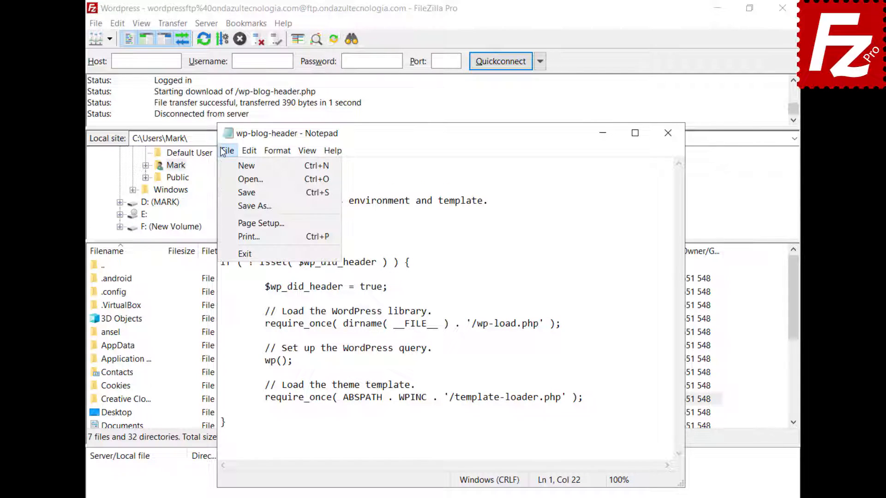
click(245, 253)
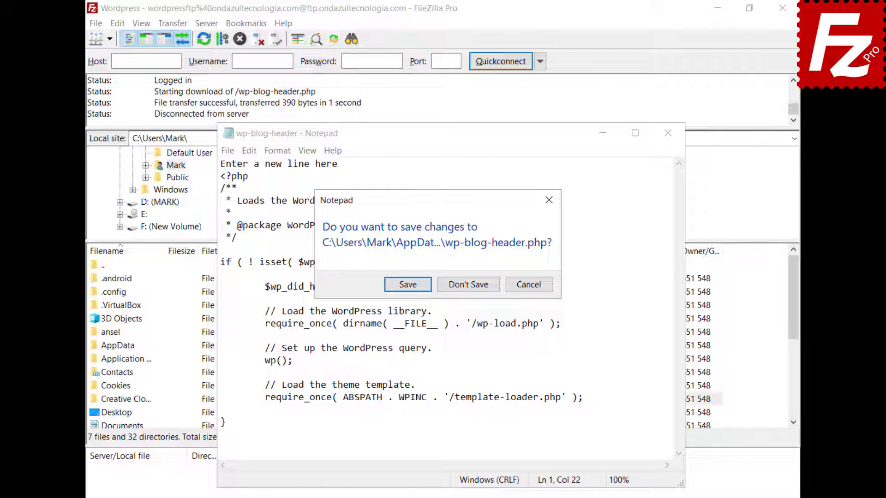
click(408, 284)
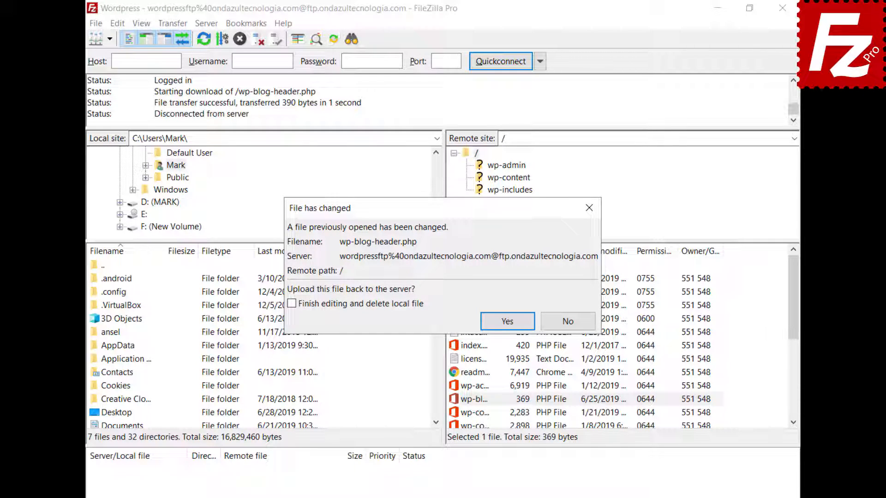
click(507, 321)
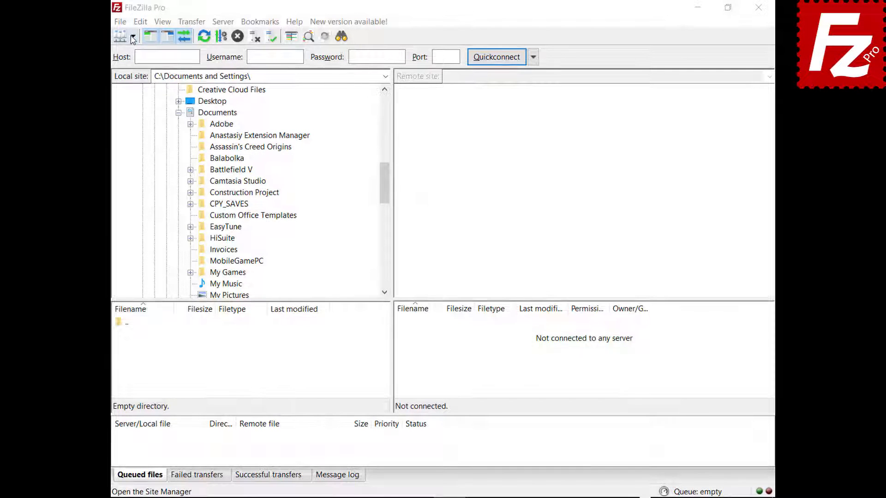
Connect to the saved FTP site, drag Financial.xlsx into local Documents and Evaluation.pdf to the server
click(132, 36)
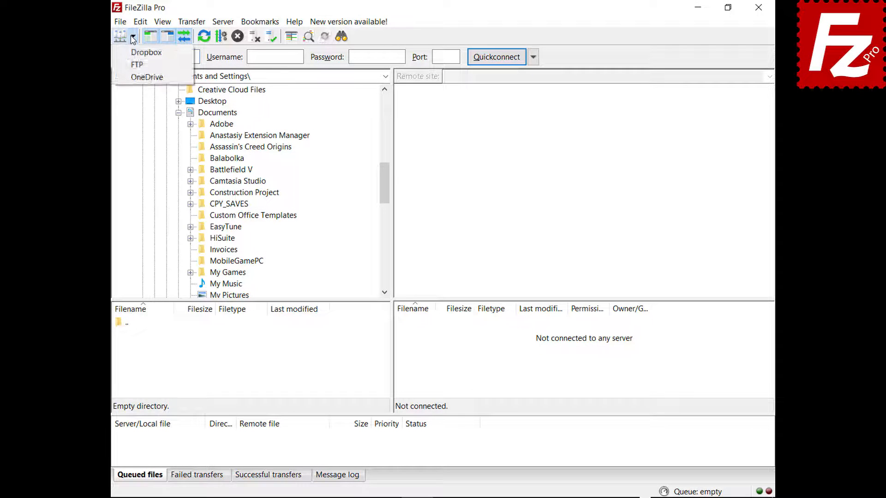
click(135, 65)
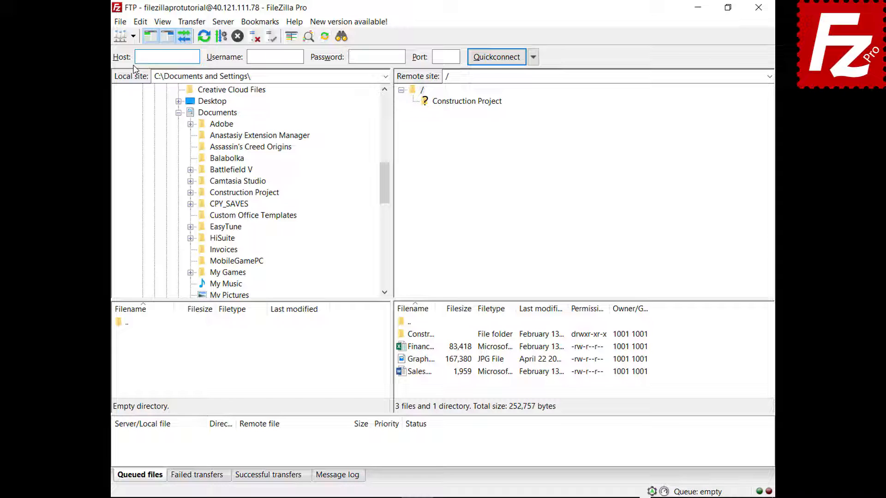
click(404, 350)
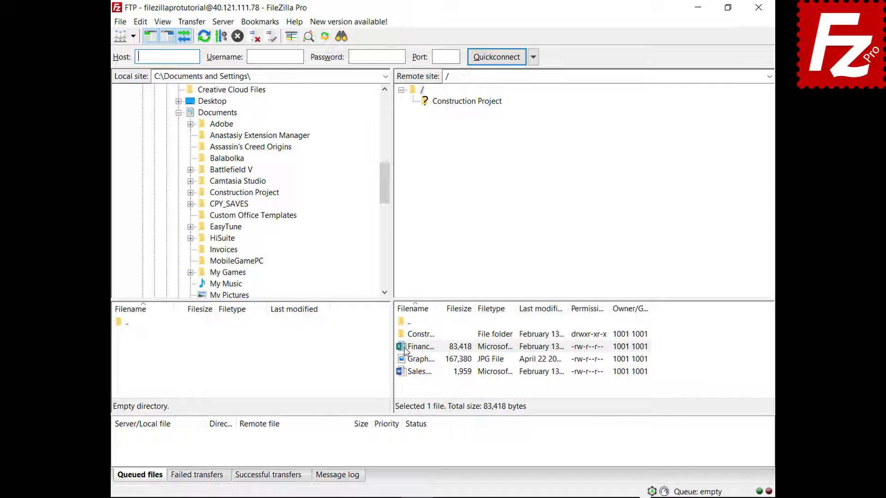
drag(404, 350, 247, 115)
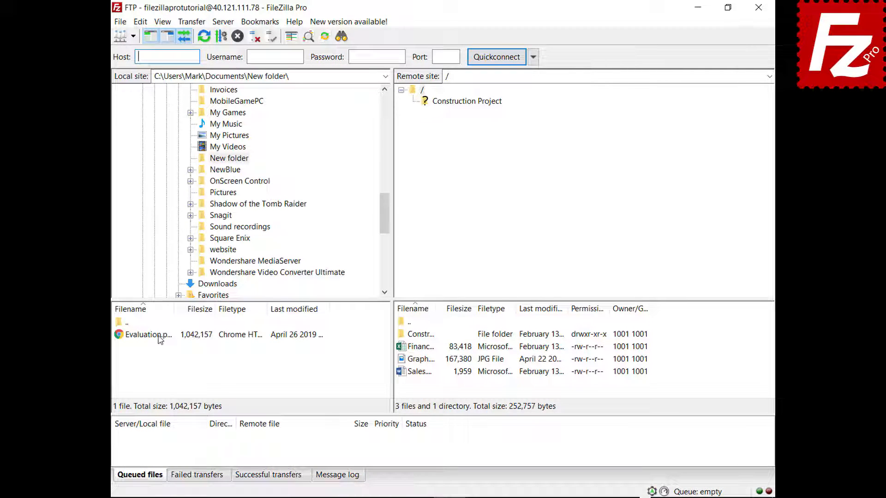
click(159, 336)
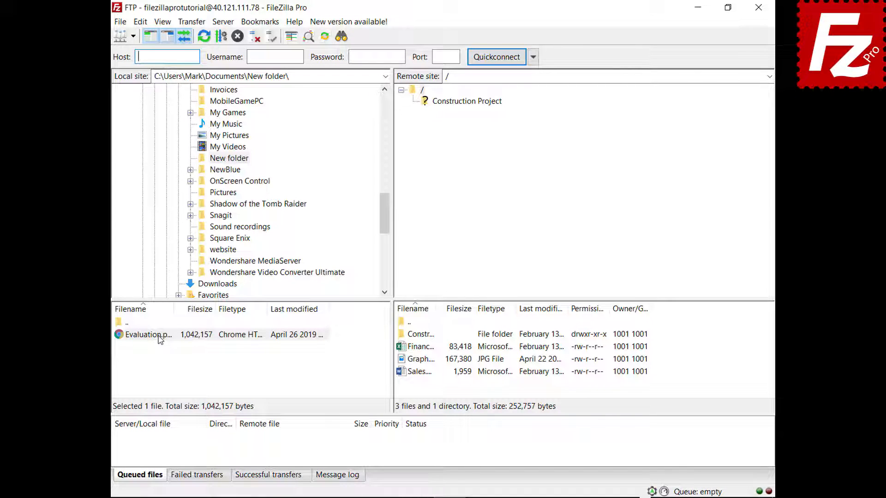
drag(159, 339, 429, 387)
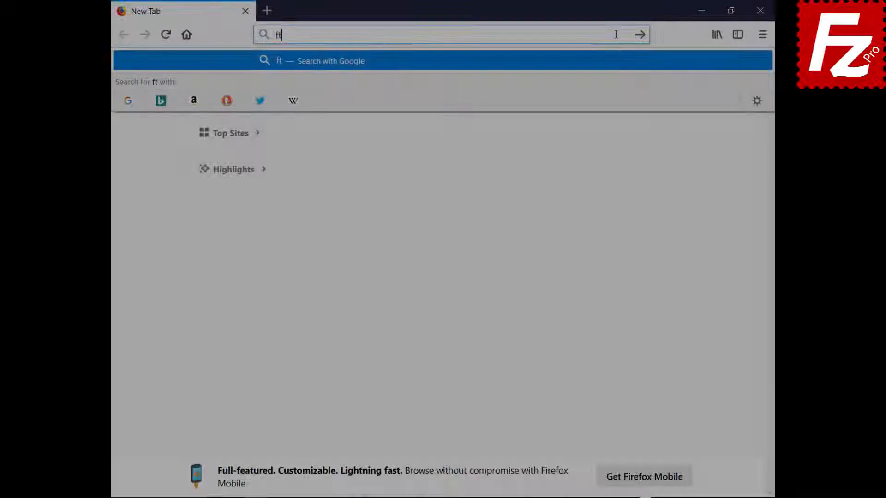
Load ftptest.net and enter host 40.121.111.78 with the account username in place of anonymous
text(ptest.net)
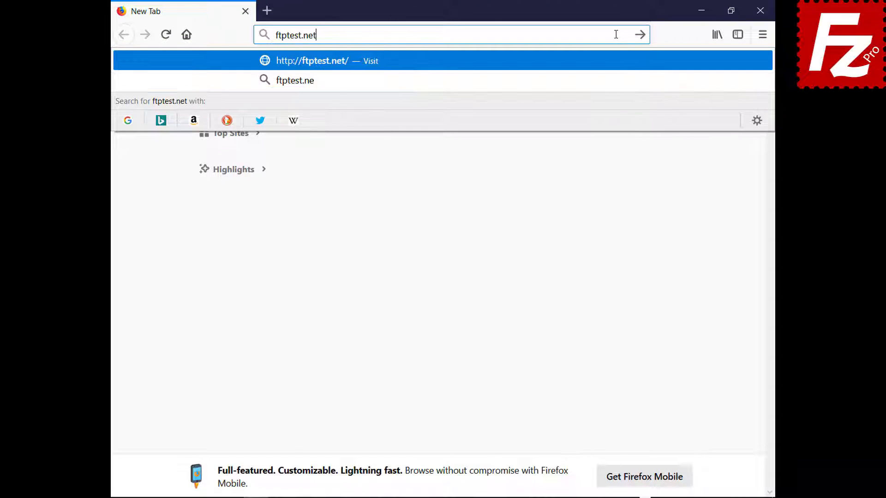
key(Return)
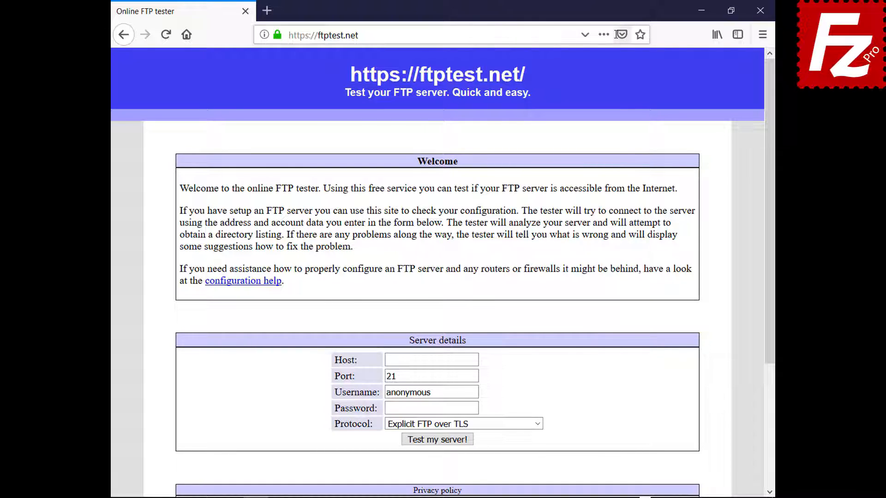
click(474, 360)
text(40.121.111.78)
click(475, 392)
key(BackSpace)
key(BackSpace)
key(BackSpace)
key(BackSpace)
key(BackSpace)
key(BackSpace)
key(BackSpace)
key(BackSpace)
key(BackSpace)
text(filezillaprotutorial)
Enter the account password, allow fallback to plain FTP (insecure), and run the server test
click(475, 410)
text(●●●●●●●●●)
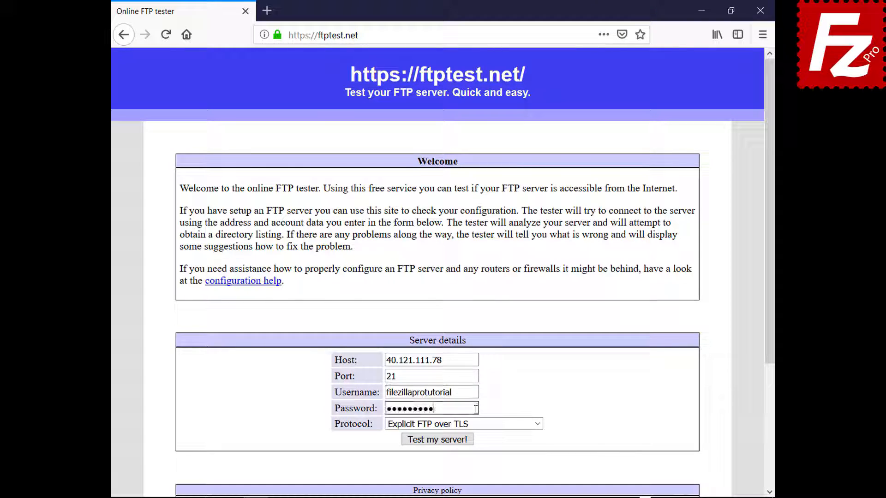
click(536, 423)
click(533, 460)
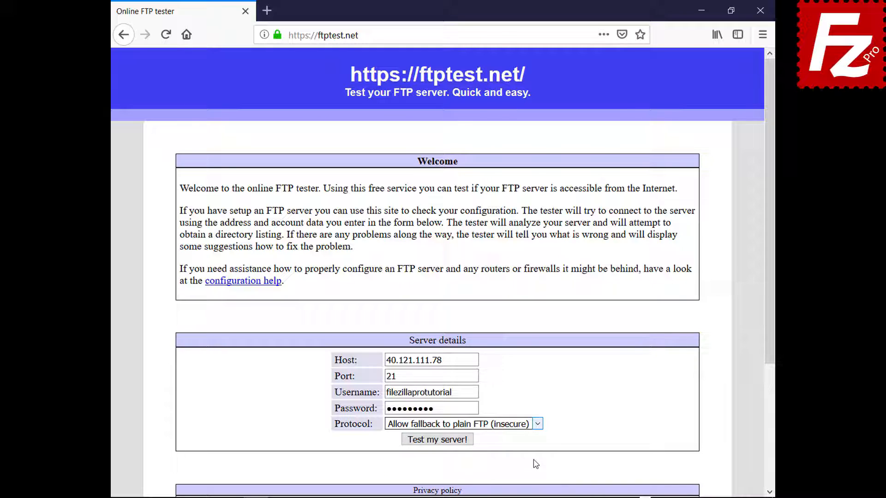
click(442, 440)
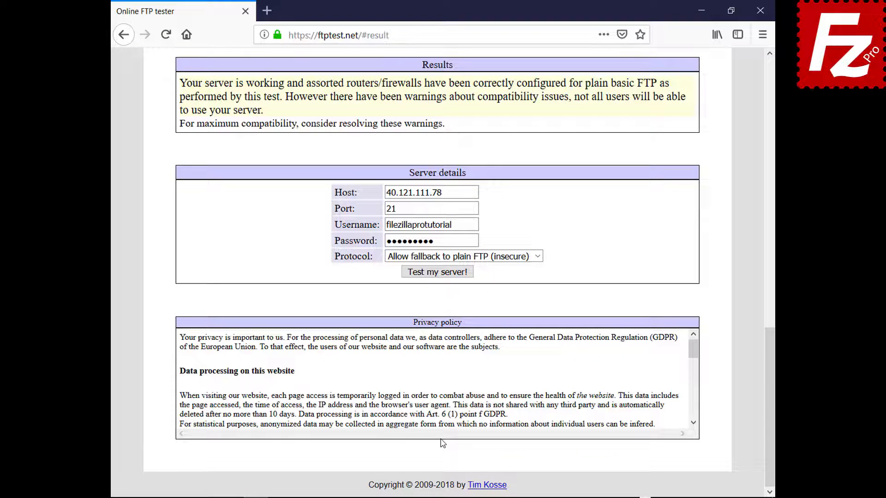
drag(771, 383, 726, 112)
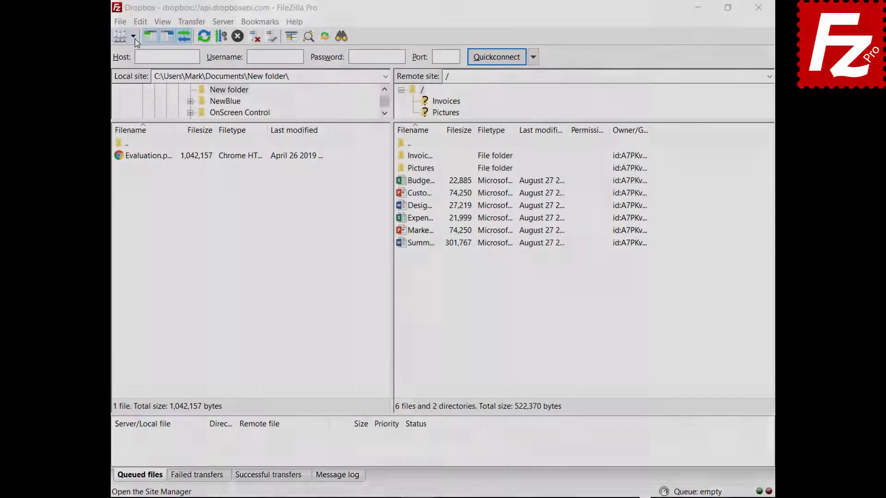
Connect to the saved OneDrive site in a new tab, then switch back to the Dropbox tab
click(133, 36)
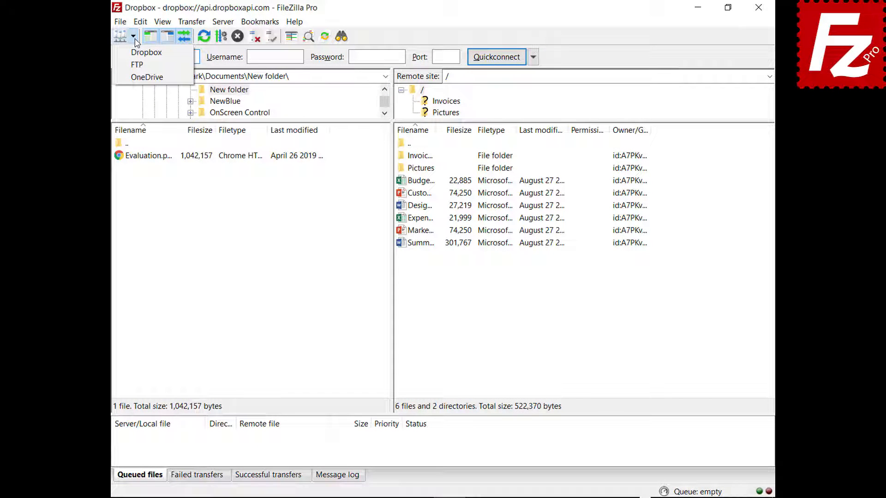
click(137, 78)
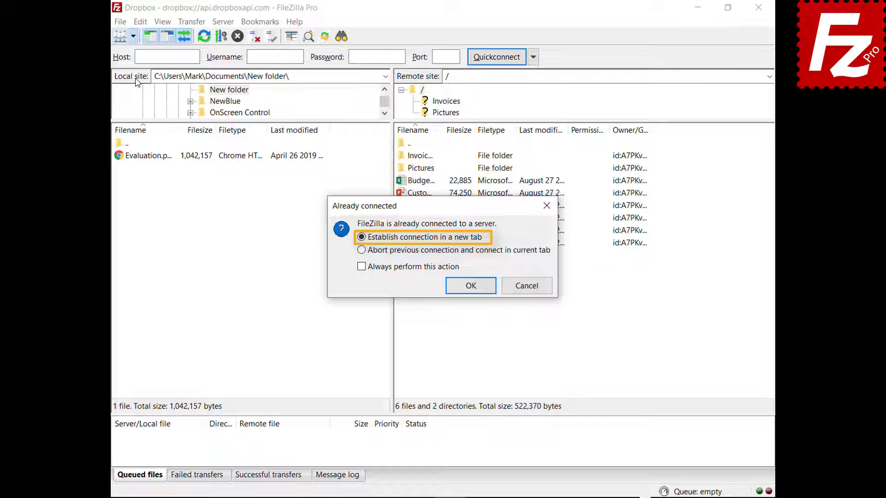
click(471, 287)
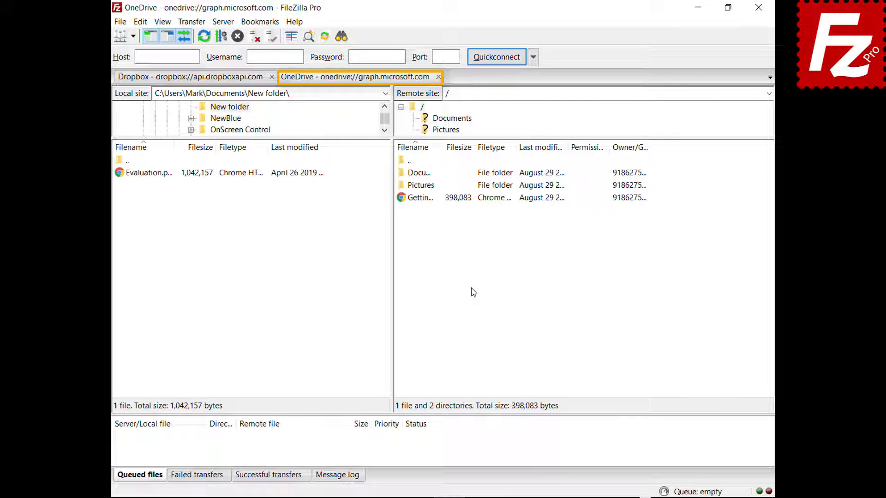
click(188, 79)
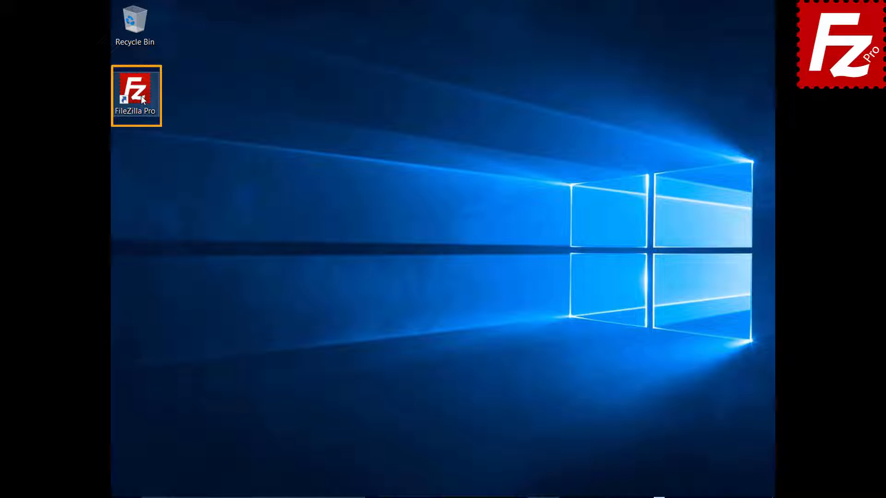
Launch FileZilla Pro and quick-connect to 40.121.111.78 with the account username and password
double_click(135, 92)
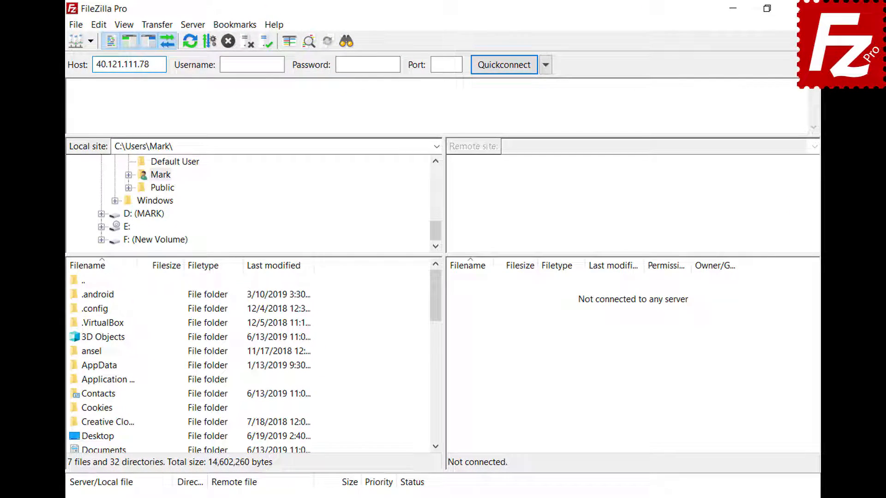
key(Tab)
text(zillaprotutorial)
key(Tab)
text(•••••••••)
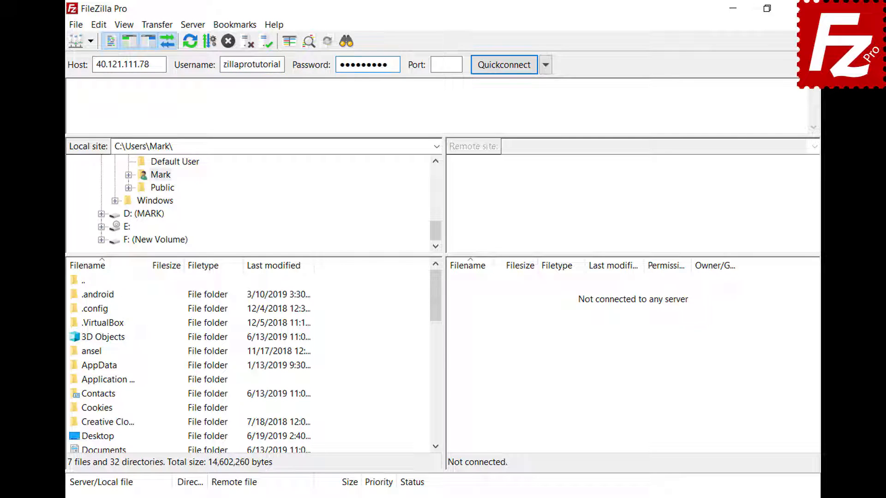
key(Return)
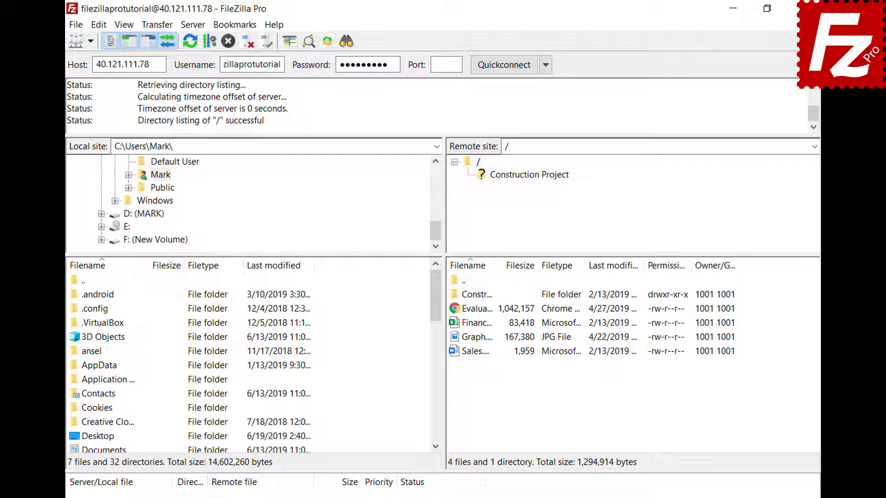
Copy the current connection into the Site Manager and name it 'New connection'
click(76, 26)
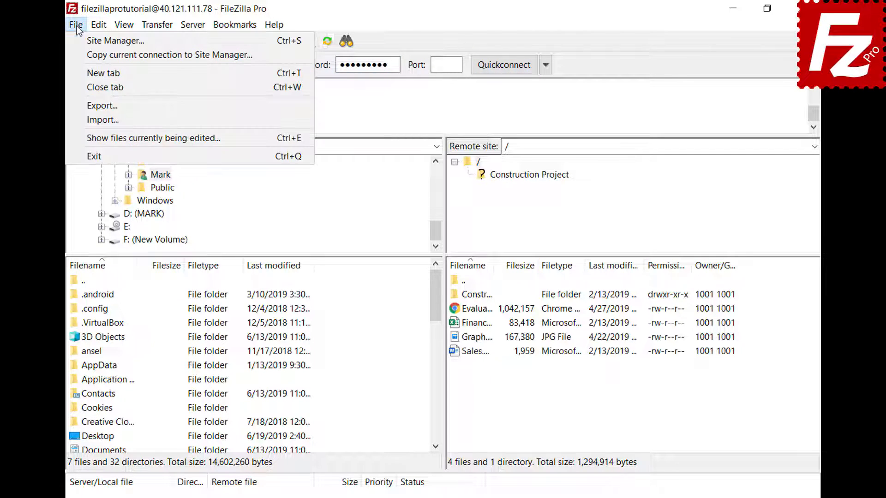
click(80, 55)
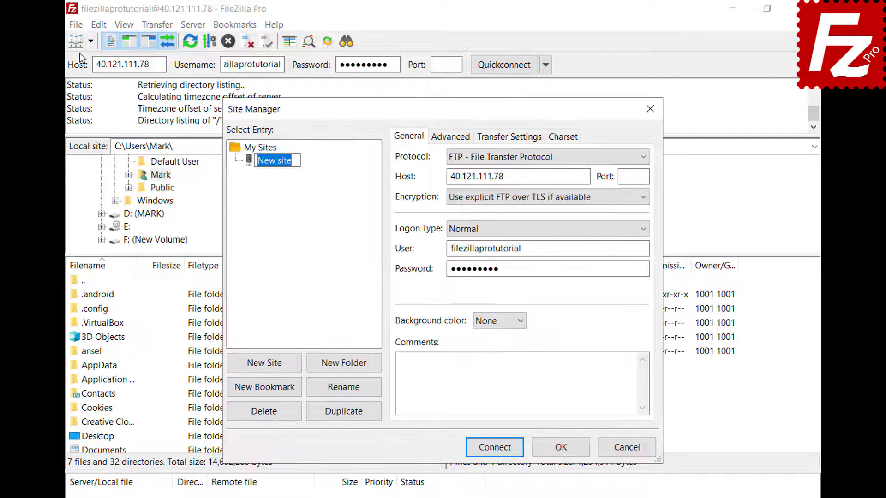
text(New connectio)
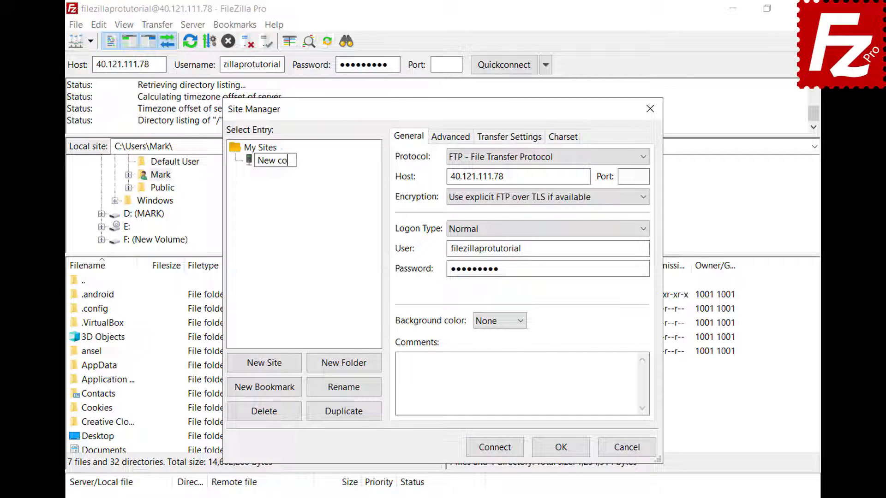
text(n)
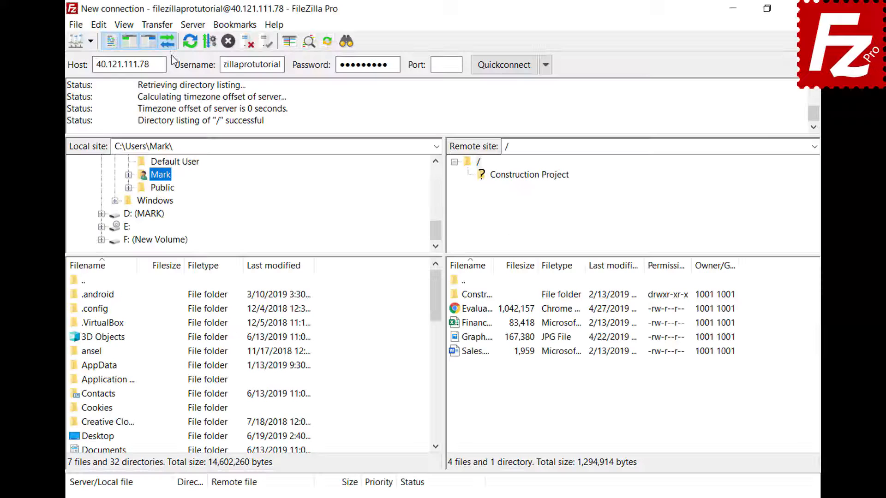
Open the Manual transfer dialog from the Transfer menu
click(166, 28)
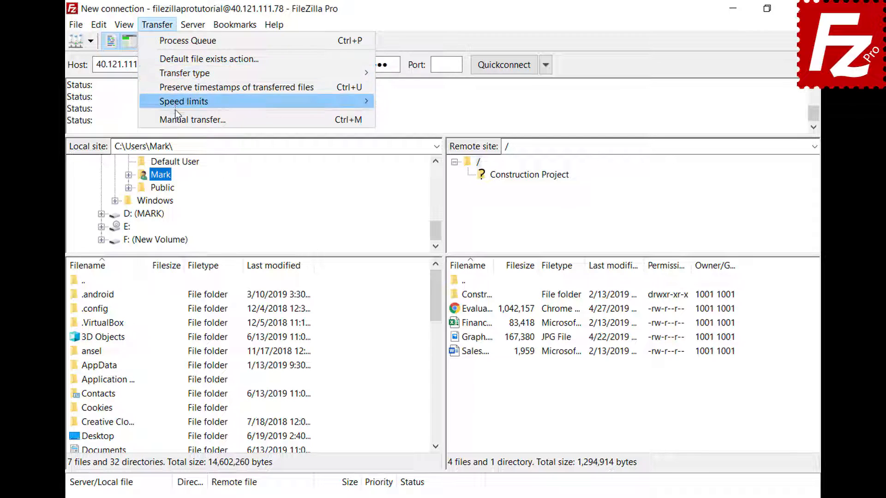
click(180, 120)
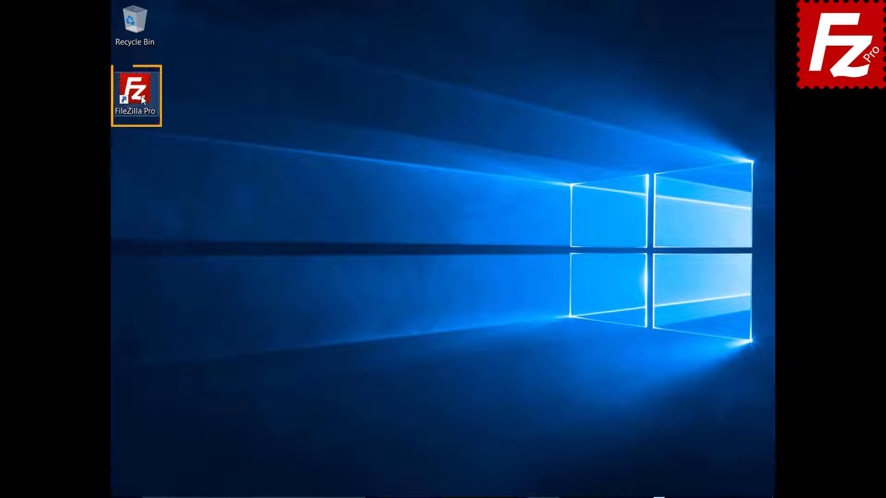
double_click(142, 99)
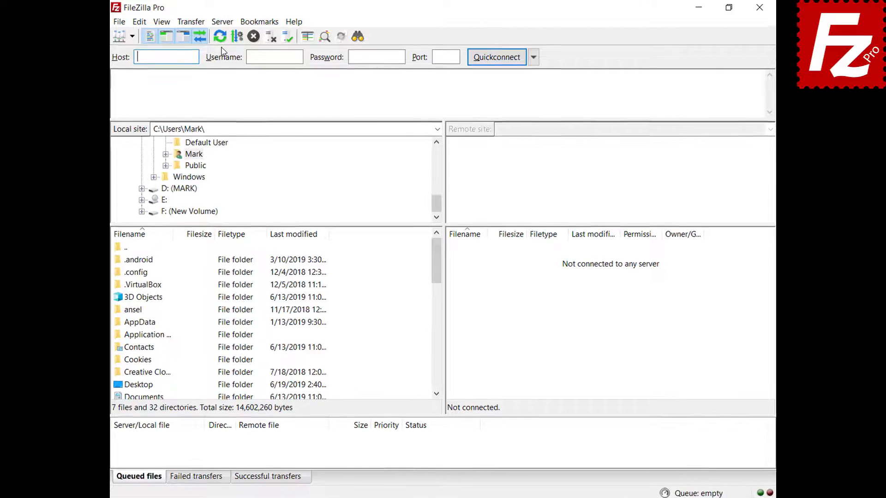
click(206, 23)
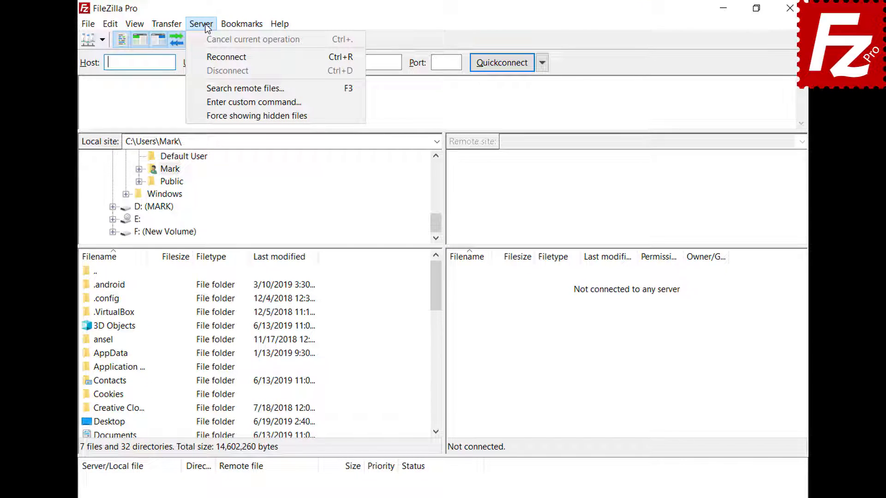
click(223, 55)
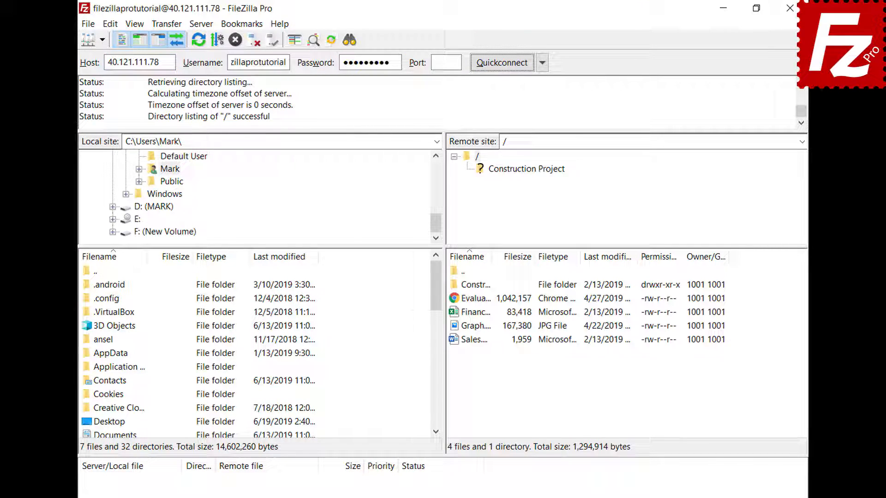
click(201, 23)
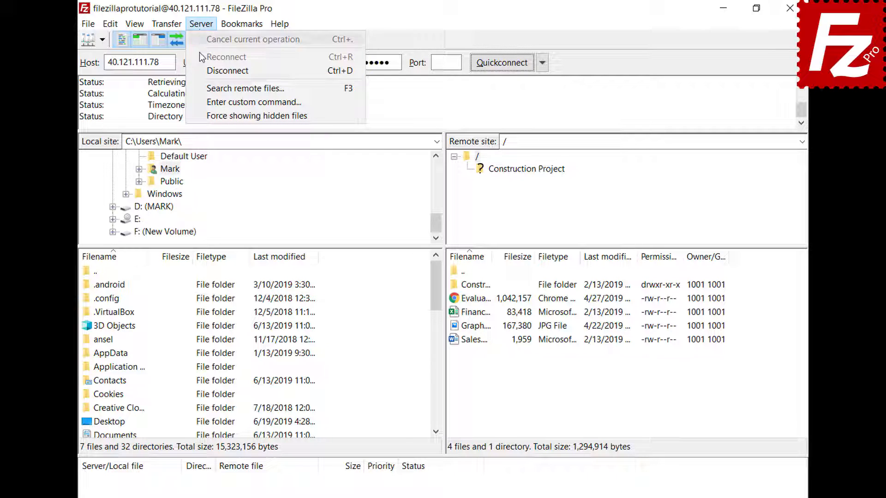
click(206, 71)
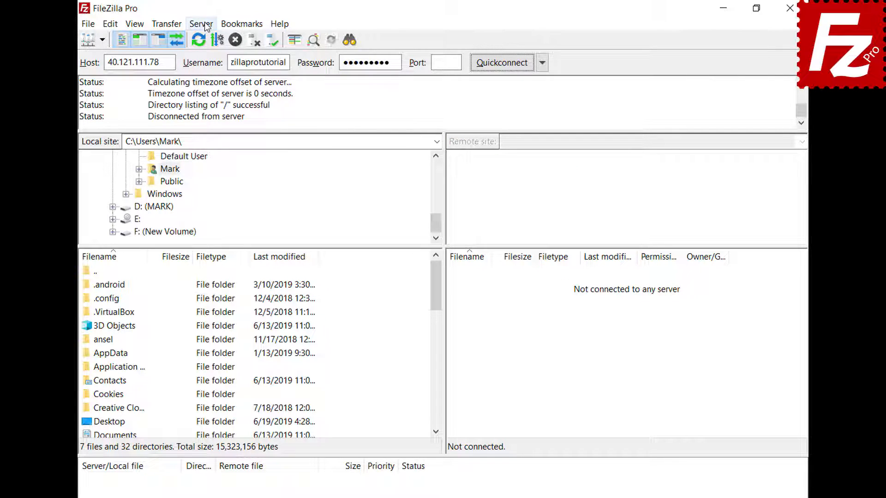
click(206, 26)
click(210, 56)
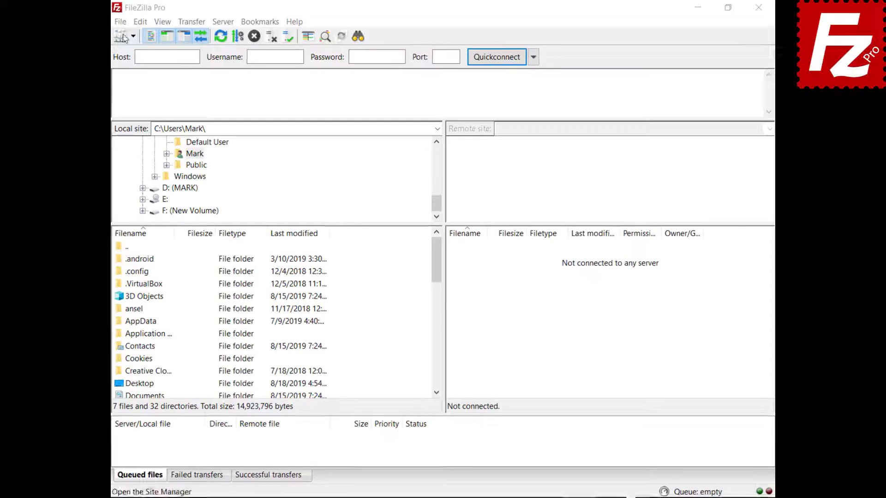
Create a Site Manager entry 'Google Drive' with Google Drive protocol and the account e-mail
click(121, 22)
click(123, 34)
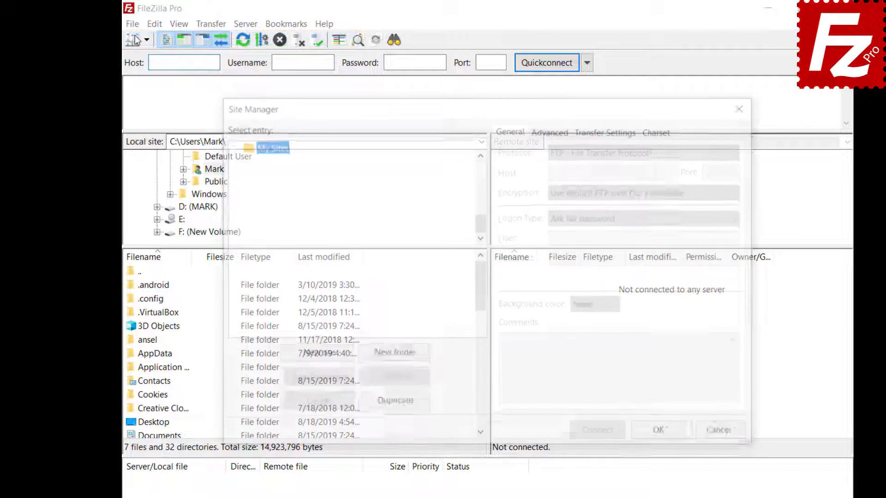
click(315, 355)
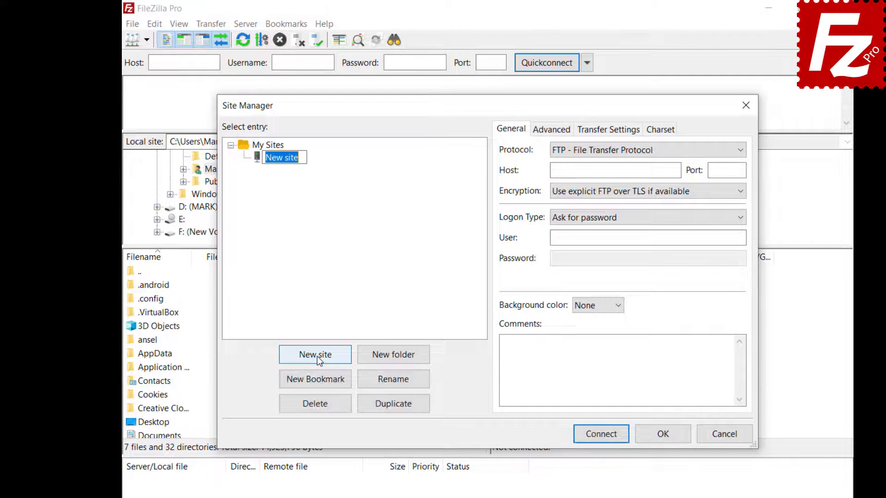
text(Google Drive)
click(734, 152)
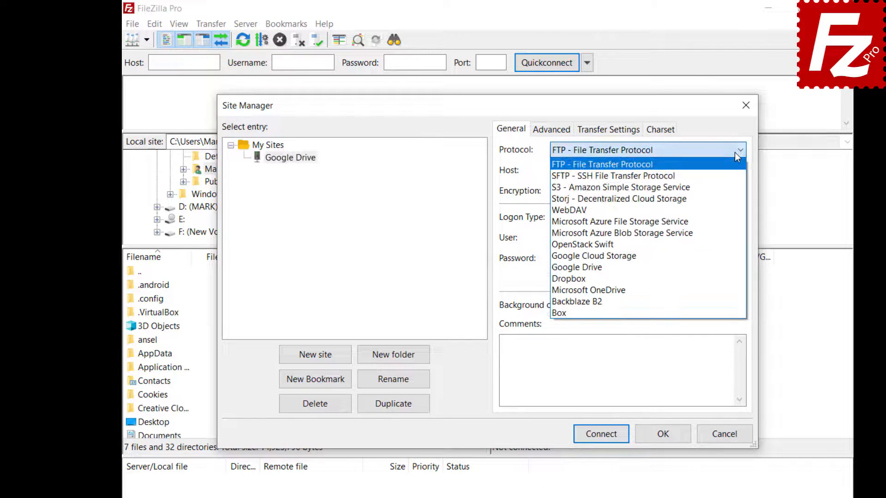
click(736, 267)
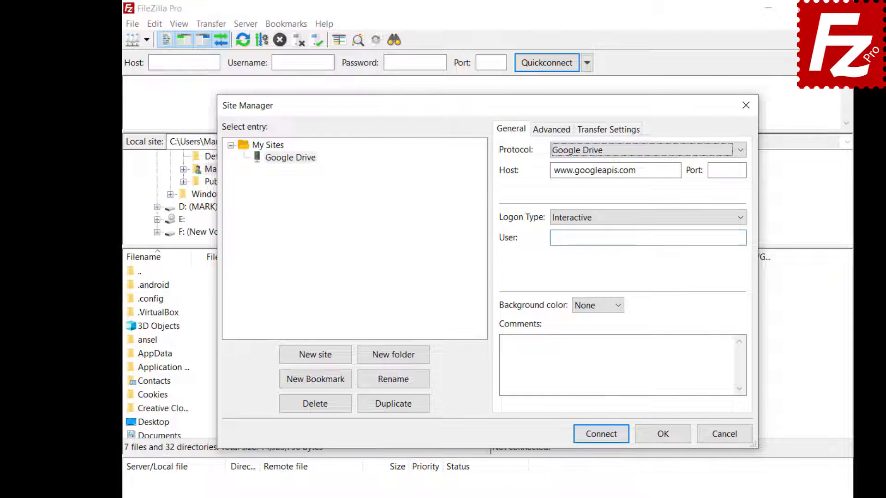
click(648, 237)
key(ctrl+v)
Set the default local folder to Construction Project and the remote folder to /My Drive/Construction Project
click(541, 133)
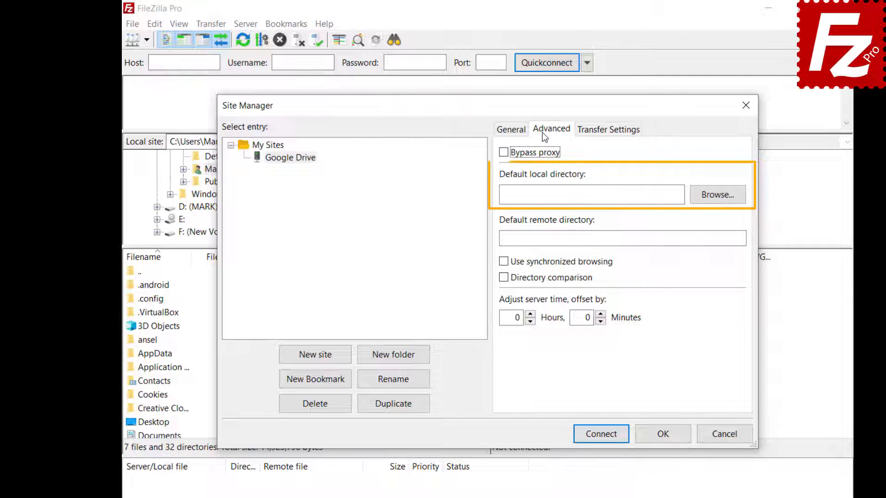
click(715, 201)
double_click(386, 270)
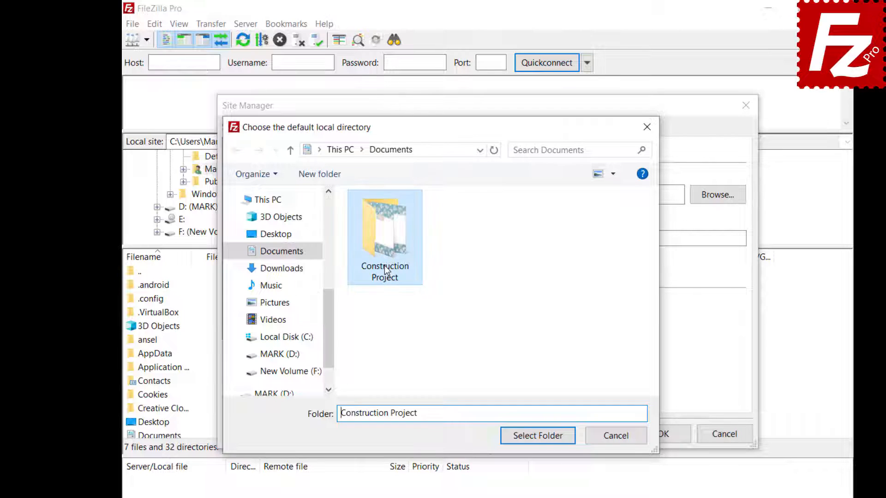
click(537, 436)
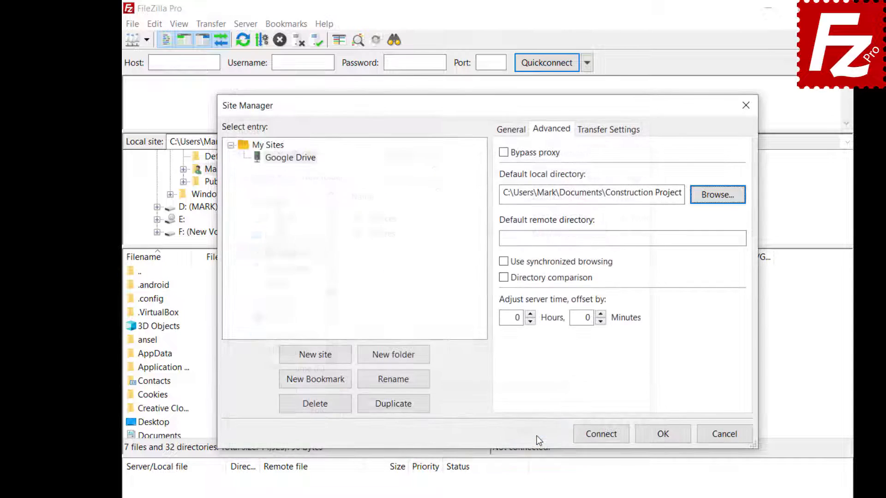
text(/My Drive/Construction Project)
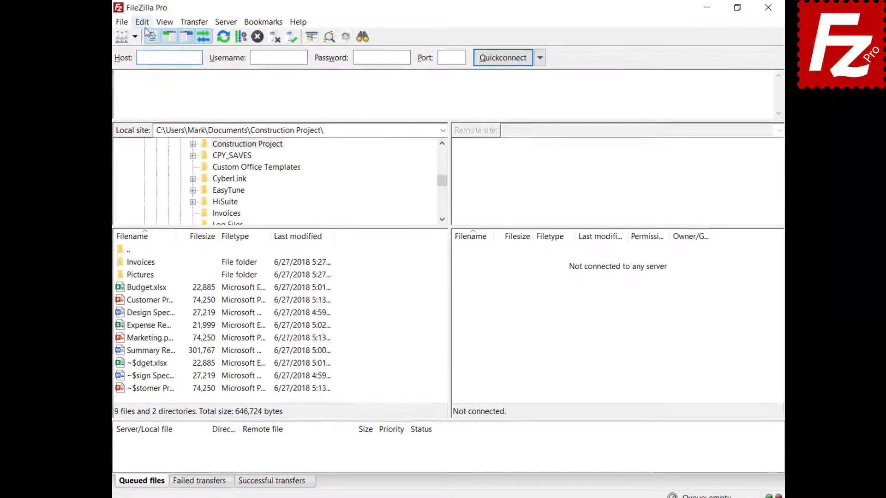
click(147, 22)
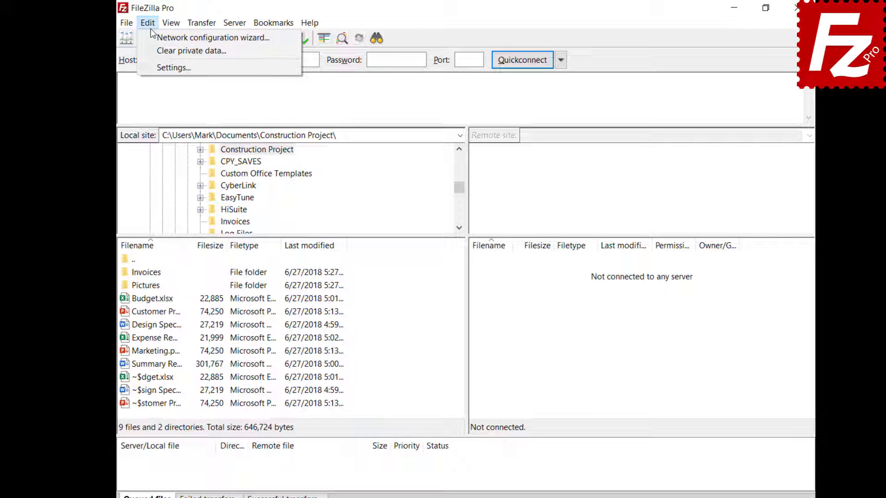
click(159, 65)
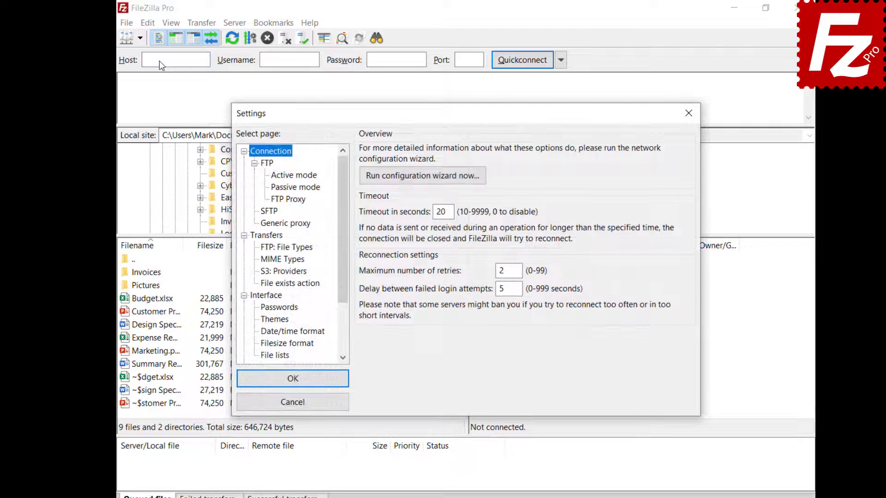
scroll(342, 259, down, 2)
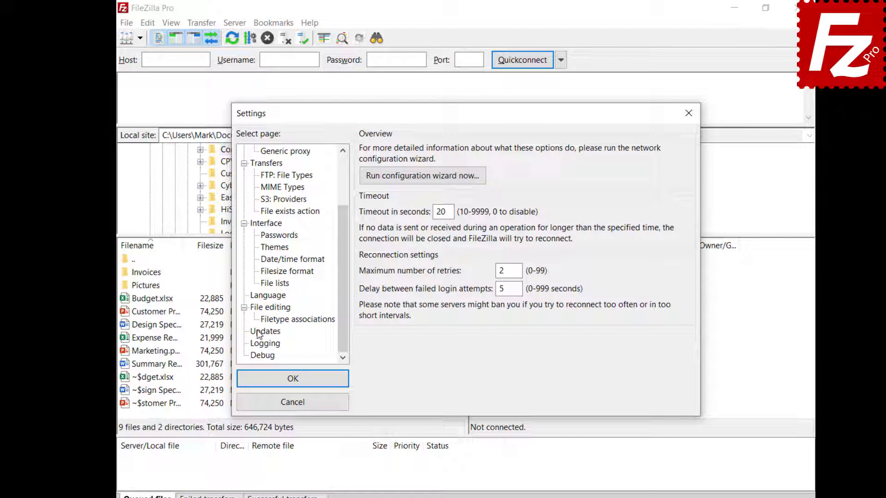
click(259, 332)
click(418, 168)
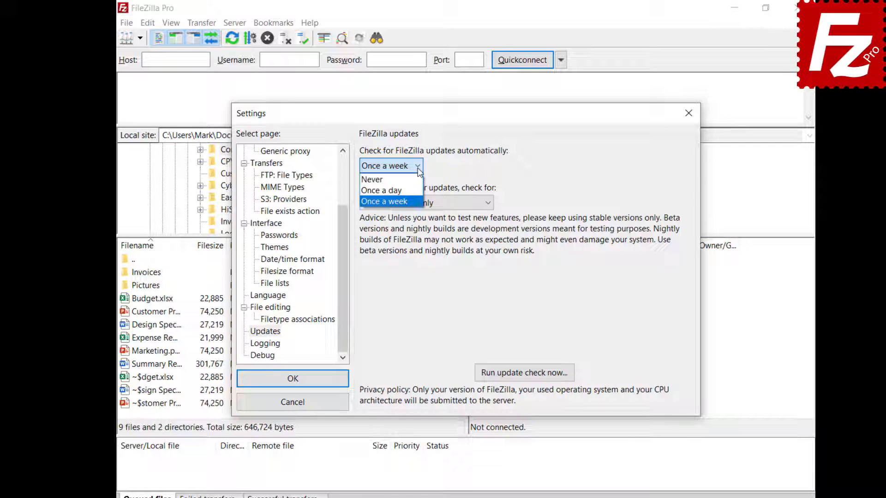
click(418, 168)
click(490, 204)
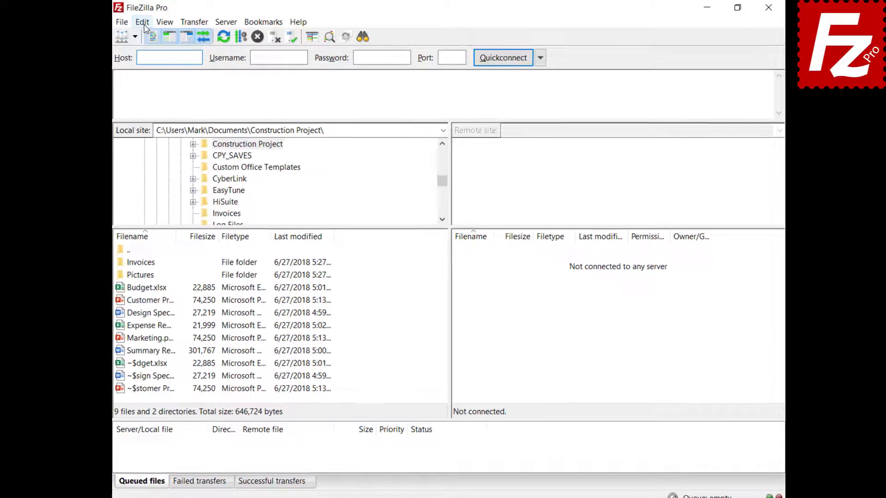
In Settings' Active mode page, tick 'Limit local ports used by FileZilla' (6000–7000)
click(144, 24)
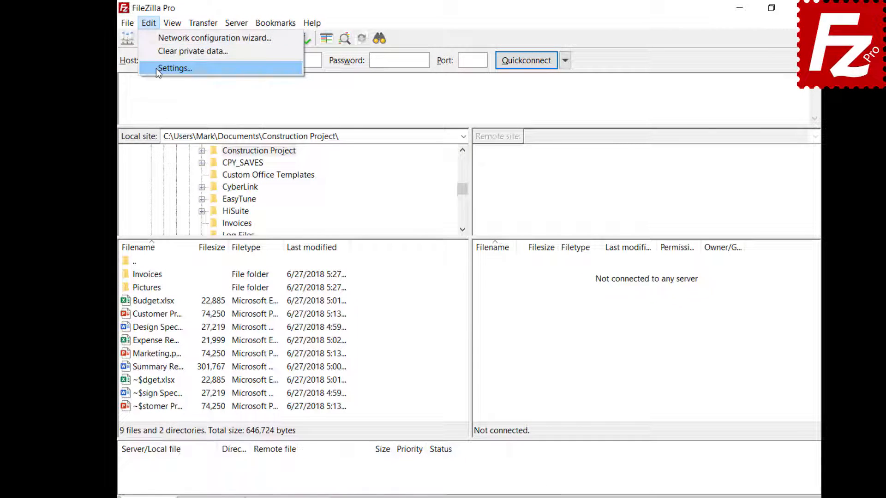
click(149, 65)
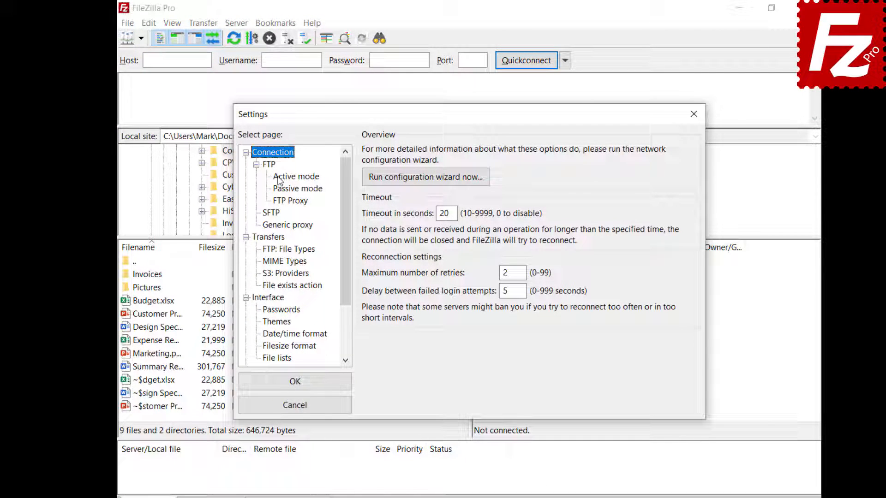
click(278, 178)
click(367, 152)
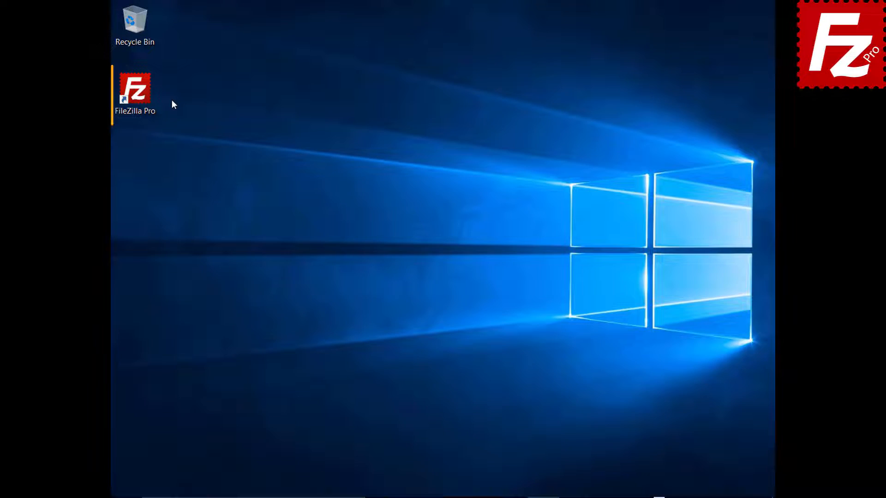
Launch FileZilla Pro and create a new Site Manager entry named 'My Server'
double_click(140, 94)
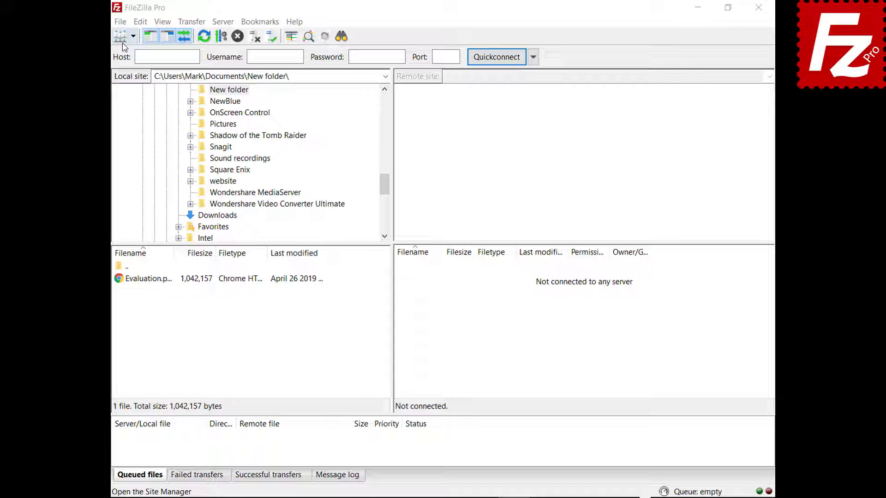
click(120, 22)
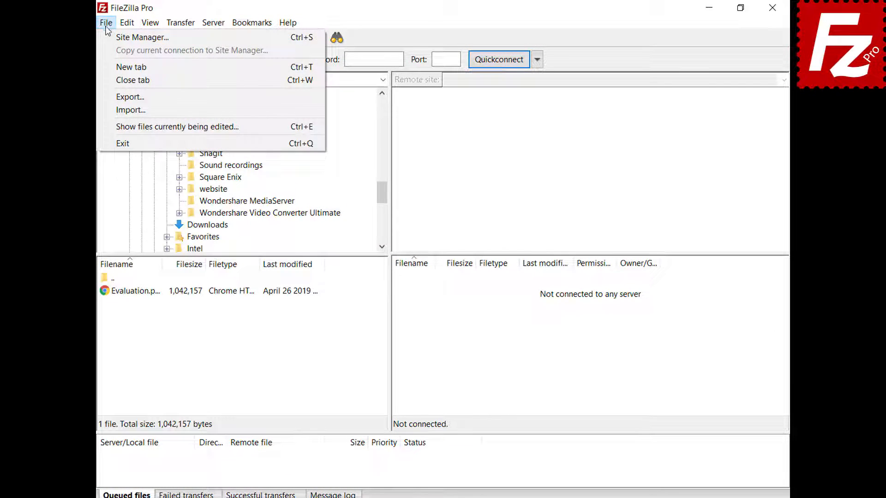
click(107, 38)
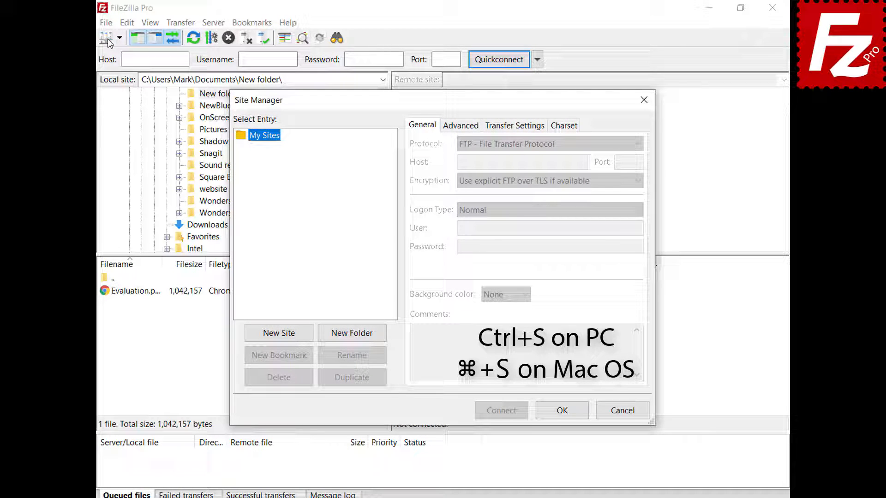
click(279, 333)
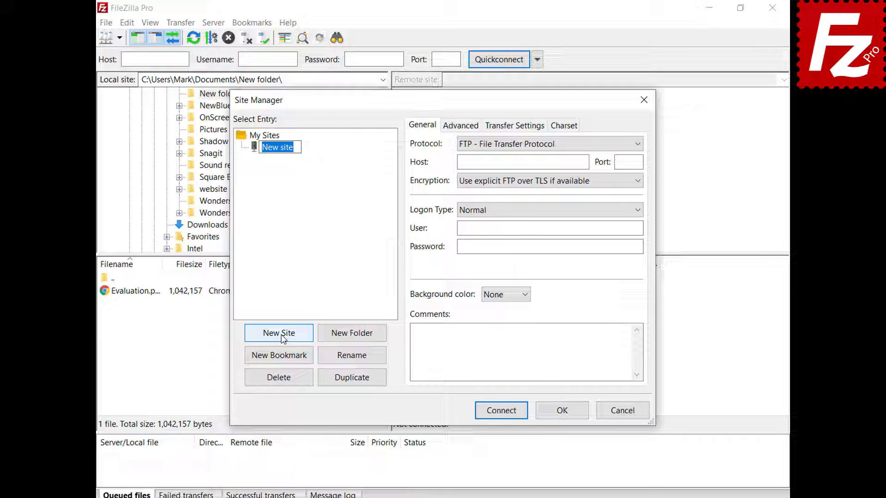
text(My Server)
key(Return)
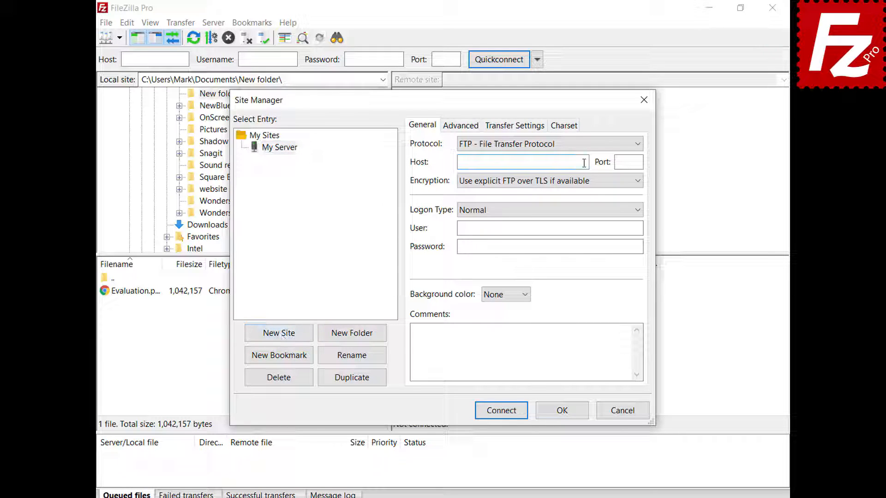
Fill in host 40.121.111.78, port 21, username and password, and choose a green background
click(583, 163)
text(40.121.111.78)
click(629, 162)
text(21)
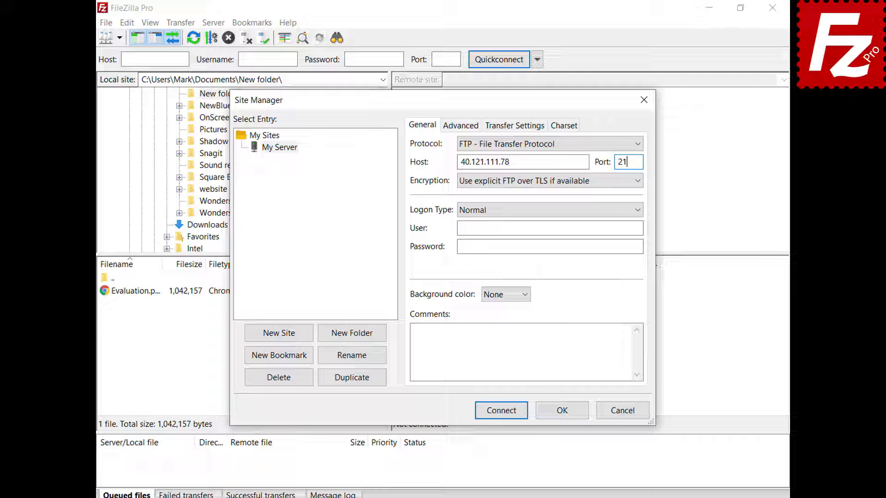
click(639, 228)
key(ctrl+v)
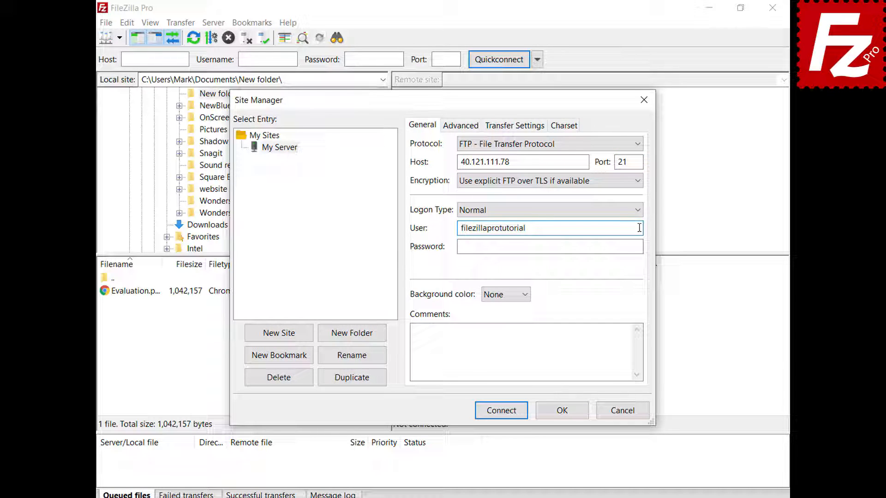
click(640, 246)
key(ctrl+v)
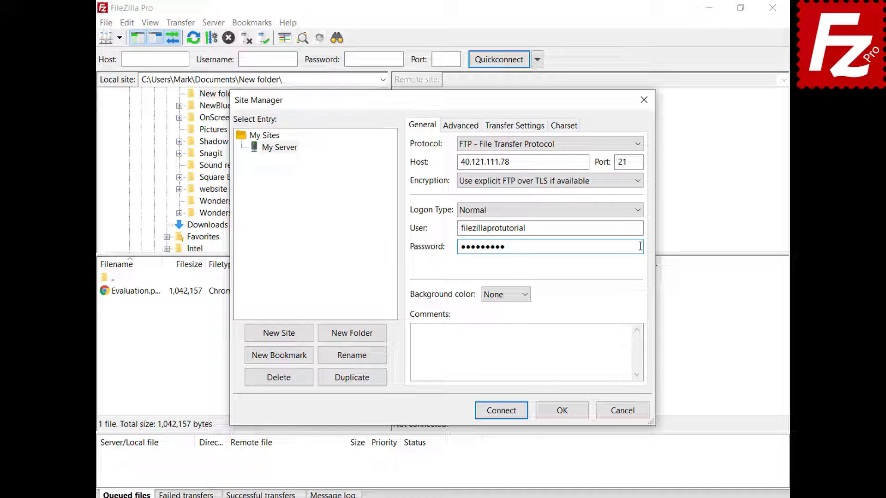
click(525, 295)
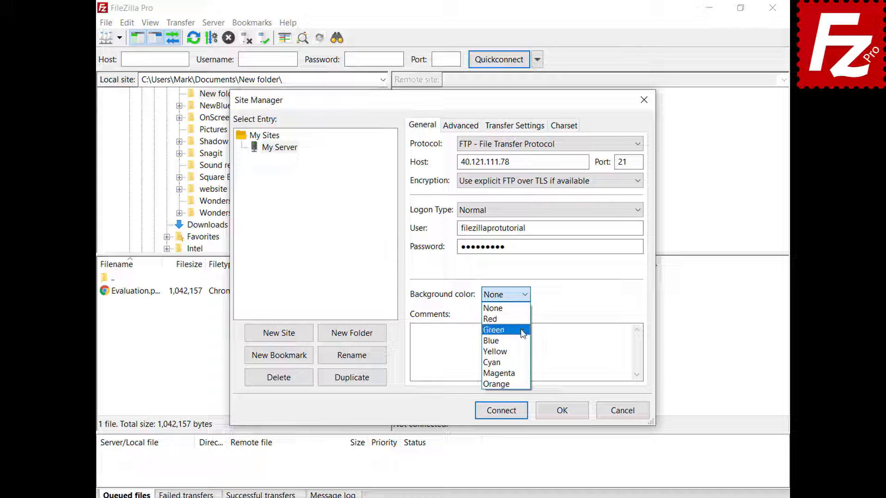
click(522, 330)
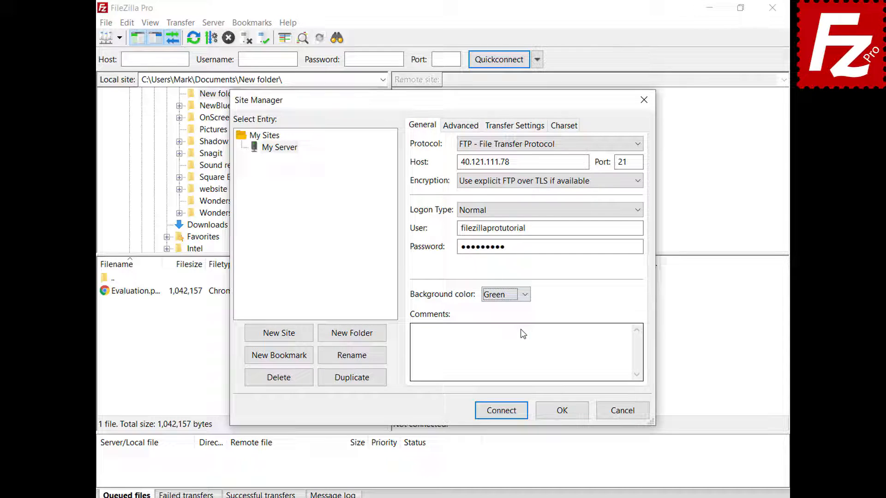
Review the Advanced (server type Default), Transfer Settings and Charset tabs, then save the site
click(451, 129)
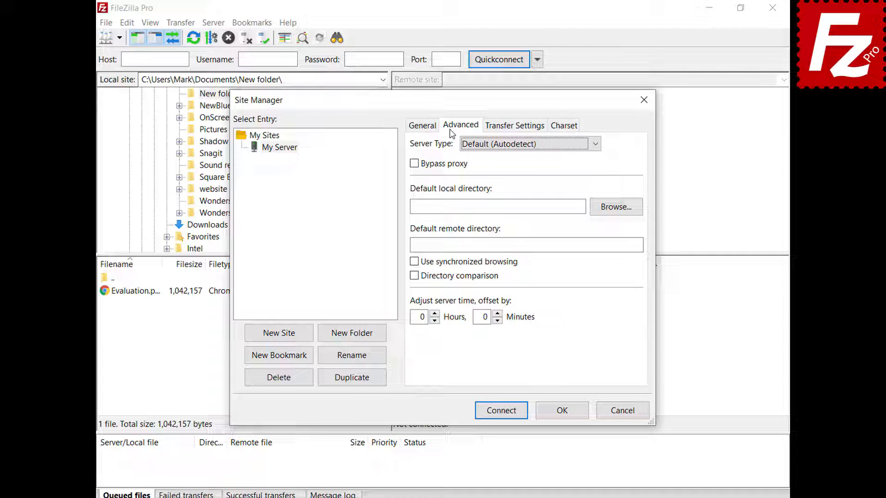
click(595, 145)
click(595, 150)
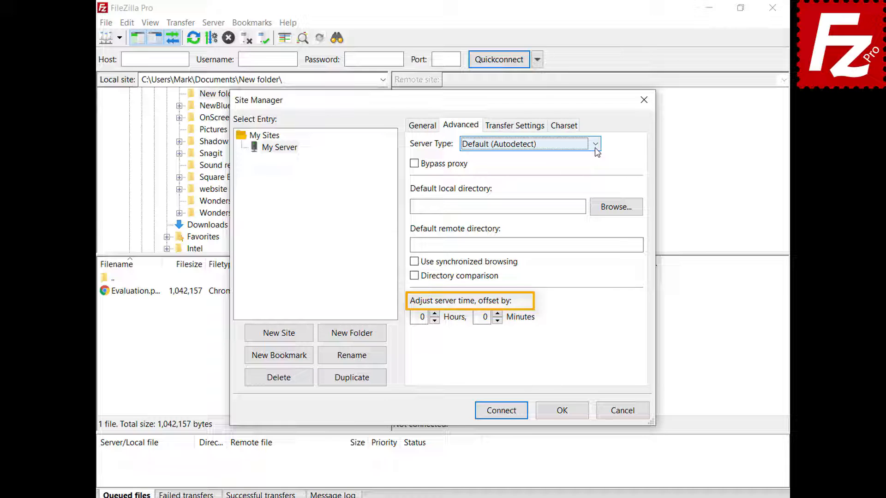
click(515, 128)
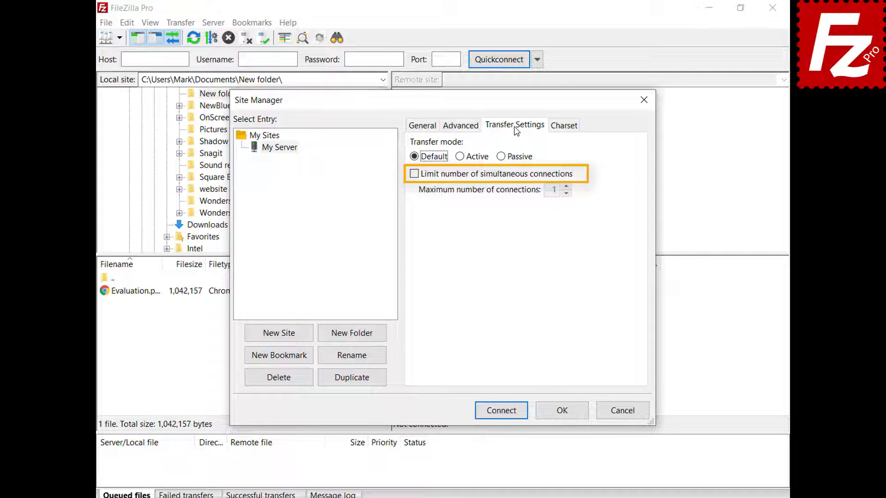
click(563, 127)
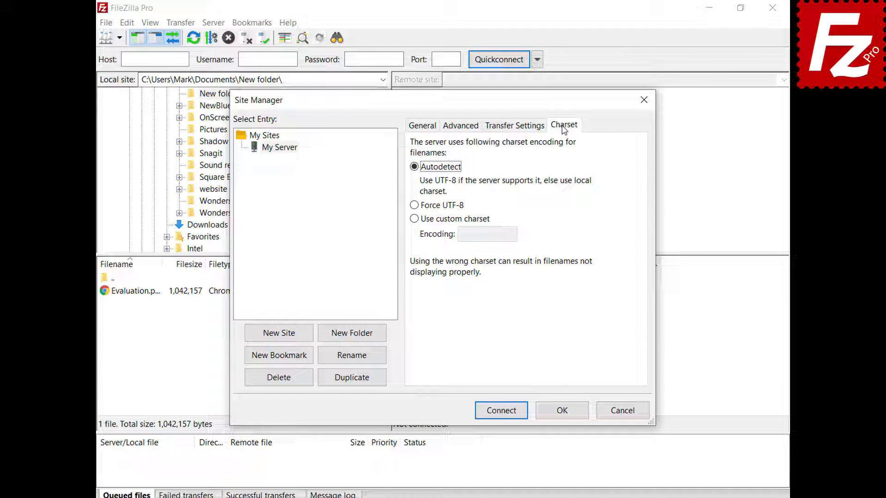
click(565, 417)
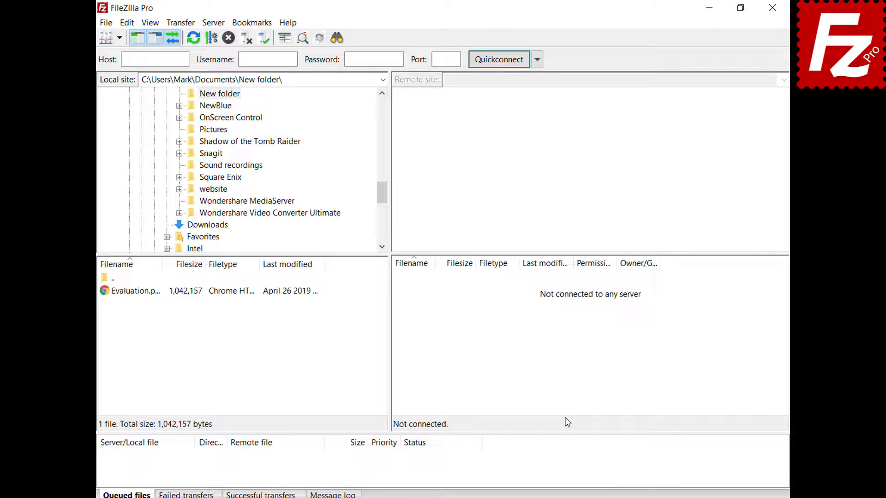
Connect to My Server from the site dropdown and reopen the Site Manager with Ctrl+S
click(119, 38)
click(123, 54)
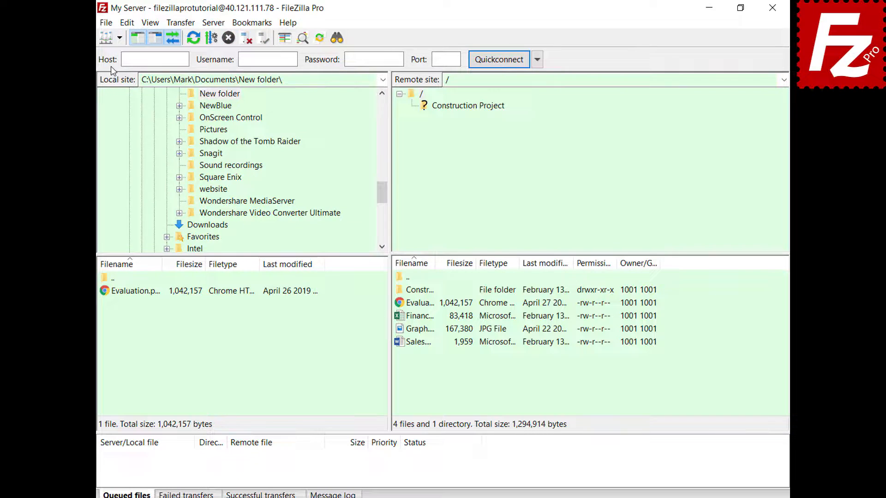
key(ctrl+s)
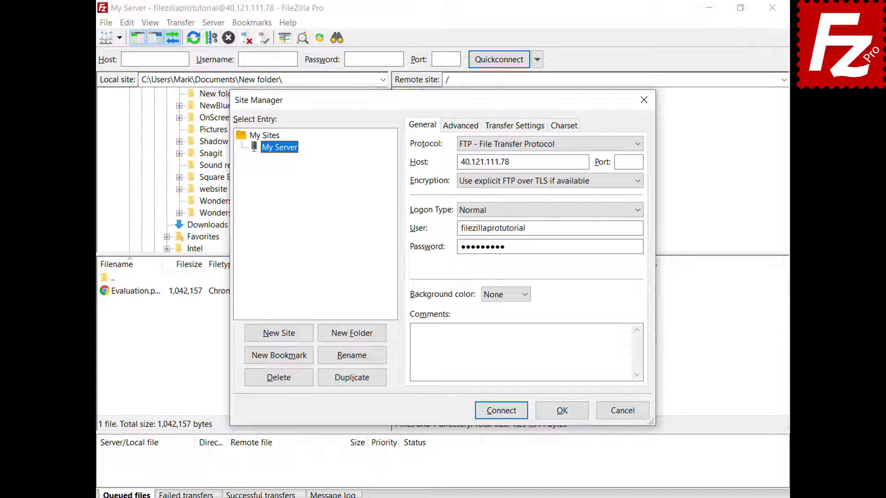
click(353, 339)
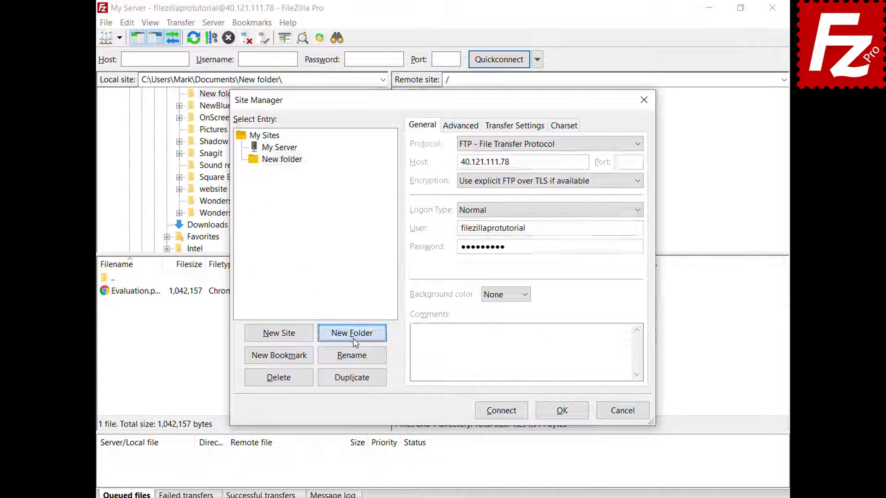
text(Sites)
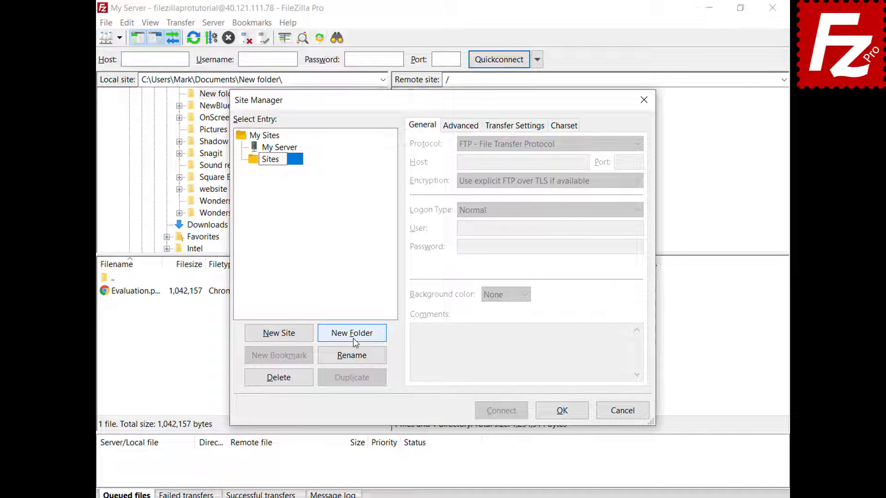
key(Return)
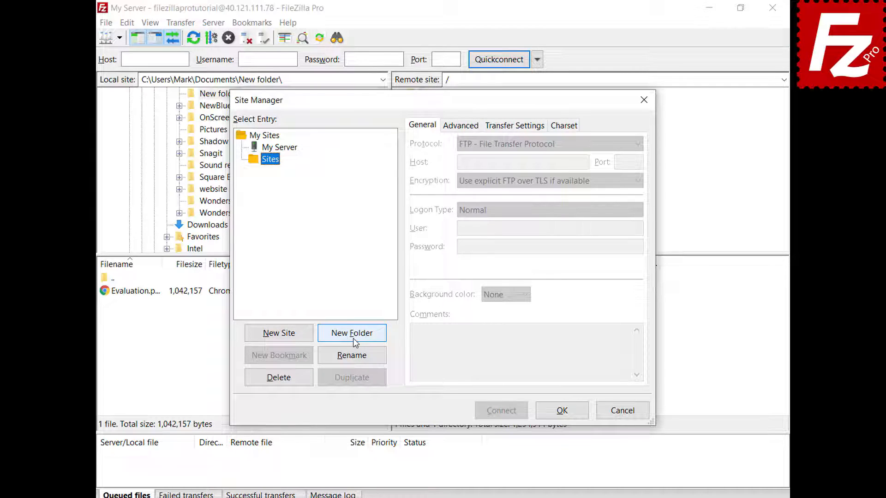
click(290, 151)
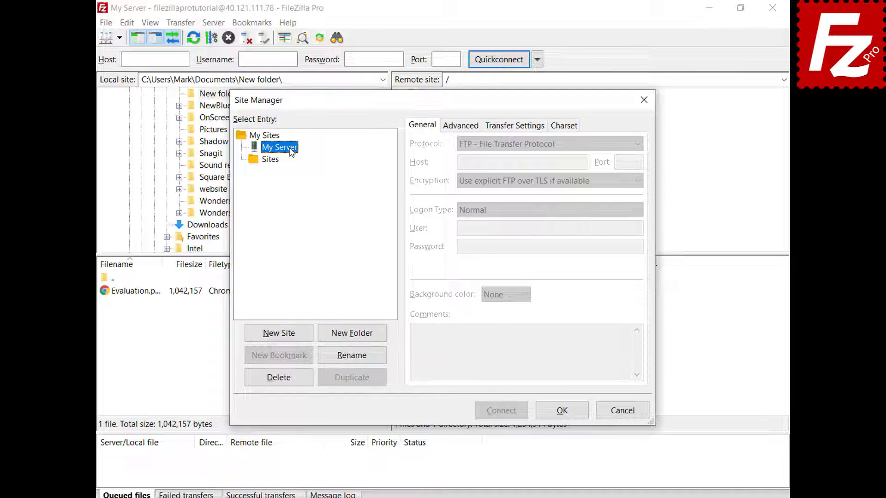
drag(289, 149, 280, 170)
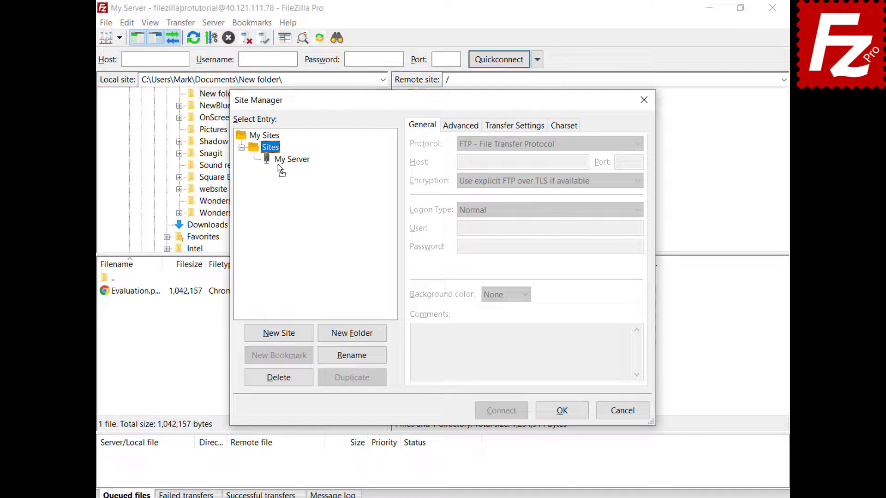
click(565, 417)
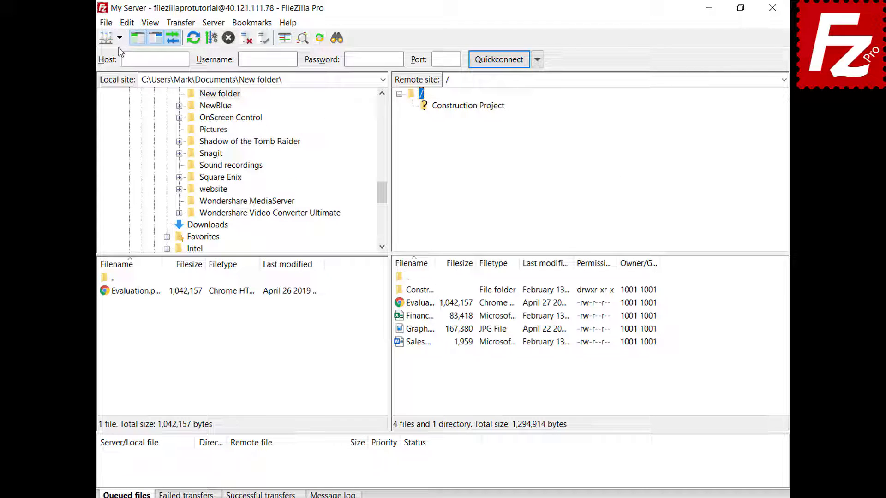
click(120, 39)
mouse_move(121, 56)
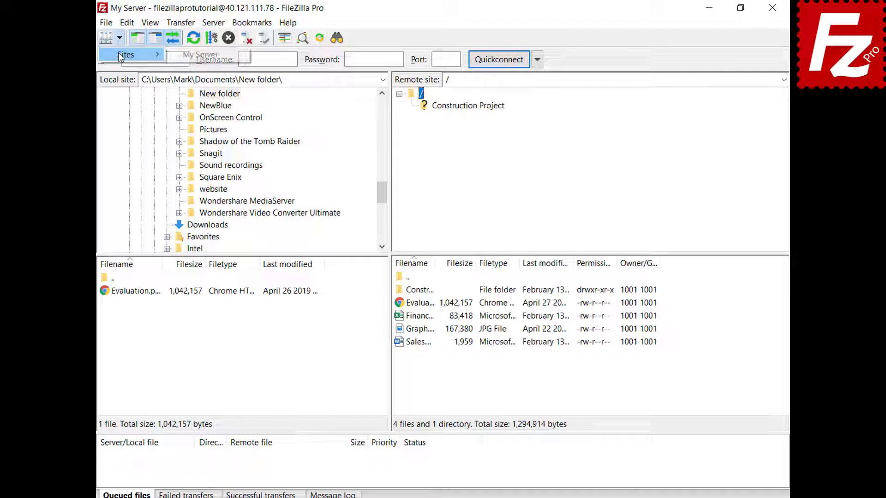
key(Escape)
key(ctrl+s)
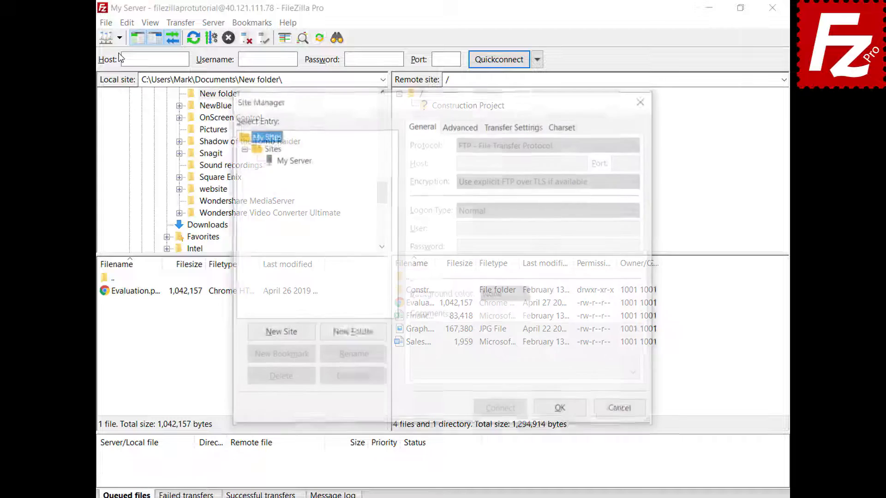
click(294, 159)
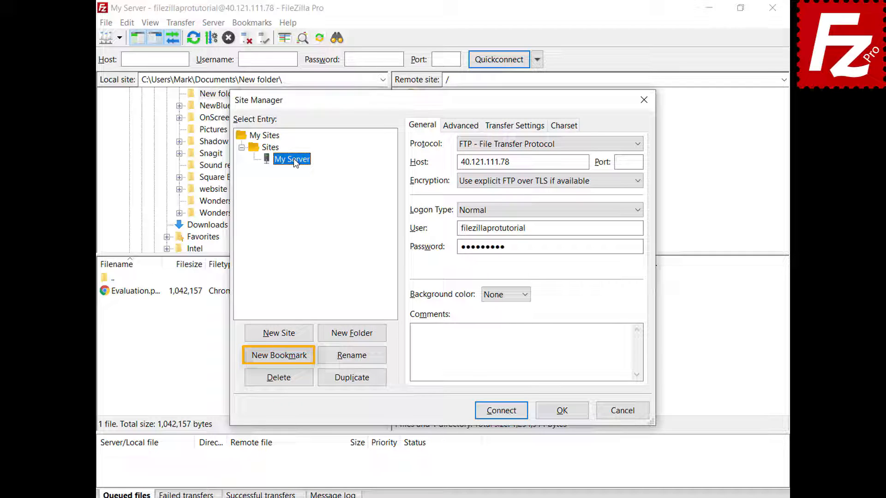
click(564, 413)
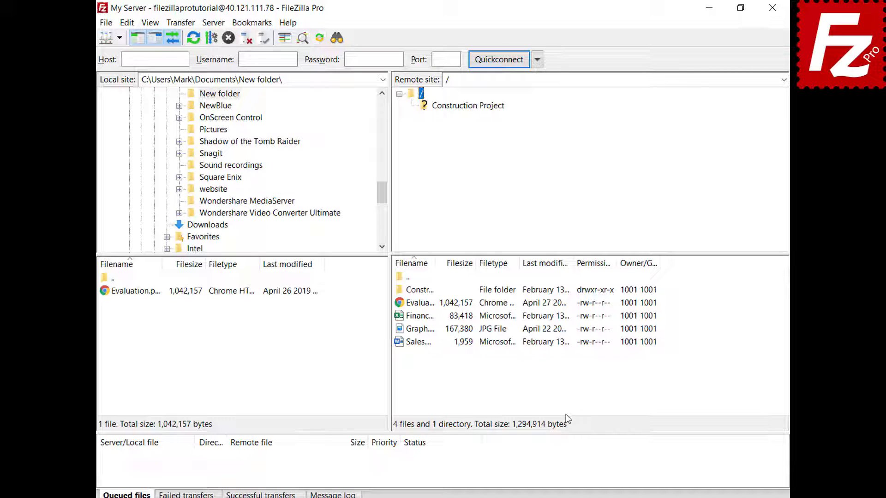
Open Edit > Settings and select the Interface page in the settings tree
click(127, 26)
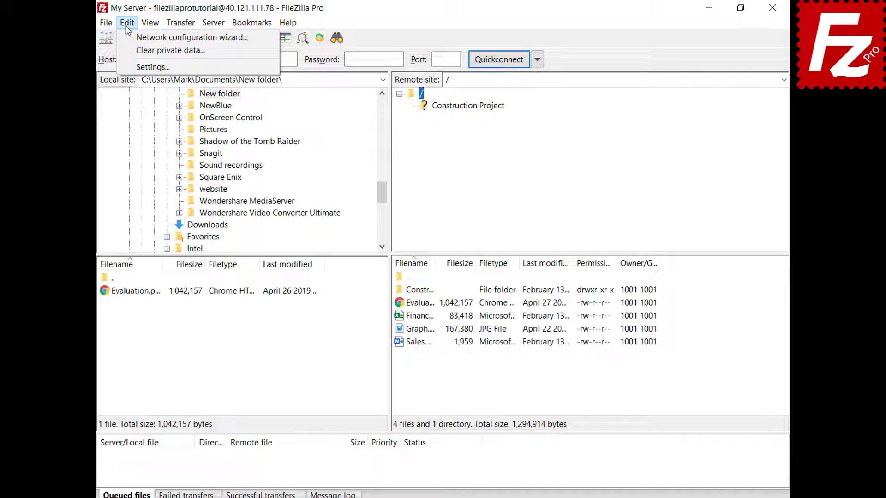
click(138, 66)
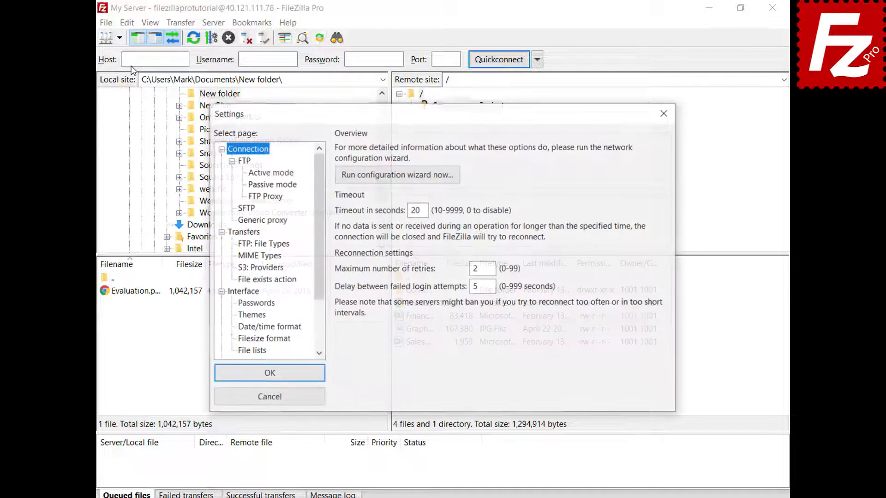
click(232, 292)
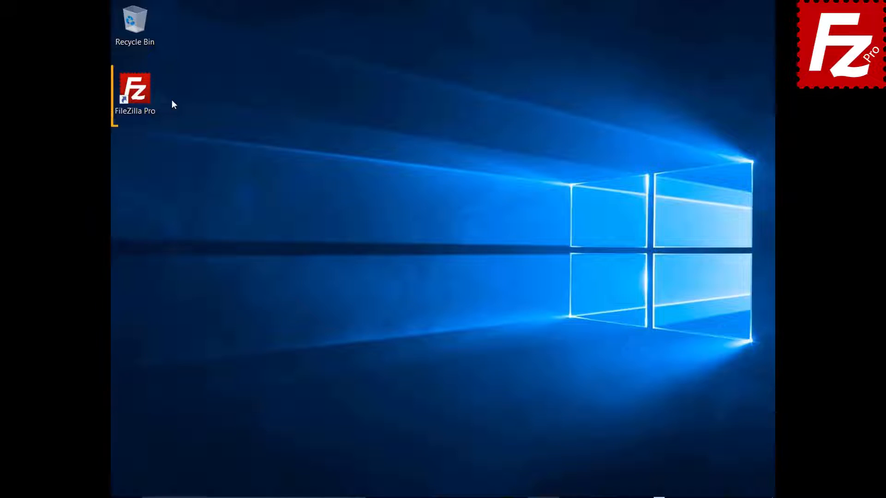
Launch FileZilla Pro from the desktop, open the Site Manager, then the Edit menu
double_click(140, 96)
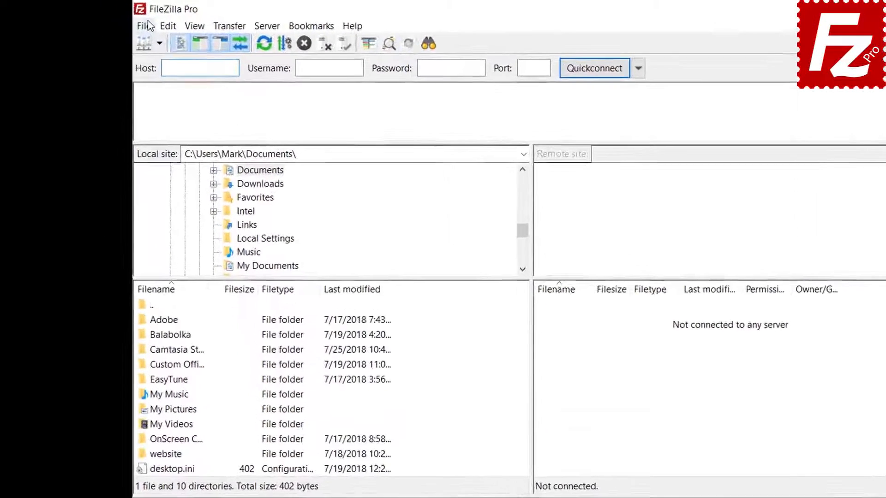
click(123, 21)
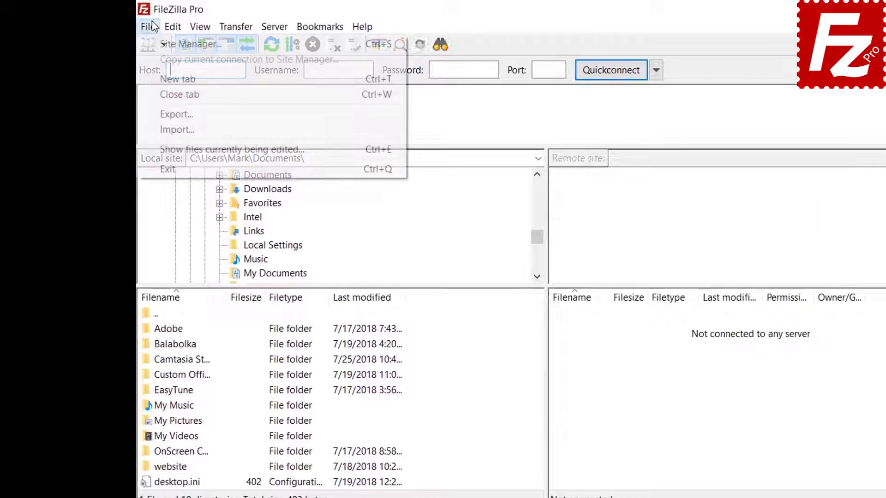
click(156, 42)
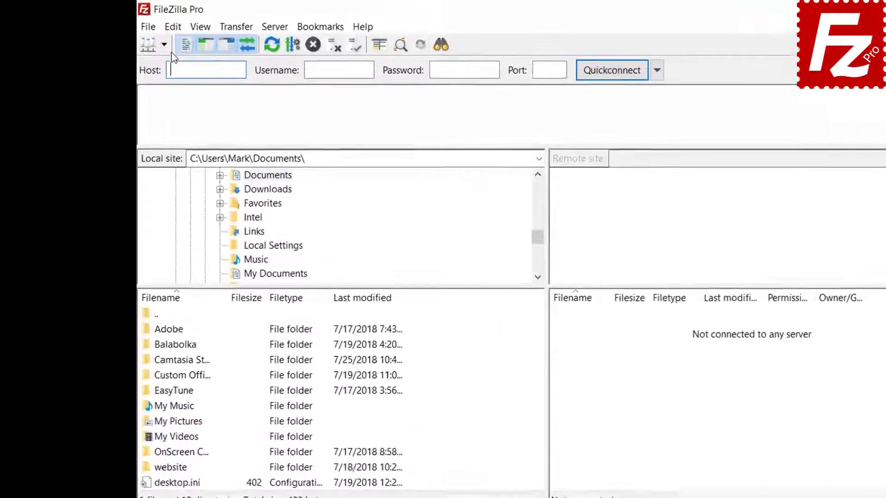
click(173, 27)
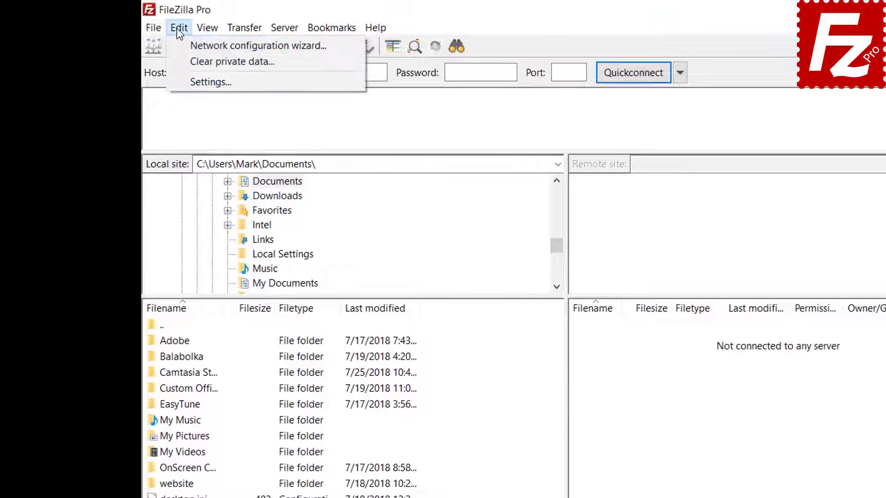
In Settings > Passwords, enable 'Save passwords protected by a master password', entering the new master password twice
click(186, 81)
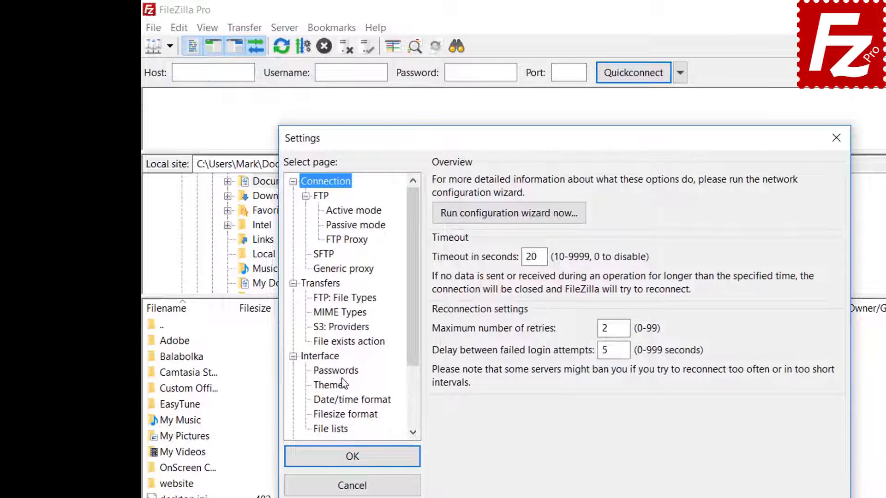
click(341, 372)
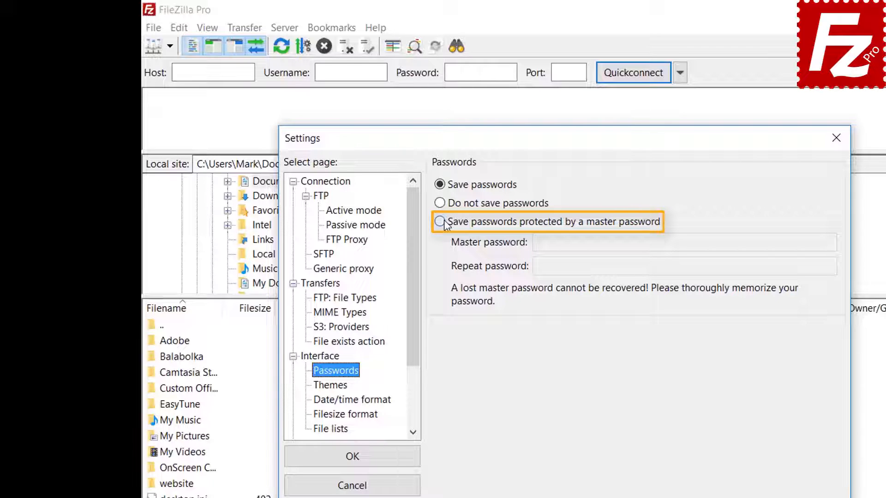
click(442, 223)
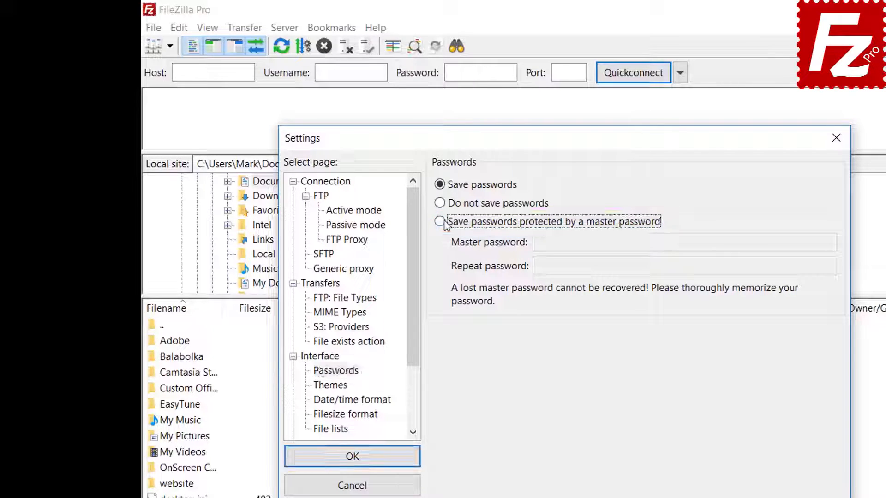
click(722, 242)
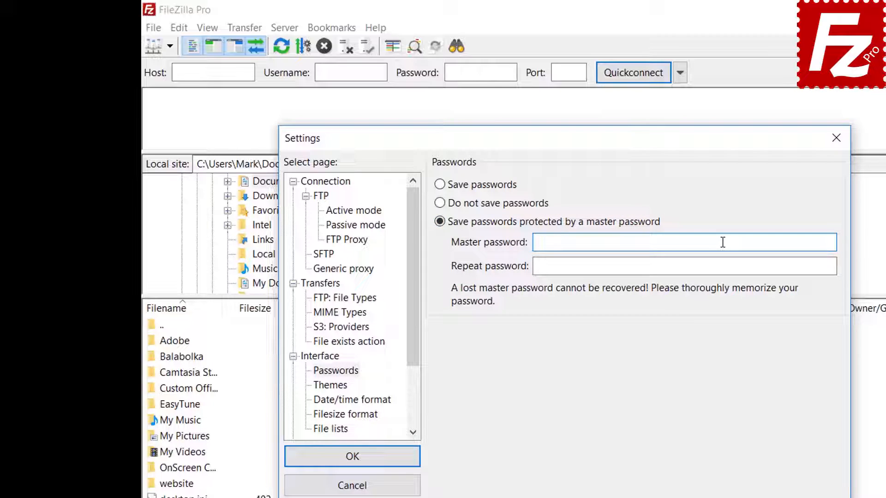
text(••••••••••)
click(704, 269)
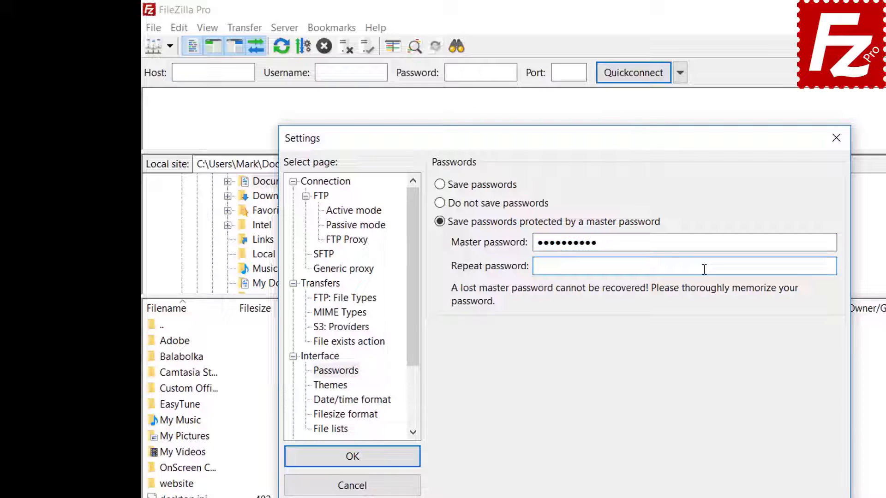
text(••••••••••)
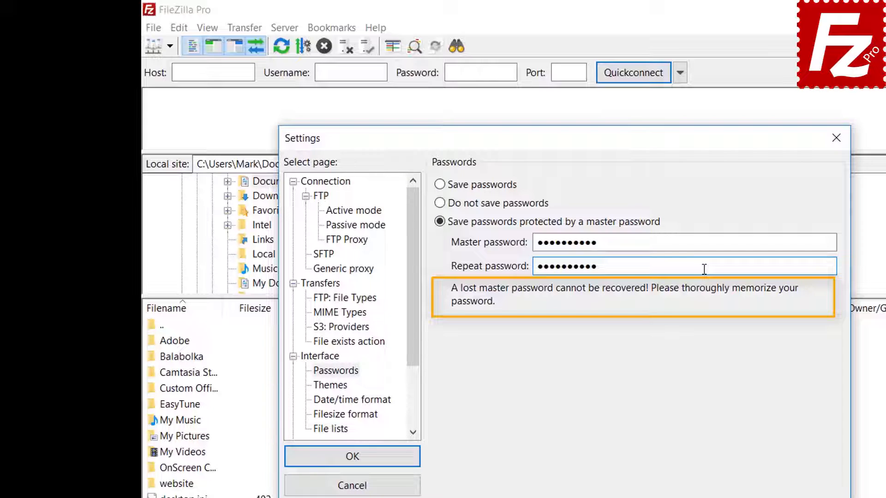
click(355, 463)
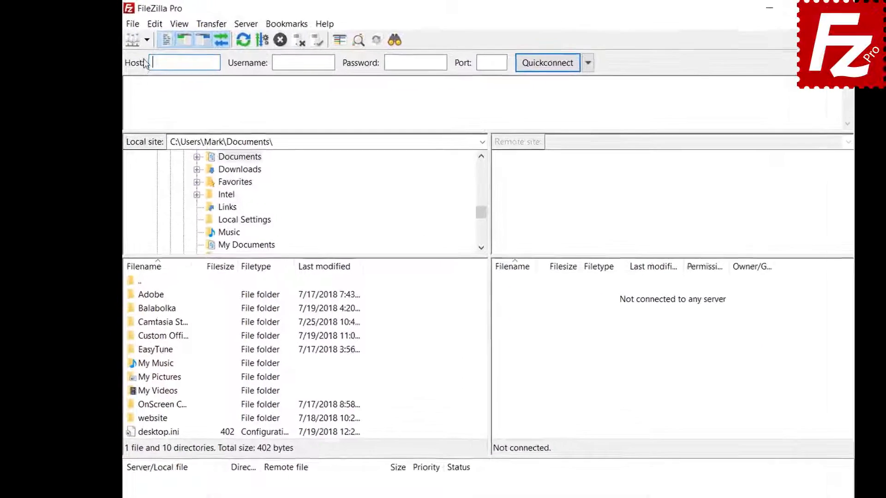
Connect to the FTP Tutorial site from the Site Manager list, unlocking it with the master password
click(146, 40)
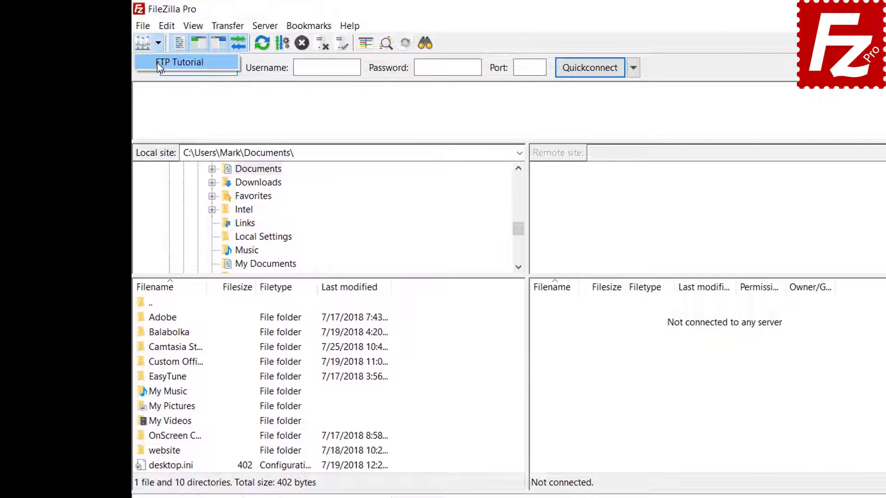
click(157, 62)
text(******)
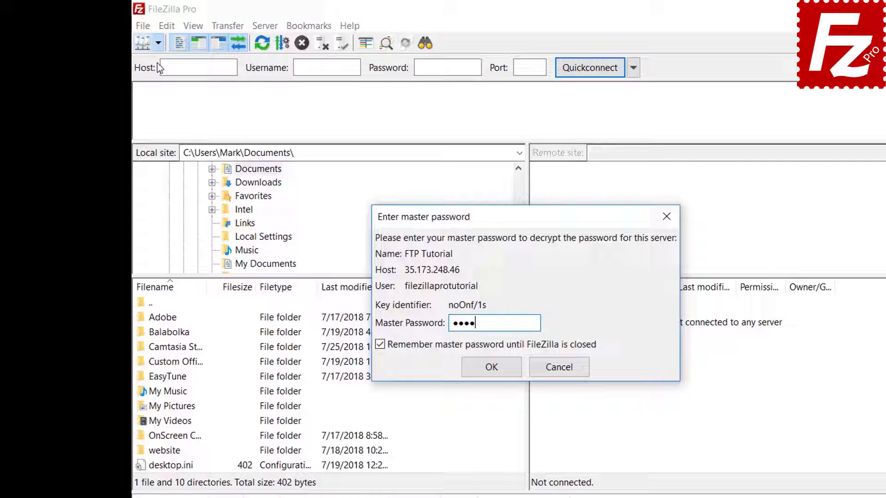
text(****)
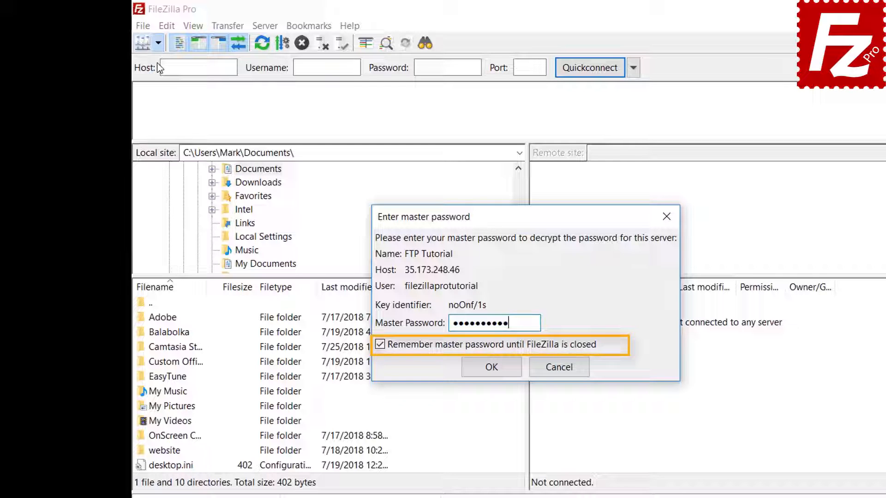
click(491, 368)
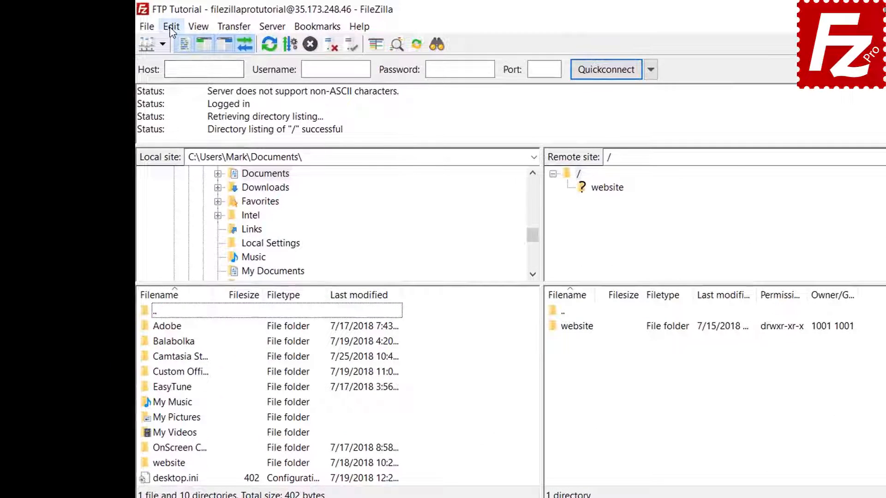
Revert to plain 'Save passwords' without a master password, then open Edit > Clear private data
click(139, 22)
click(176, 78)
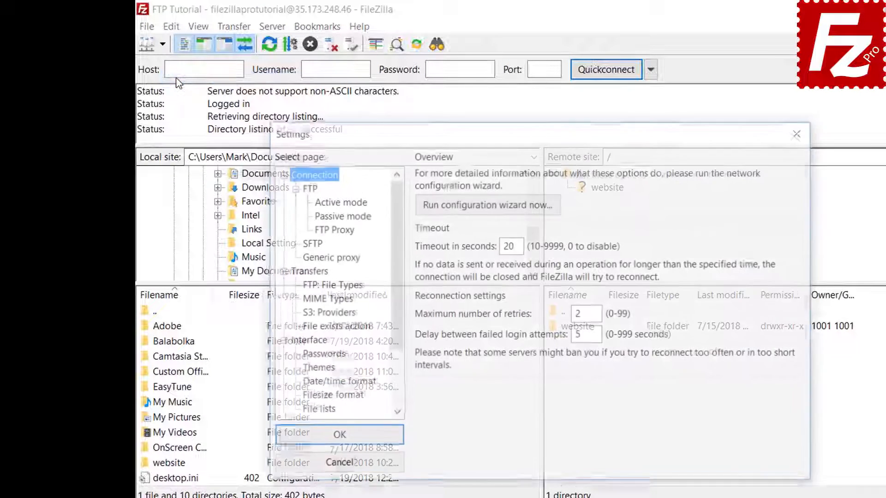
click(322, 356)
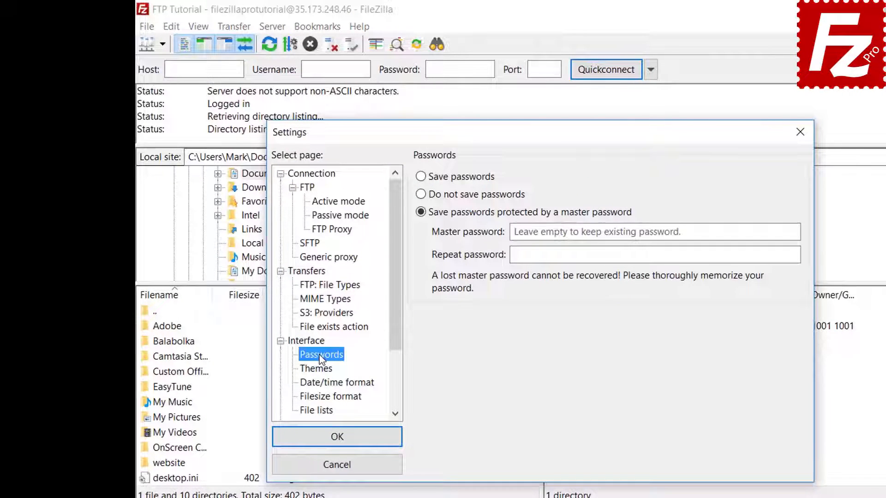
click(421, 178)
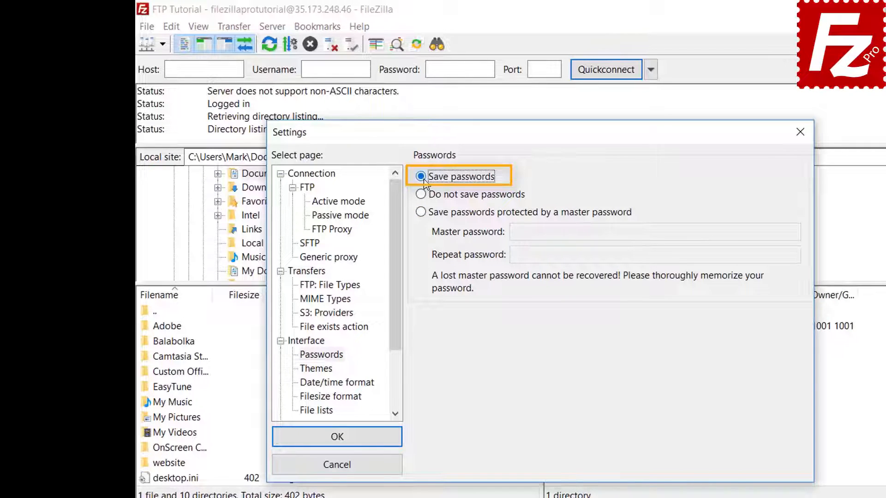
click(348, 444)
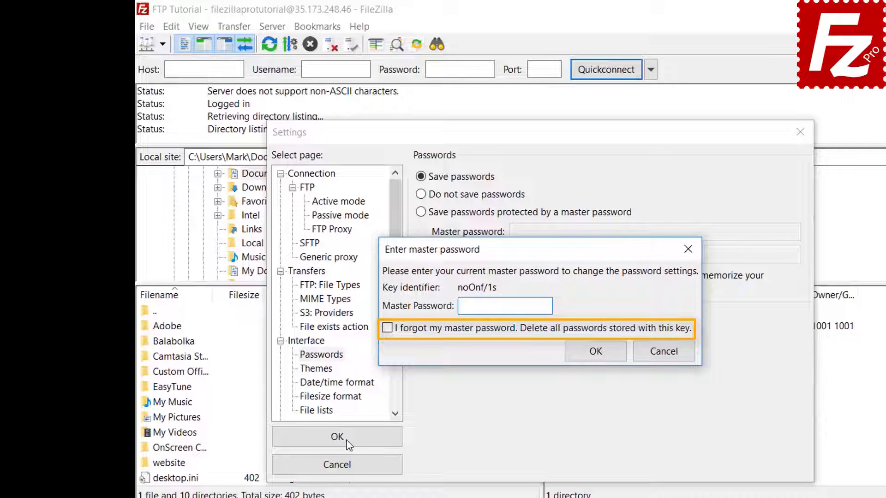
click(668, 357)
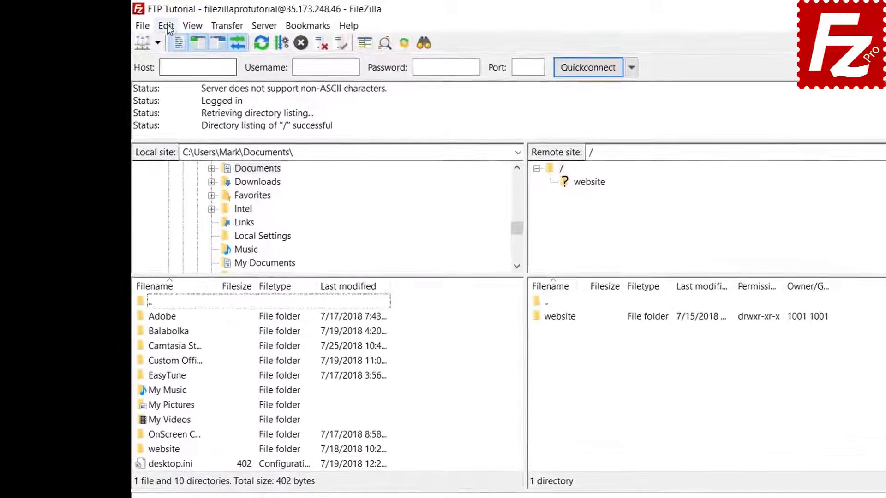
click(172, 27)
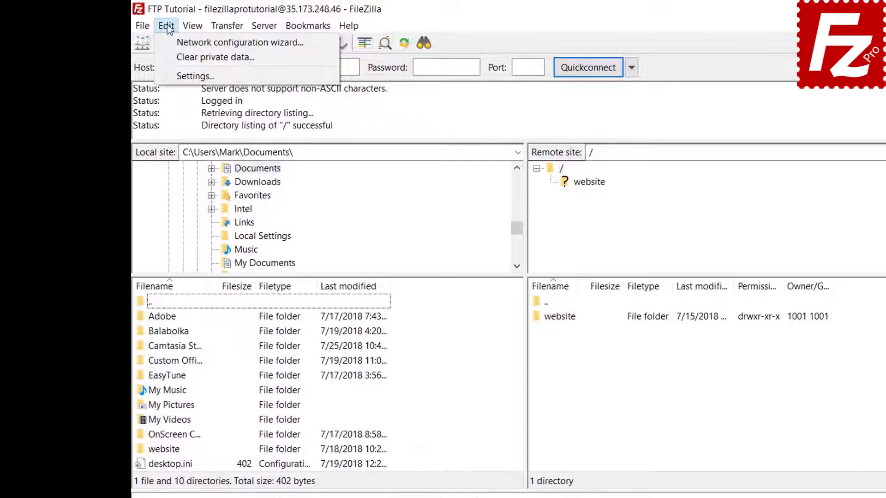
click(171, 57)
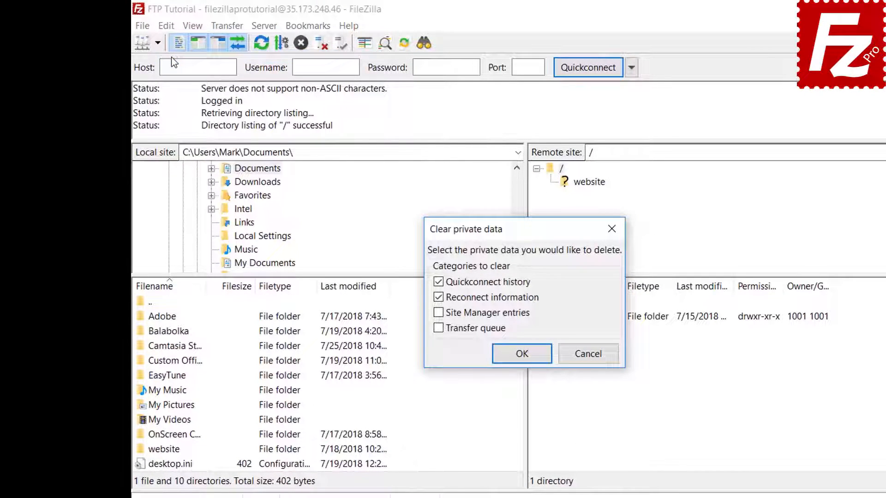
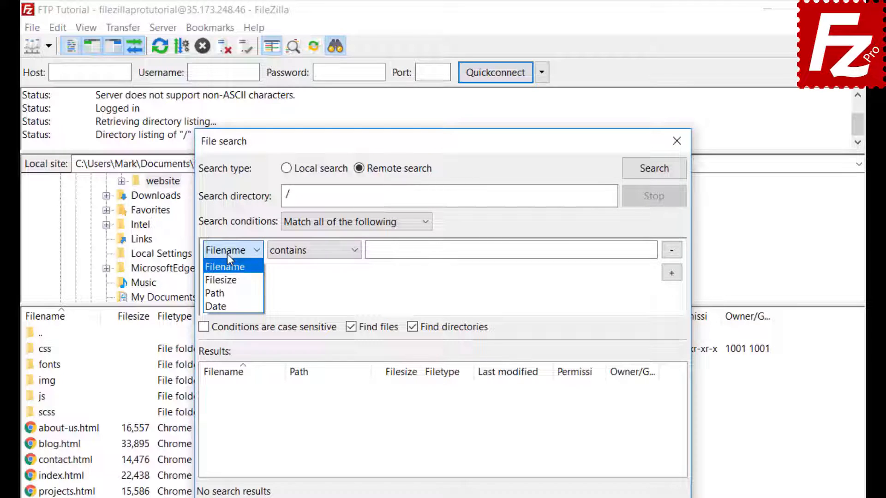
Set the first search condition to Filename contains '.jpg'
click(228, 254)
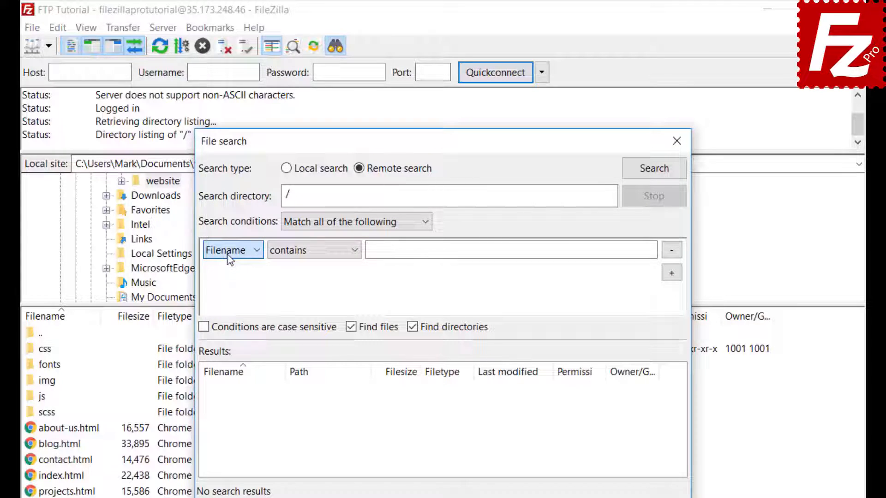
click(313, 255)
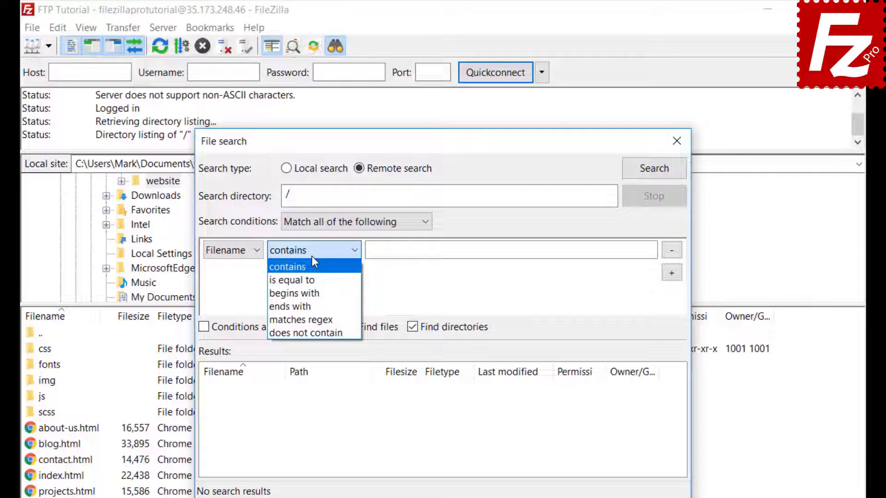
click(312, 257)
click(243, 250)
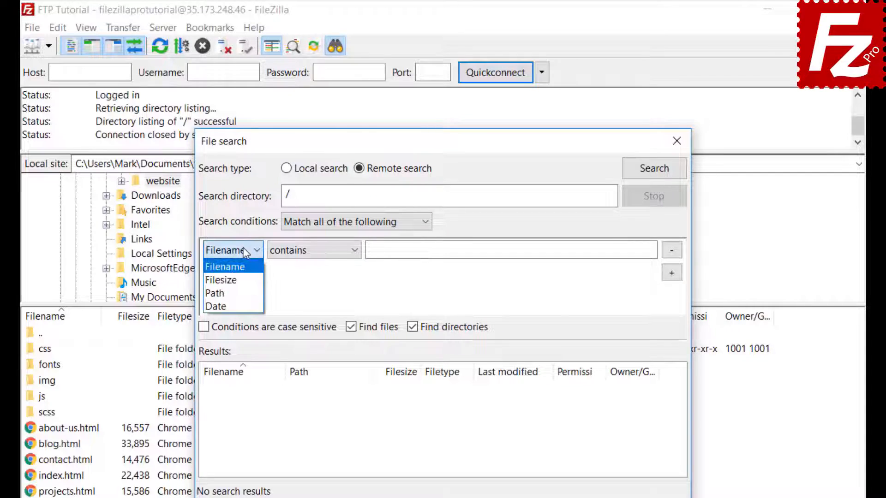
click(243, 269)
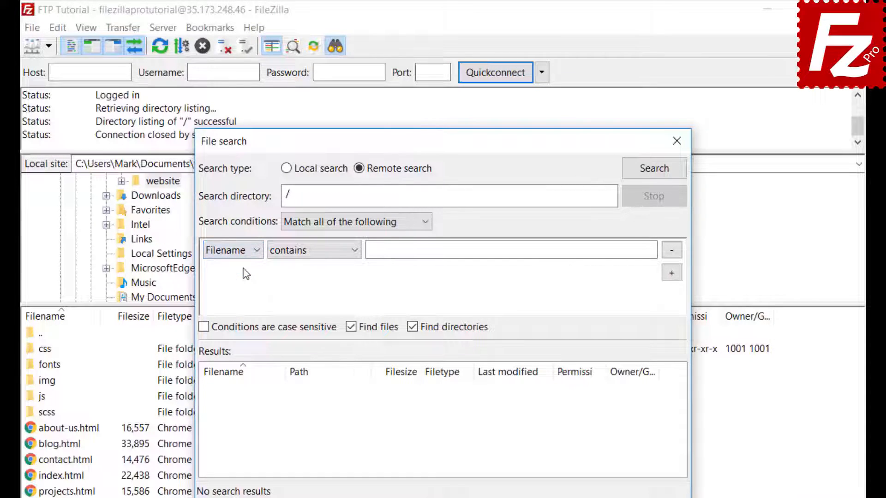
click(311, 251)
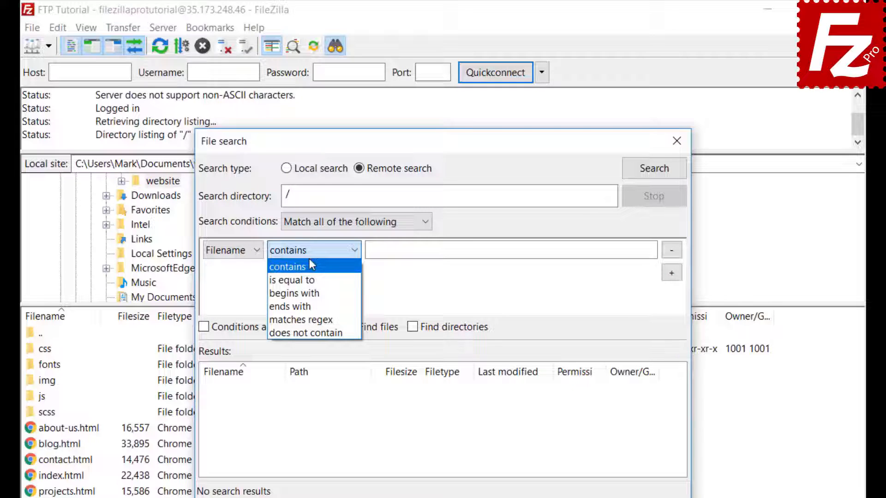
click(312, 266)
click(404, 250)
text(.jpg)
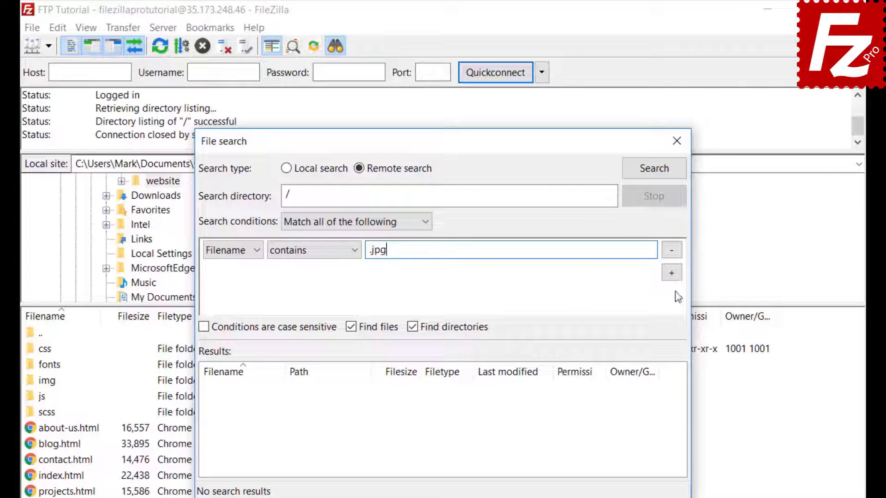
Add a second condition, Filesize greater than 500000, untick Find directories, and move the dialog right
click(672, 273)
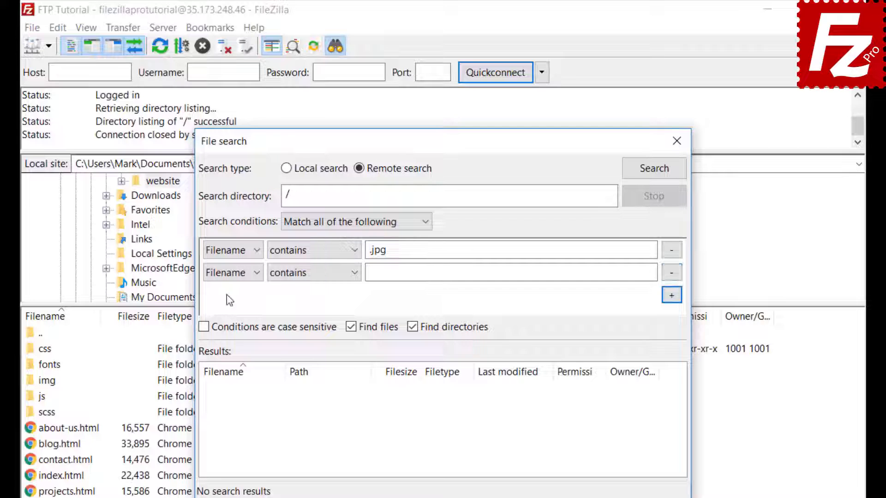
click(228, 273)
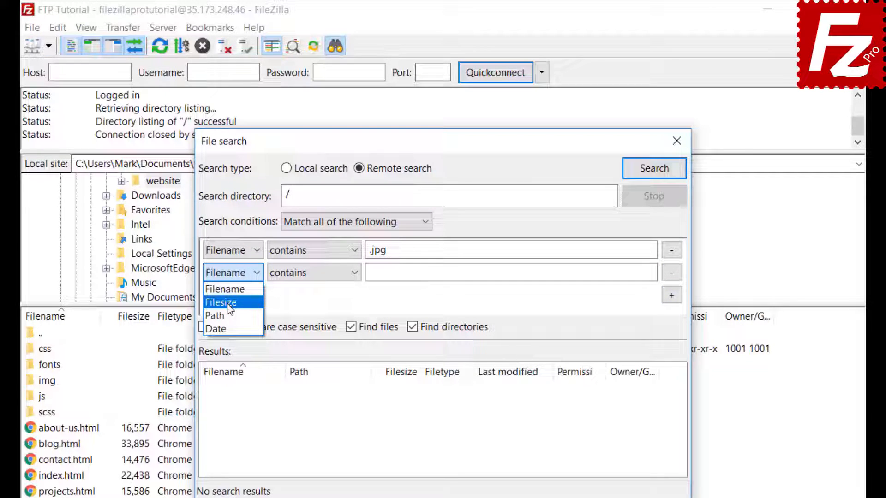
click(228, 303)
click(299, 276)
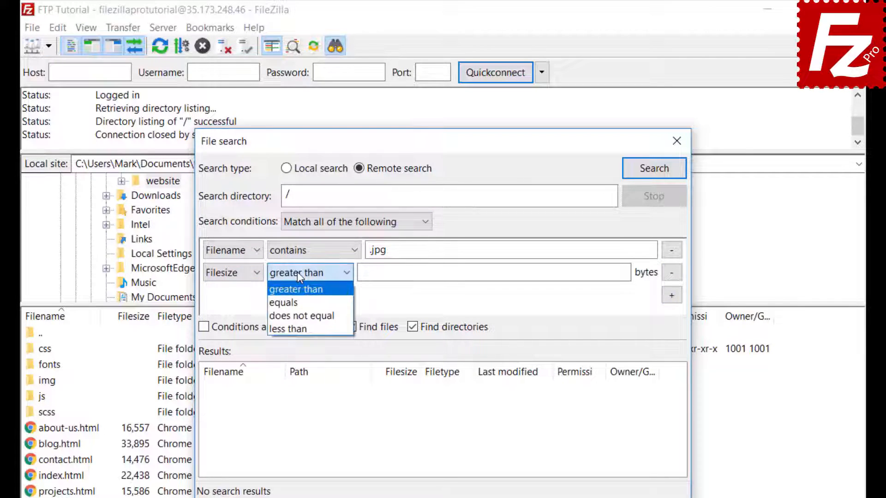
click(298, 272)
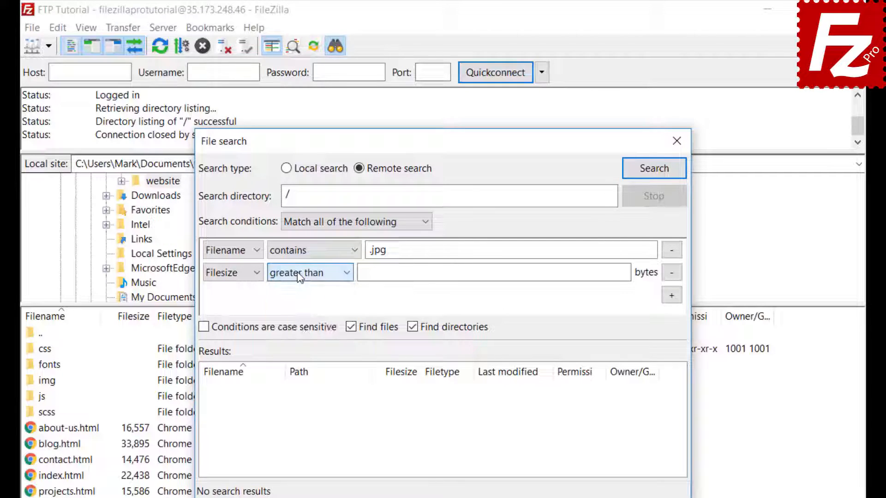
click(368, 272)
text(500000)
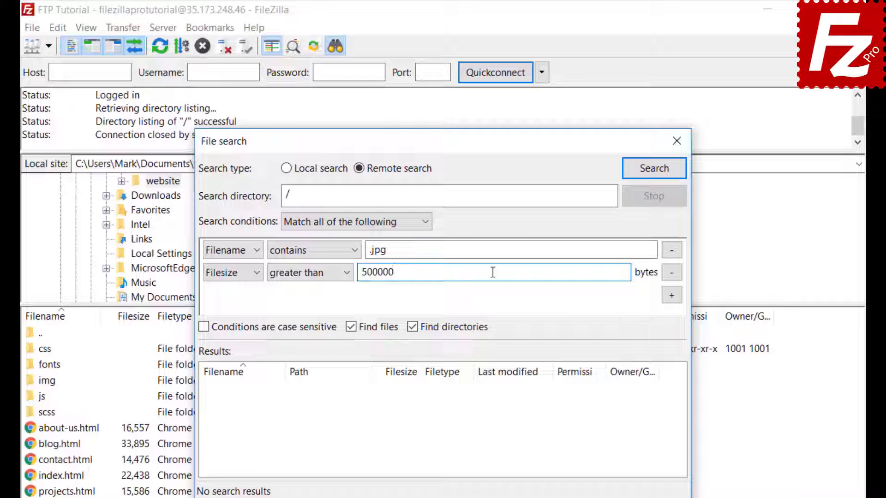
click(412, 327)
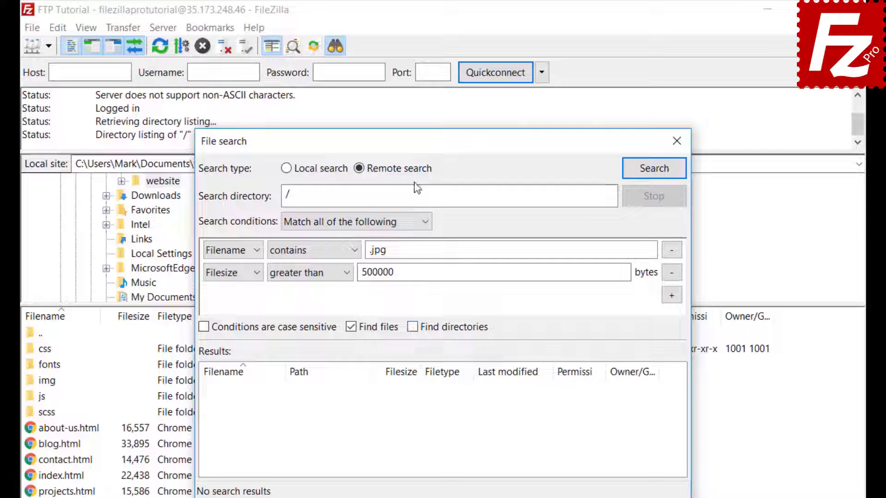
drag(418, 141, 584, 143)
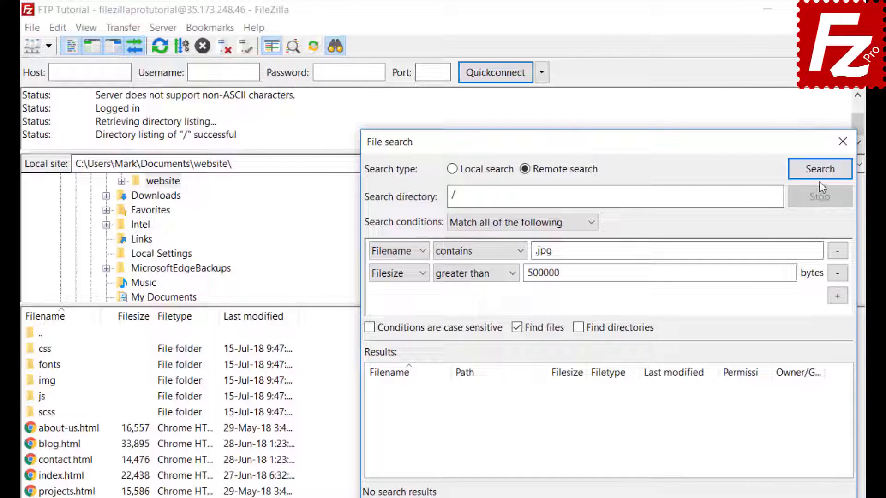
Run the search, queue feature-bg.jpg using 'Add files to queue only', and close File search
click(819, 169)
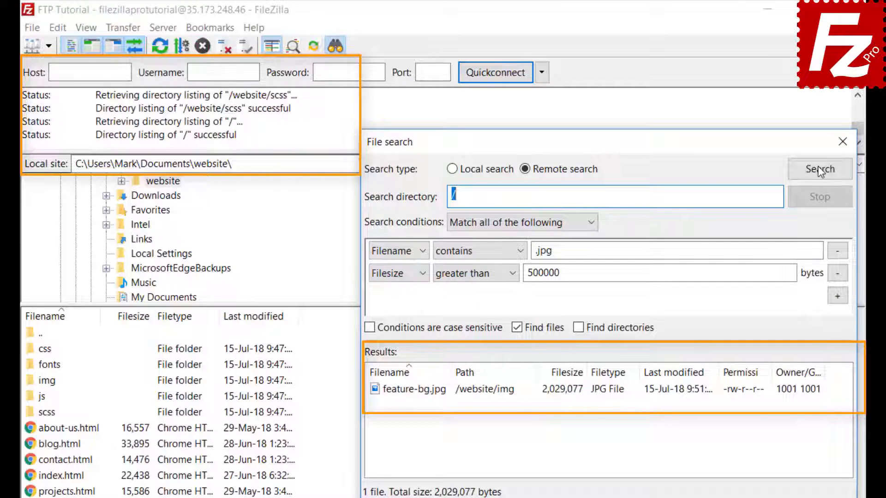
click(445, 399)
right_click(442, 396)
click(454, 406)
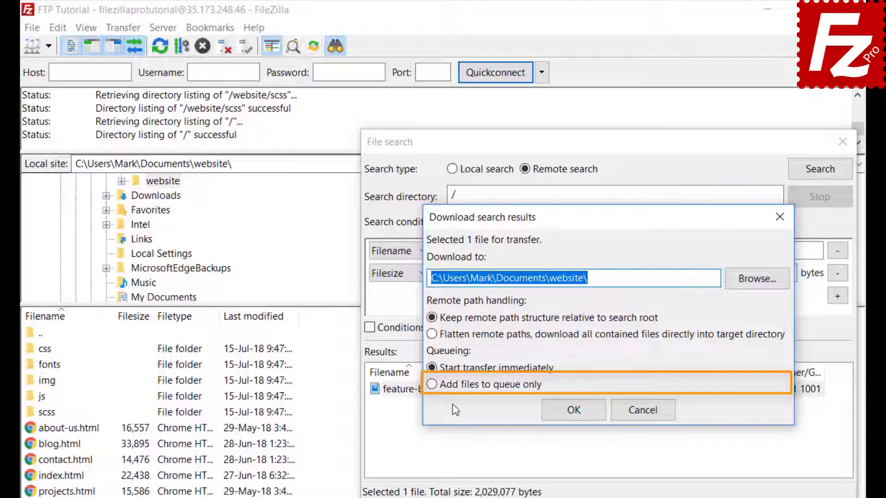
click(431, 385)
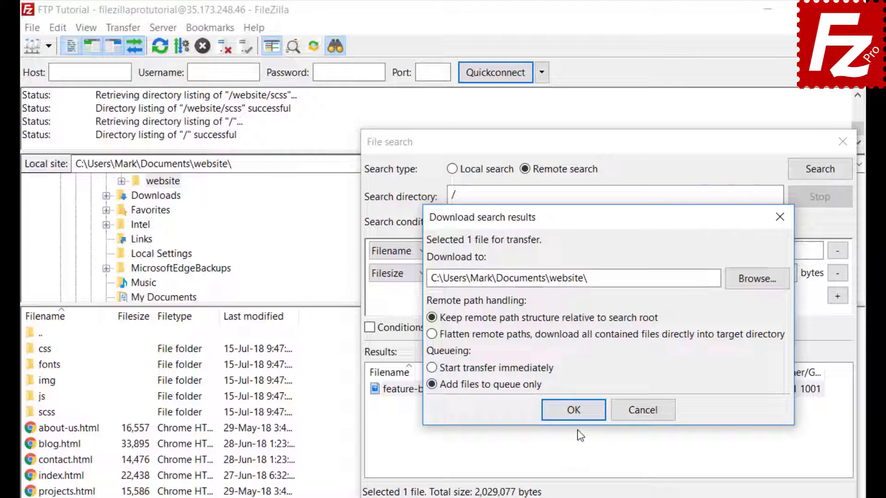
click(575, 413)
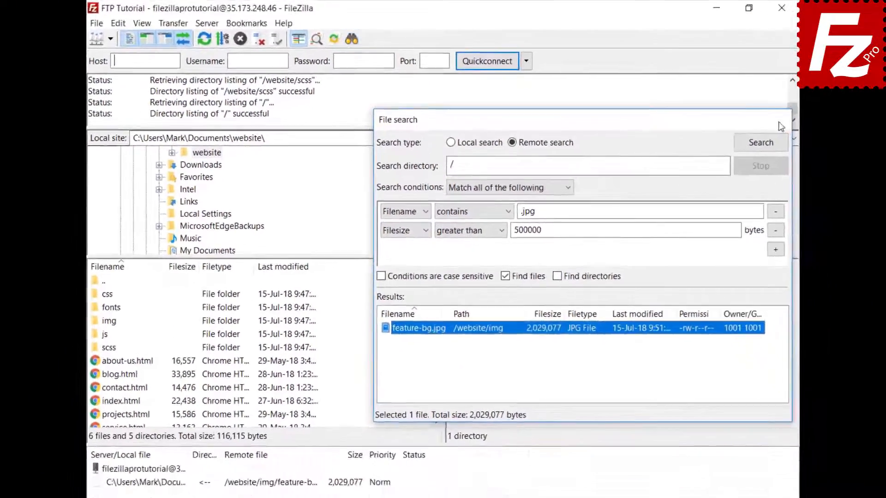
click(839, 141)
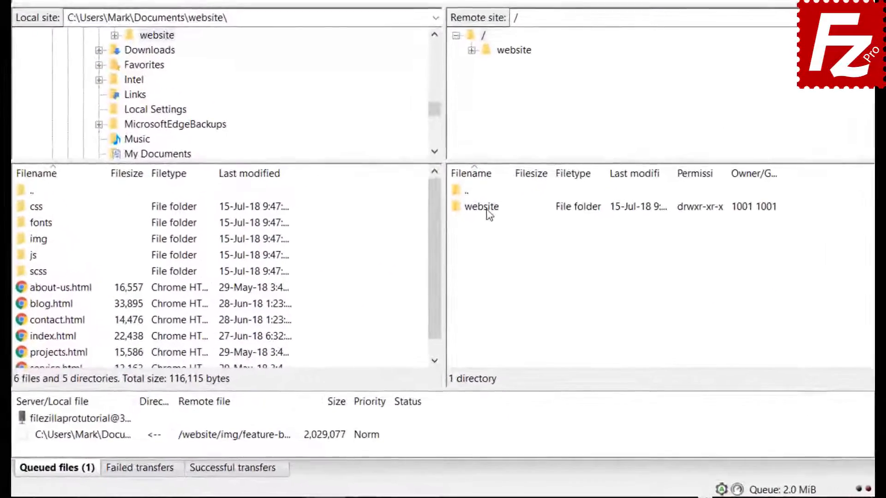
Open /website/css on the server, select bootstrap.css and move to the next file
double_click(484, 208)
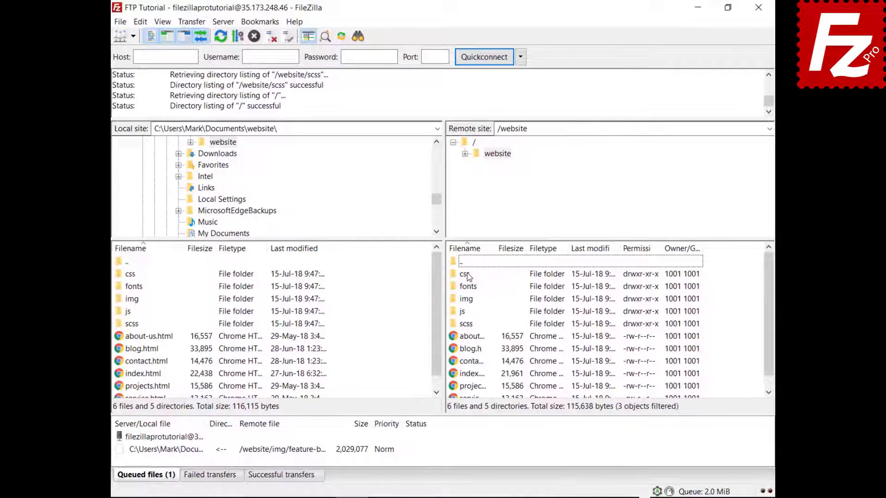
double_click(466, 274)
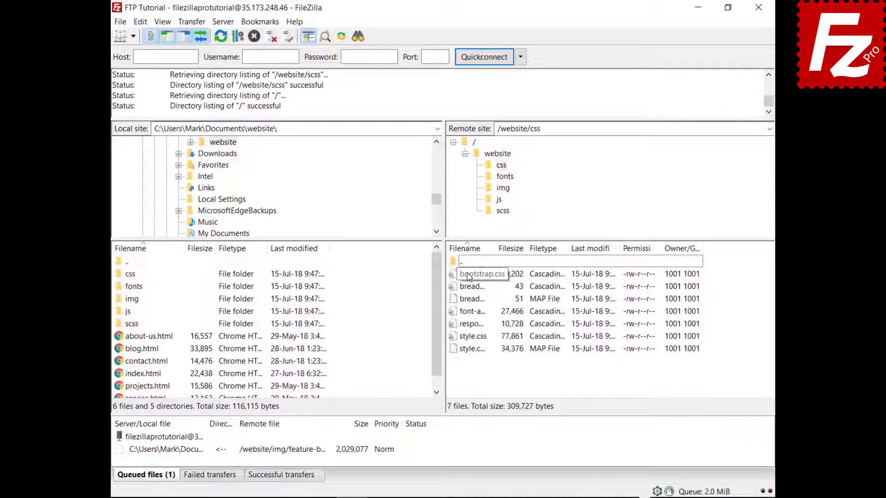
click(468, 275)
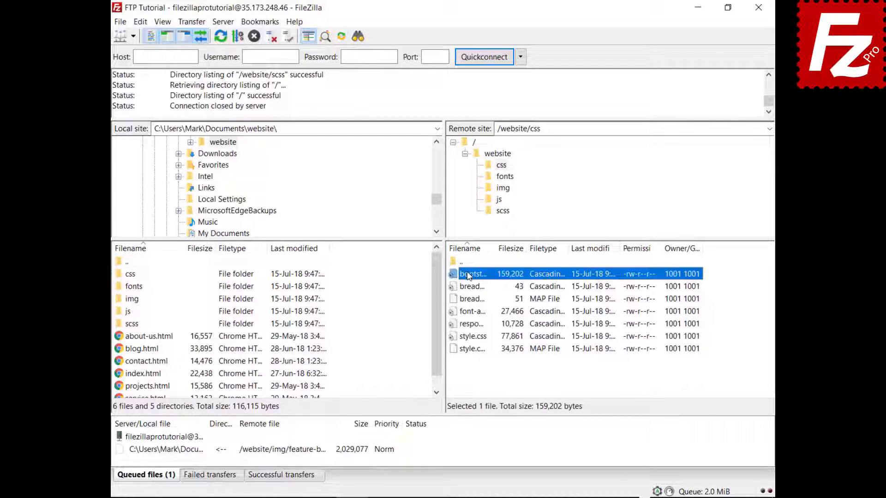
key(Down)
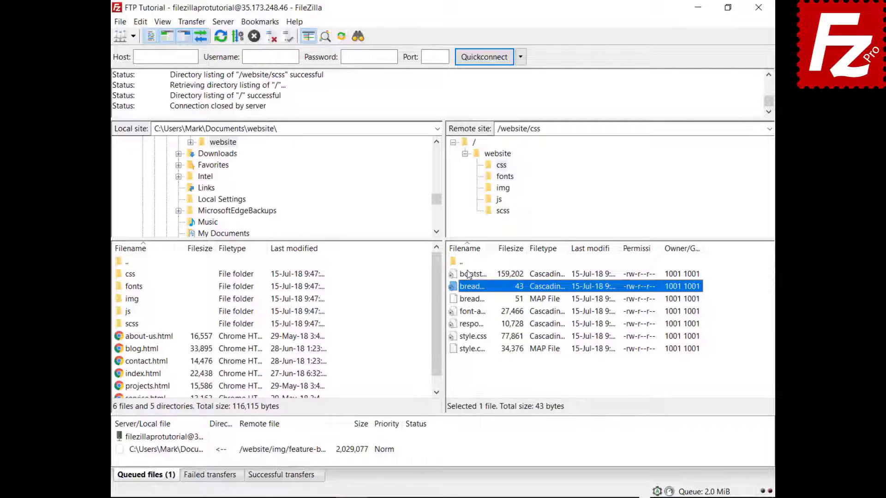
Quick-search the remote css list for 'style', then tick Invert Filter to show the other files
key(ctrl+f)
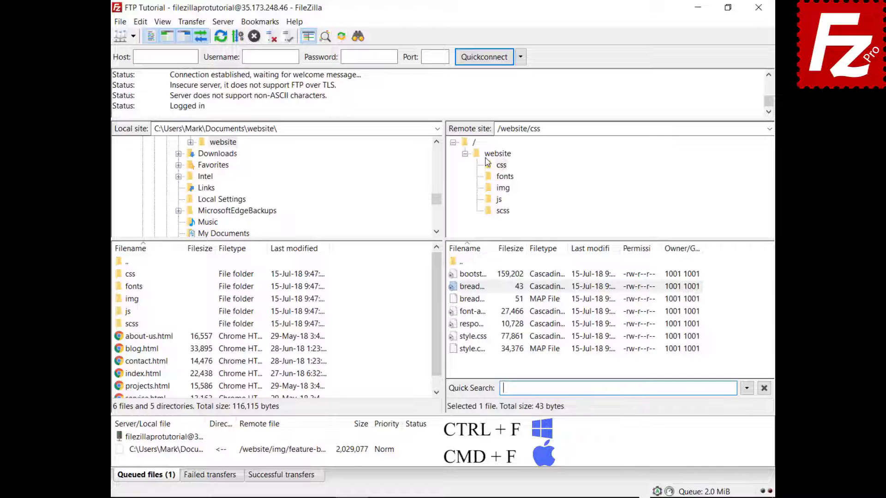
text(style)
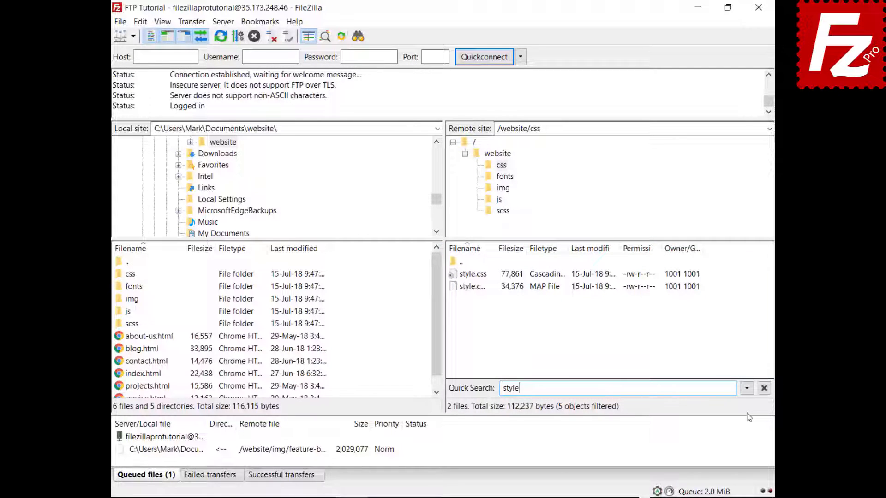
click(747, 390)
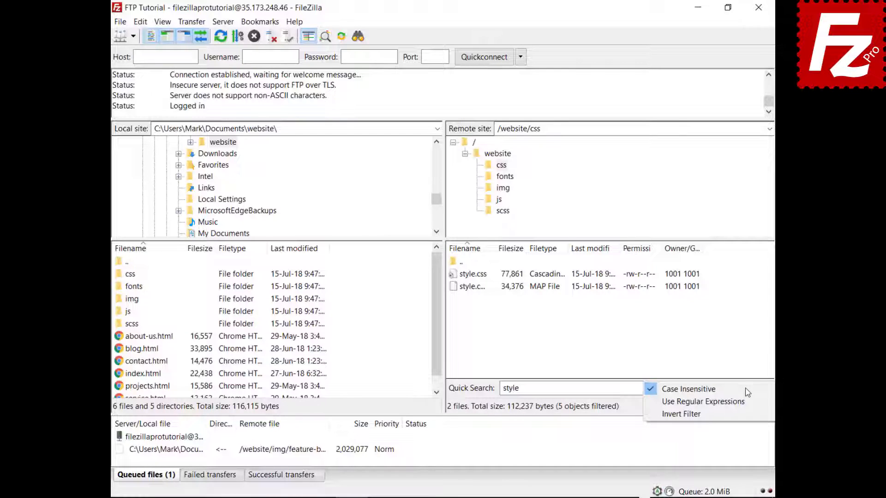
click(744, 417)
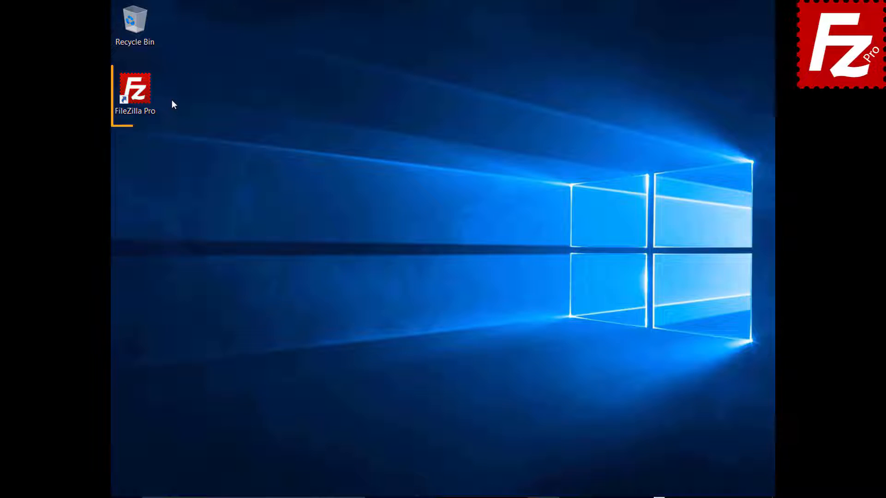
Launch FileZilla Pro, quickconnect to 40.121.111.78 with the tutorial account, and open File search
double_click(138, 94)
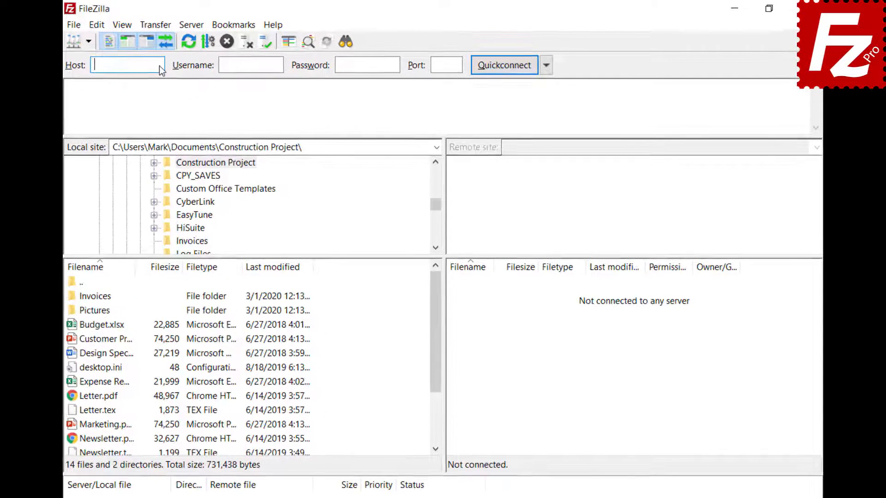
text(40.121.111.78)
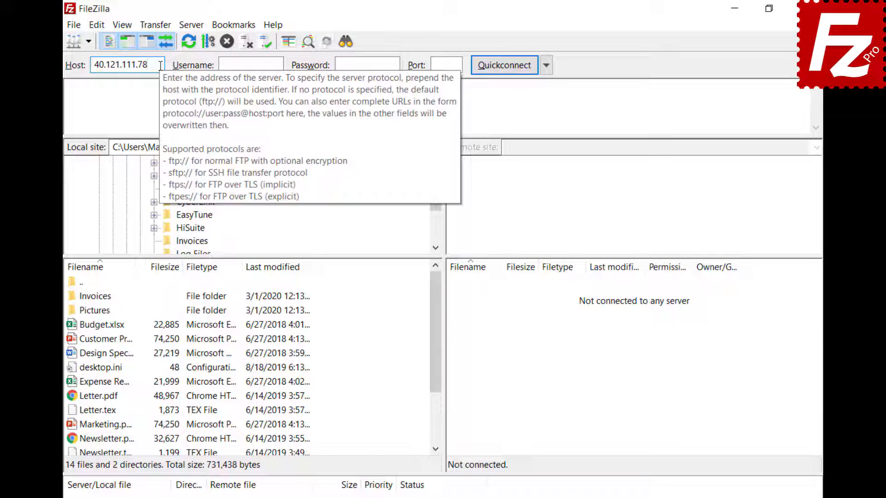
click(280, 64)
text(zillaprotutorial)
click(368, 64)
key(ctrl+v)
click(503, 66)
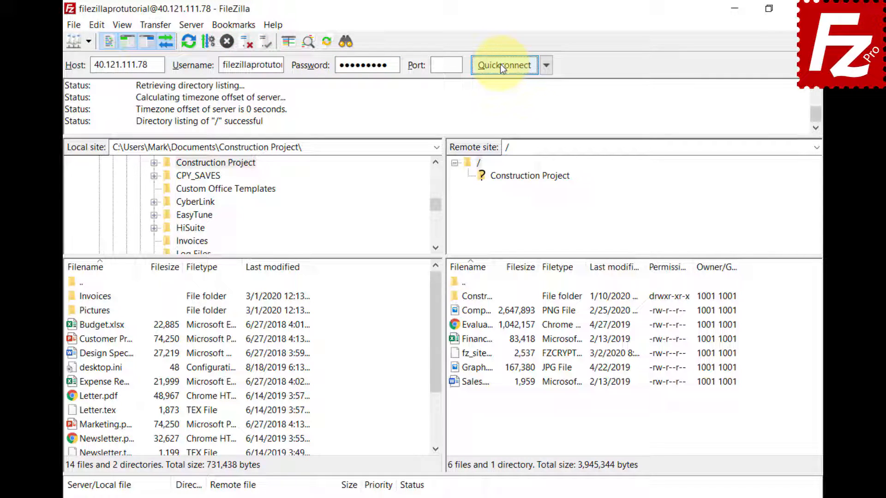
click(344, 42)
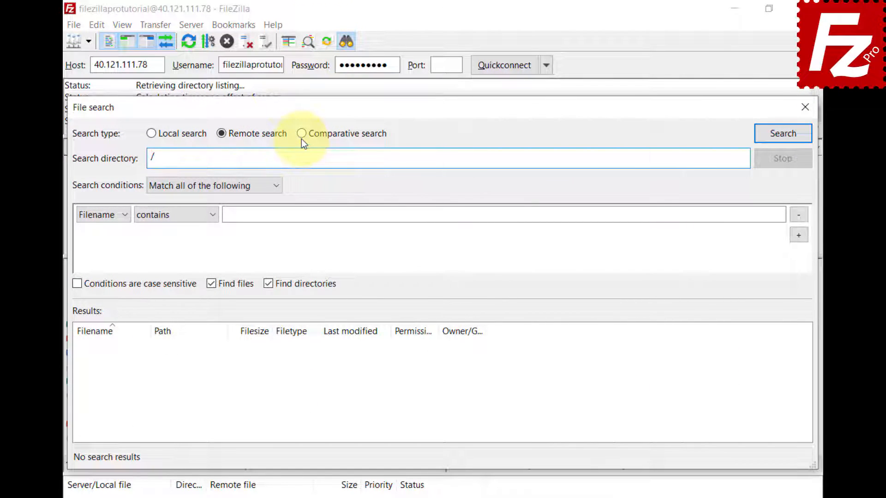
Switch to comparative search between the local and remote Construction Project folders
click(301, 137)
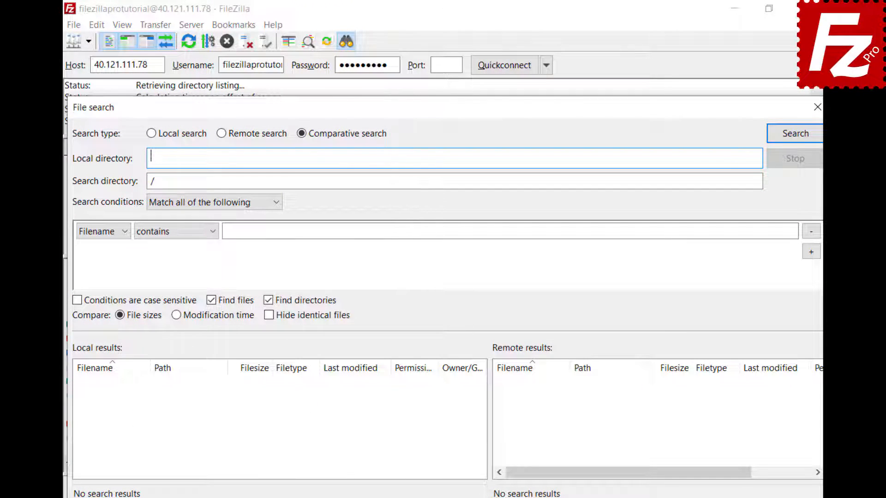
text(C:\Users\Mark\Documents\Construction Project\)
click(422, 181)
text(Construction Project)
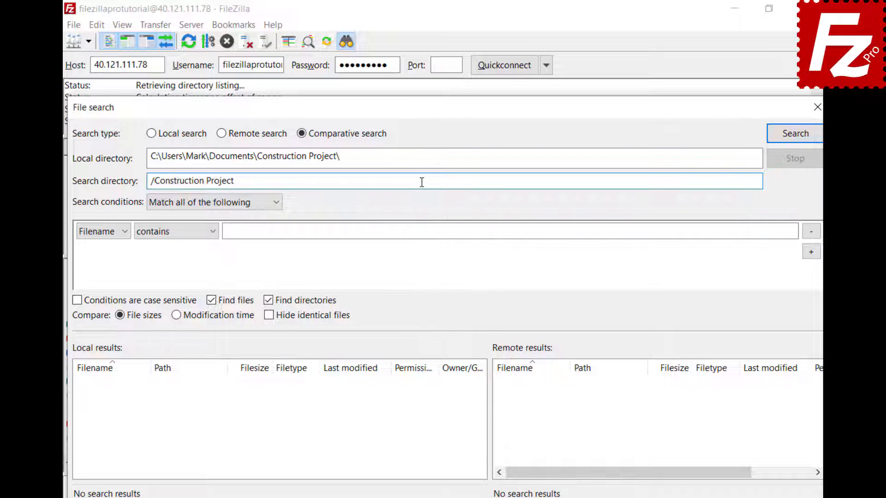
With 'Match all', search for Filename begins with 'DSC'
click(276, 207)
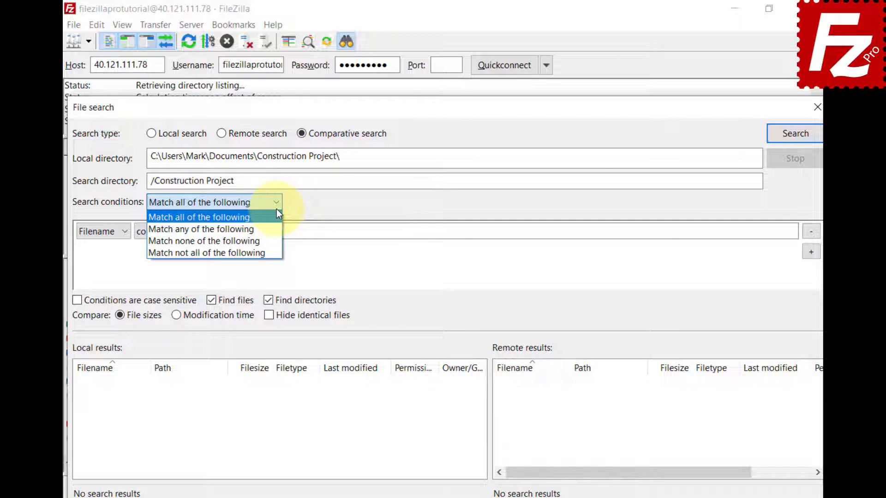
click(277, 213)
click(123, 234)
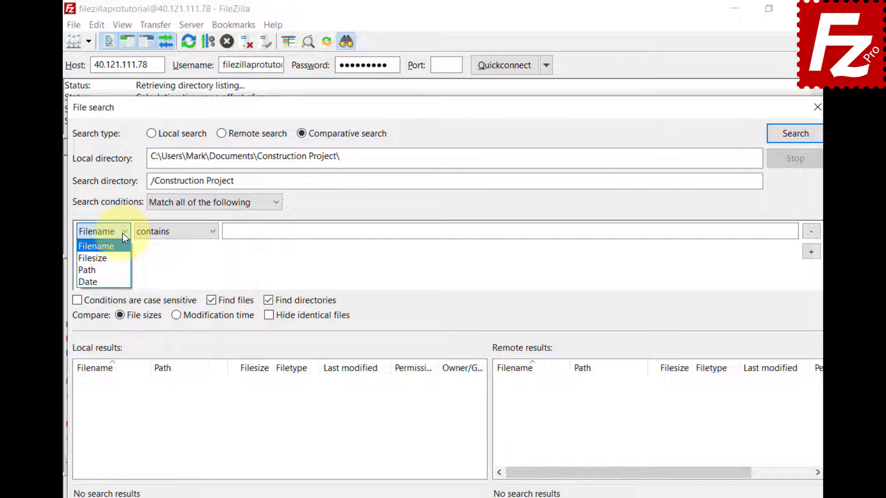
click(123, 234)
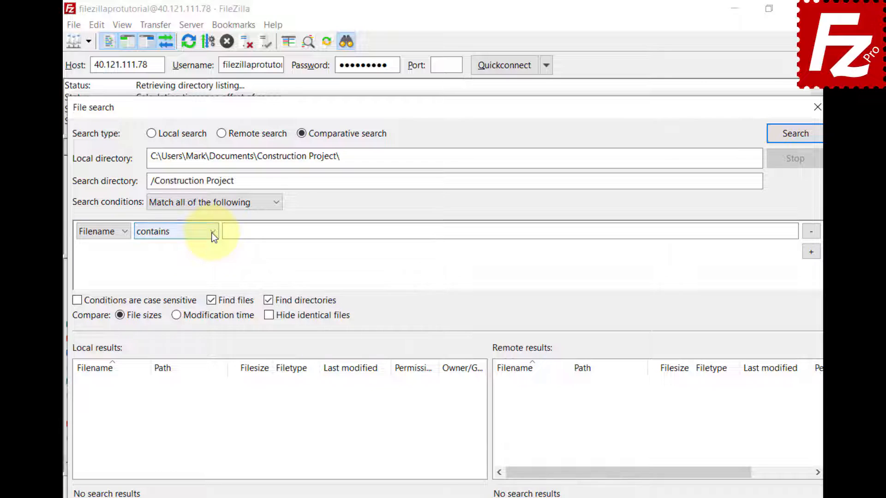
click(212, 233)
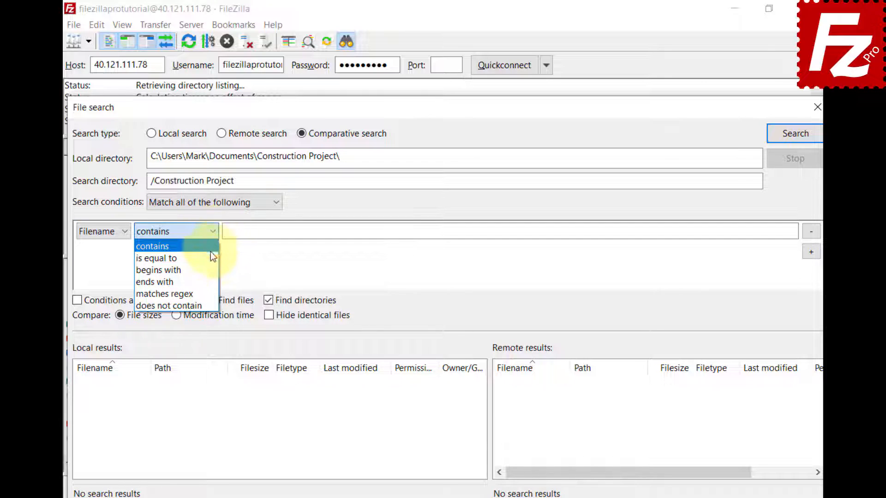
click(209, 270)
click(779, 231)
text(DSC)
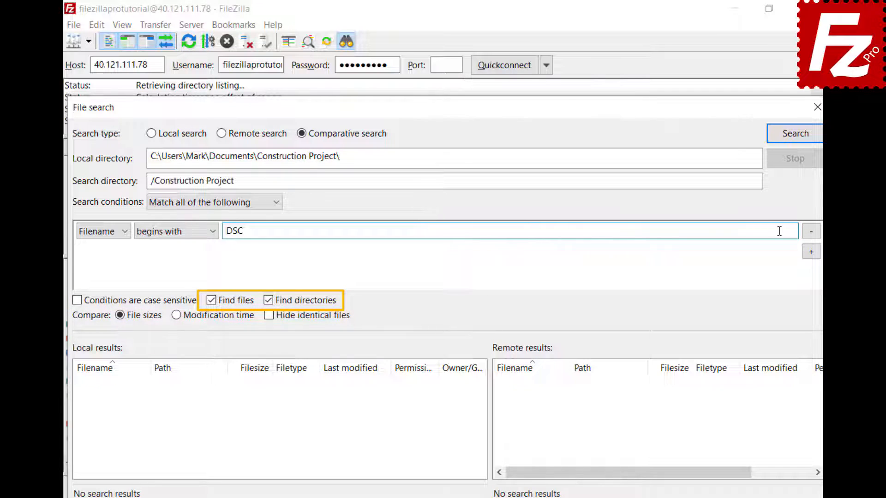
click(795, 143)
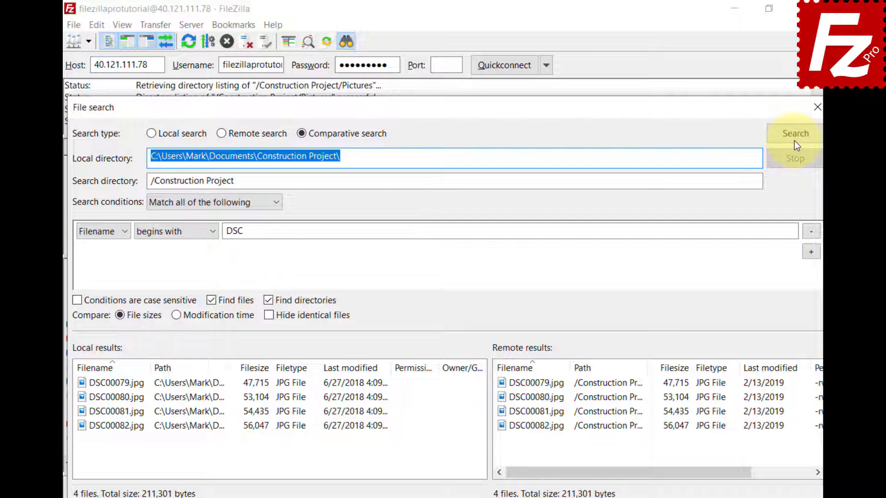
Remove the DSC condition, rerun the comparison, compare by modification time then file size, and toggle Hide identical files
click(808, 232)
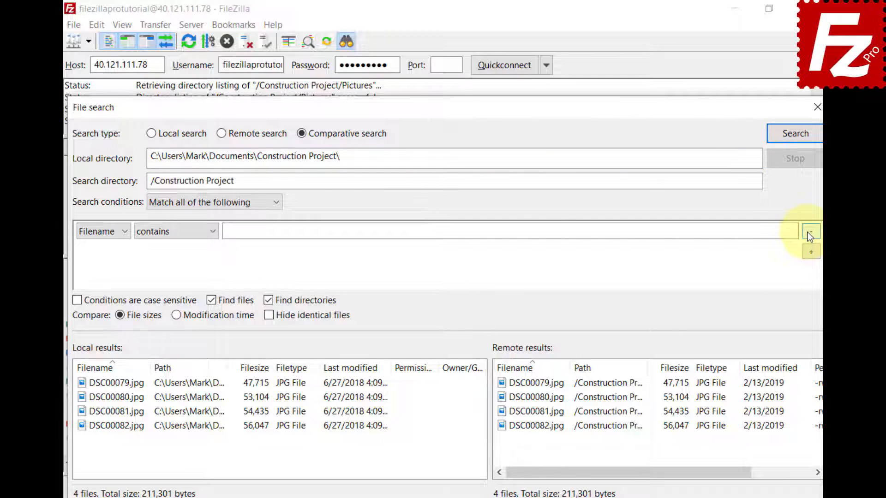
click(796, 143)
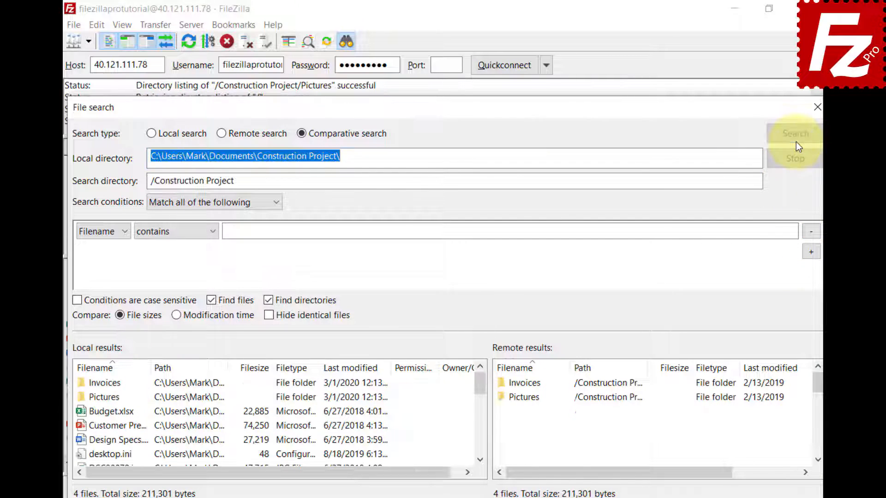
click(176, 320)
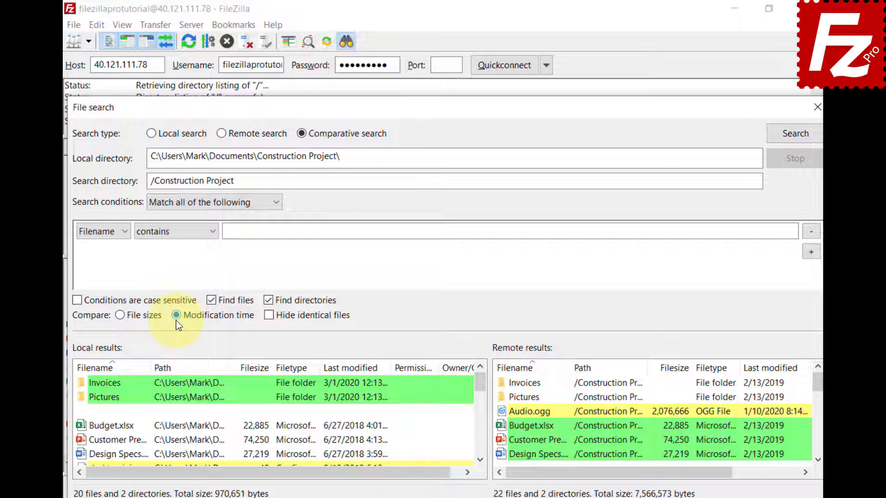
click(120, 316)
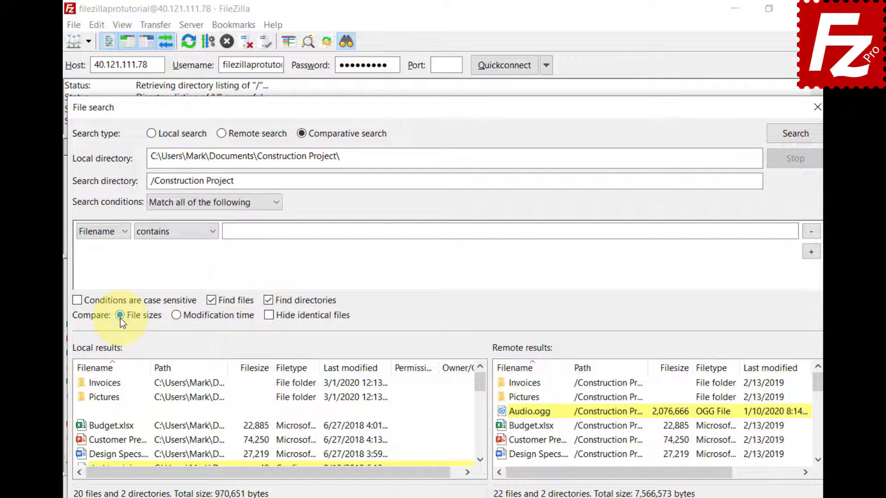
click(269, 316)
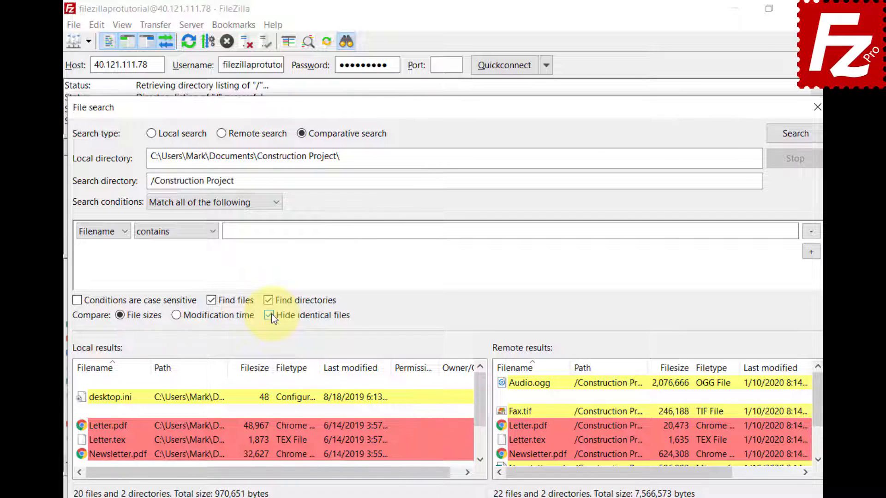
click(270, 317)
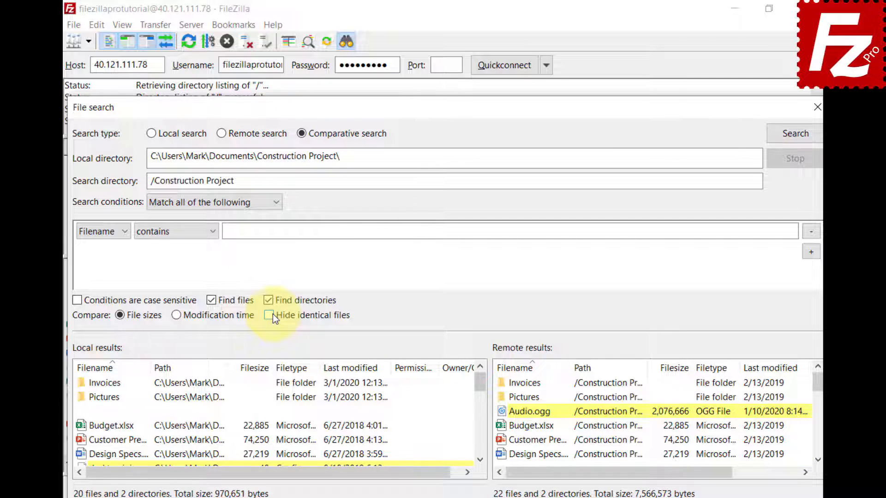
Inspect the results, selecting local Newsletter.tex and showing actions for remote Video.mp4
click(480, 460)
click(479, 459)
click(480, 460)
click(479, 459)
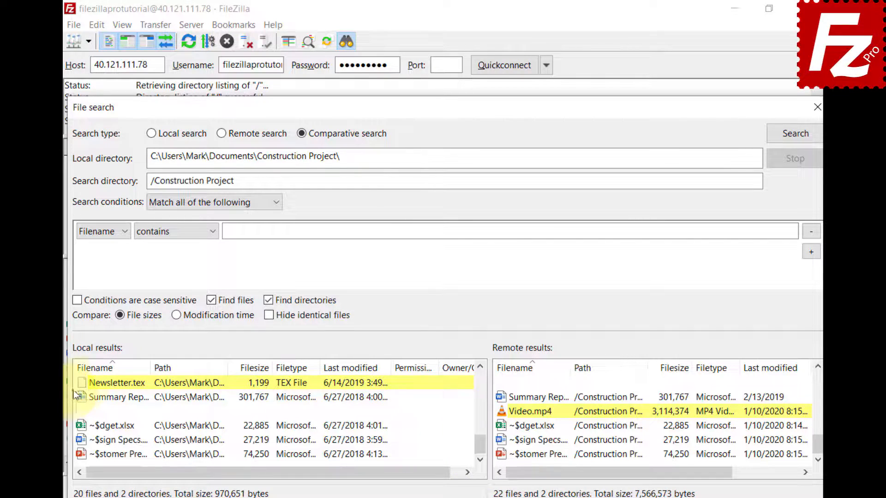
click(85, 387)
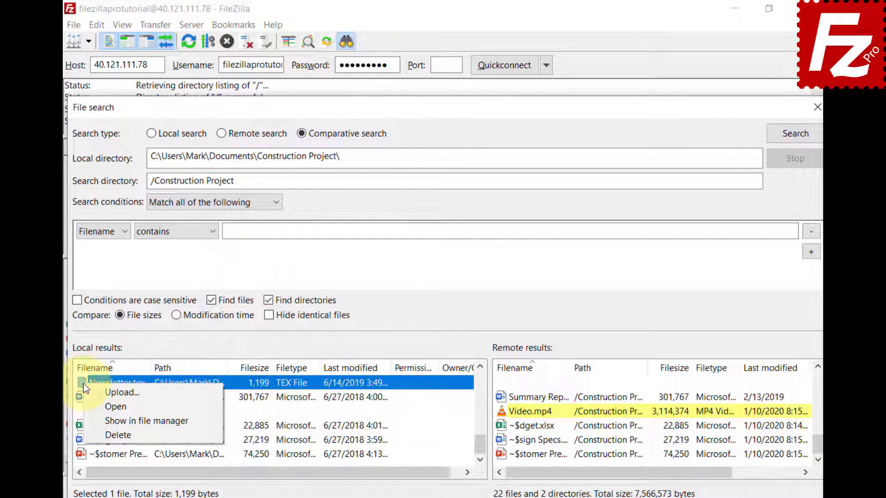
key(Escape)
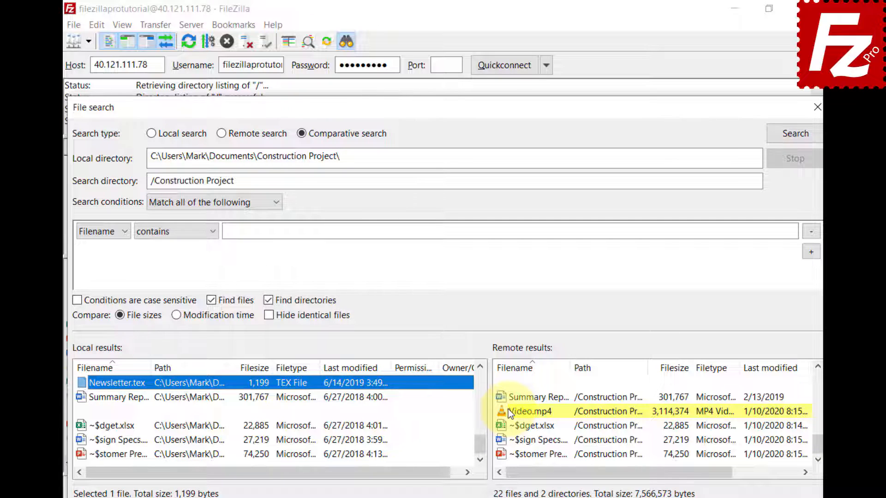
right_click(508, 409)
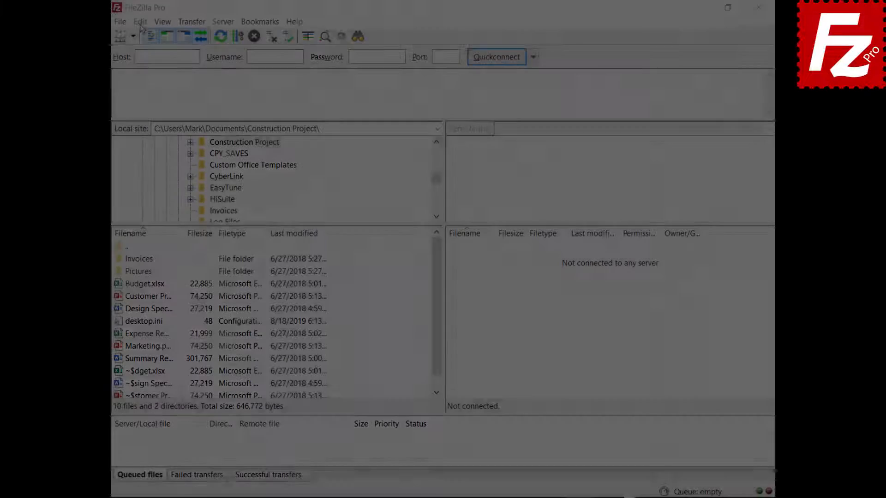
In Edit > Settings > Transfers, enter 10 as Maximum simultaneous transfers
click(105, 24)
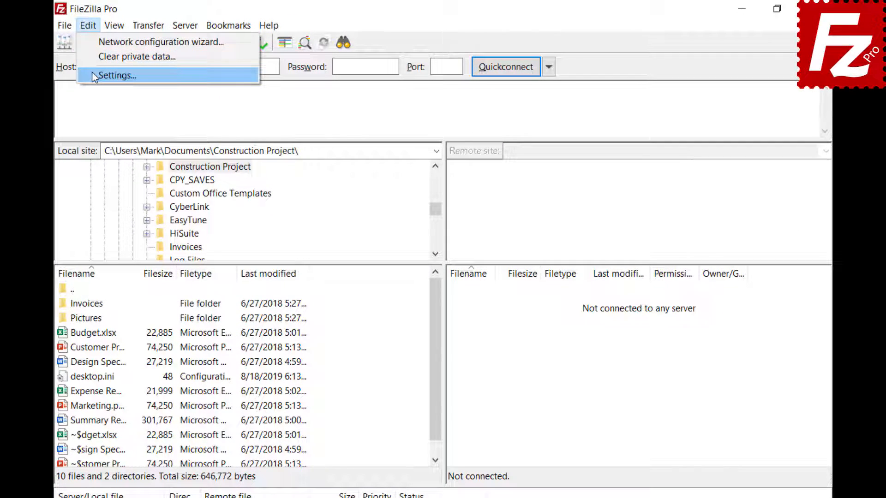
click(111, 72)
click(220, 262)
key(Tab)
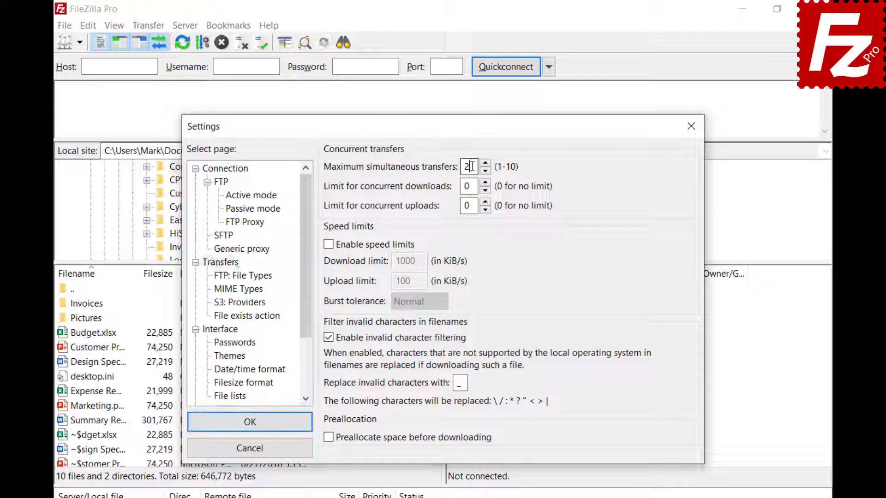
text(10)
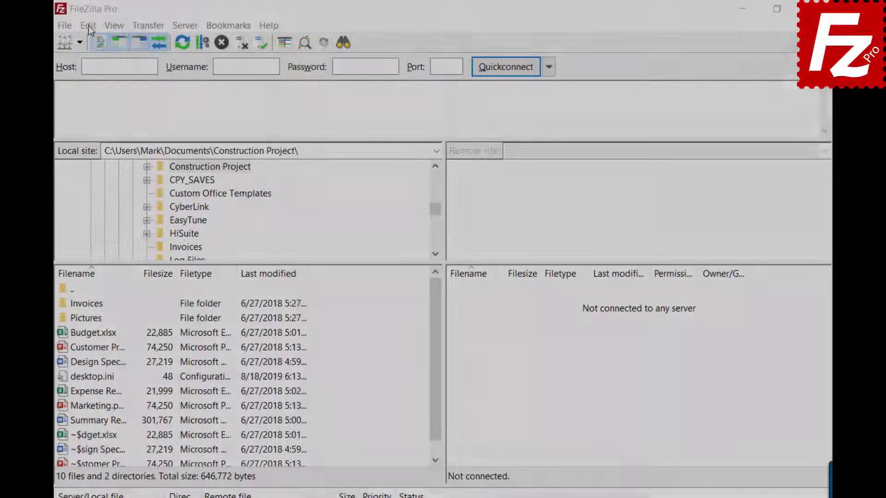
In Settings > Transfers, change Maximum simultaneous transfers to 2 and close the dialog
click(88, 26)
click(98, 77)
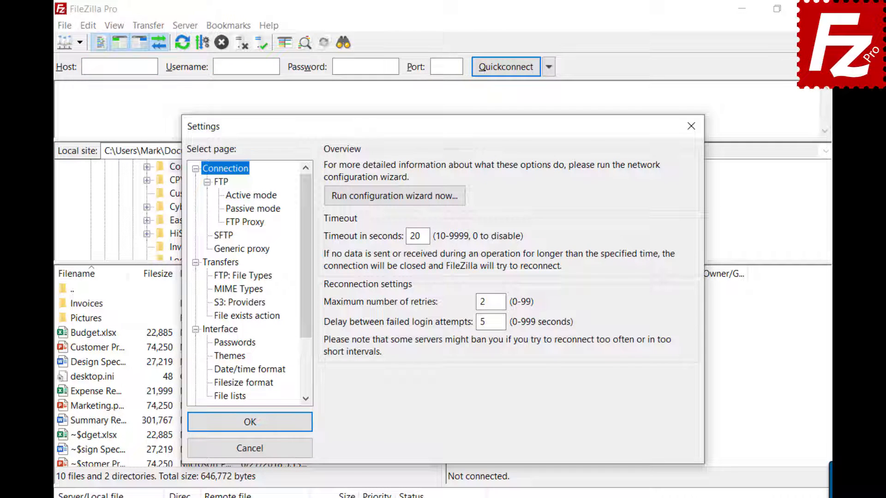
click(218, 267)
click(468, 167)
key(BackSpace)
text(2)
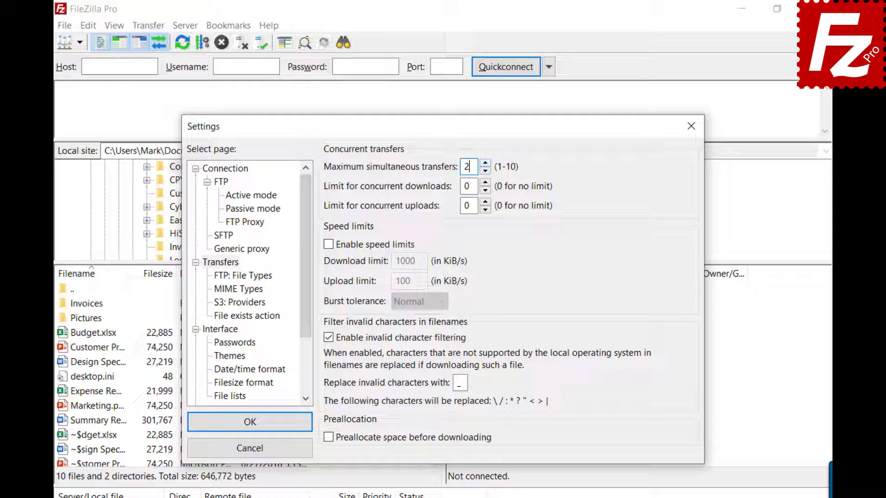
click(691, 126)
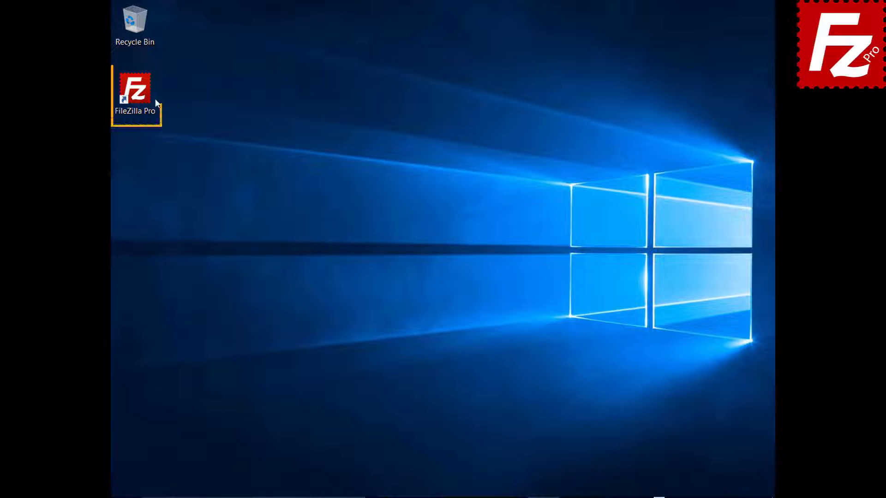
Launch FileZilla Pro and create a new Site Manager entry named SFTP
double_click(140, 95)
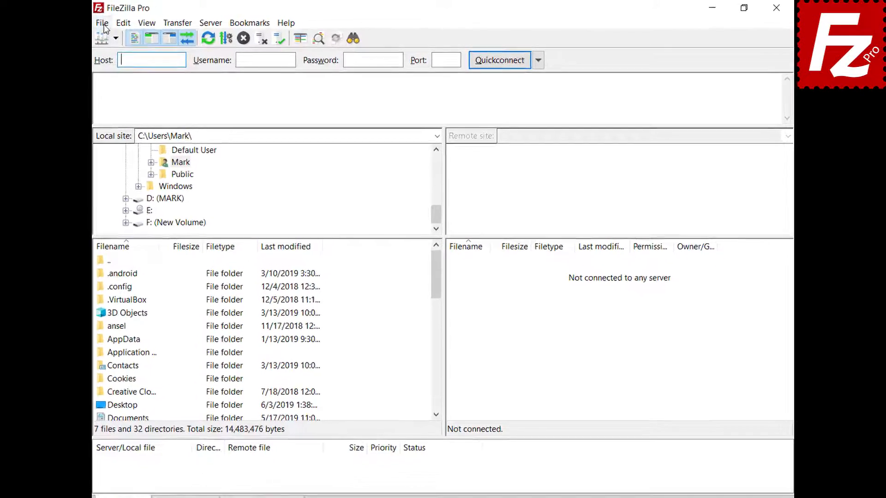
click(119, 21)
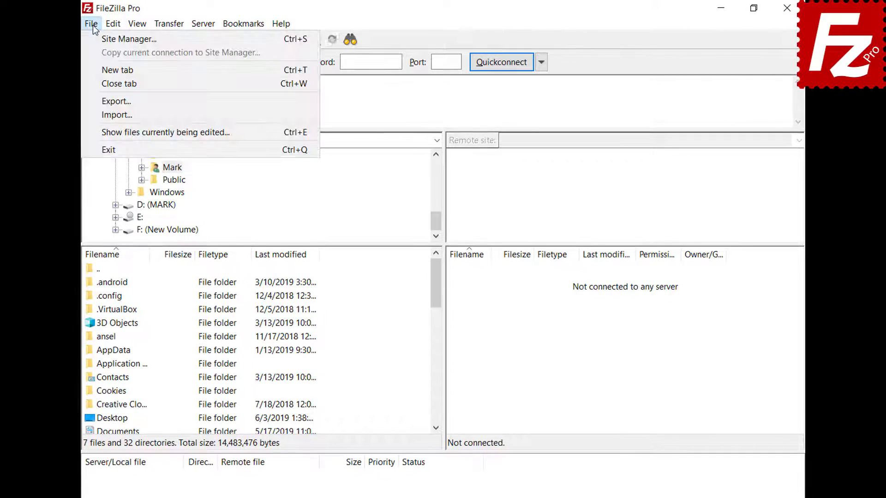
click(97, 36)
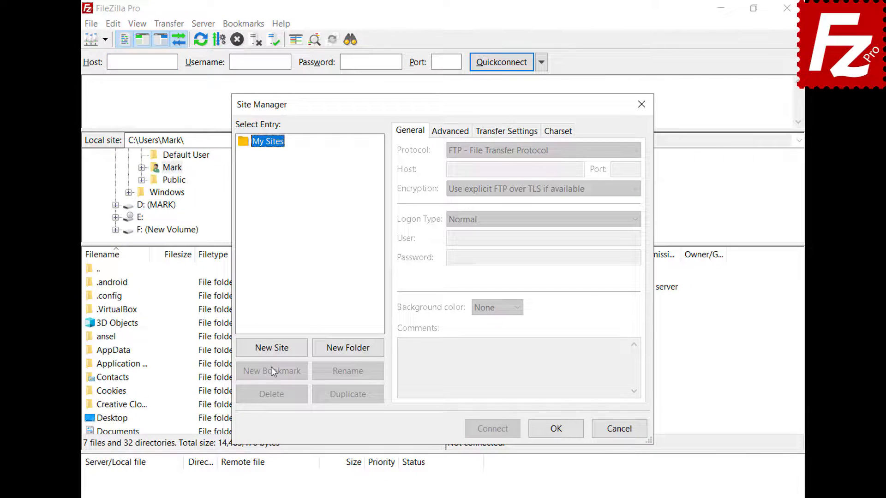
click(270, 348)
text(SFTP)
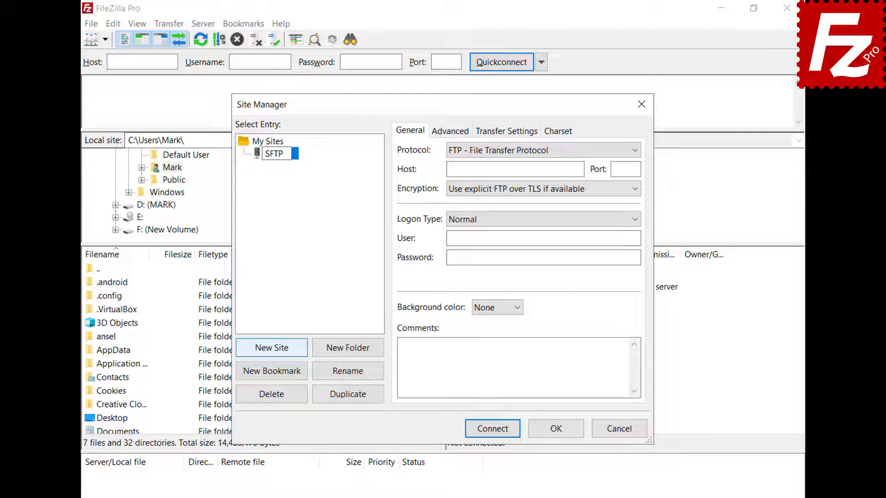
key(Return)
Configure the site: SFTP protocol, host 3.209.179.104, key file logon, user ubuntu, key.ppk
click(635, 151)
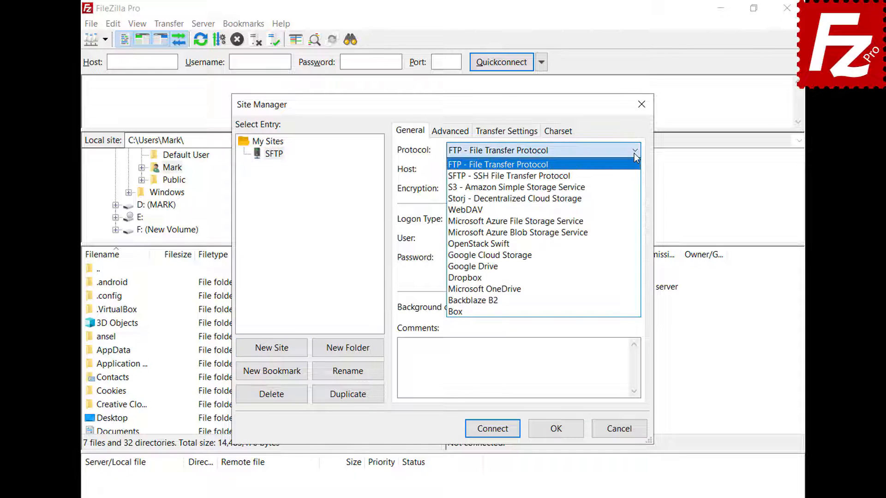
click(635, 176)
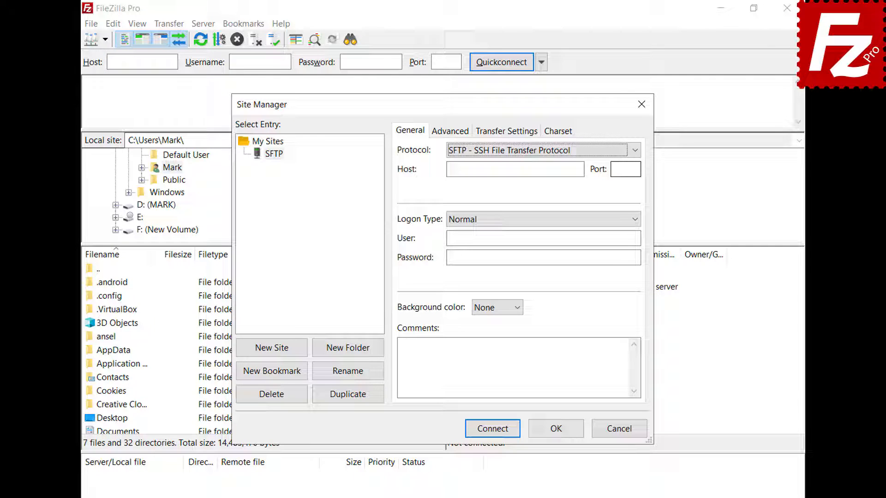
click(580, 169)
text(3.209.179.104)
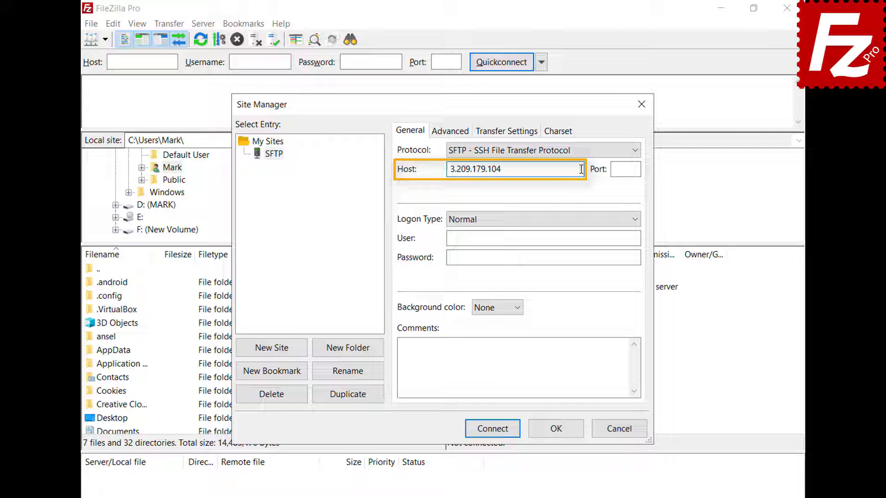
click(635, 220)
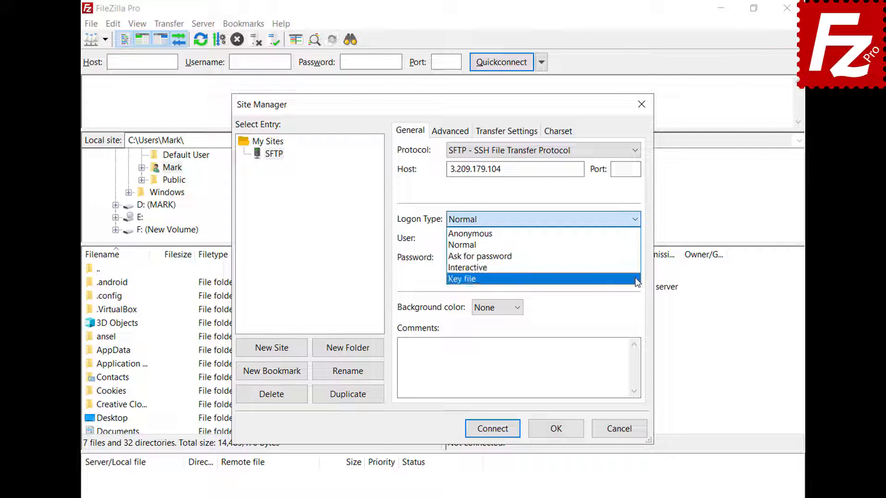
click(637, 280)
click(636, 238)
text(ubuntu)
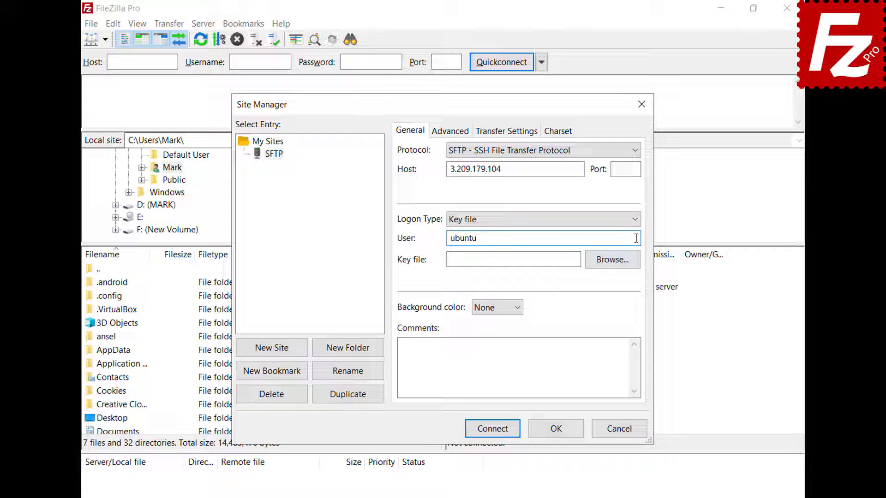
click(612, 259)
double_click(401, 243)
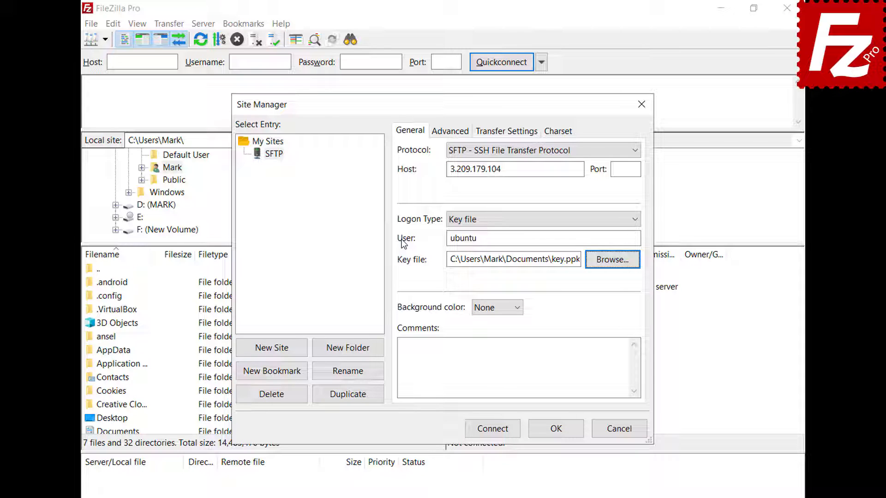
Connect, always trusting the host key, and enter the key passphrase
click(493, 429)
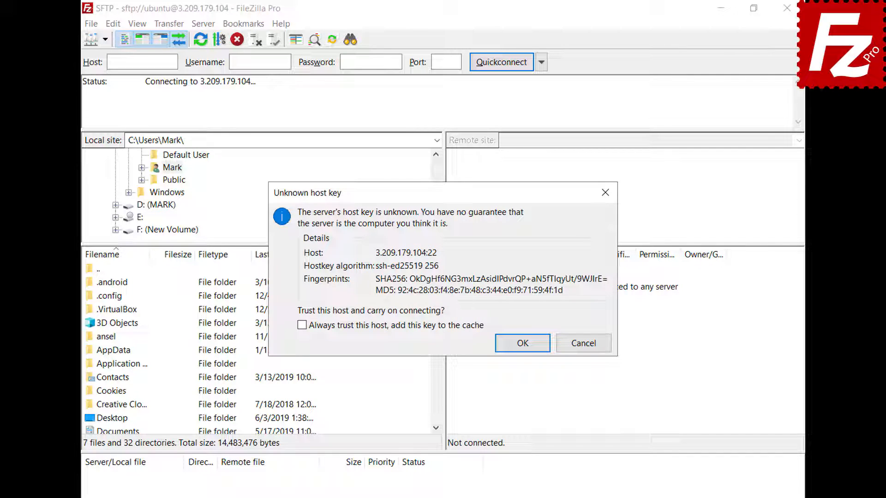
click(302, 326)
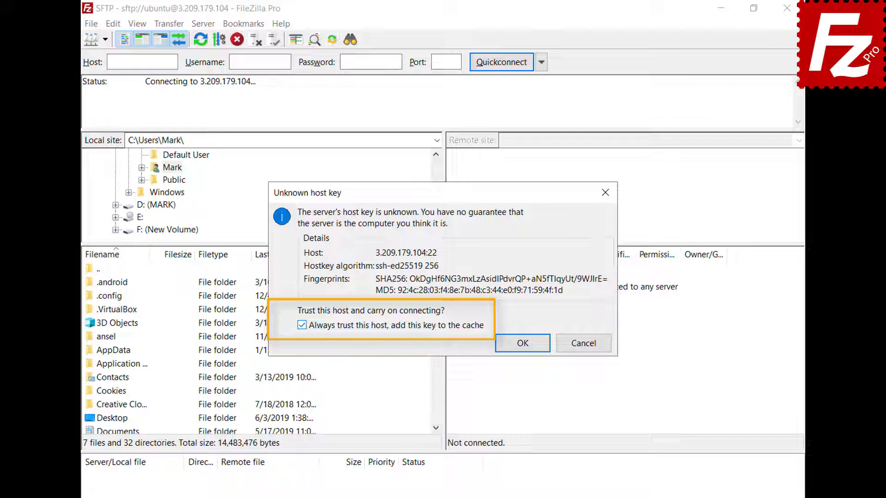
click(522, 345)
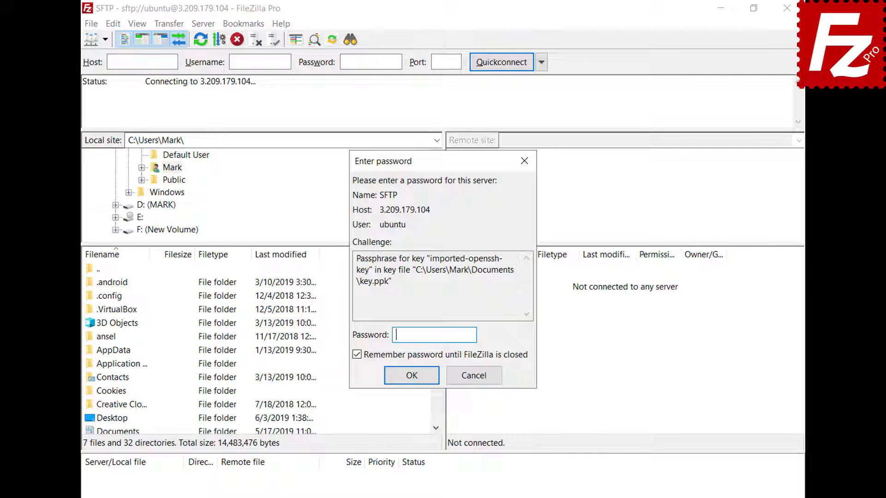
text(*****)
click(414, 378)
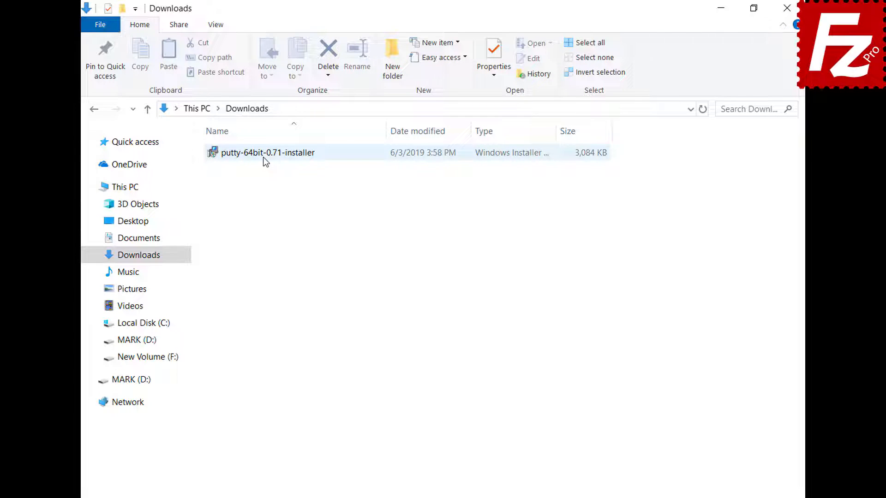
Run putty-64bit-0.71-installer from Downloads with the default install folder, through to Finish
double_click(263, 157)
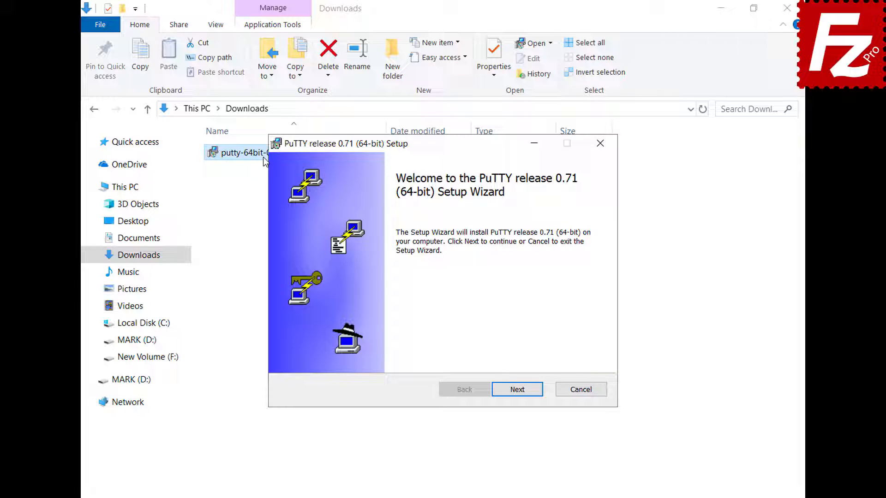
click(519, 394)
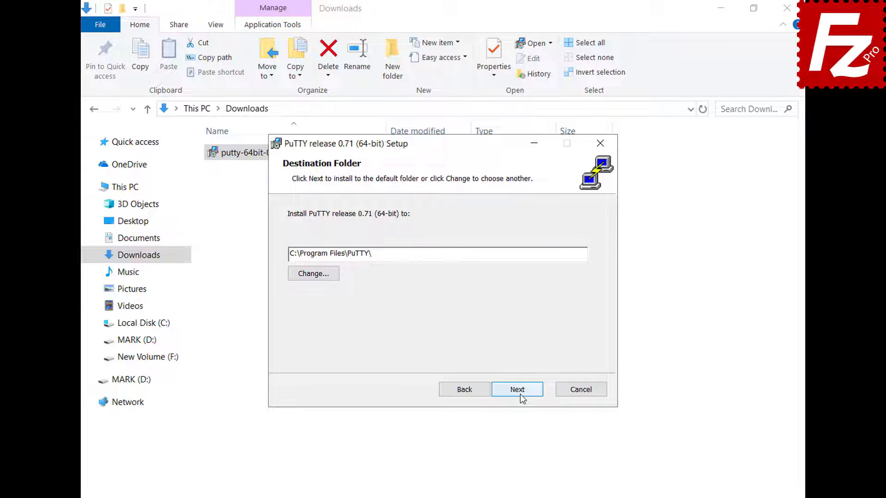
click(519, 394)
click(520, 394)
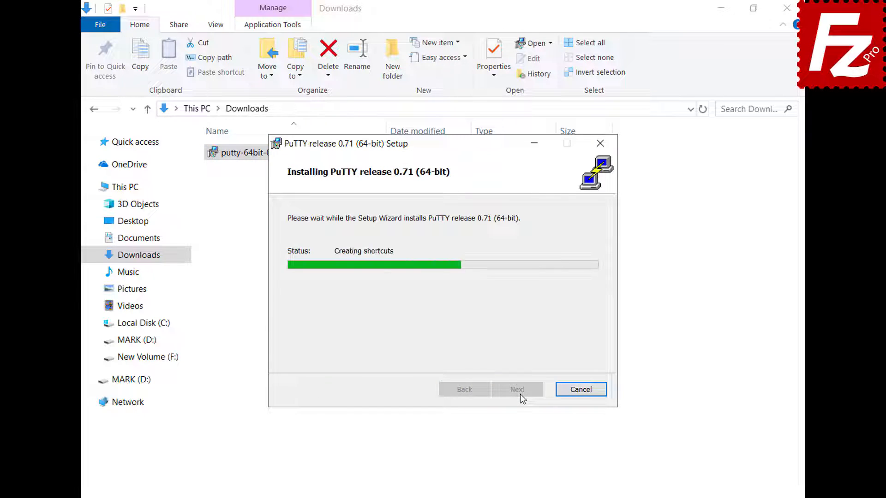
click(519, 394)
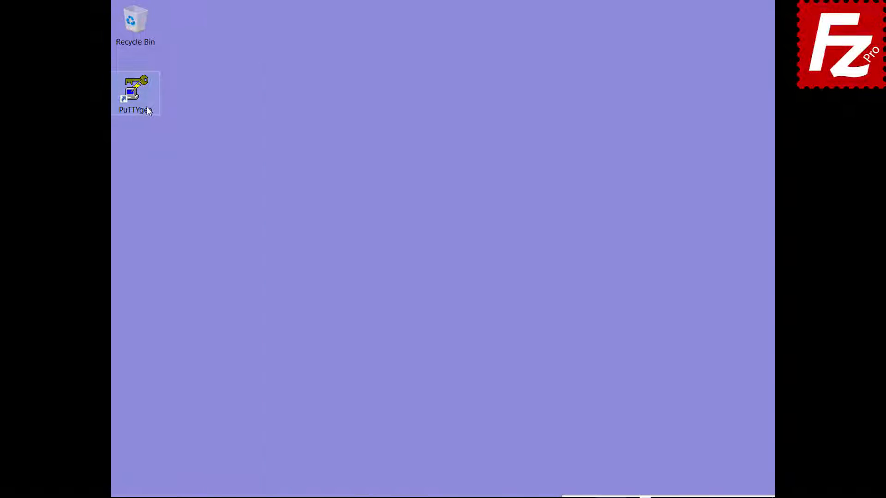
In PuTTYgen, import the OpenSSH private key and enter its passphrase to load it
double_click(148, 107)
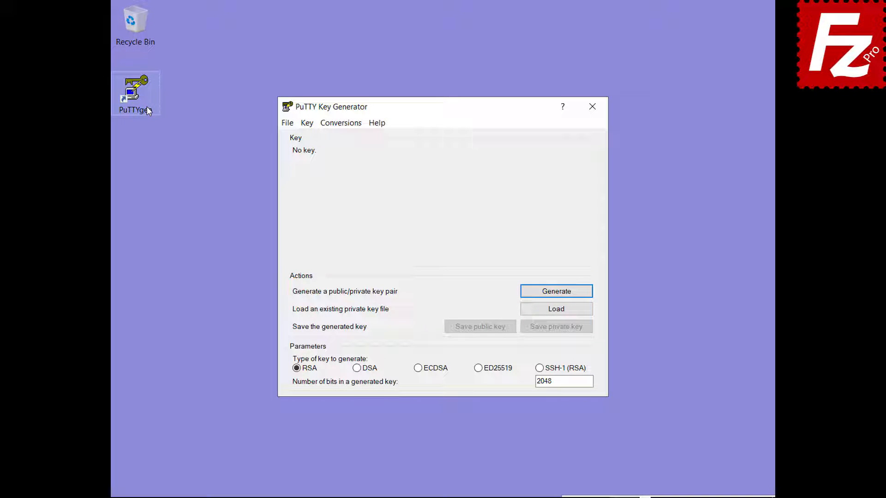
click(341, 124)
click(342, 137)
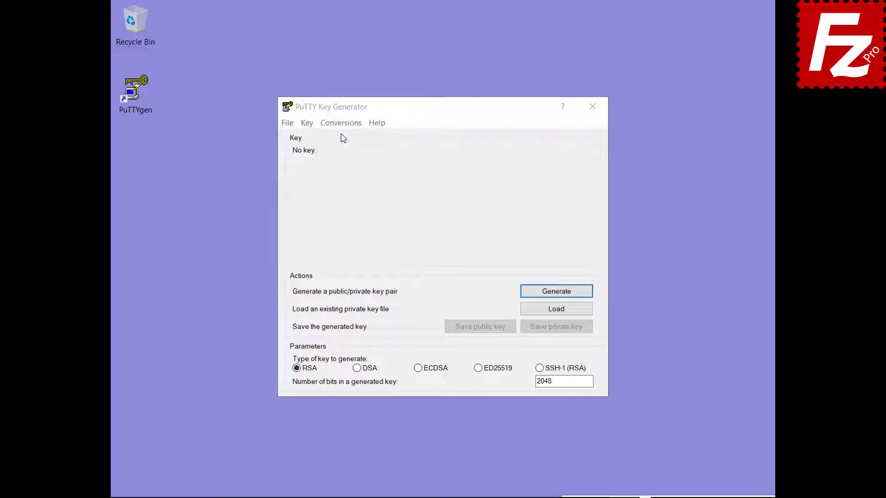
double_click(428, 245)
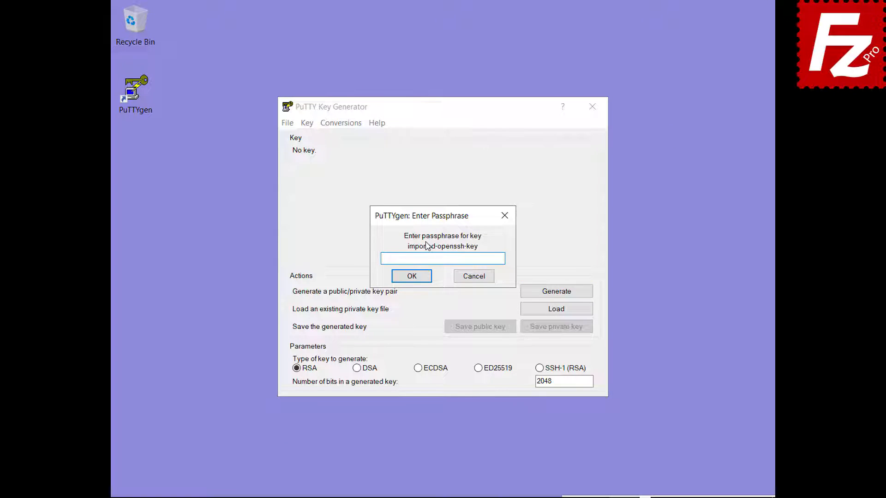
text(*****)
click(411, 277)
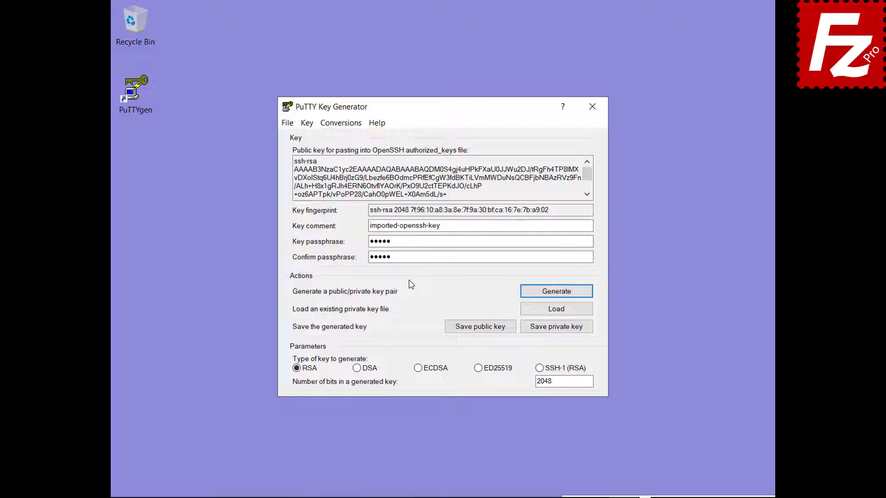
Save the loaded key as the private key file key.ppk in Documents
click(557, 328)
text(key.ppk)
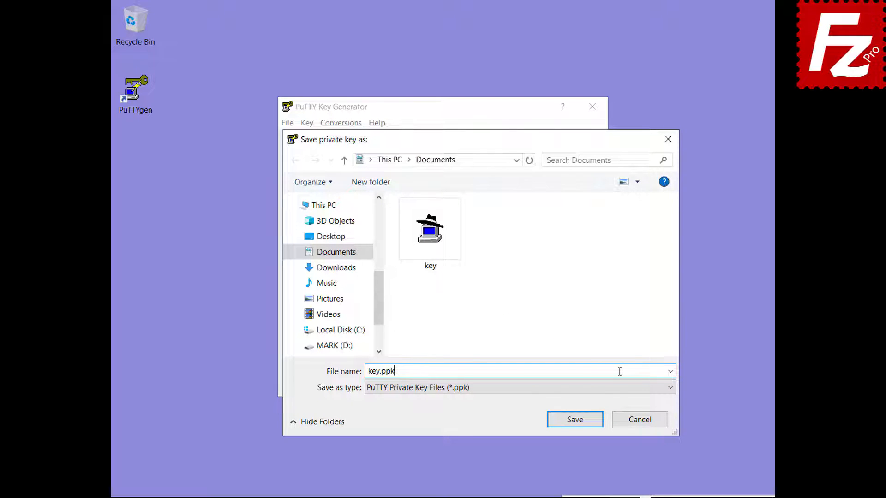
click(577, 420)
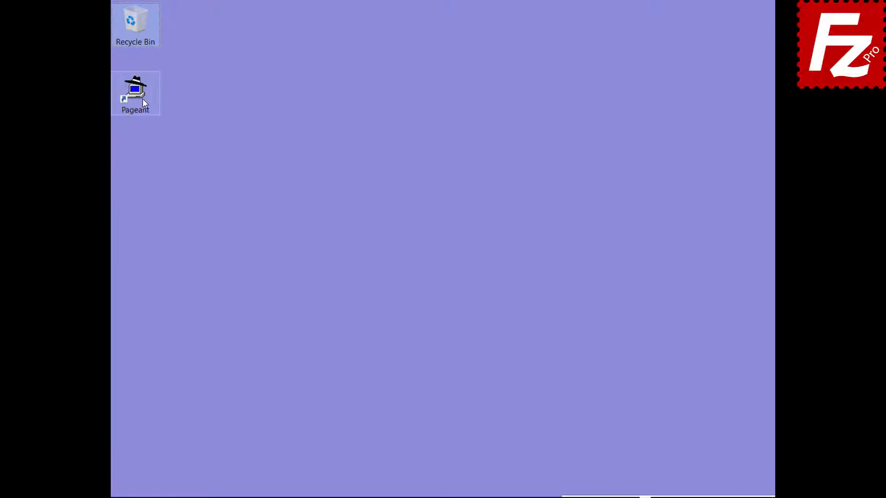
Add key.ppk to Pageant with its passphrase so it holds the ssh-rsa 2048 key
click(142, 99)
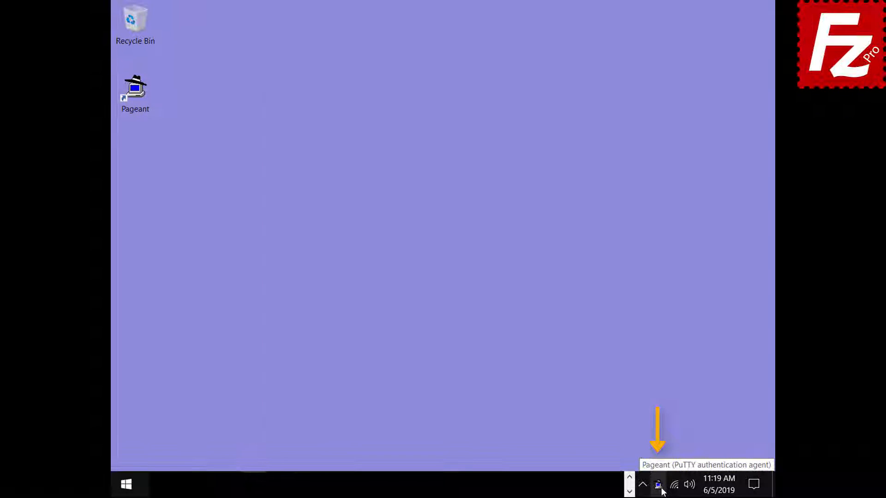
double_click(658, 484)
click(380, 331)
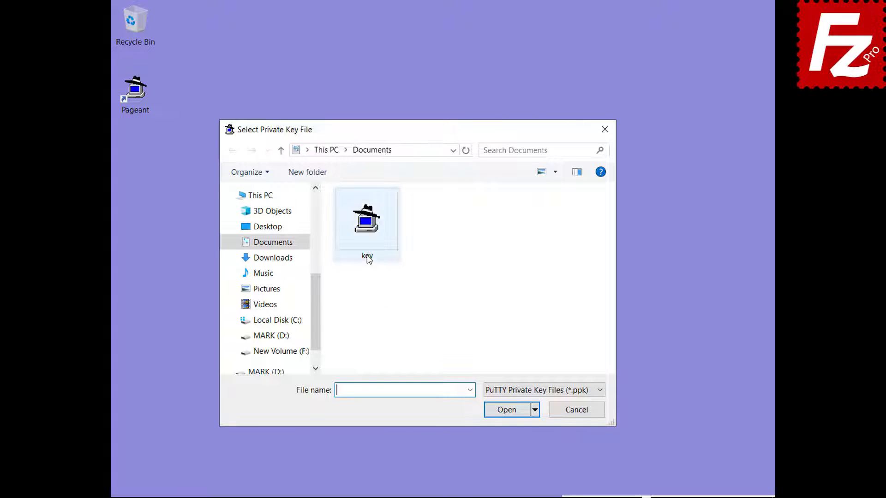
double_click(367, 256)
text(*****)
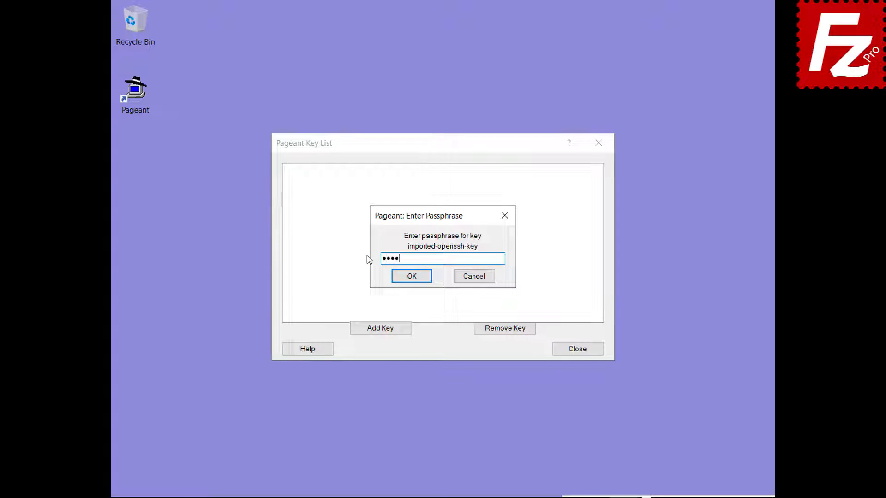
click(412, 283)
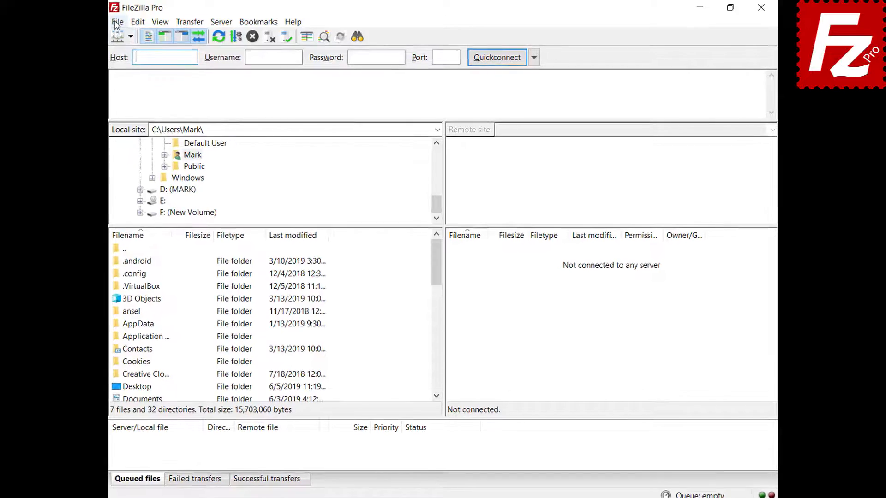
click(118, 23)
In Site Manager, set the SFTP entry's Logon Type to Normal and connect to 3.209.179.104
click(119, 37)
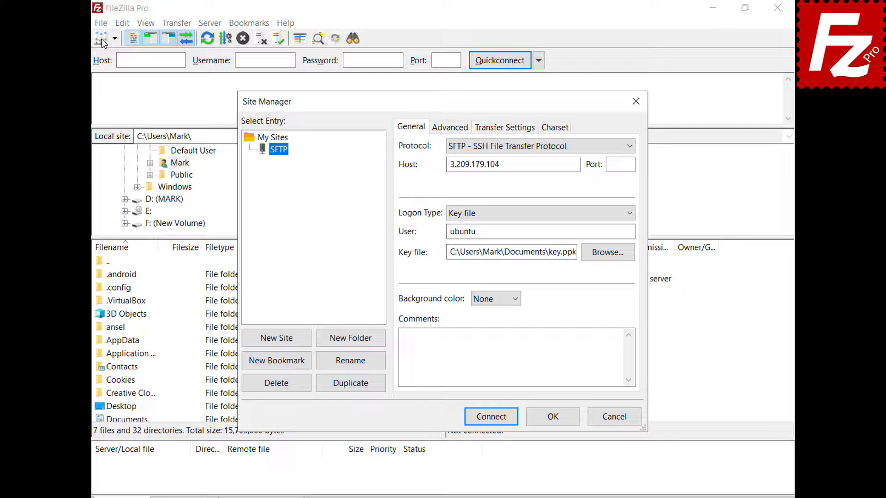
click(631, 212)
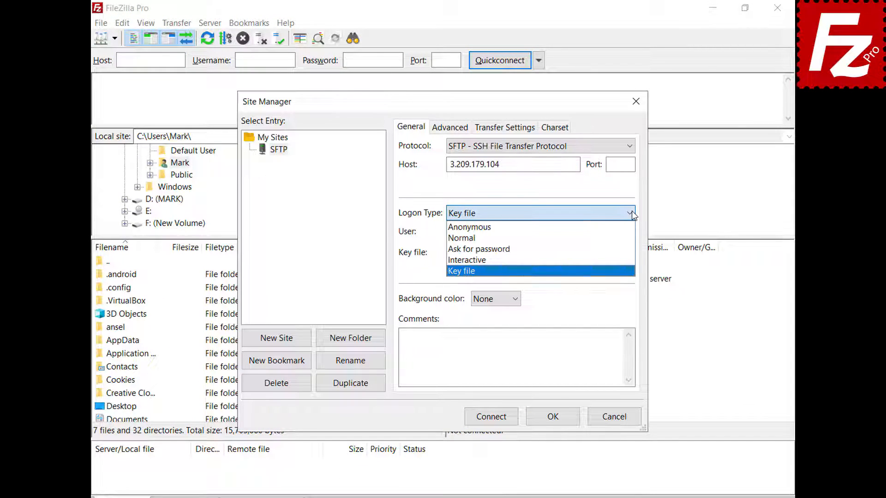
click(630, 238)
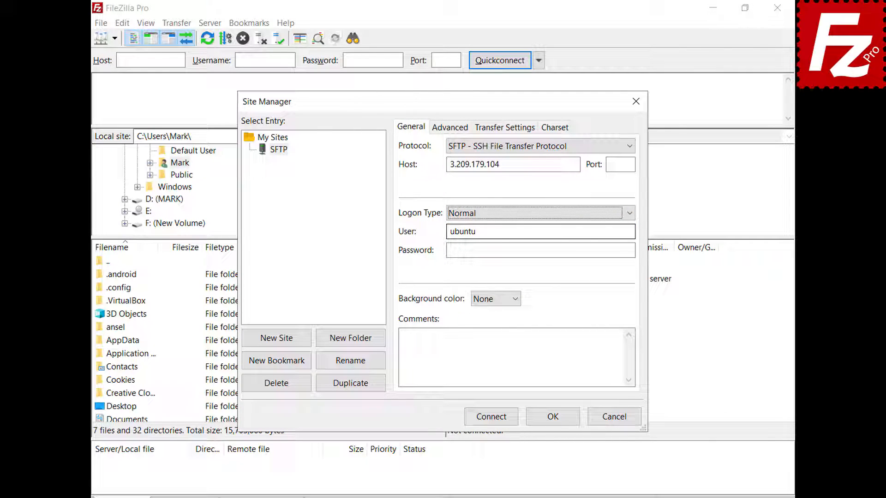
click(492, 417)
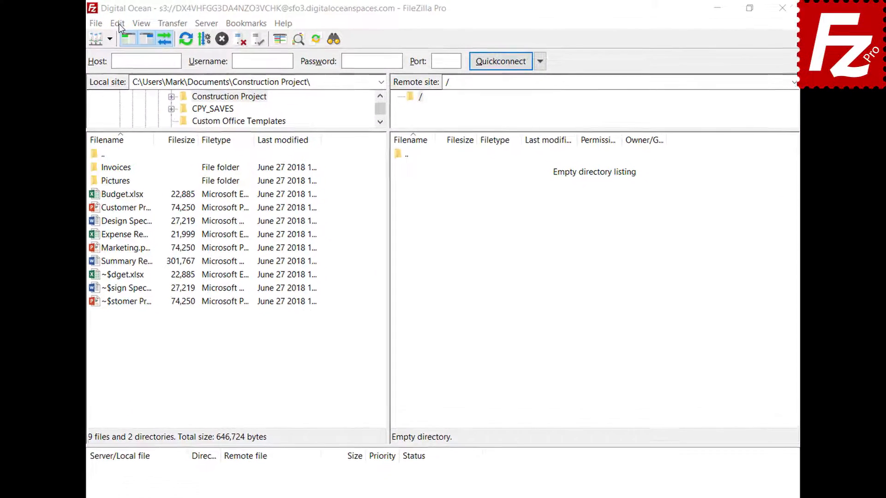
Under Settings > Transfers > FTP: File Types, add json to the ASCII filetypes and click OK
click(140, 22)
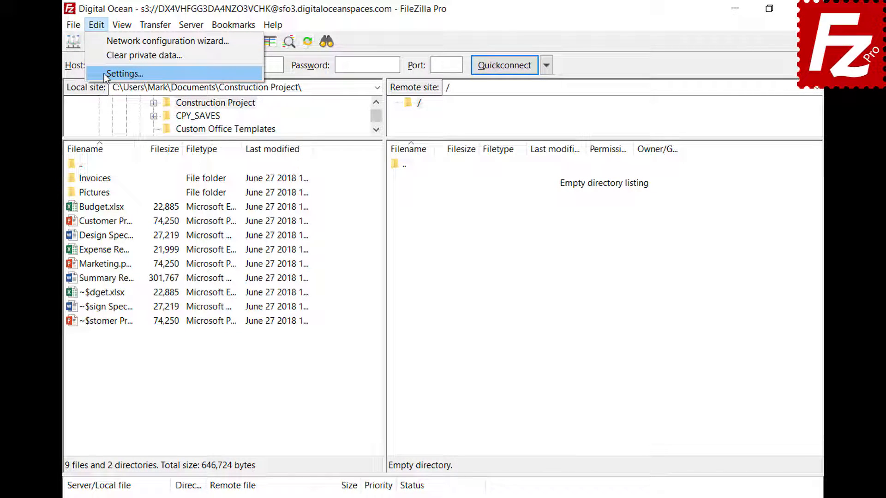
click(107, 73)
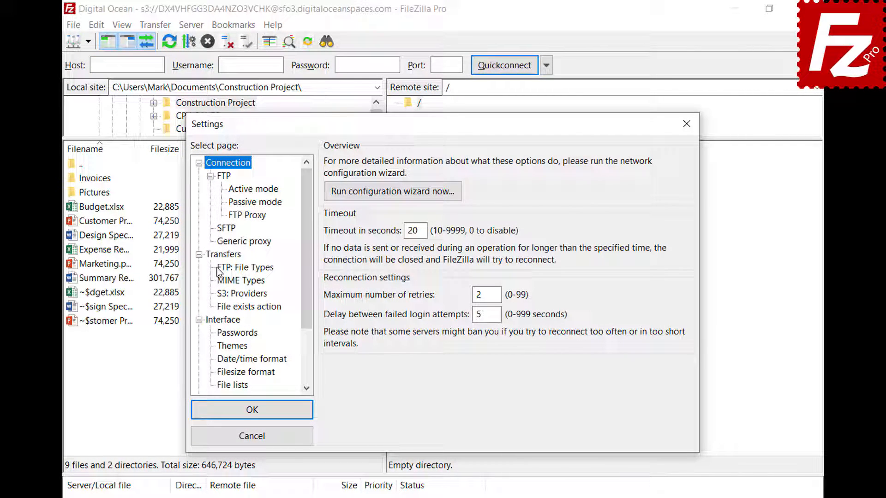
click(218, 270)
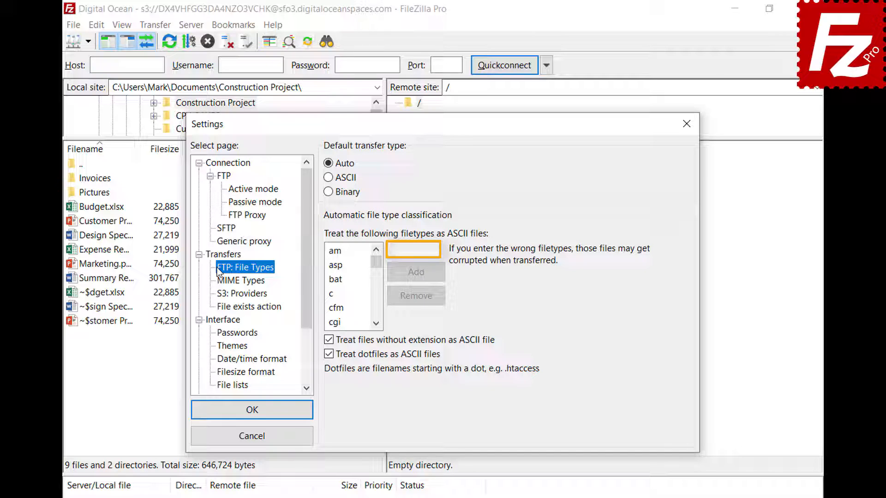
click(435, 251)
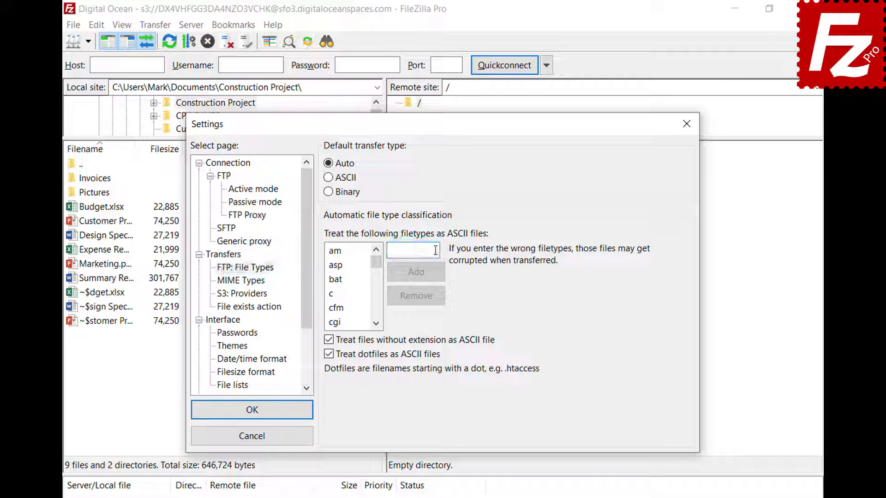
text(json)
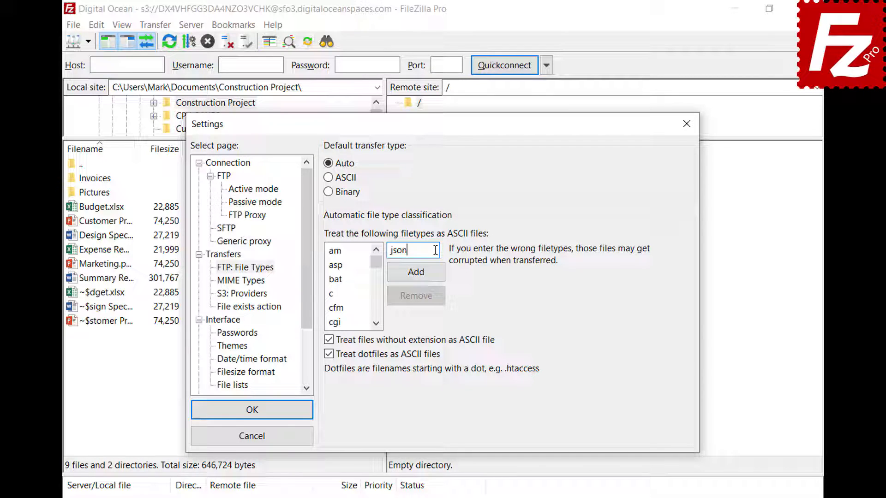
click(416, 277)
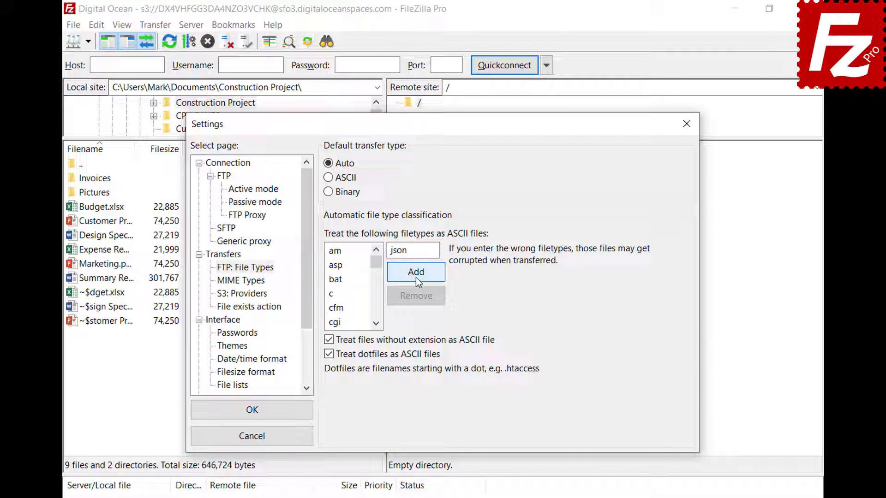
drag(375, 264, 376, 284)
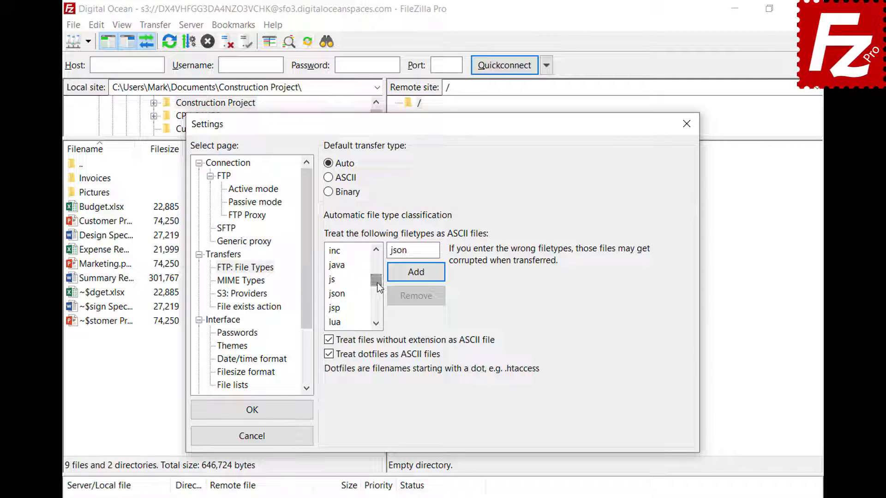
click(347, 295)
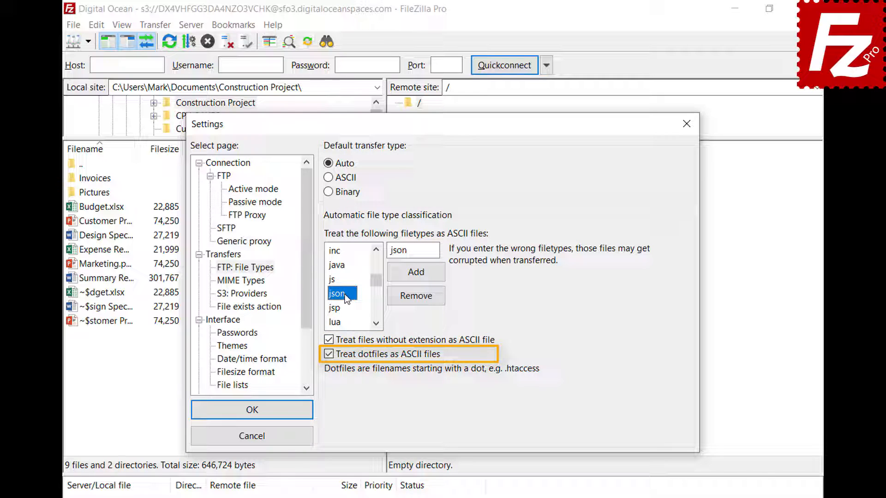
click(251, 410)
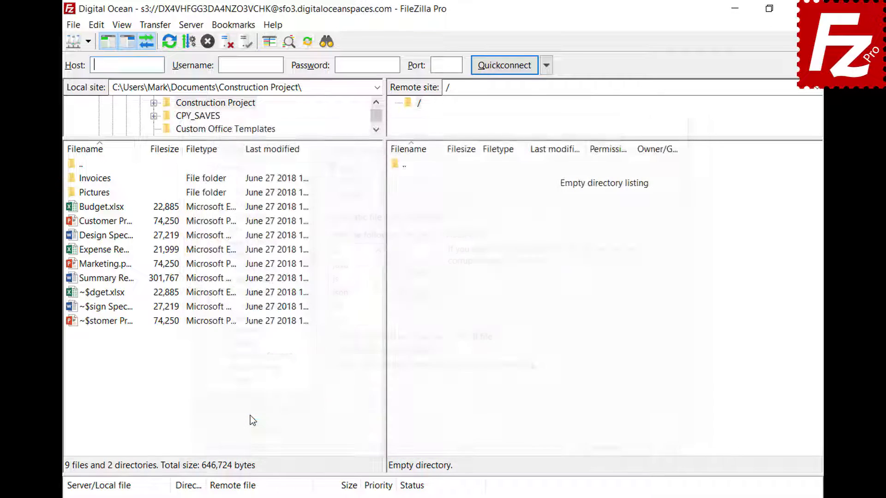
Connect to the saved FTP site in a new tab and review the Transfer type and status-bar type choices
click(89, 42)
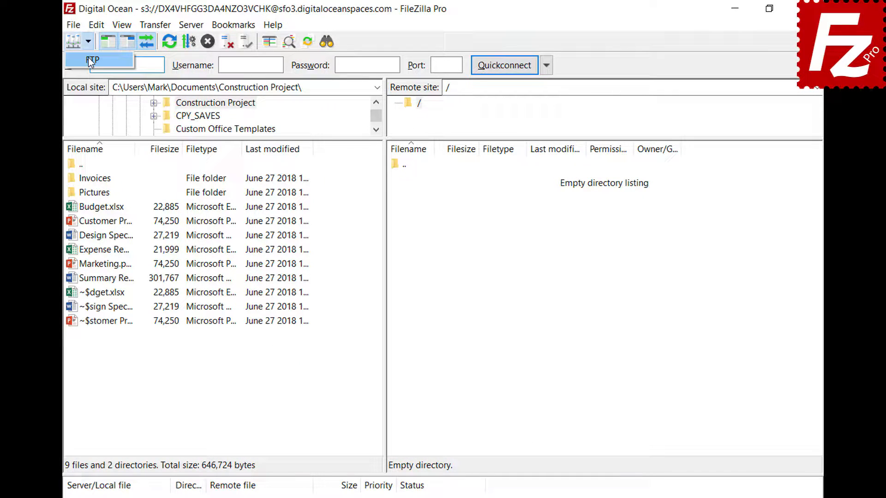
click(89, 59)
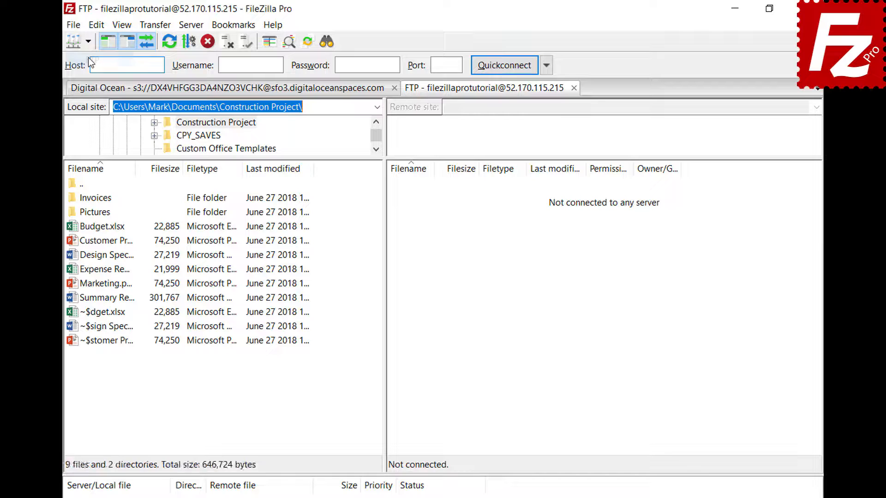
click(155, 26)
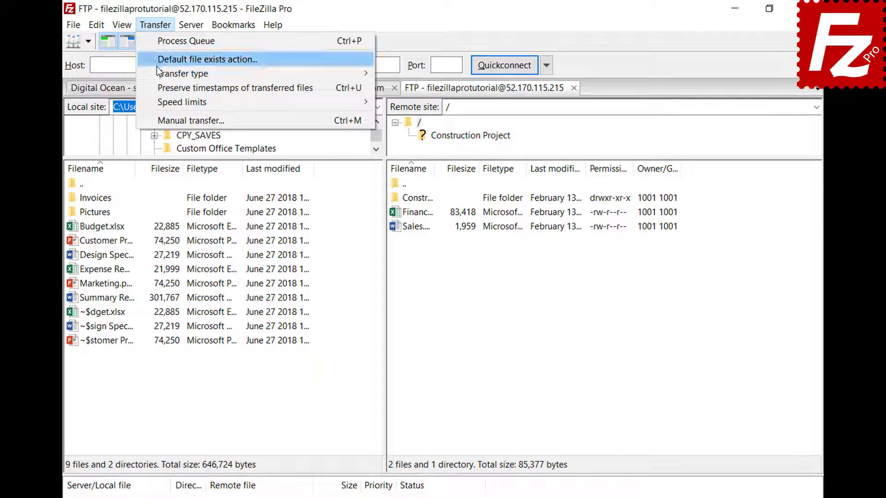
mouse_move(158, 73)
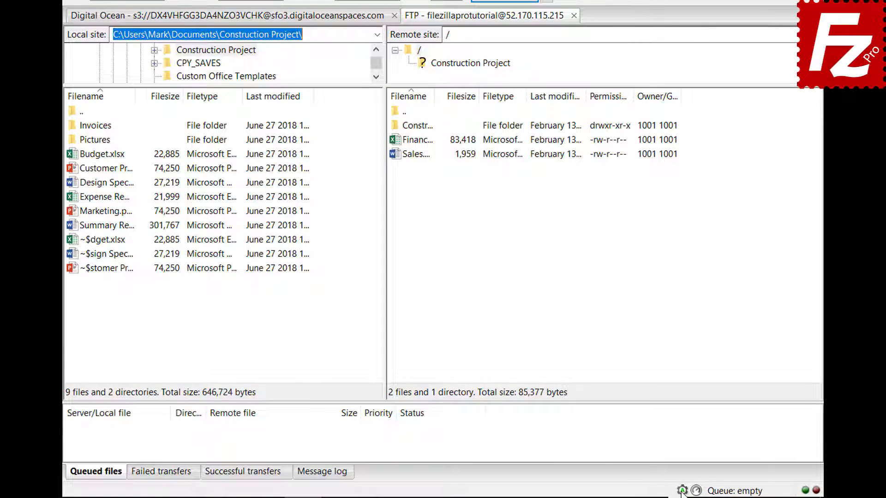
click(682, 491)
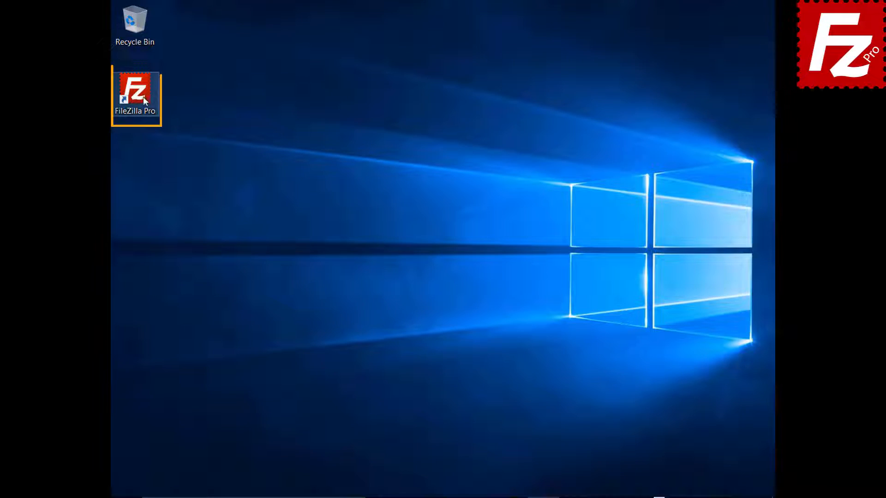
Launch FileZilla Pro, connect to FTP Tutorial, and upload Summary Report.docx
double_click(140, 95)
click(145, 41)
click(148, 54)
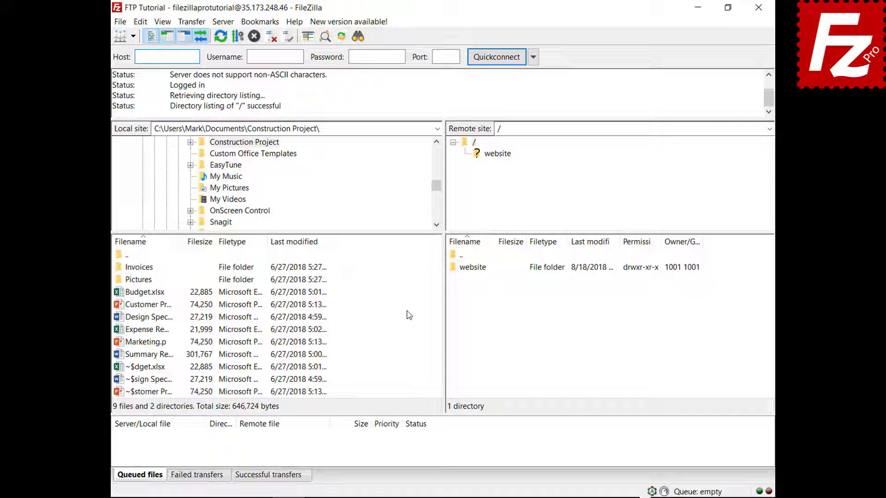
right_click(148, 356)
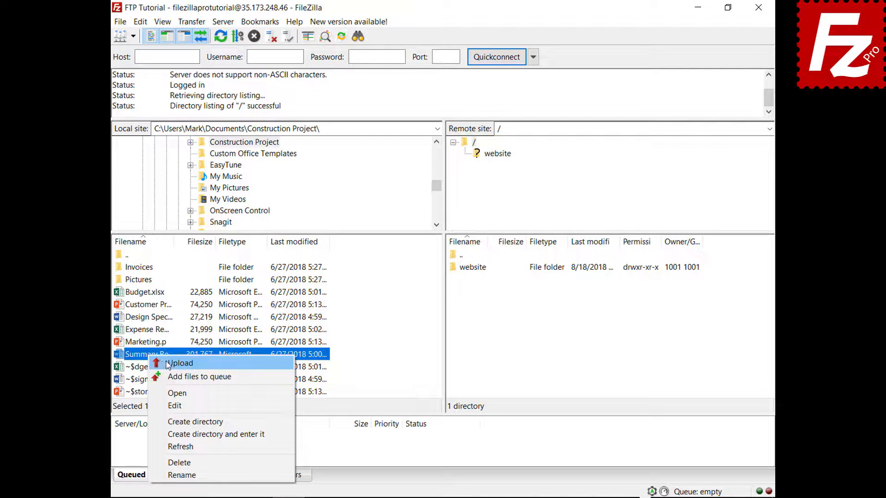
click(179, 364)
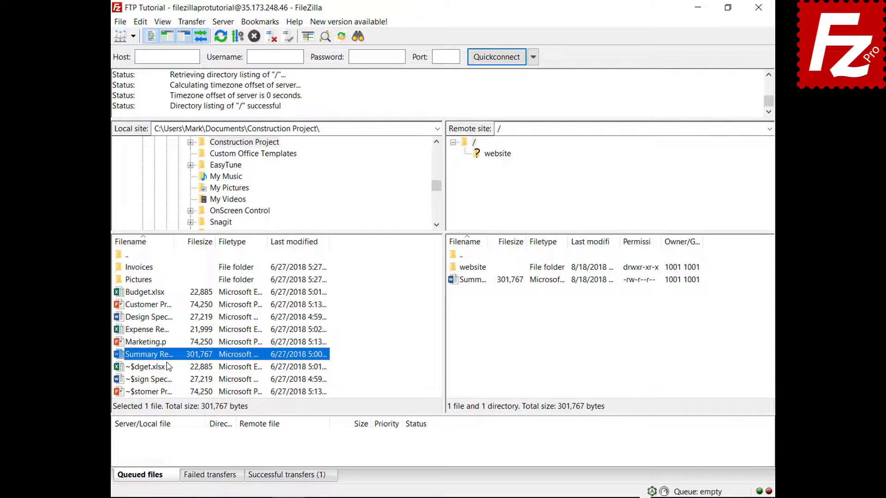
Queue Budget.xlsx and the Invoices folder, then process the queue to upload them
right_click(152, 295)
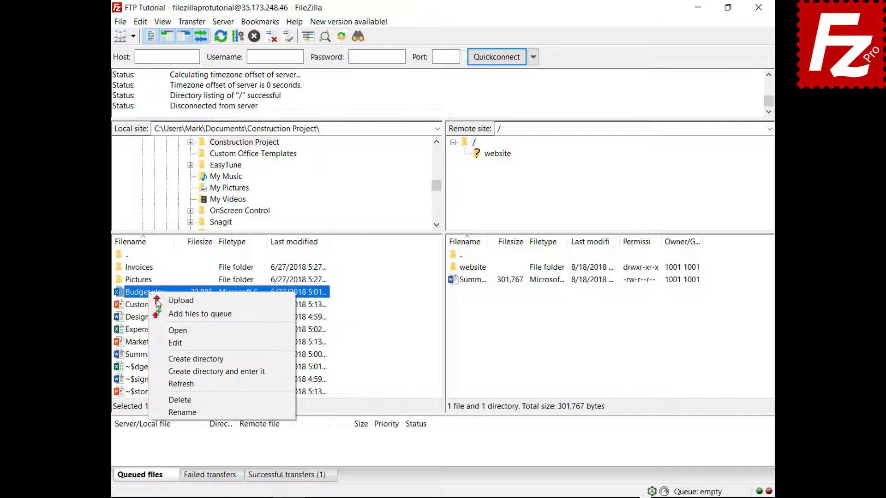
click(159, 314)
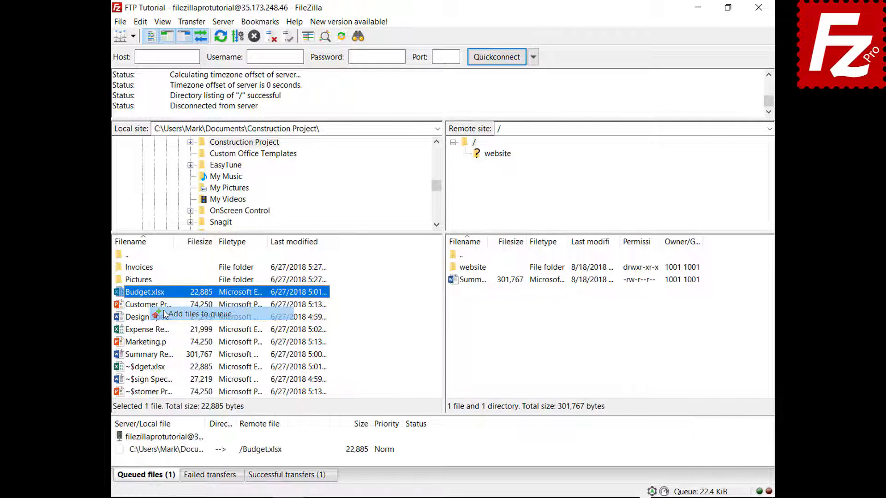
right_click(147, 268)
click(155, 279)
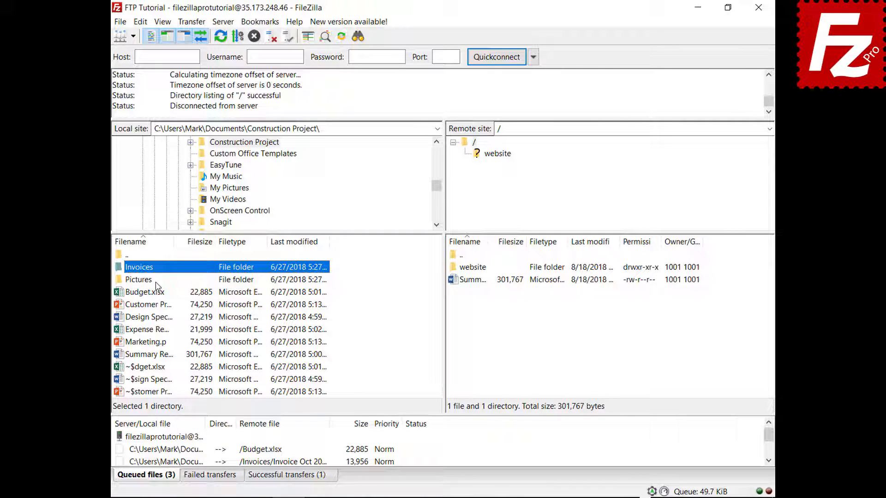
right_click(169, 439)
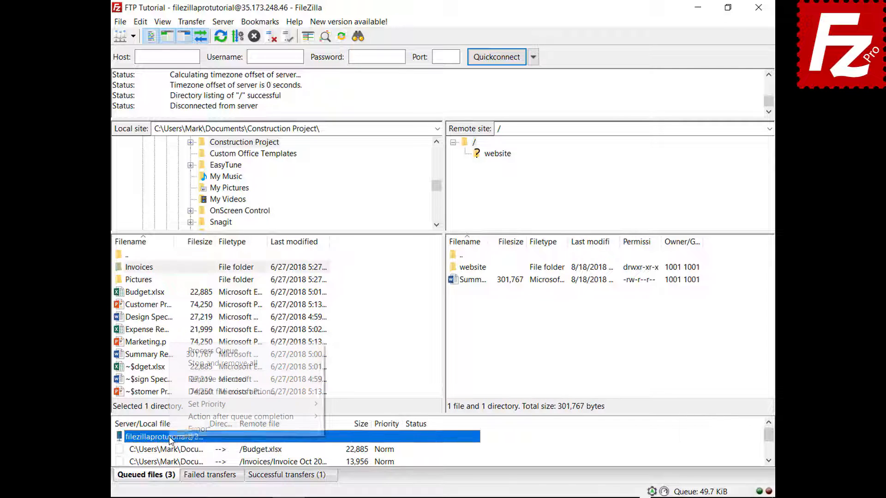
click(192, 352)
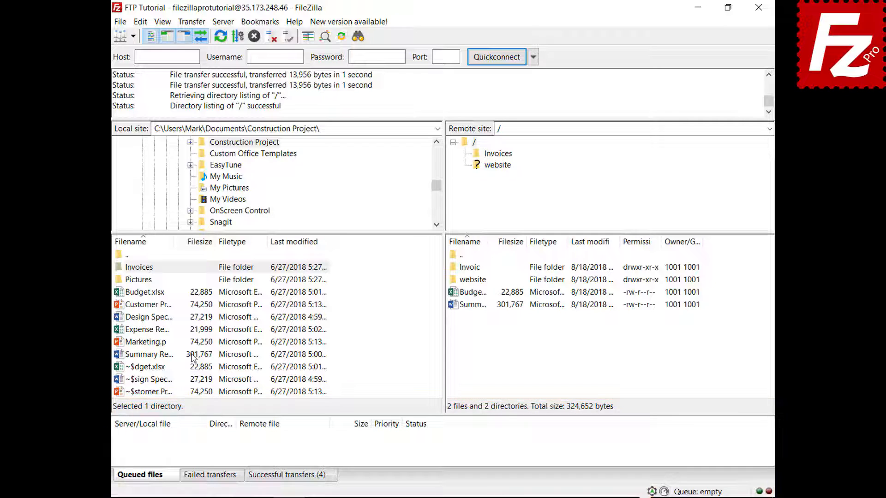
Queue Design Specs.docx and Expense Report.xlsx, then sort the queue by Size
right_click(154, 317)
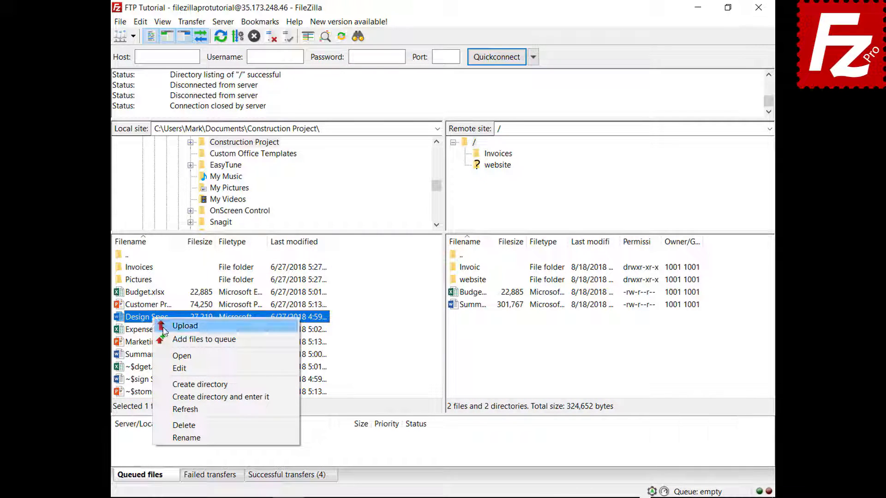
click(171, 340)
right_click(158, 331)
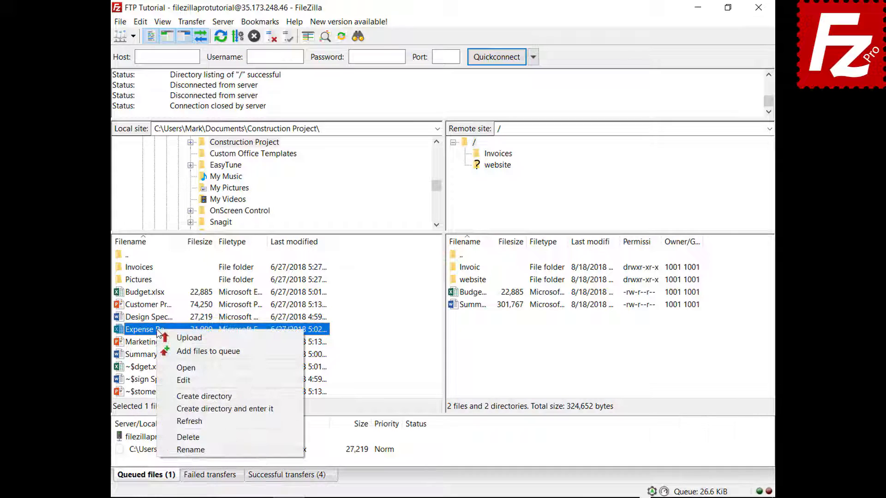
click(168, 351)
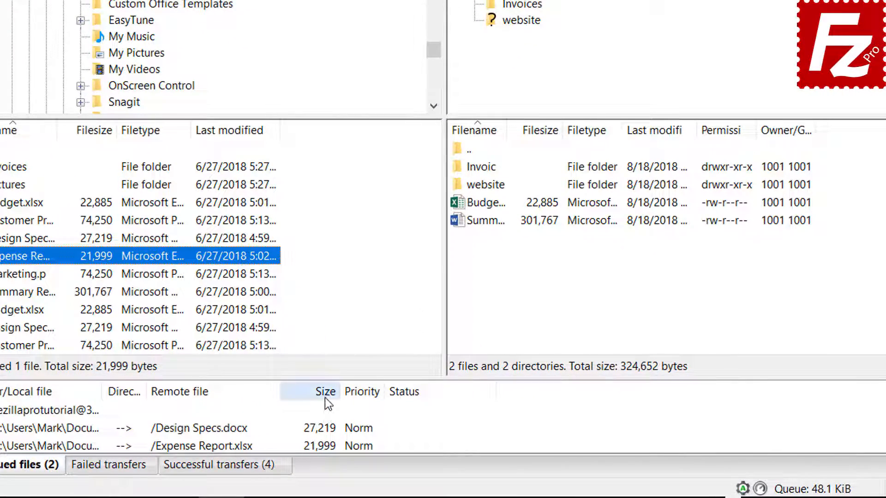
click(340, 408)
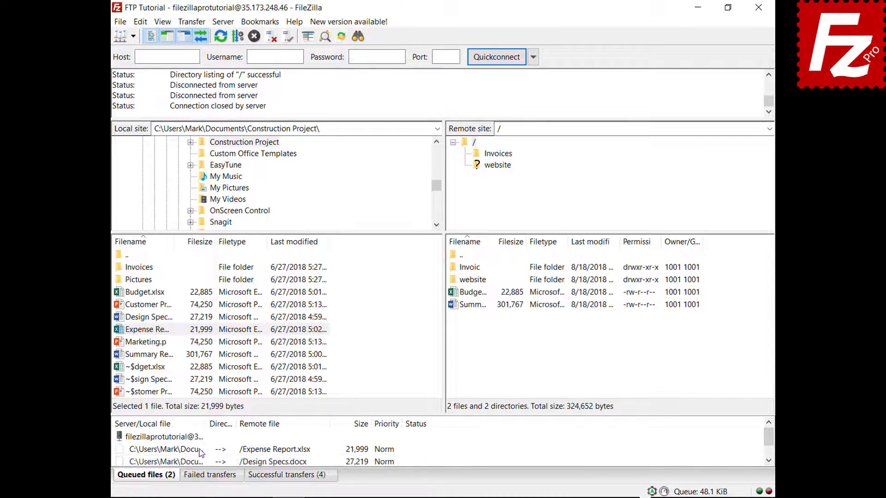
Set Expense Report.xlsx to Highest priority and process the queue
right_click(200, 452)
mouse_move(236, 417)
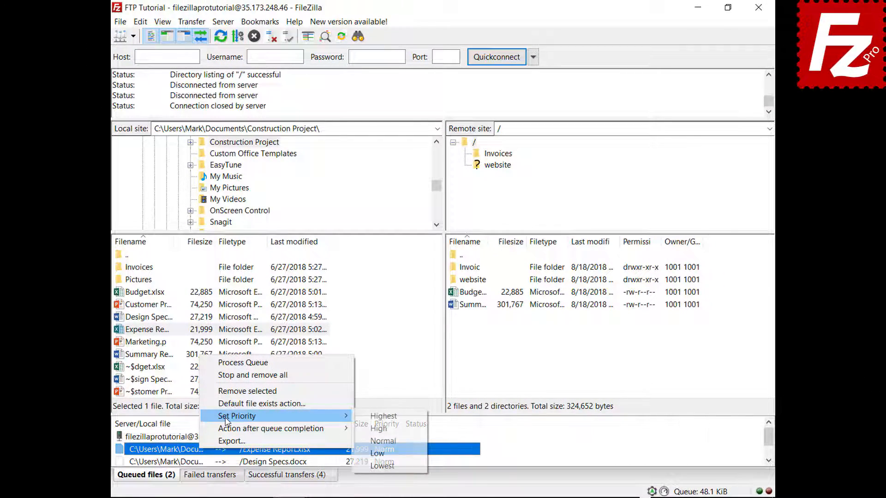
click(377, 417)
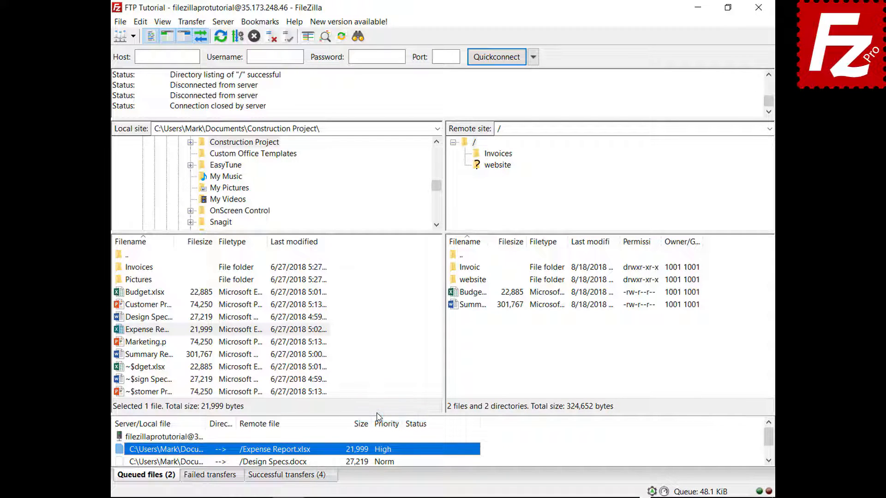
right_click(186, 439)
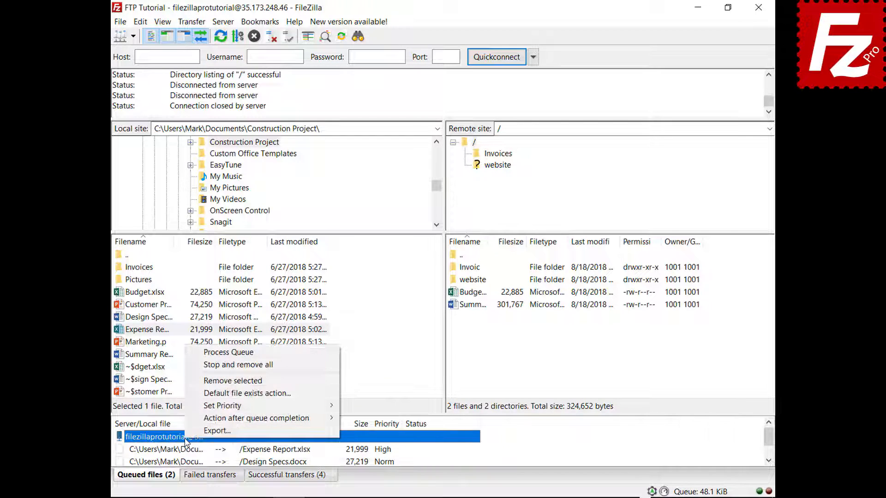
click(233, 353)
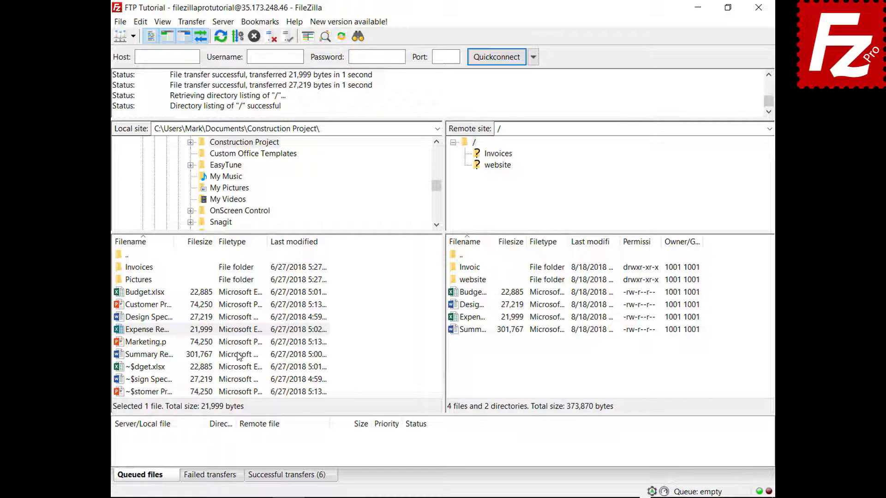
right_click(160, 293)
Queue Budget.xlsx again and view the default file exists action settings without changes
click(210, 316)
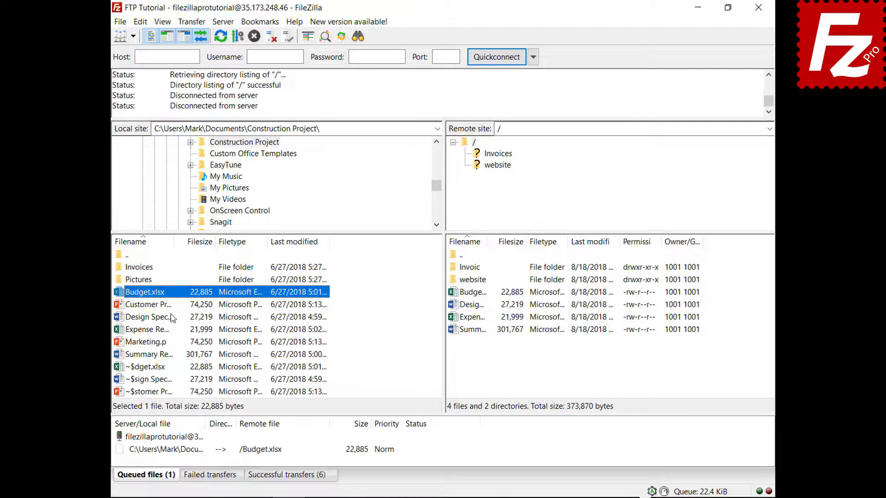
click(141, 22)
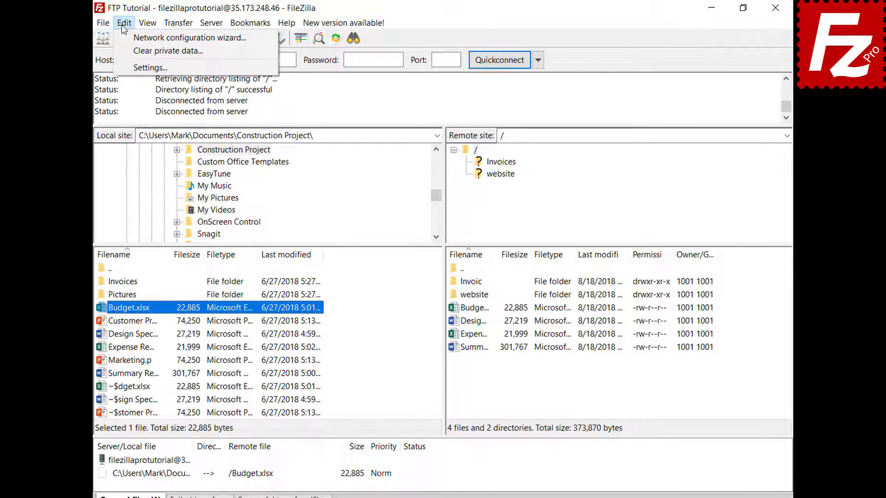
click(124, 67)
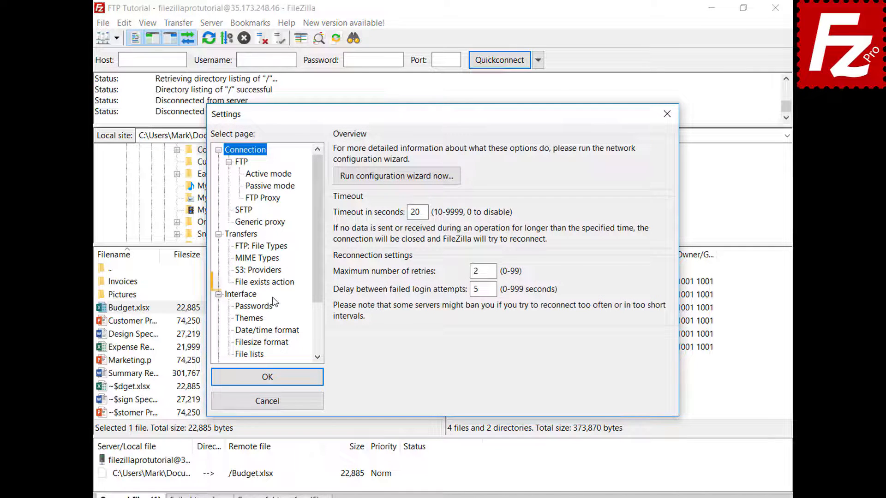
click(276, 286)
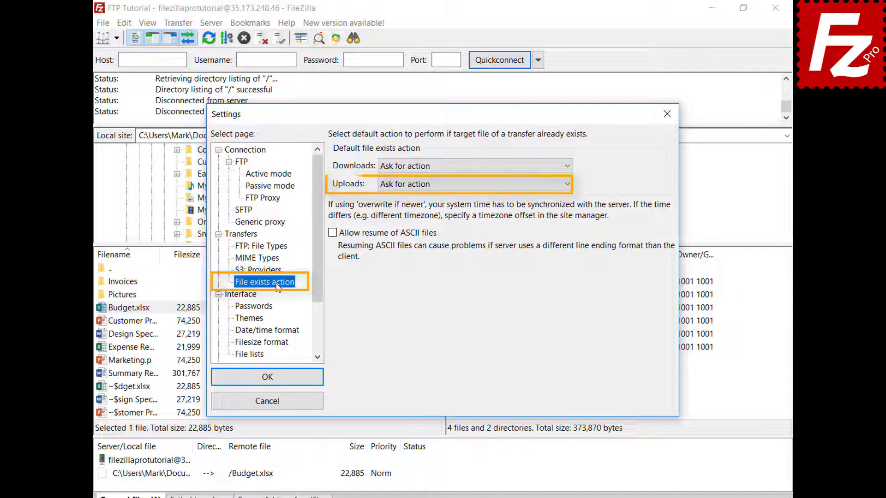
click(278, 407)
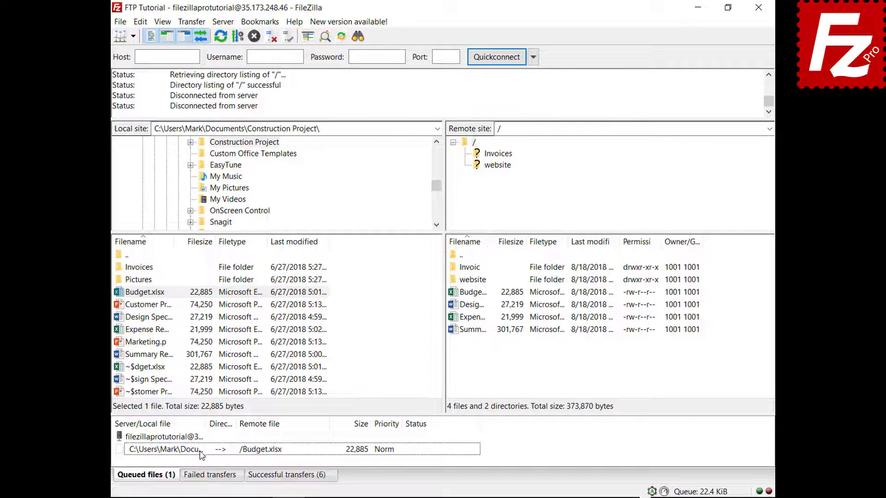
Set the queued Budget.xlsx upload to Overwrite file, then process the queue
click(189, 477)
right_click(201, 454)
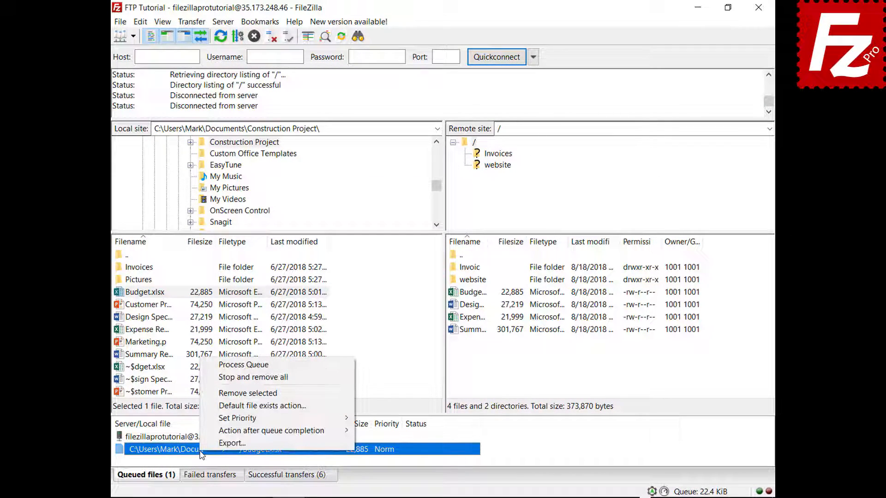
click(219, 409)
click(386, 423)
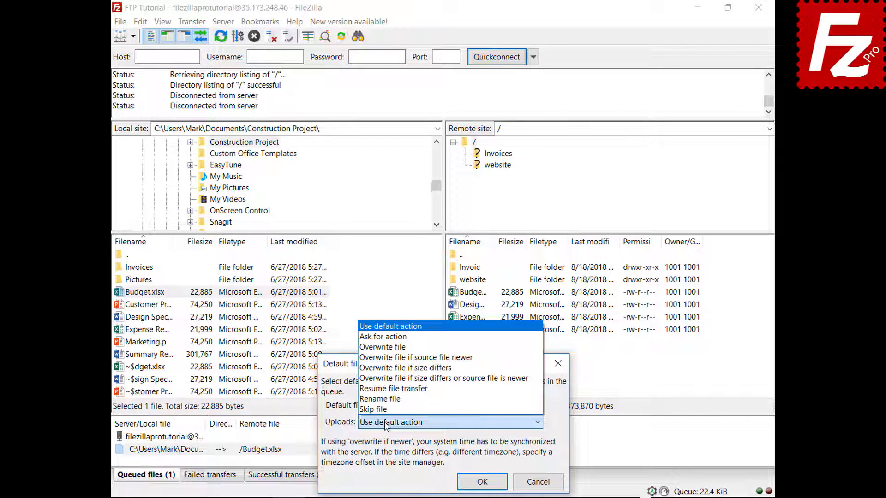
click(402, 347)
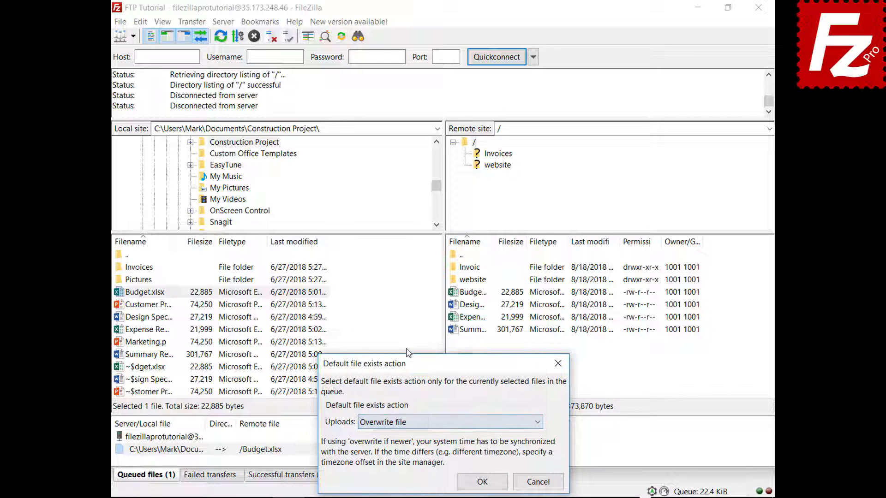
click(482, 481)
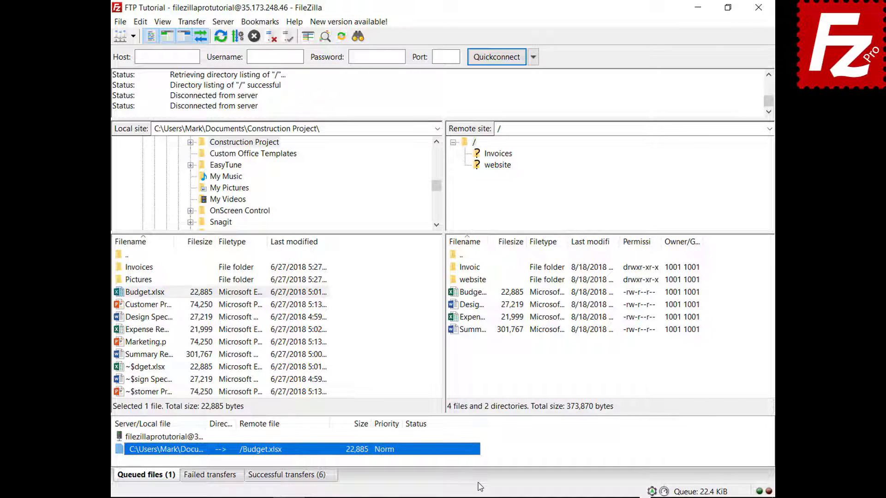
right_click(169, 438)
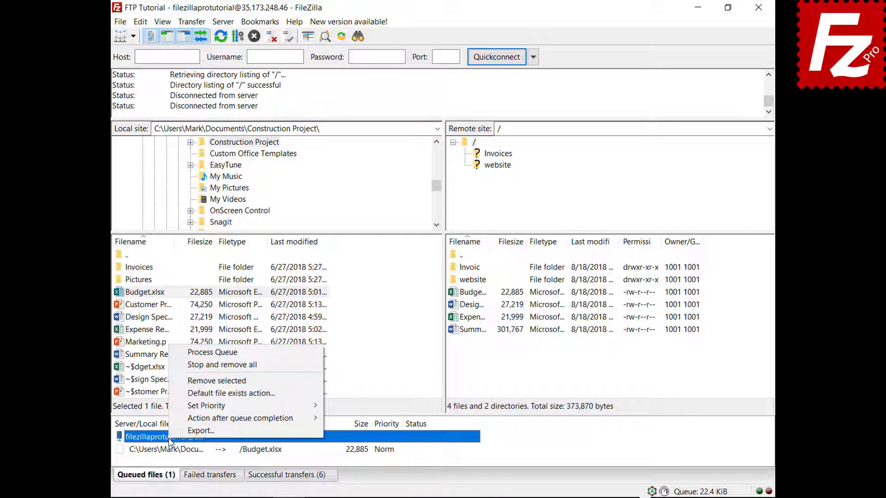
click(179, 353)
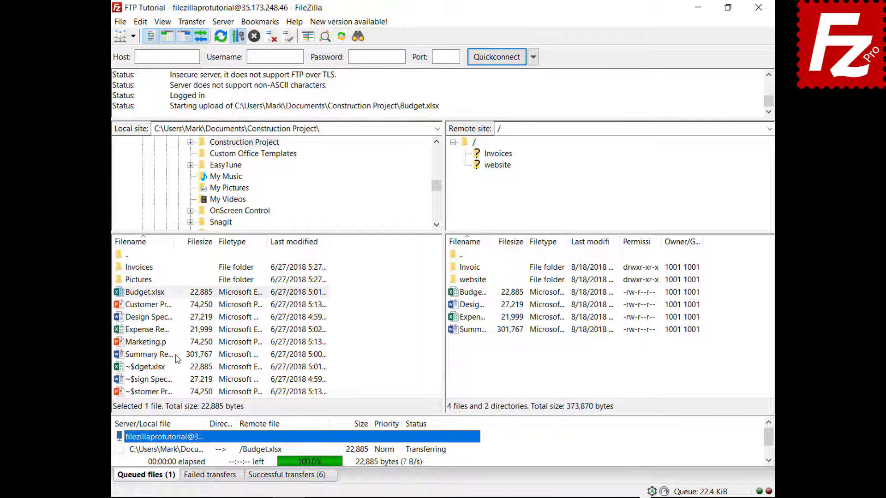
Queue Marketing.pptx, set the after-queue action to Close FileZilla, and process the queue
right_click(150, 342)
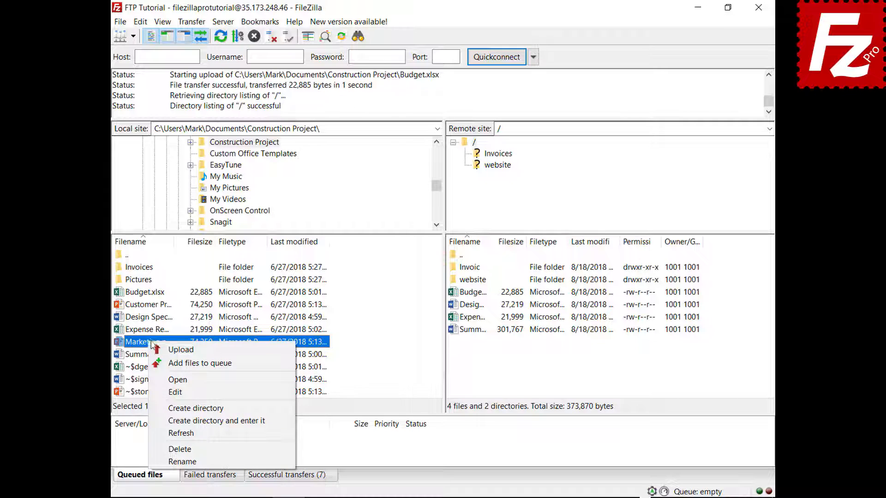
click(162, 363)
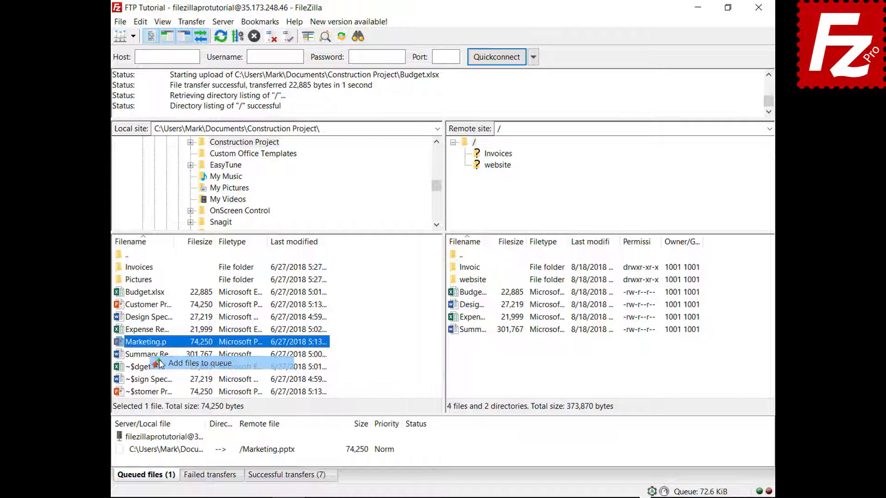
right_click(175, 451)
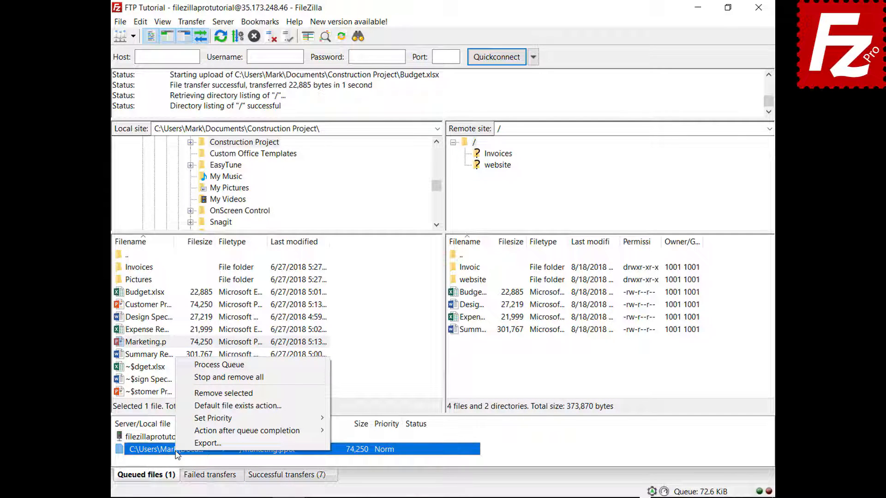
mouse_move(179, 431)
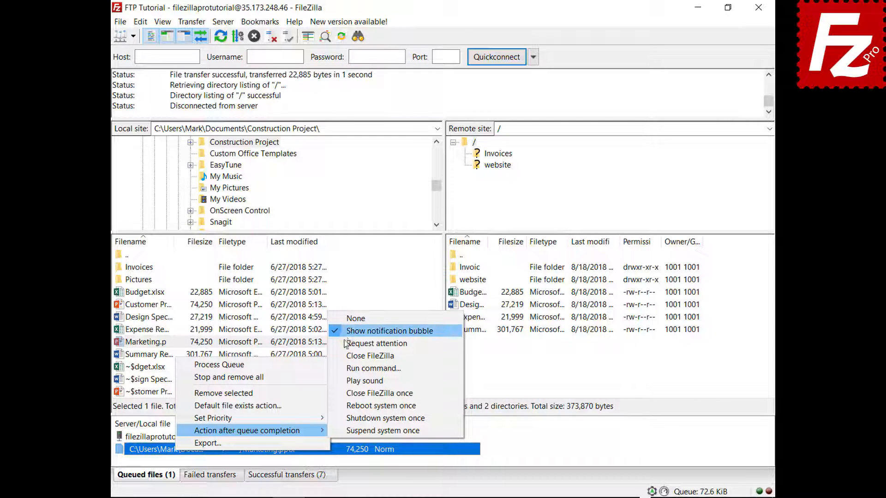
click(364, 356)
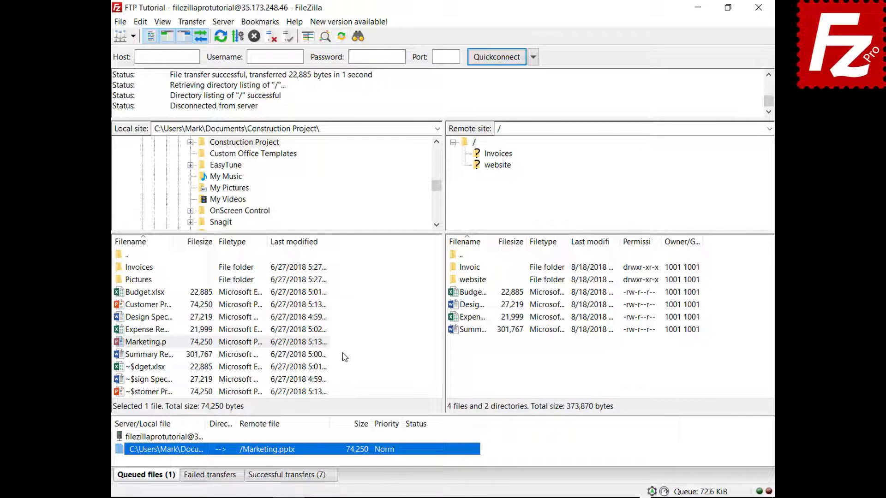
right_click(180, 438)
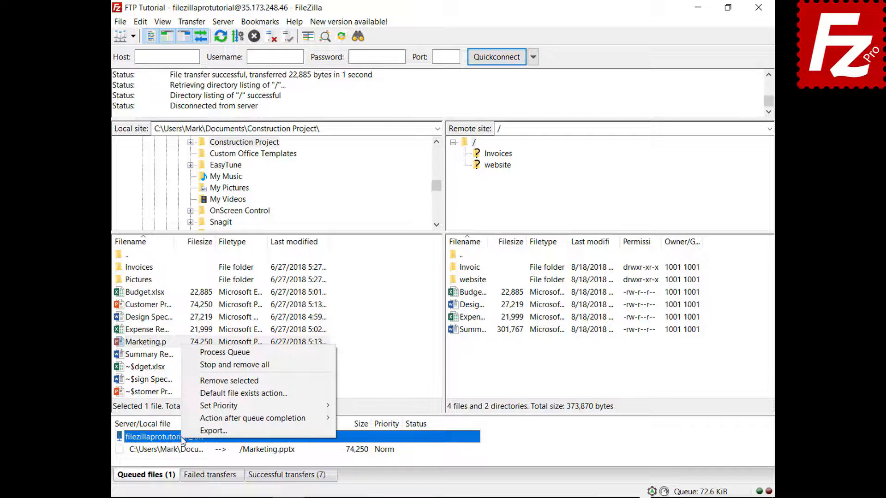
click(210, 353)
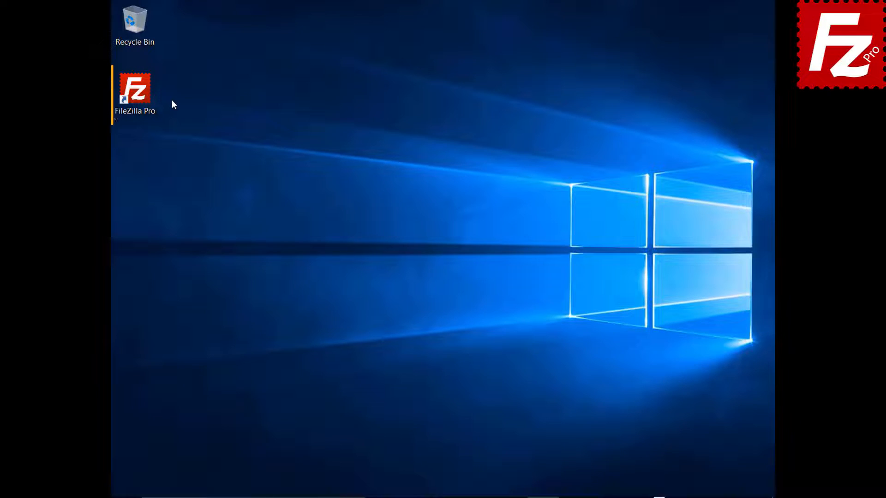
Launch FileZilla Pro, connect to FTP Tutorial, and add the Pictures folder's files to the queue
double_click(140, 95)
click(131, 35)
click(162, 63)
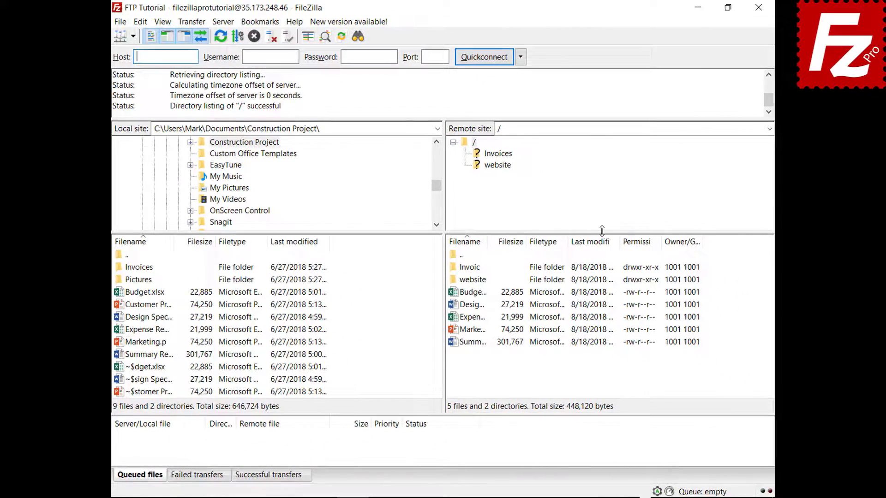
right_click(146, 280)
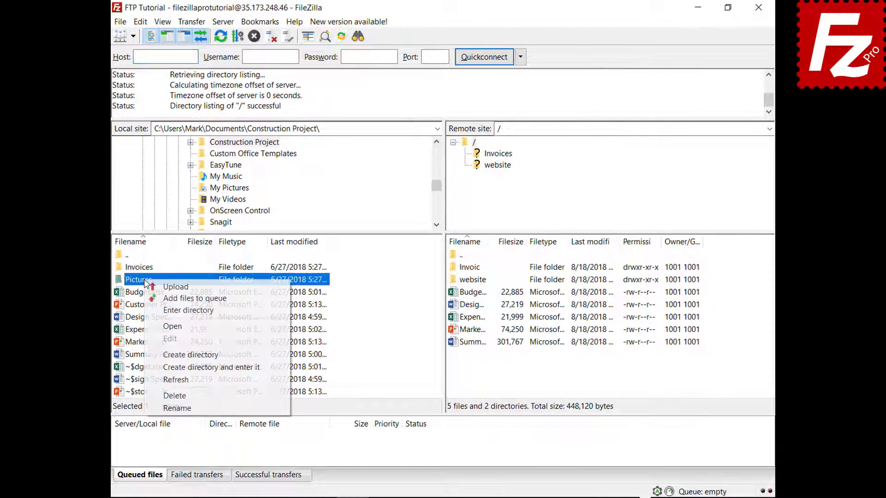
click(194, 298)
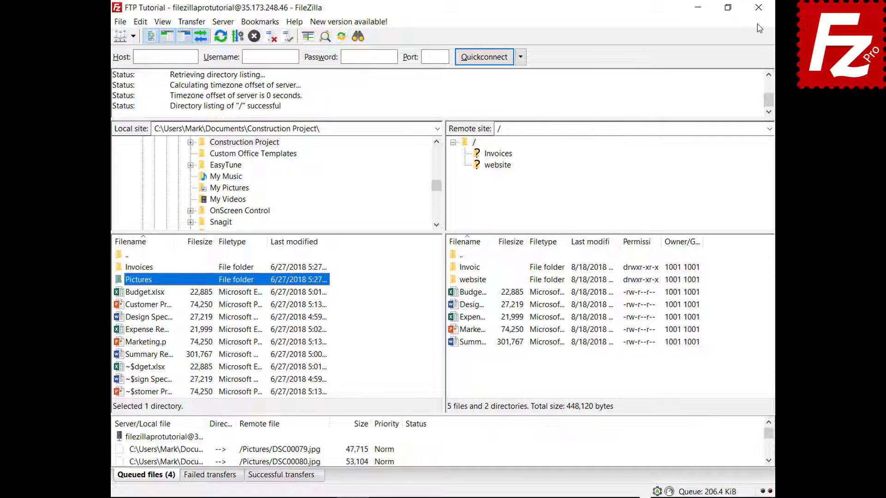
Close and relaunch FileZilla Pro, then process the restored queue to upload the DSC photos
click(757, 10)
double_click(141, 95)
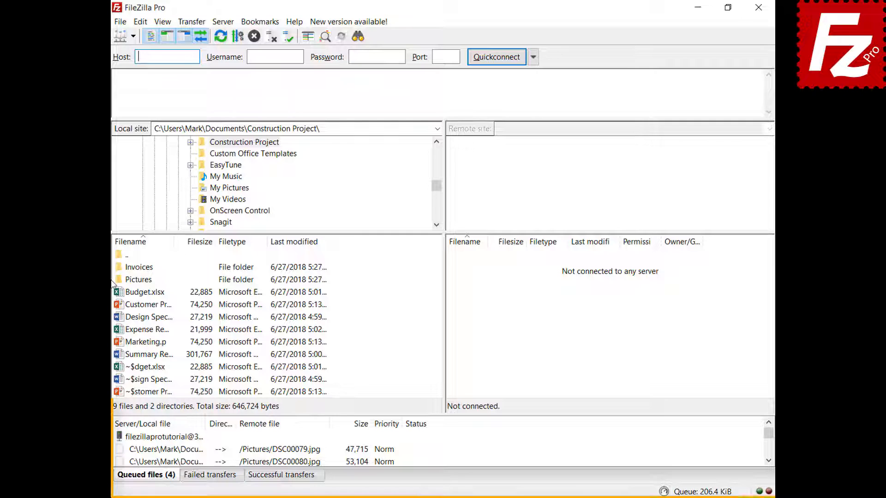
right_click(175, 442)
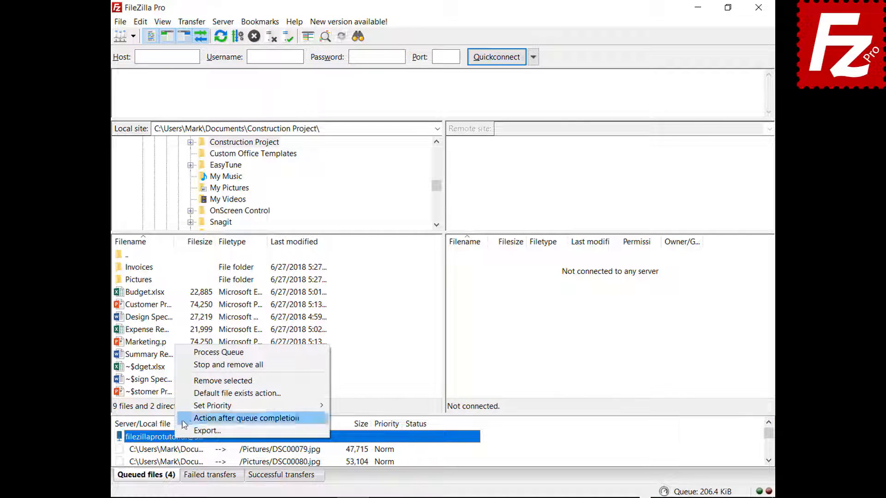
click(194, 353)
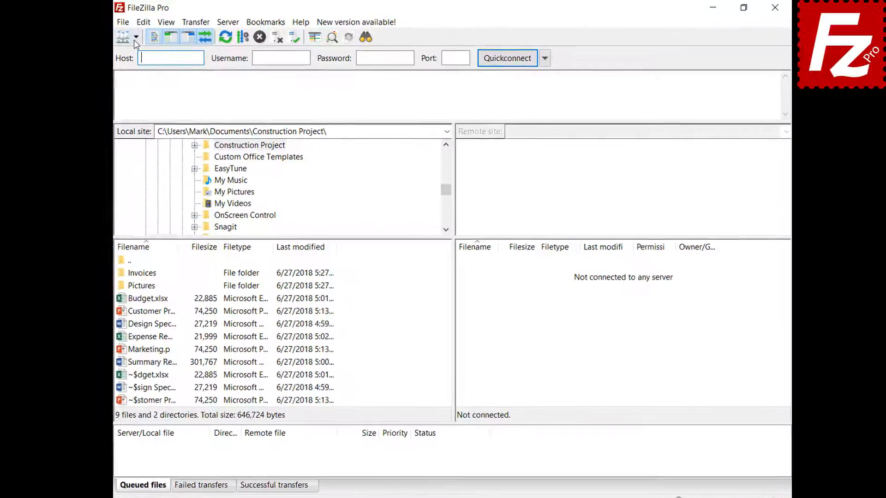
Connect to FTP Tutorial, queue Marketing.pptx, then use Stop and remove all to empty the queue
click(138, 40)
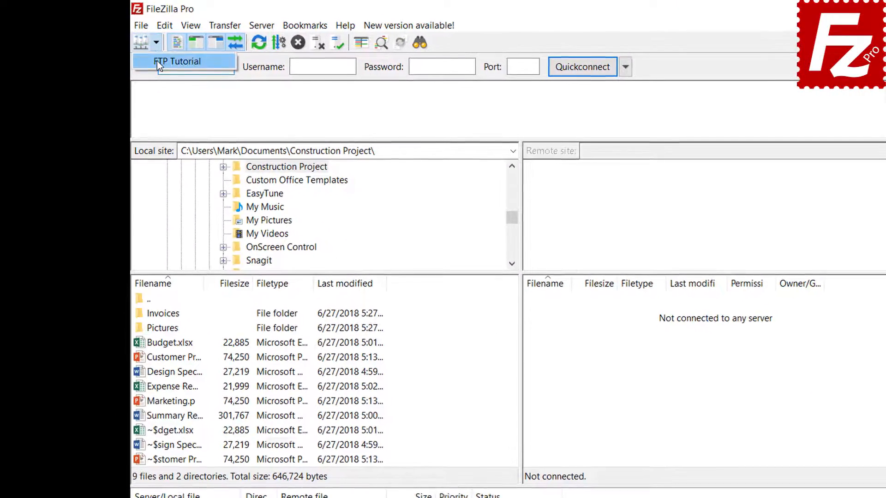
click(158, 61)
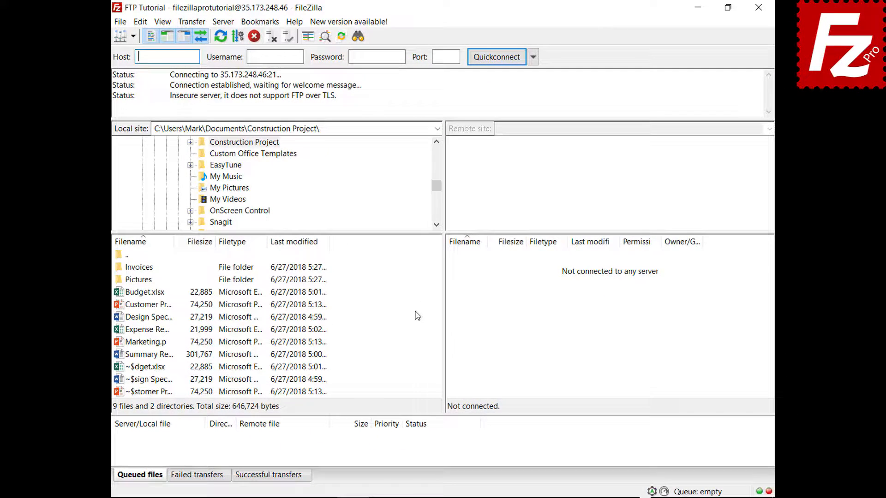
right_click(143, 344)
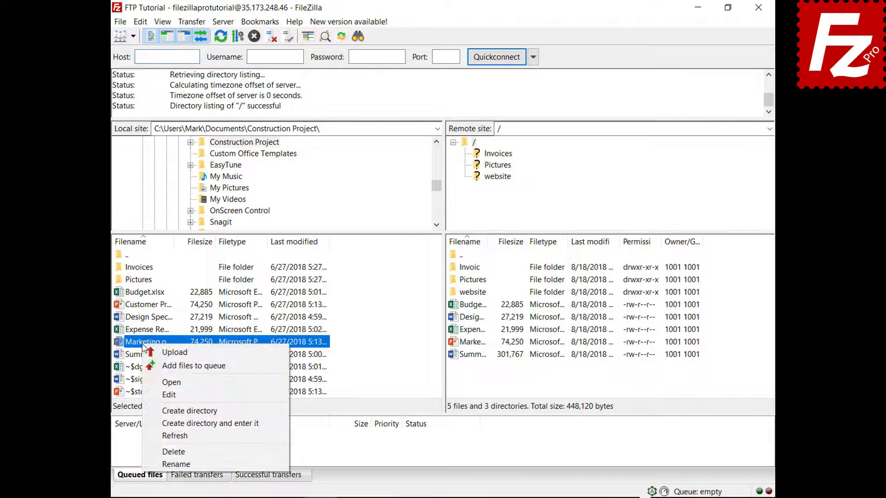
click(189, 366)
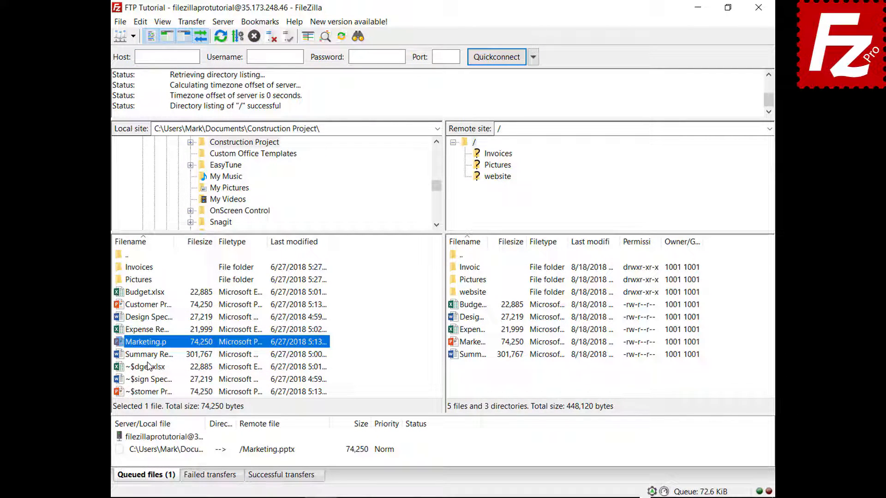
right_click(175, 450)
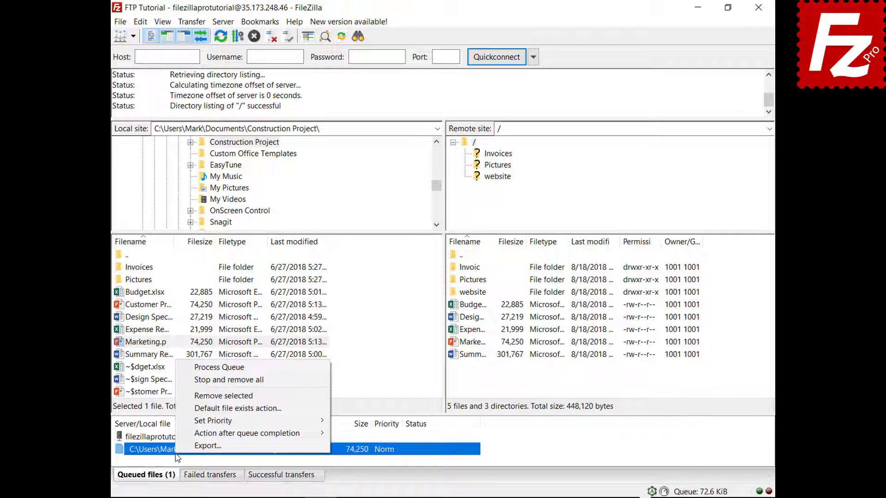
click(203, 379)
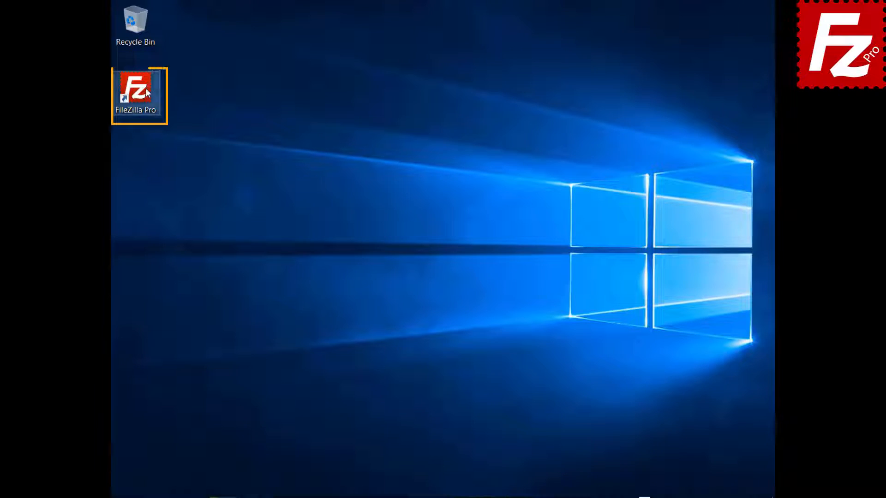
Launch FileZilla Pro and connect to the FTP Tutorial site
double_click(146, 92)
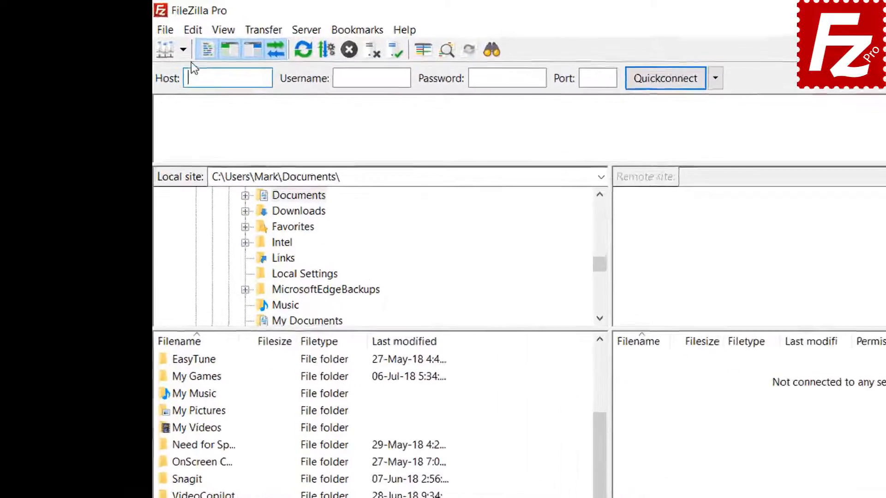
click(133, 36)
click(231, 88)
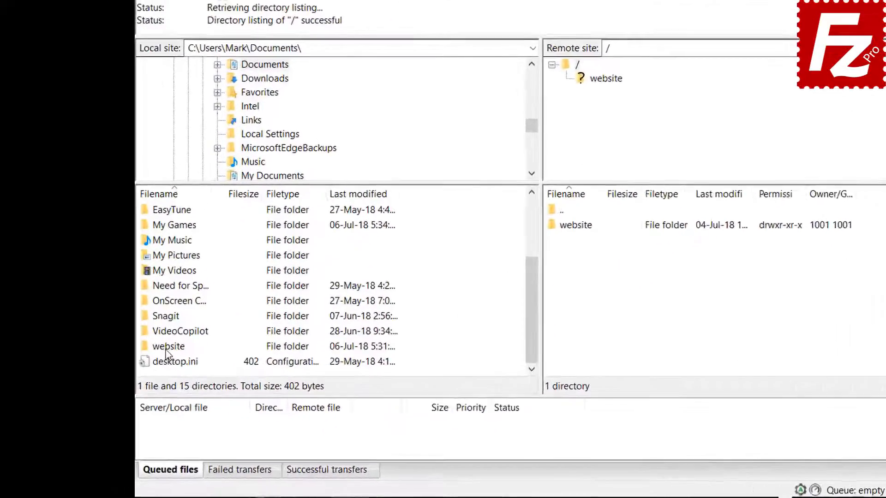
Open the website folder in both the local and remote panes
click(138, 374)
double_click(139, 373)
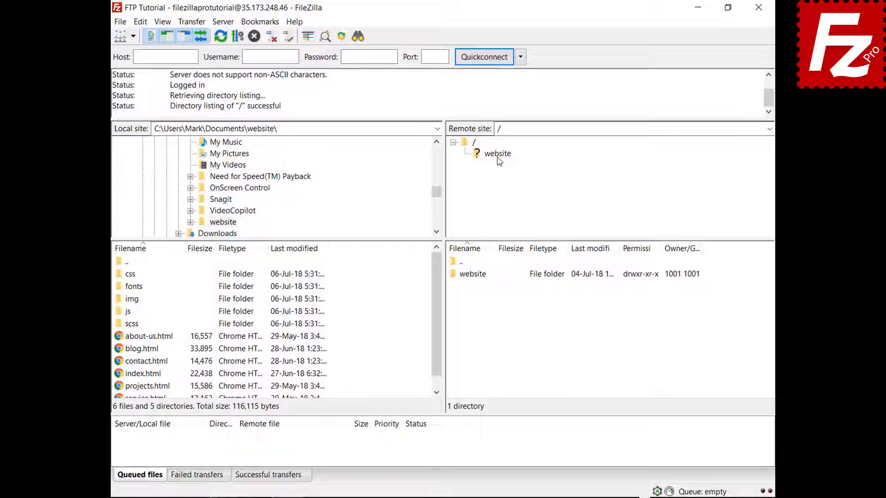
click(450, 172)
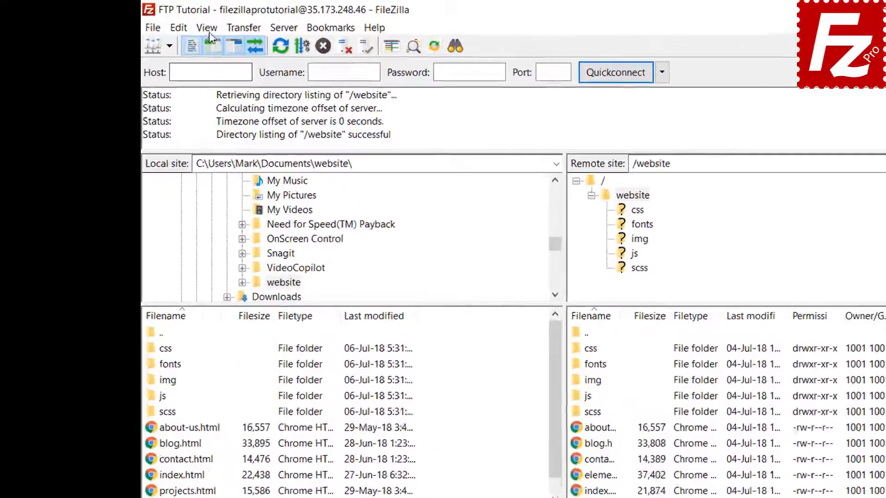
click(162, 22)
Enable directory comparison between the local and remote website folders
mouse_move(280, 102)
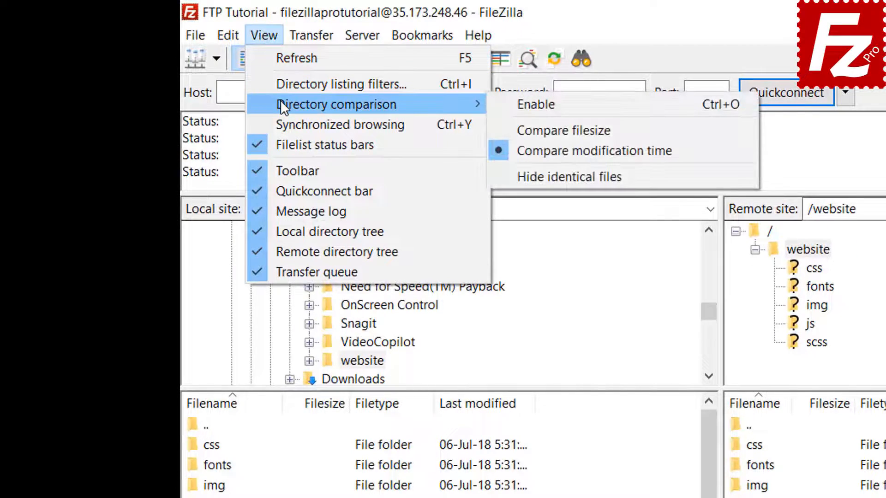
click(507, 102)
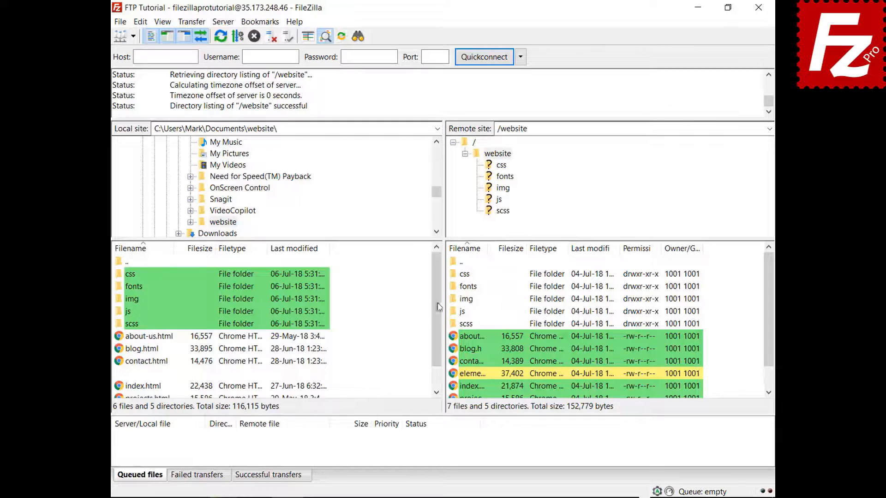
drag(437, 300, 438, 329)
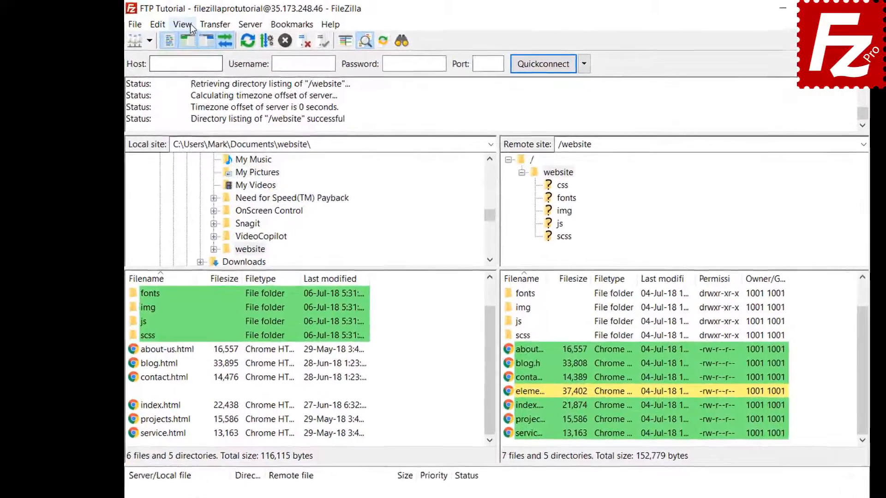
Compare by file size, flagging blog.html, contact.html and index.html as different
click(167, 22)
mouse_move(247, 84)
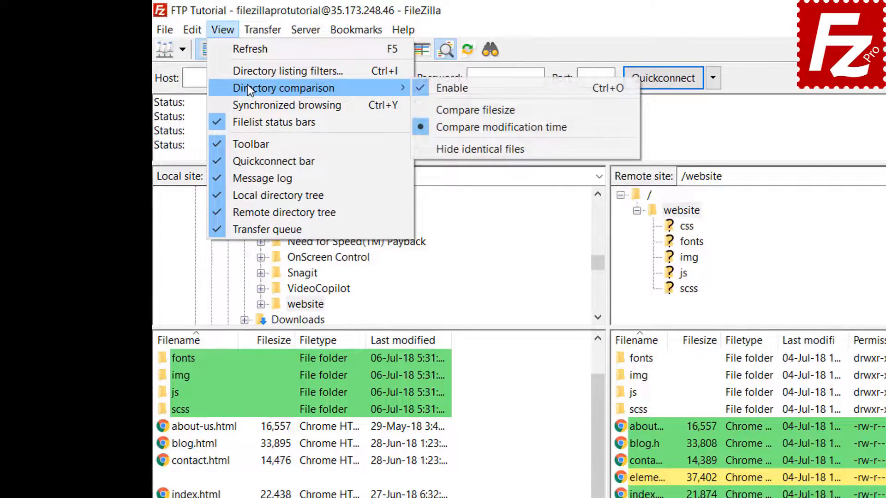
click(471, 109)
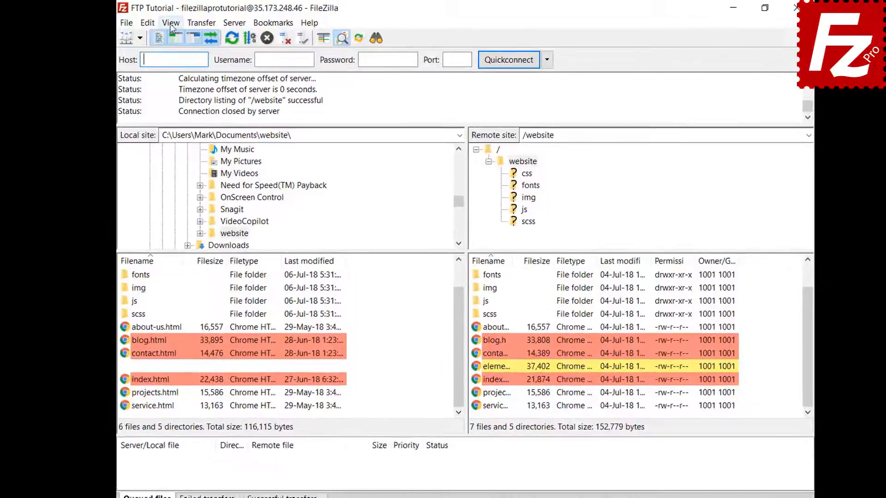
click(162, 22)
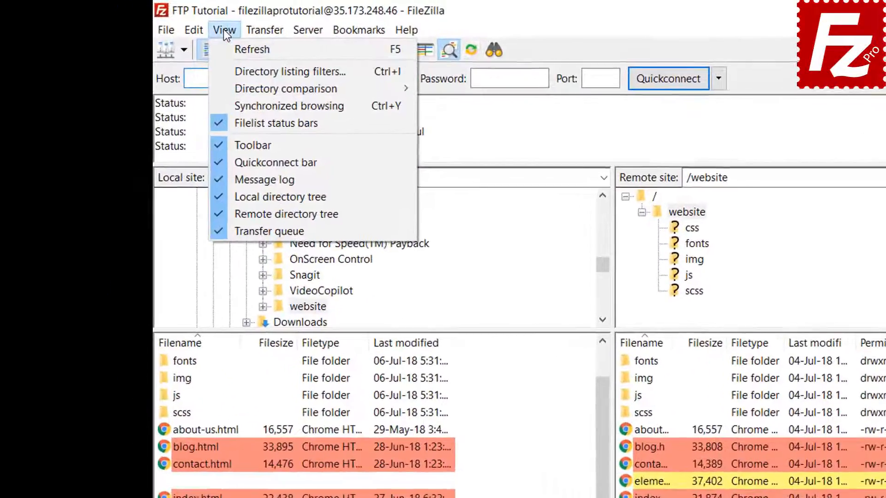
Turn on synchronized browsing, open css on both sides, then open the remote img folder
click(255, 103)
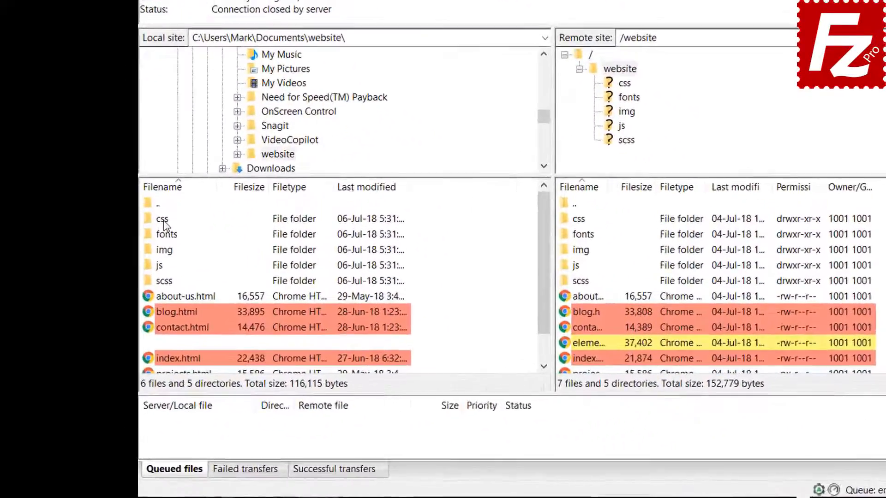
click(132, 274)
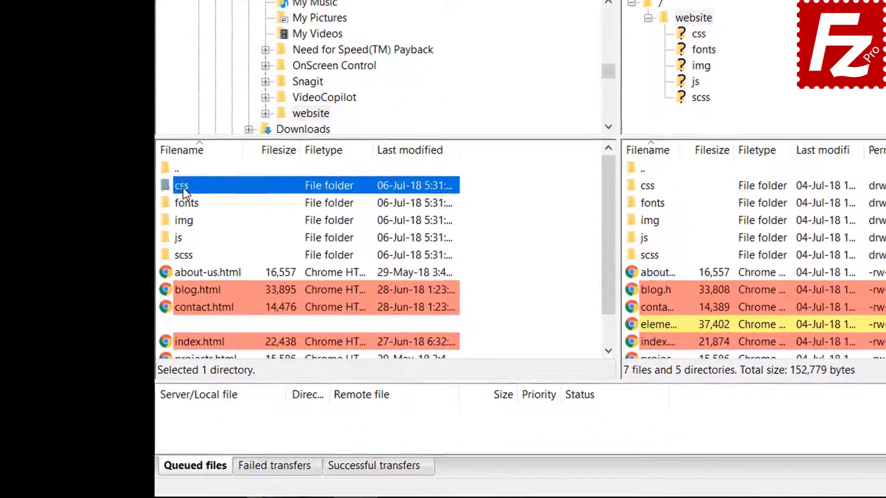
double_click(174, 200)
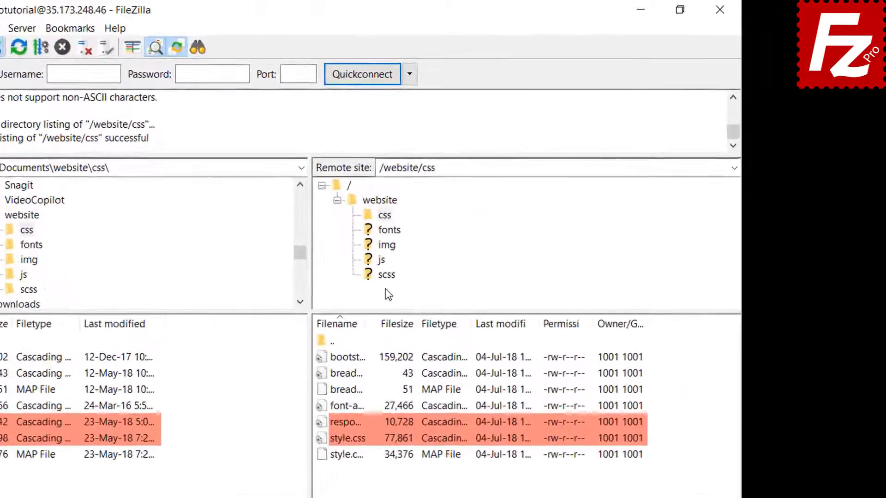
click(386, 246)
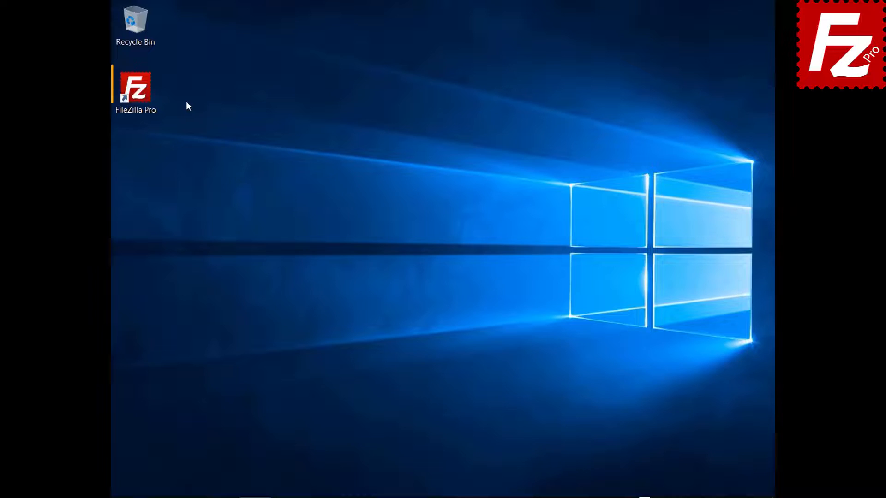
Launch FileZilla Pro and connect to the FTP Tutorial site
double_click(139, 92)
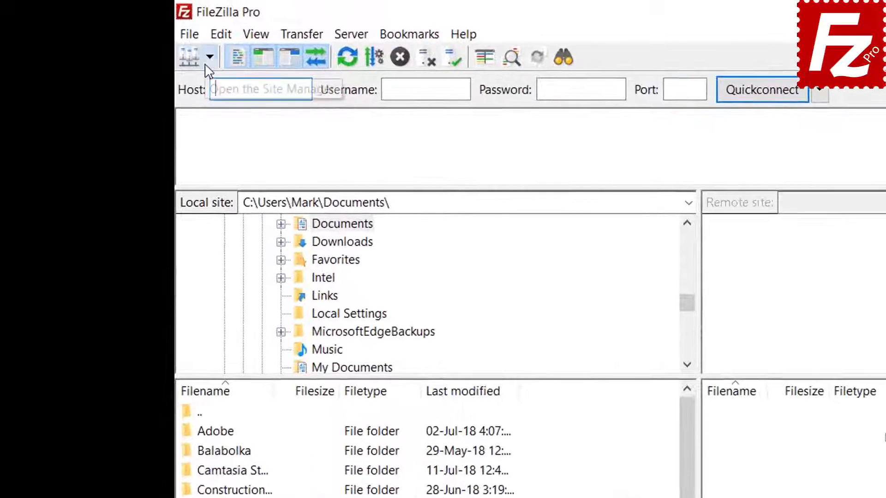
click(133, 36)
click(135, 49)
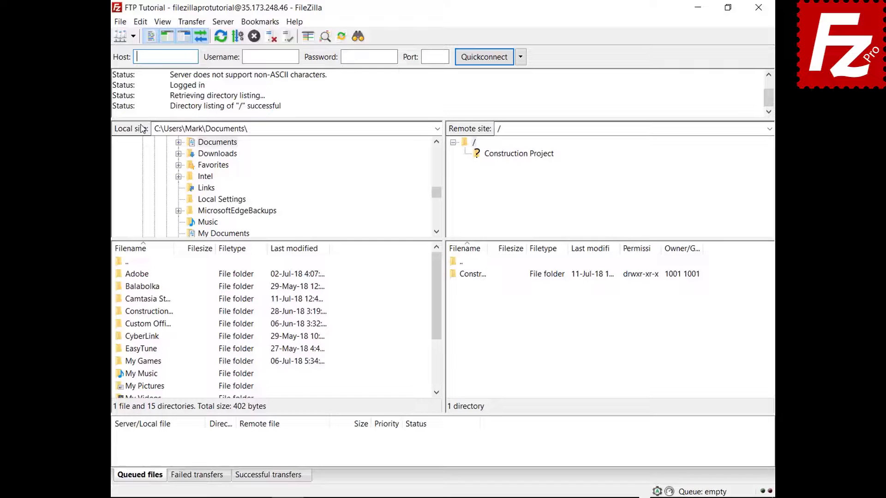
Open Construction Project locally and on the server, both showing 9 files and 2 directories
double_click(152, 311)
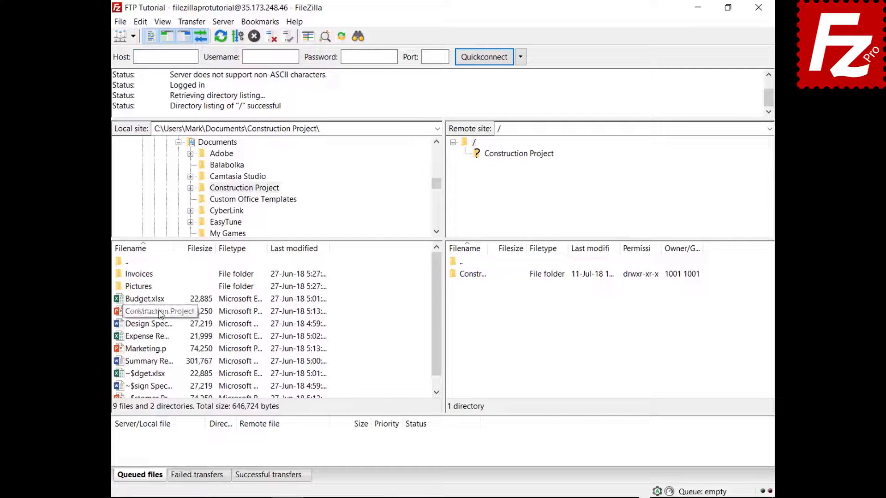
double_click(482, 275)
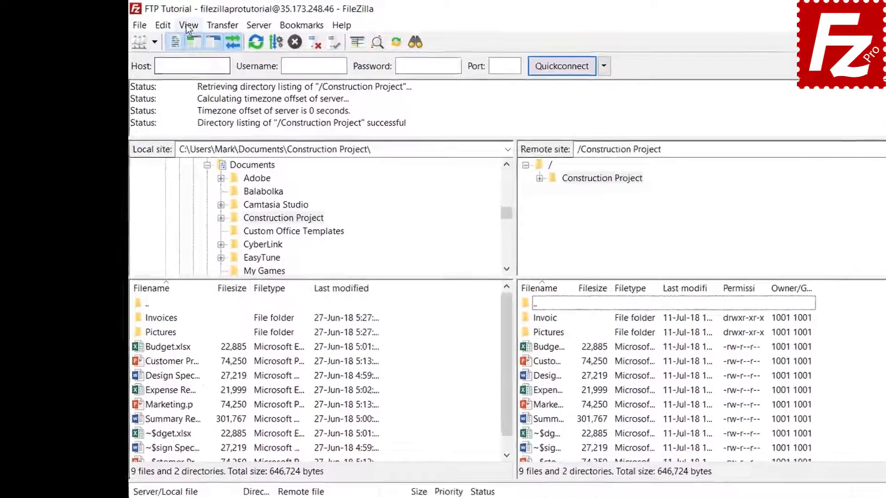
click(162, 22)
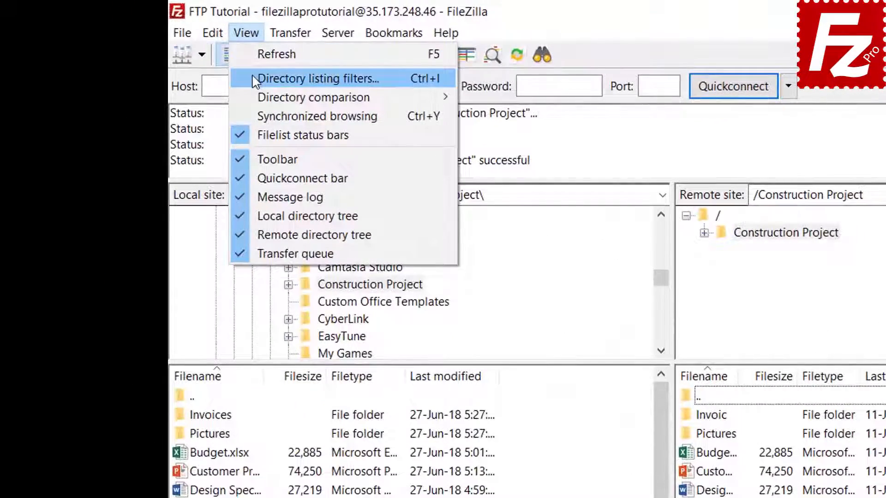
Open the Directory listing filters dialog, then its filter rules editor
click(295, 79)
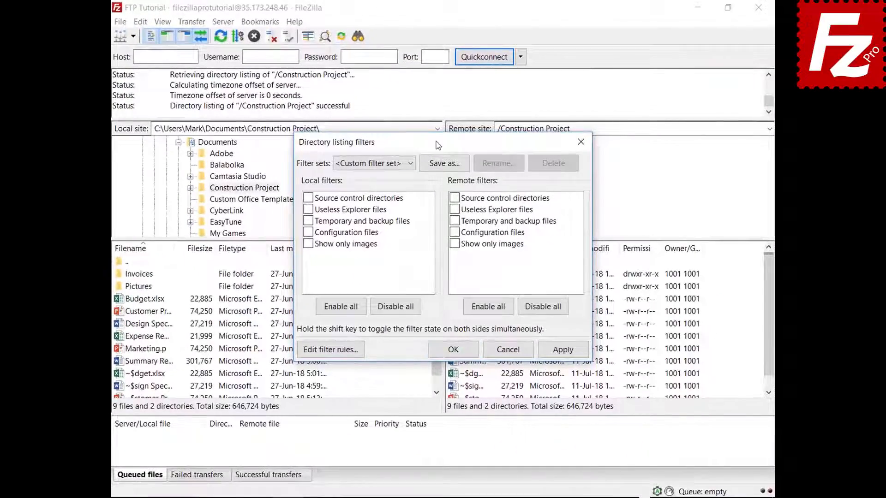
drag(438, 139, 437, 28)
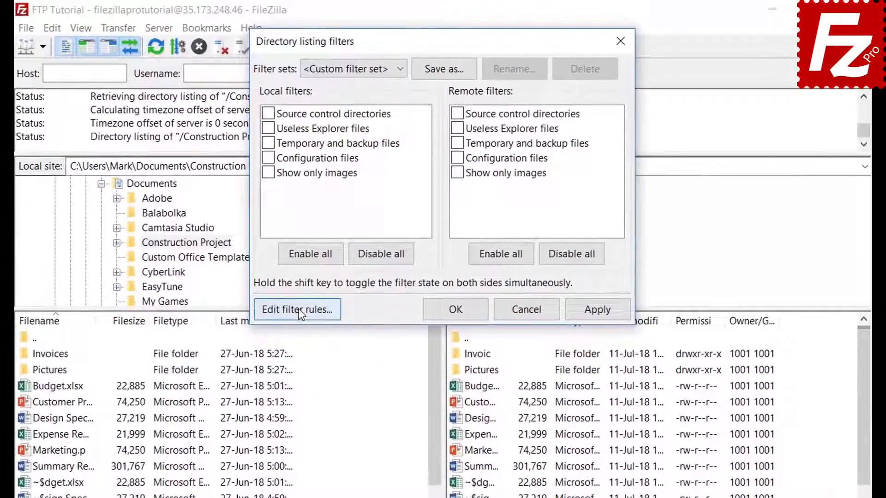
click(301, 305)
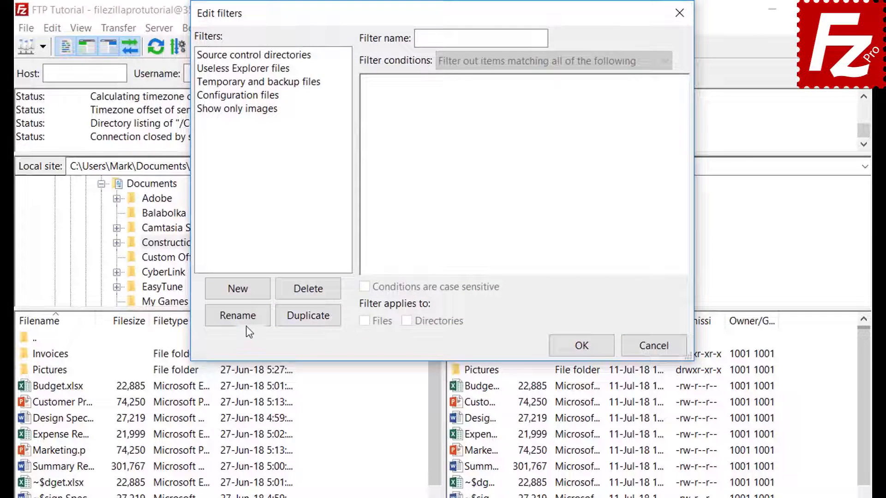
Create a new filter named 'Microsoft Office Temporaries'
click(252, 292)
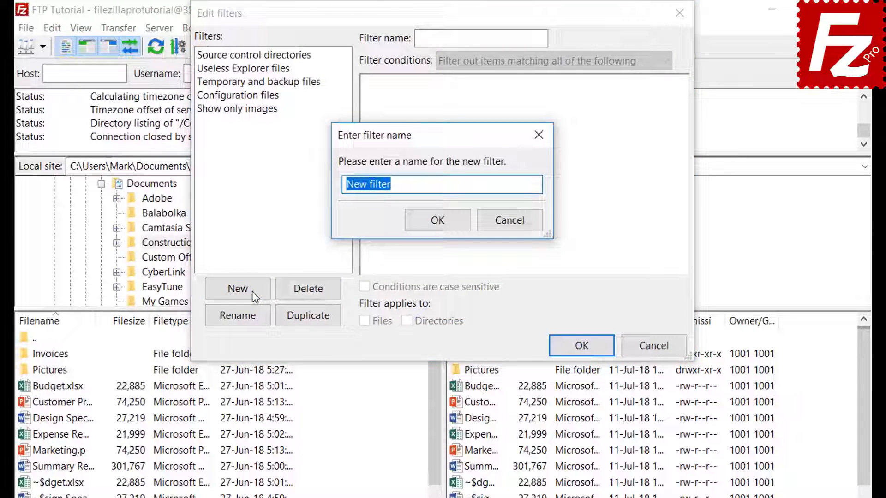
key(BackSpace)
text(Mi)
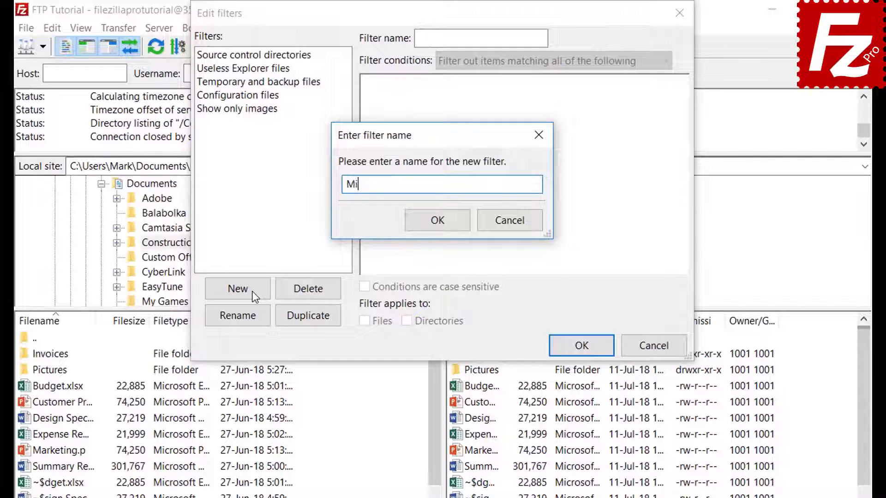
text(crosoft Office Temp)
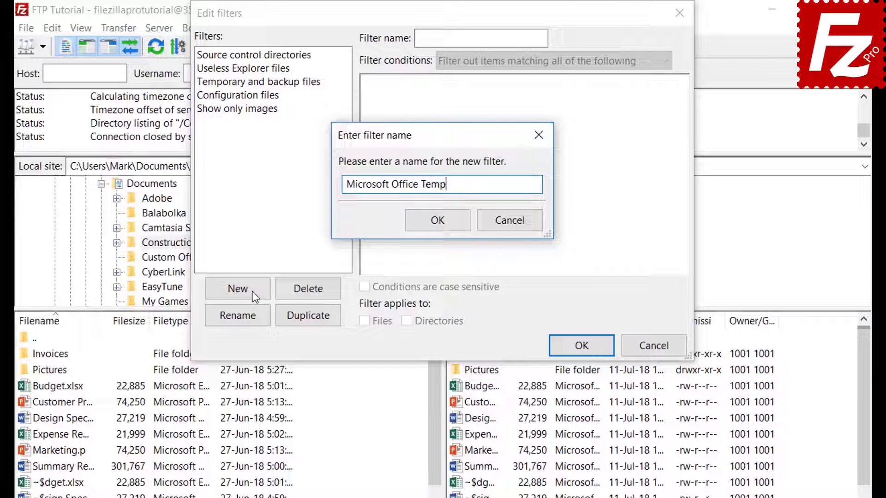
text(oraries)
click(438, 222)
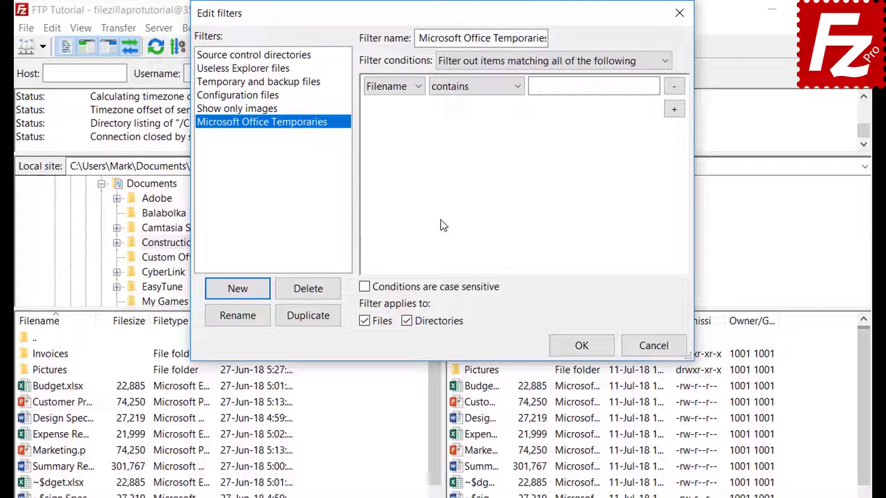
Inspect the condition-combining and condition-type dropdowns, keeping 'match all conditions'
click(485, 59)
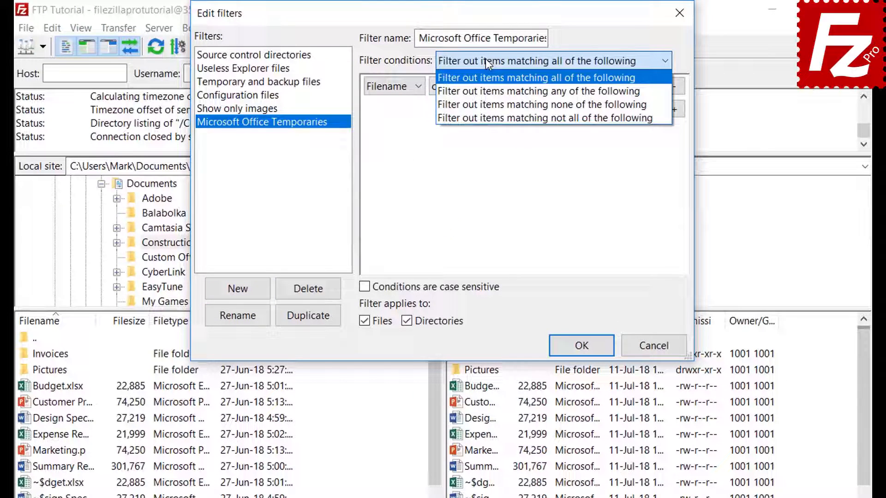
click(485, 59)
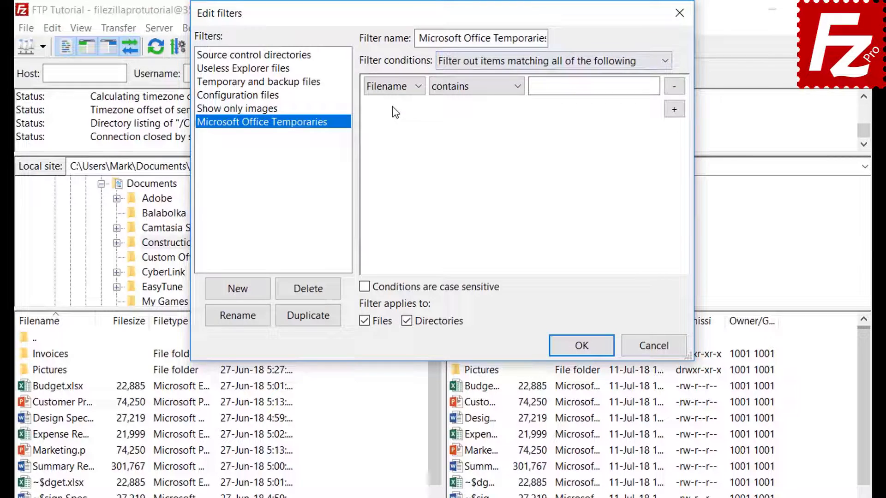
click(394, 87)
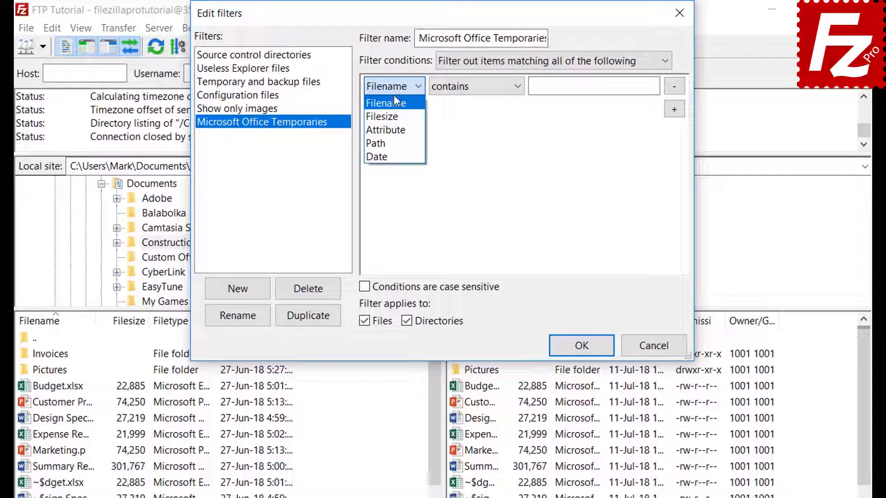
Try the condition as file size (greater than), then as attribute (Archive, is set)
click(395, 116)
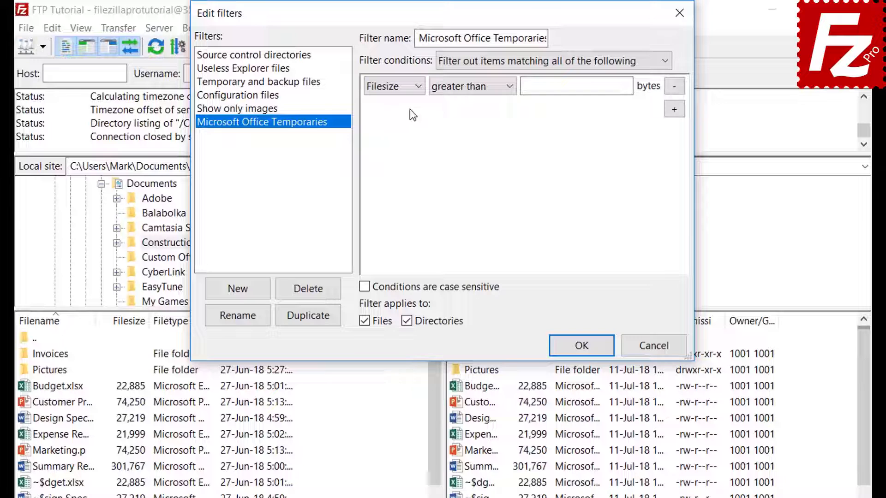
click(465, 89)
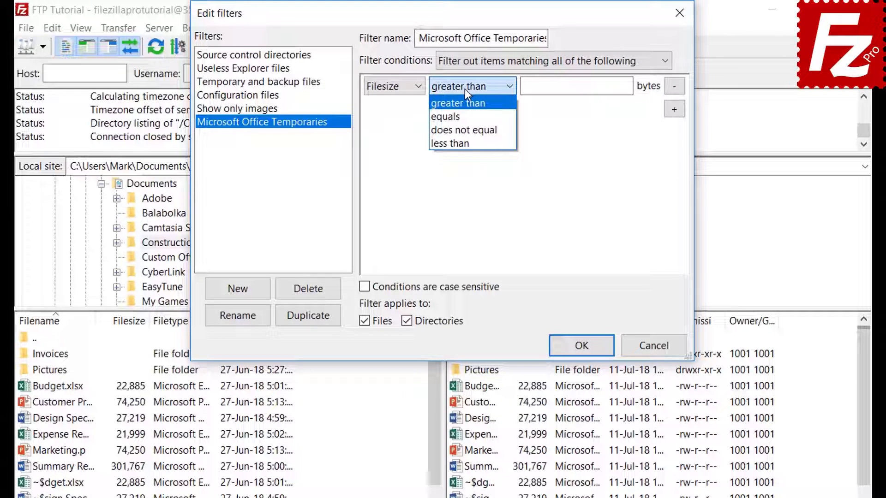
click(464, 89)
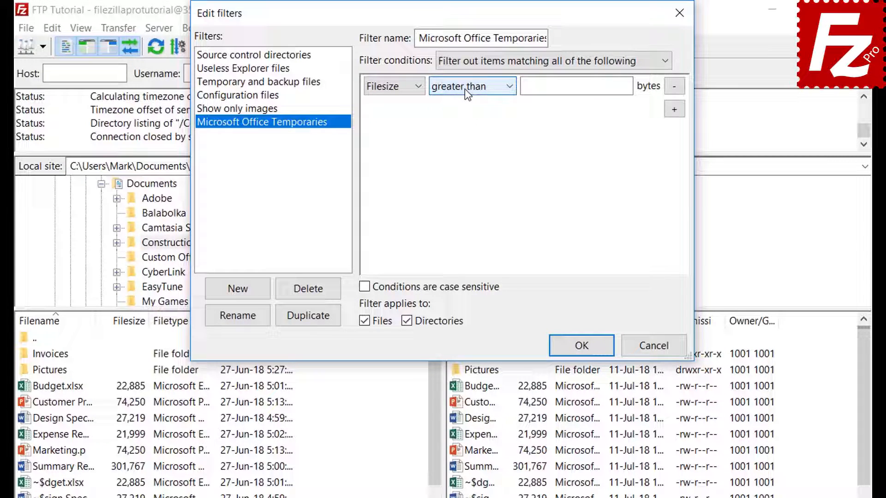
click(397, 89)
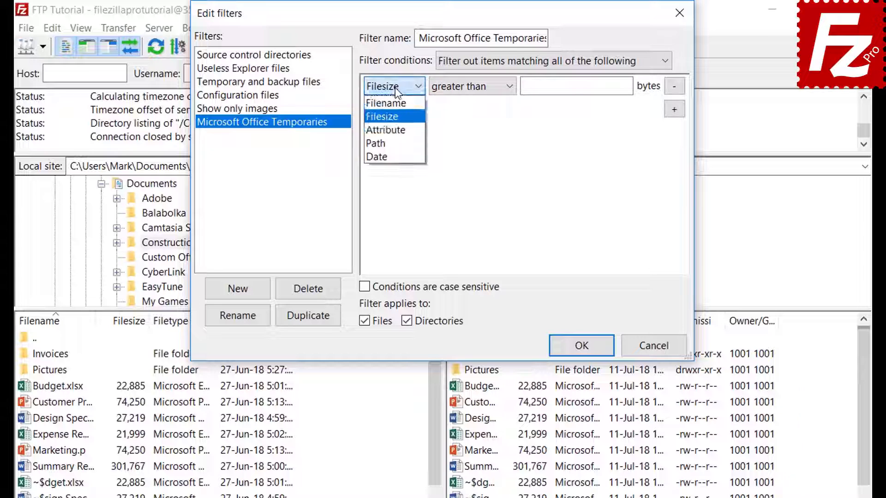
click(394, 129)
click(456, 89)
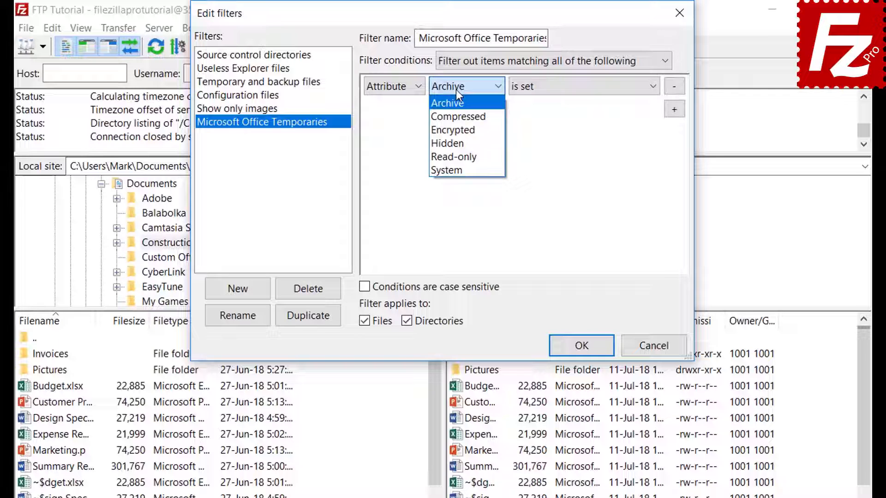
click(455, 89)
click(552, 88)
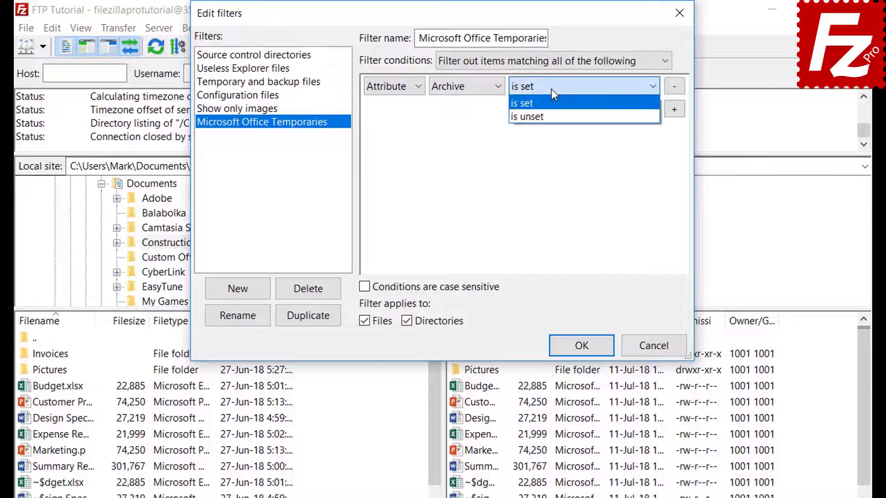
click(551, 89)
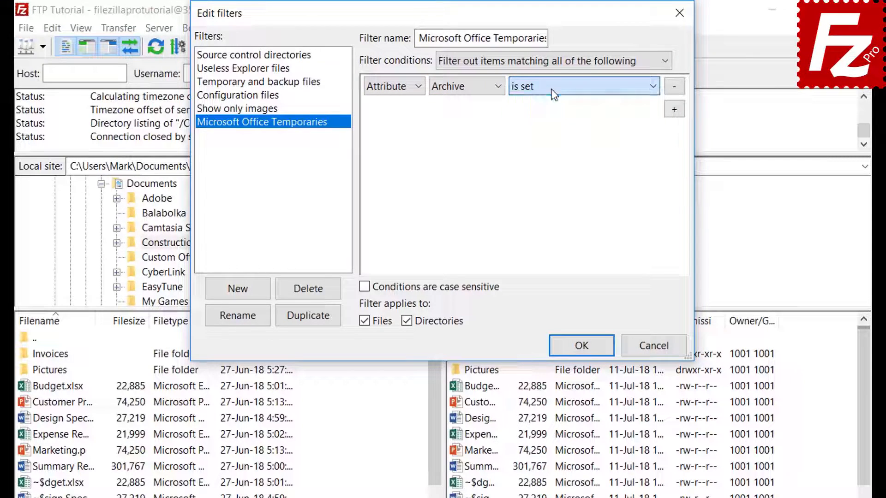
Try the condition as path (contains), then as date (before)
click(390, 91)
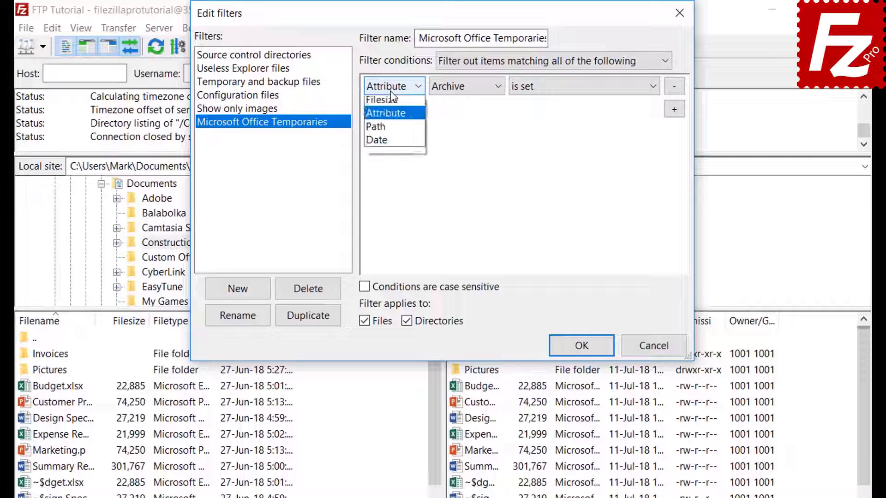
click(393, 143)
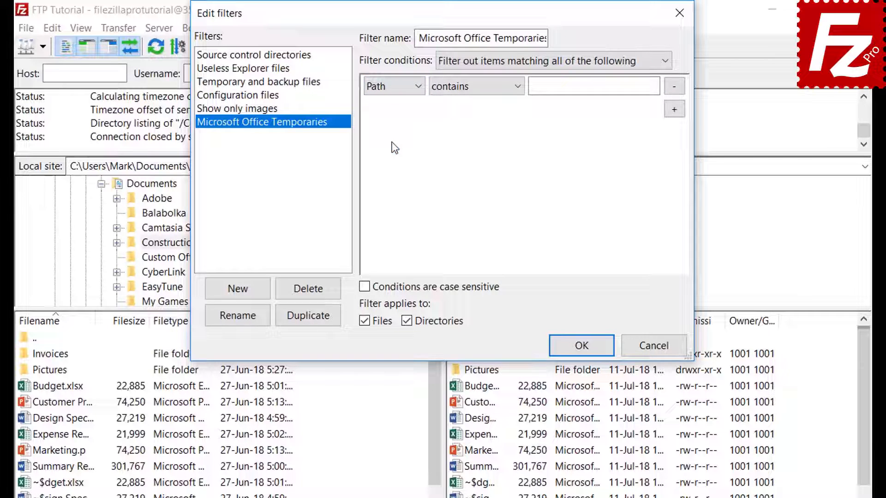
click(468, 88)
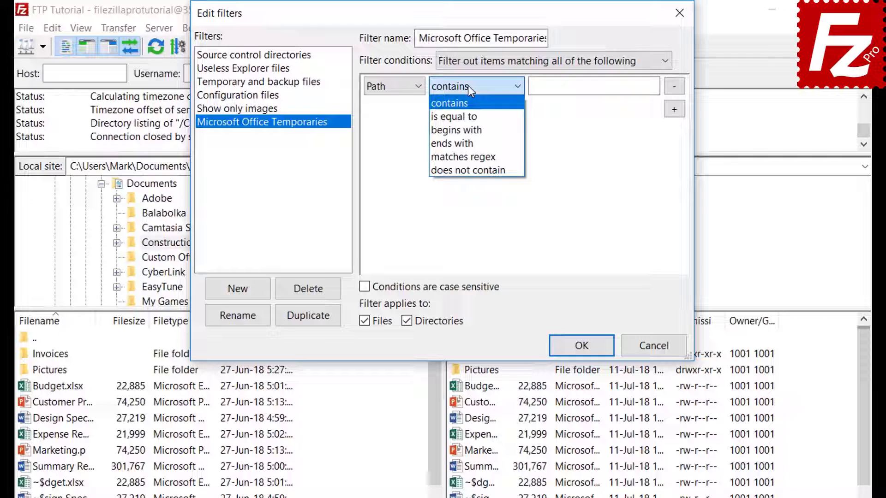
click(468, 85)
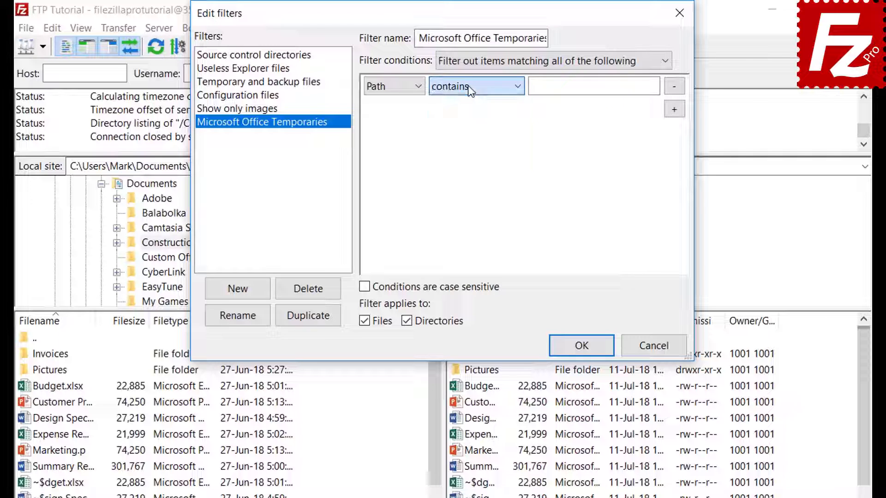
click(389, 86)
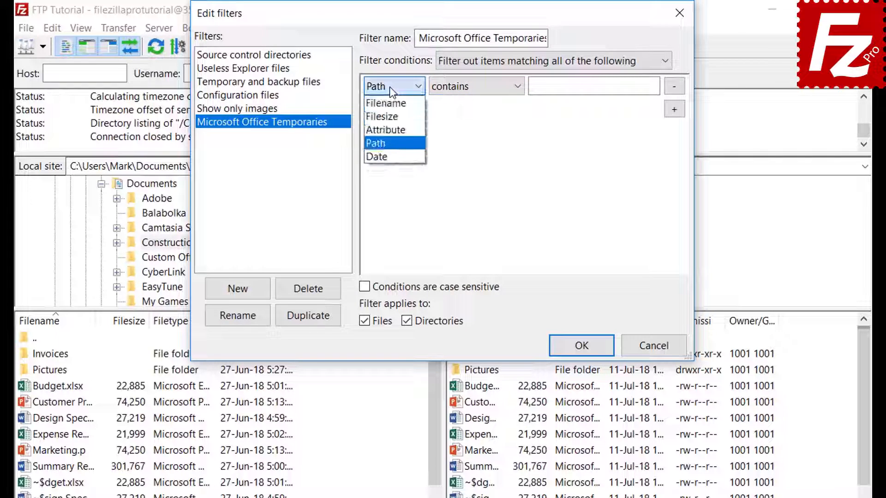
click(389, 155)
click(469, 86)
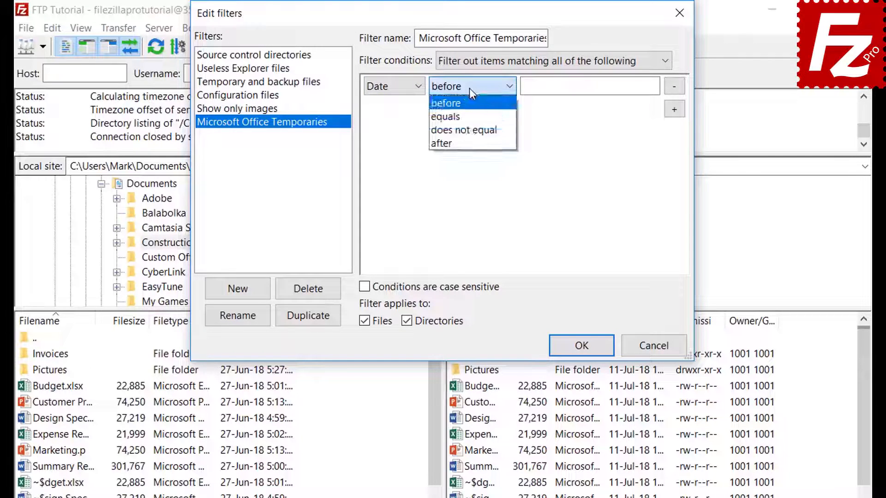
click(469, 87)
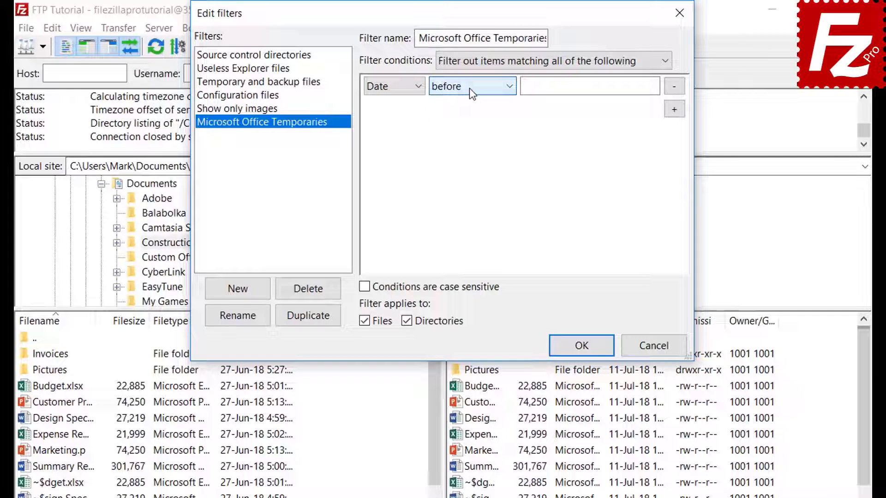
Set the condition to Filename with the 'begins with' operator
click(386, 89)
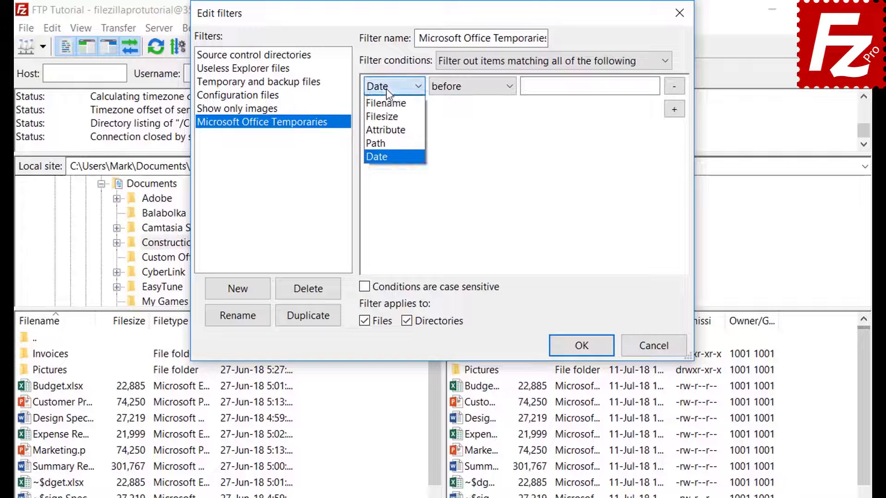
click(386, 104)
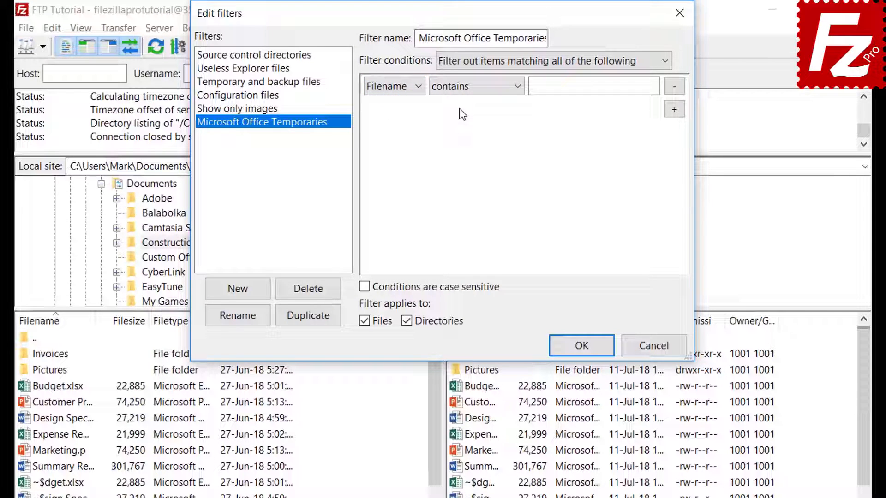
click(462, 91)
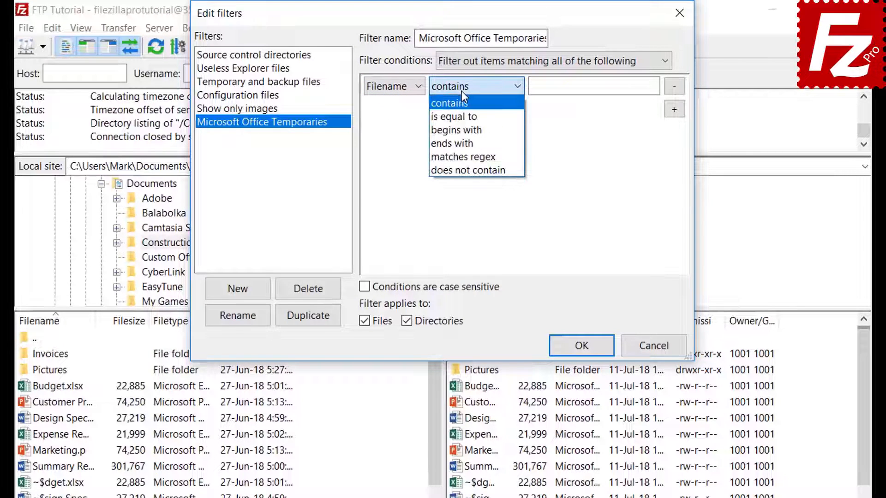
click(463, 130)
Enter ~$ as the match value, apply the filter to files only, and save the rules
click(550, 91)
text(~$)
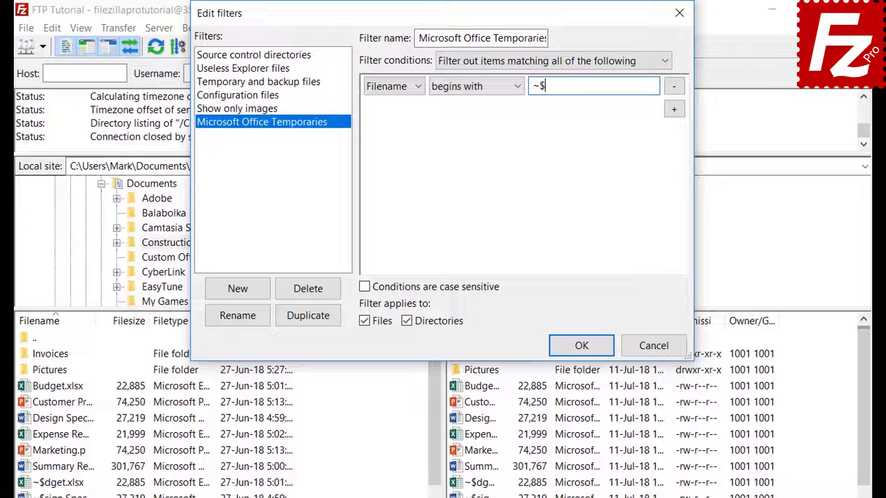
click(407, 321)
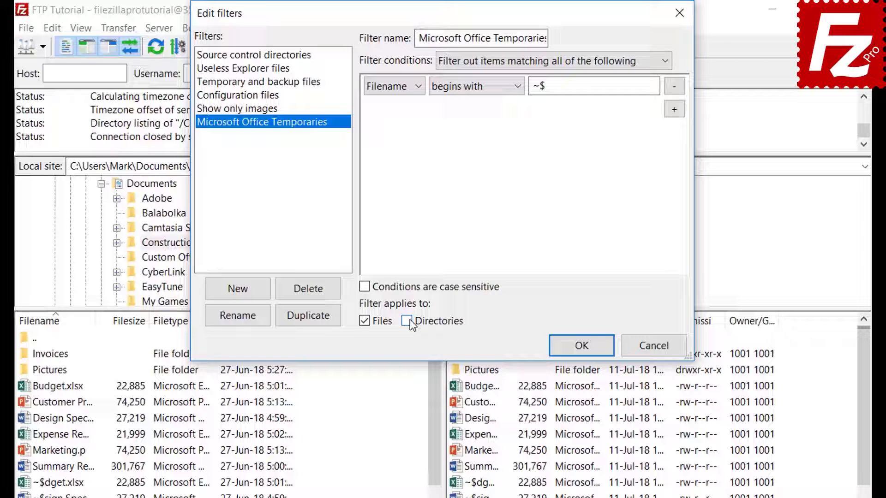
click(581, 350)
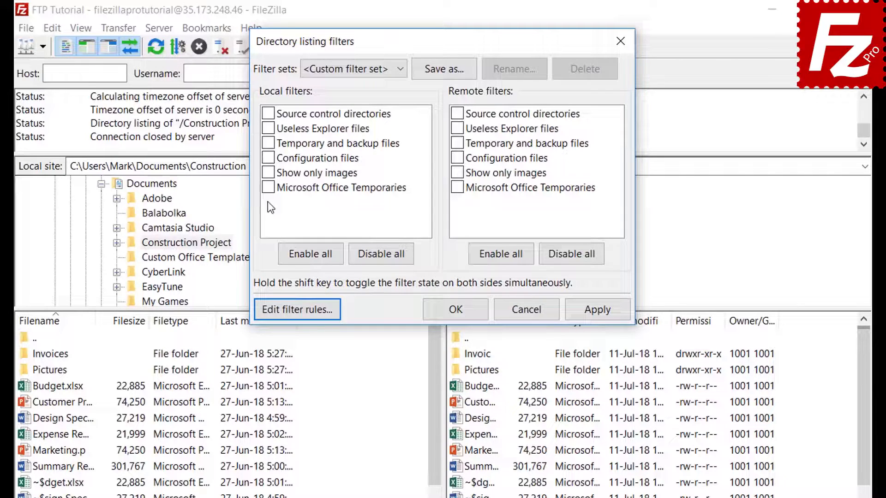
Tick Microsoft Office Temporaries under Local and Remote filters and apply, hiding the ~$ files
click(269, 188)
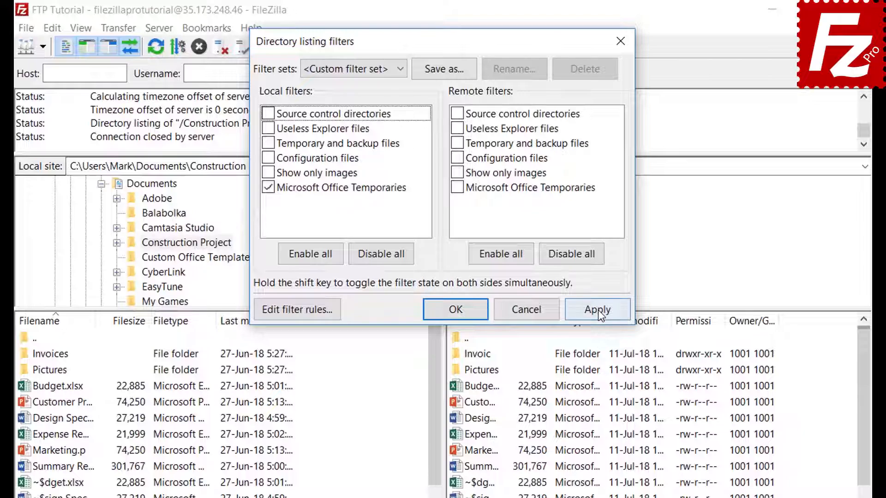
click(598, 309)
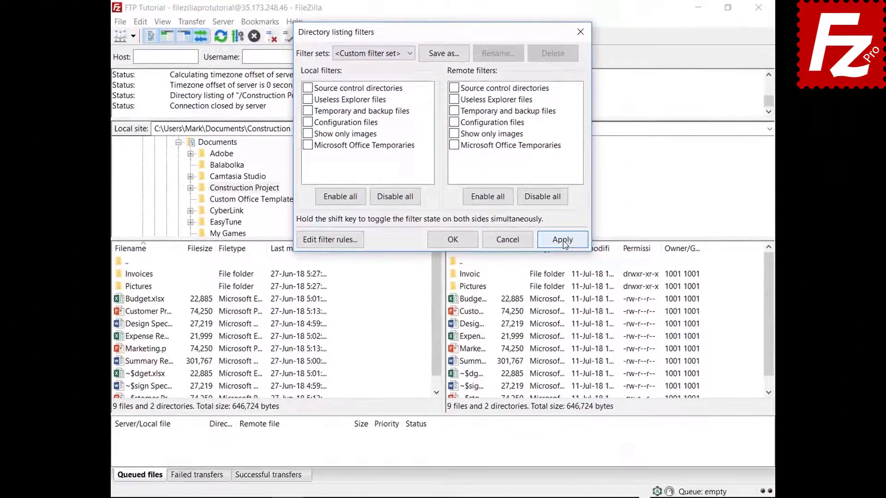
click(595, 306)
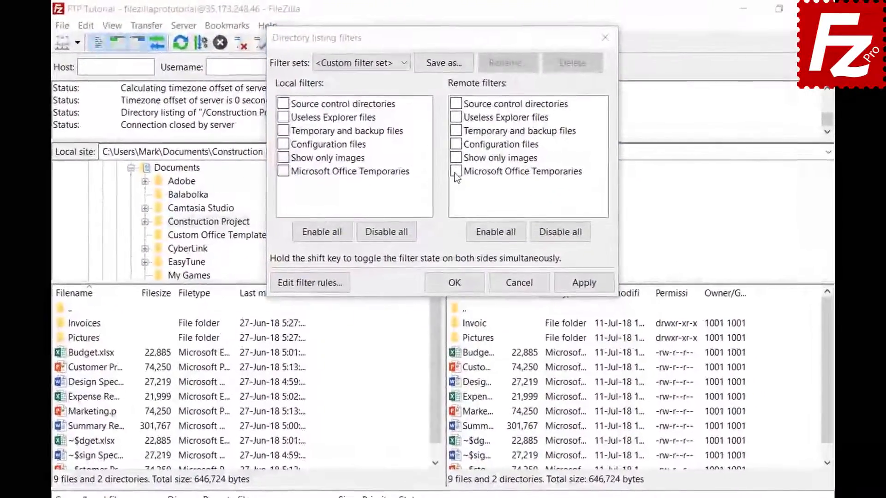
click(455, 146)
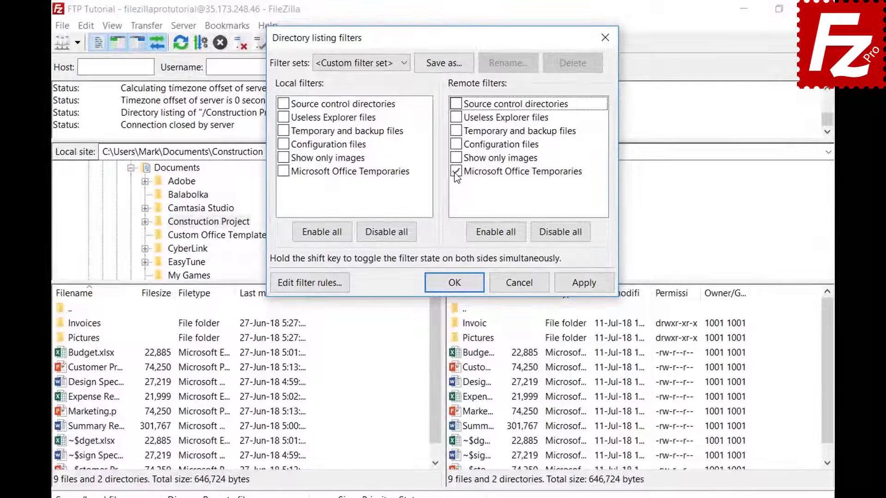
click(582, 284)
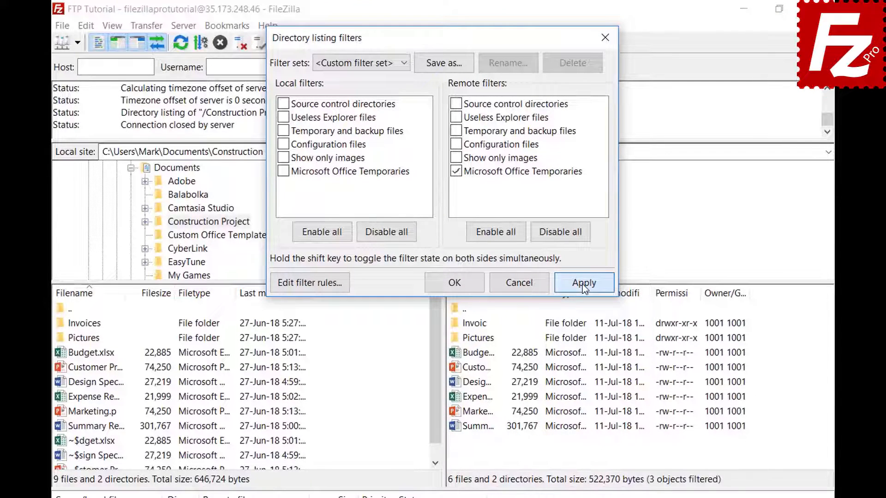
click(444, 62)
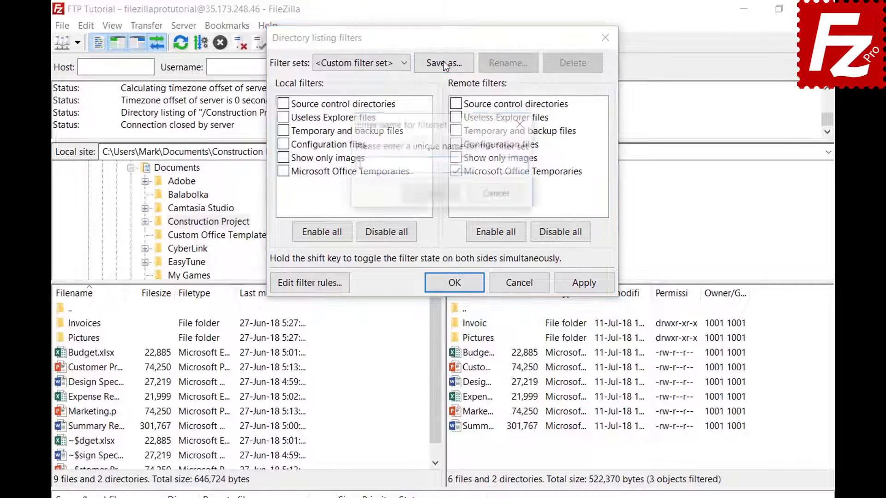
Save the current filter choices as a filter set named 'Project' and close the filters window
text(Project)
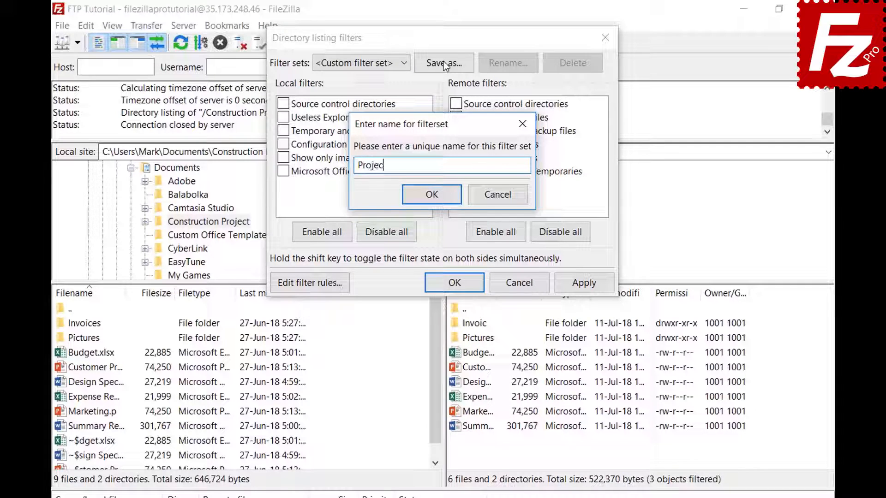
click(432, 195)
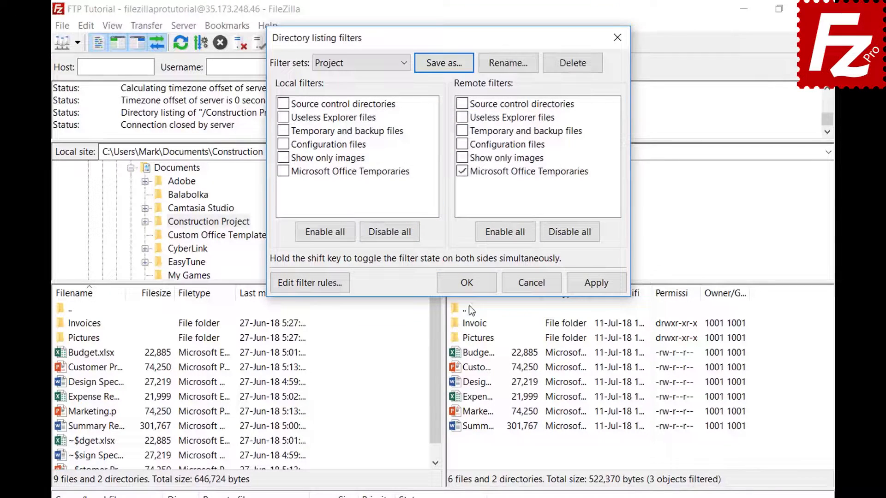
click(472, 286)
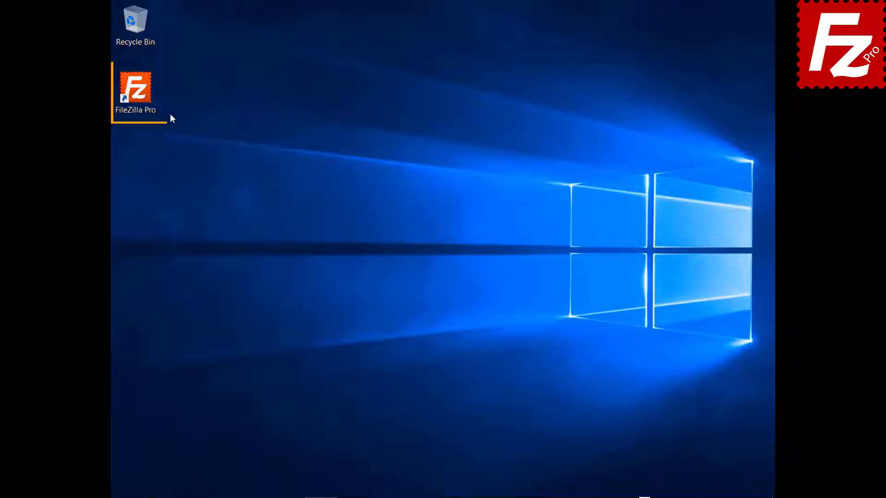
Launch FileZilla Pro and connect to the saved FTP connection site
double_click(135, 92)
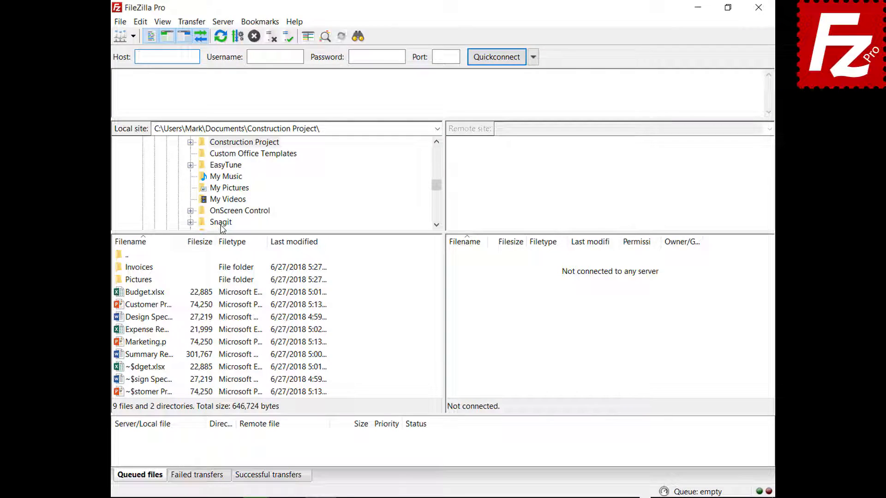
click(133, 36)
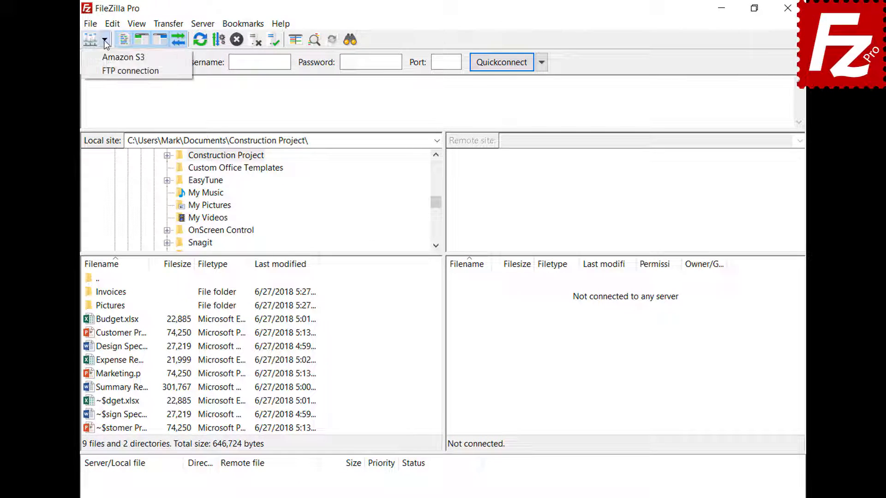
click(111, 68)
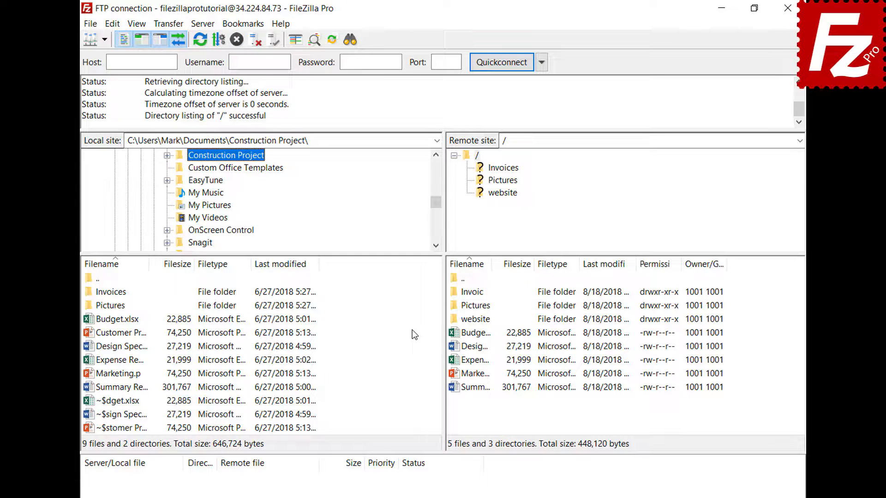
Open a new tab and connect it to the Amazon S3 site, checking both tabs
click(91, 26)
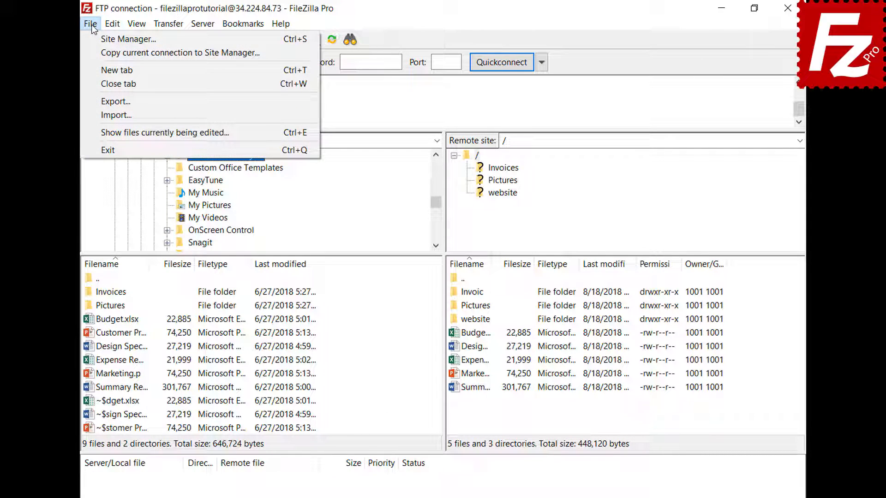
click(94, 70)
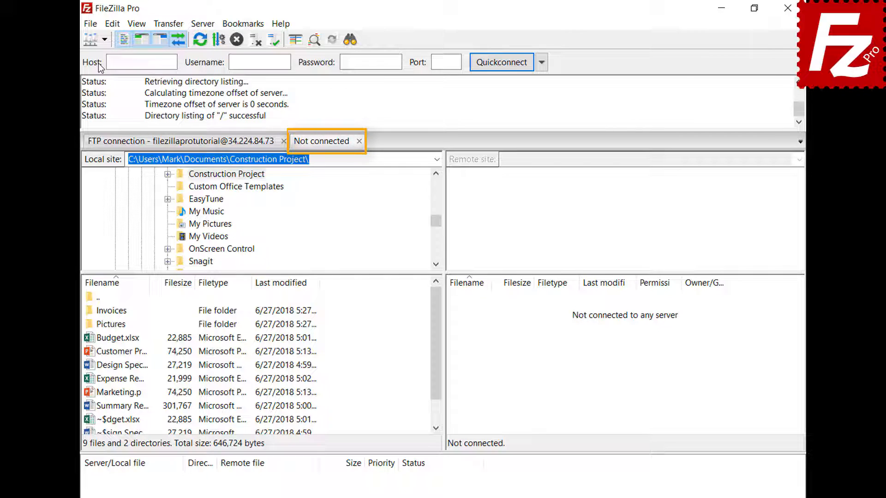
click(213, 145)
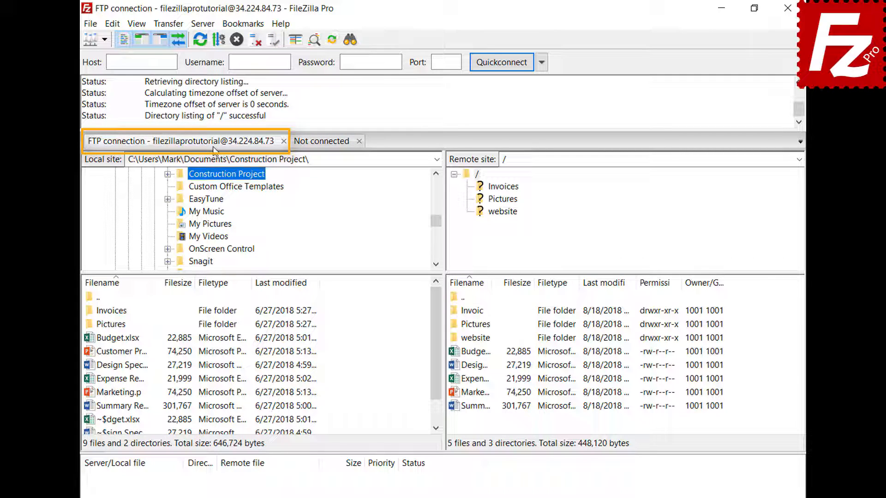
click(324, 143)
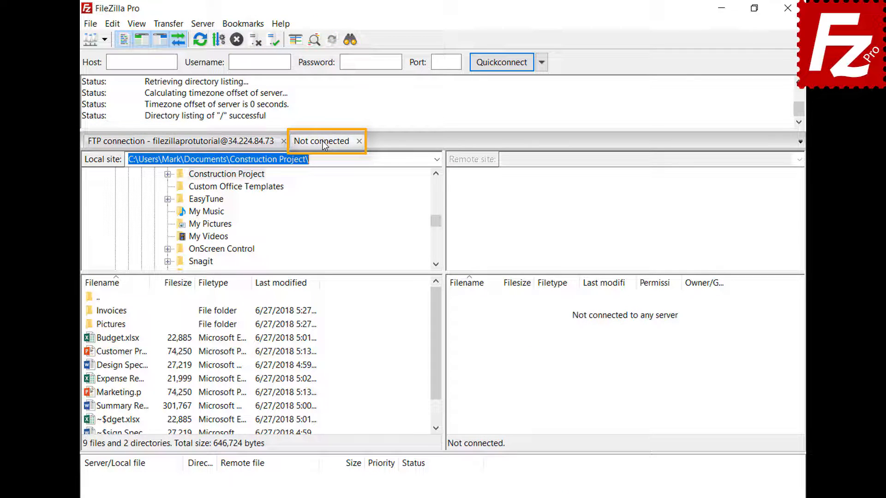
click(105, 40)
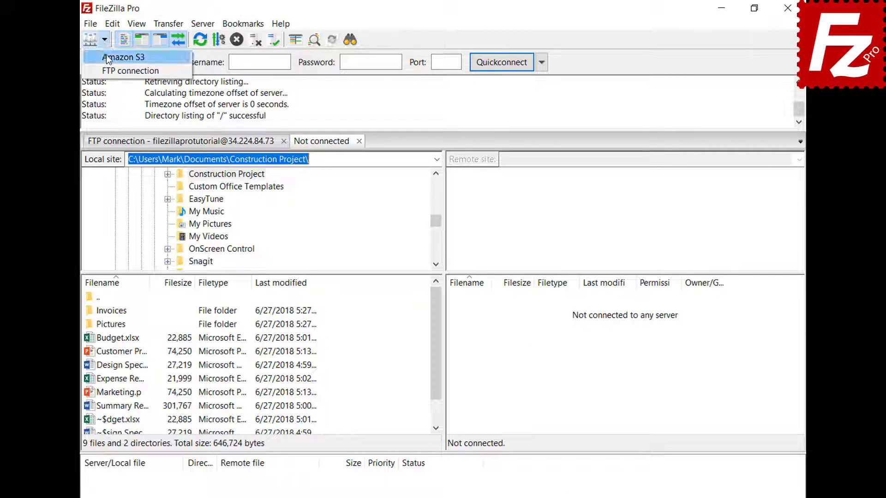
click(109, 55)
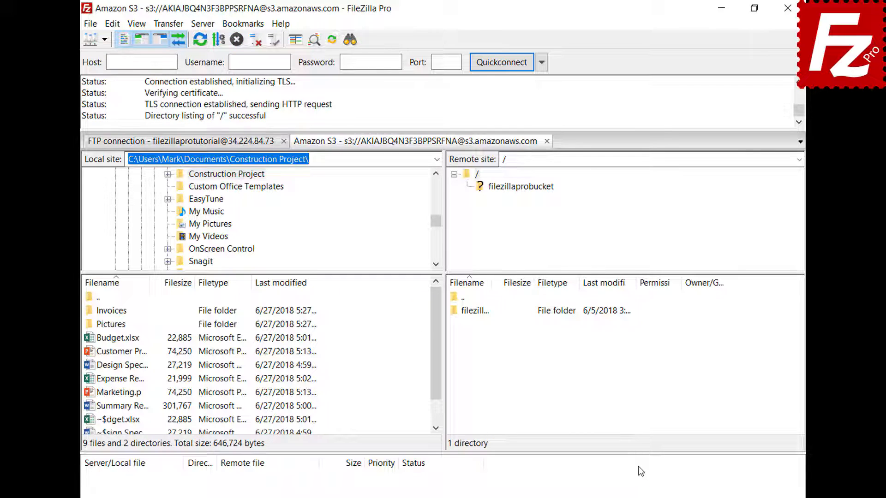
click(224, 144)
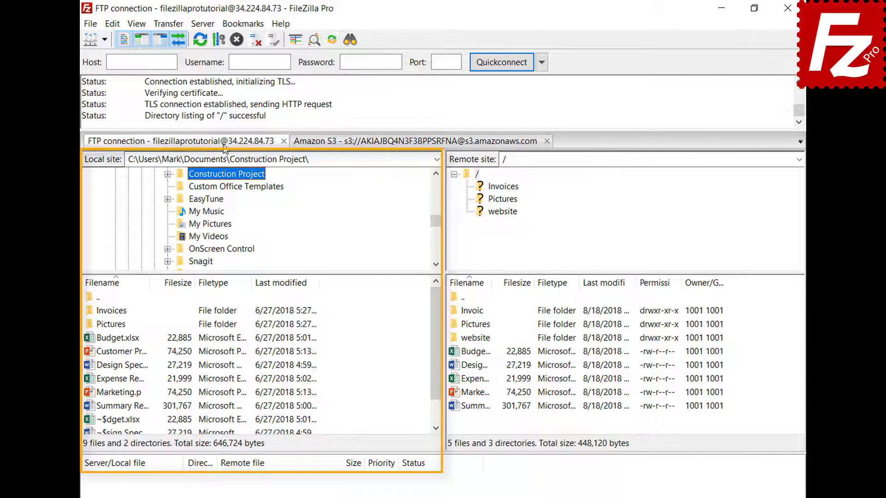
click(385, 143)
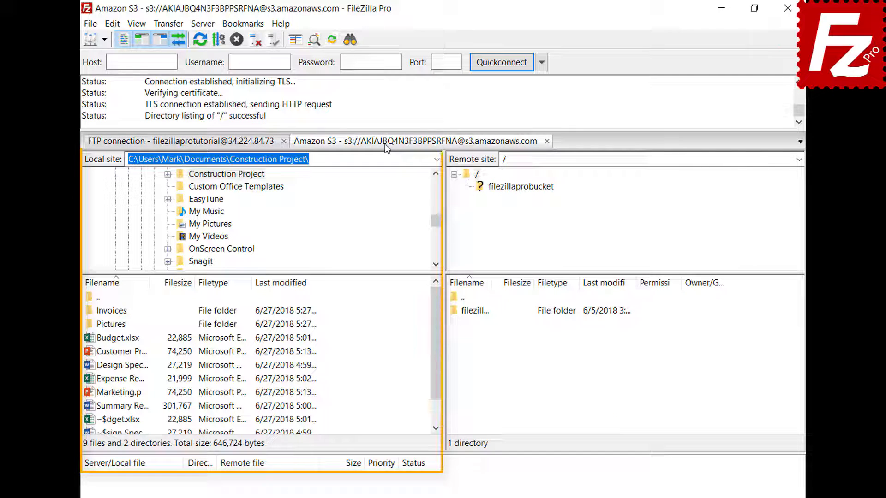
click(114, 24)
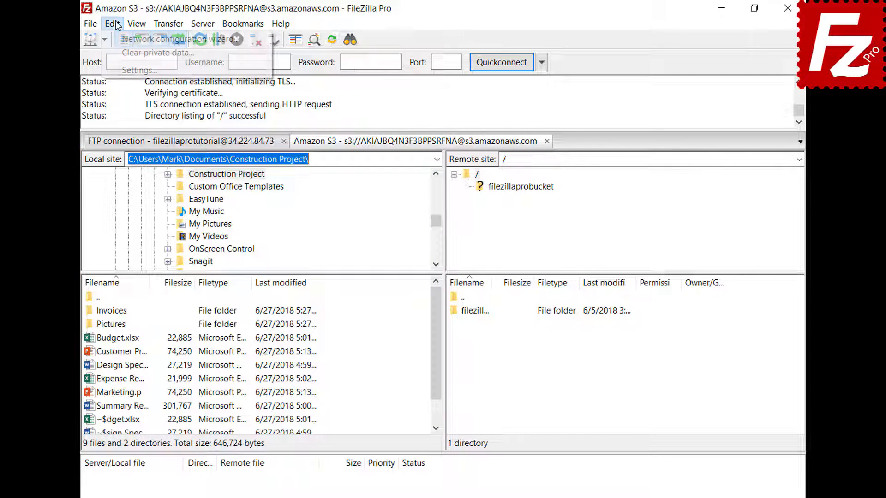
Set the Interface startup option to 'Restore tabs and reconnect' and save the settings
click(126, 71)
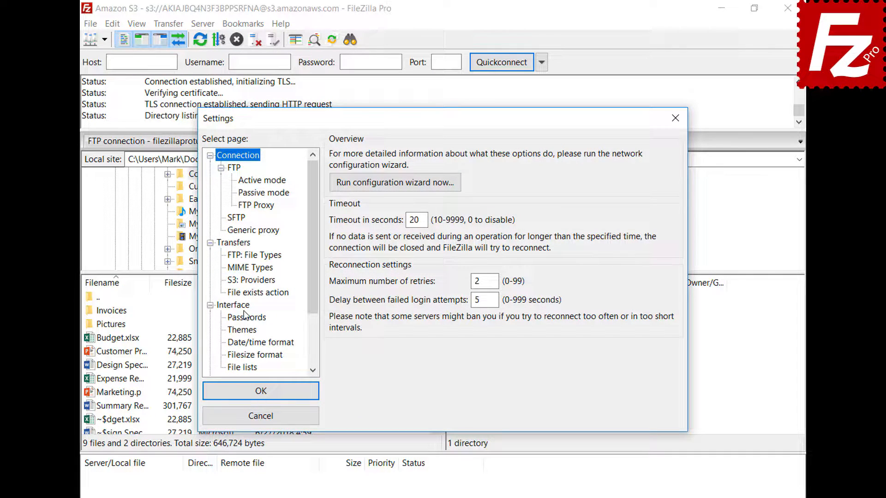
click(244, 306)
click(335, 322)
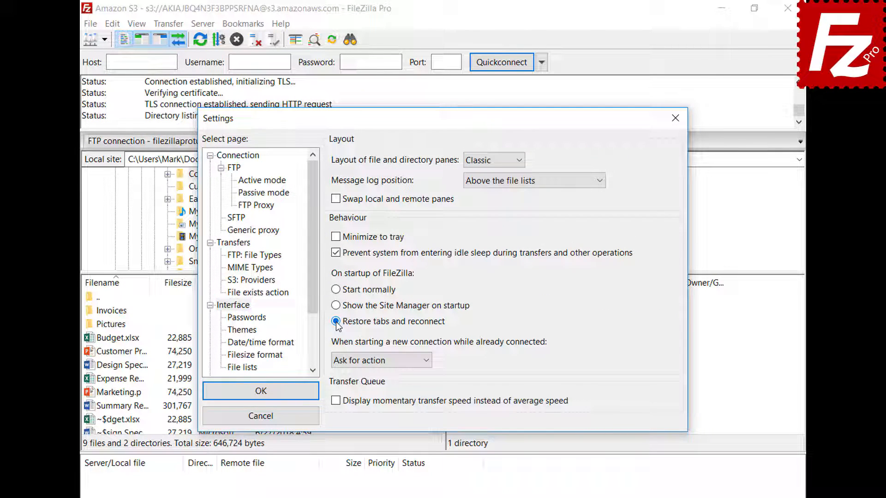
click(261, 390)
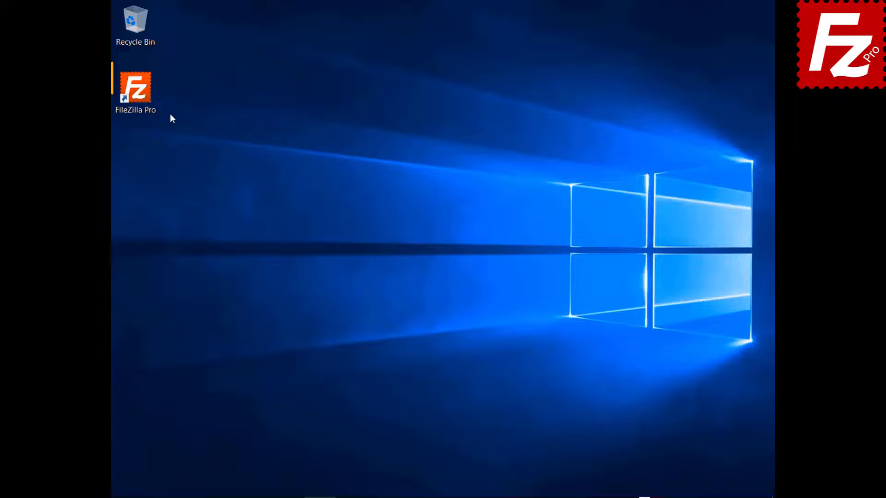
Relaunch FileZilla, close the Amazon S3 tab, and choose 'Connect in new tab' for new connections
double_click(135, 96)
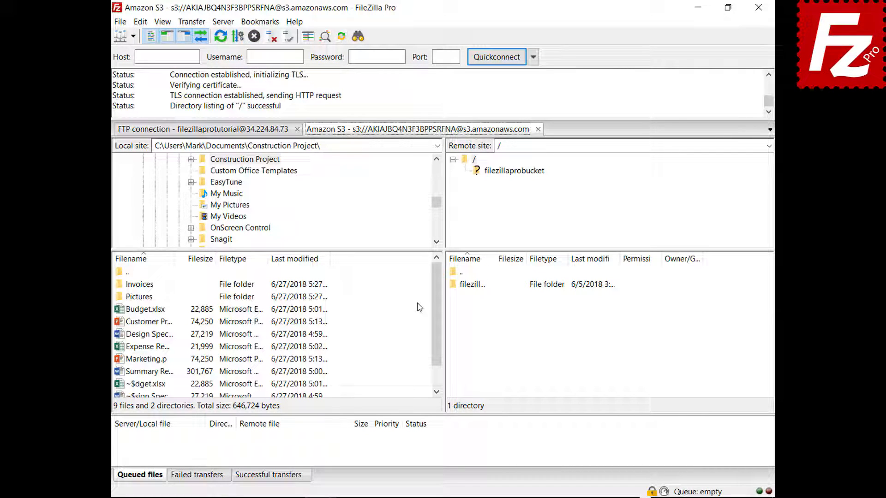
click(538, 130)
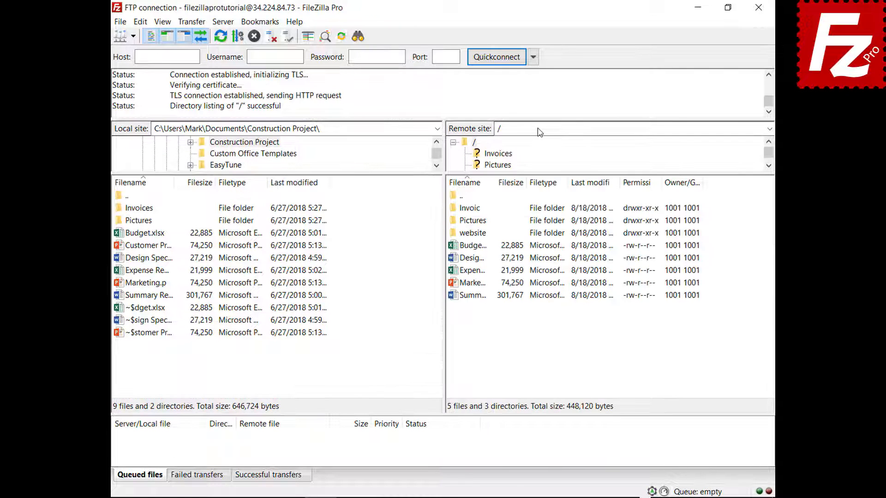
click(140, 21)
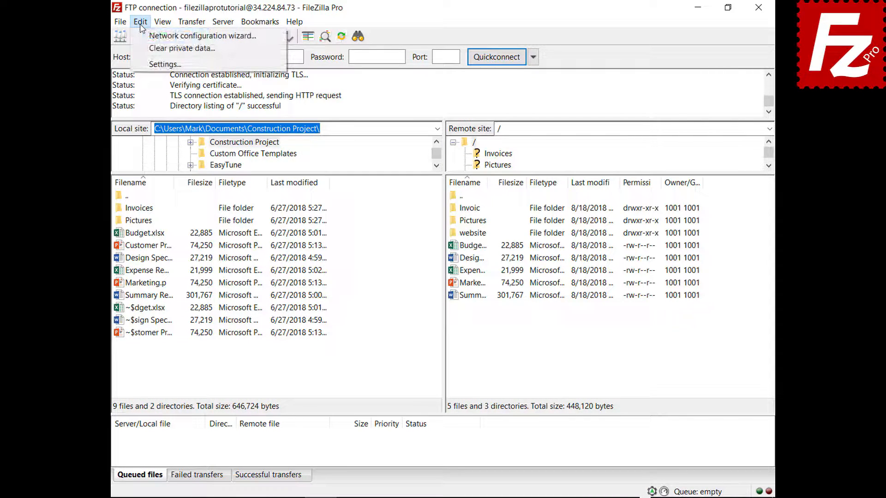
click(152, 64)
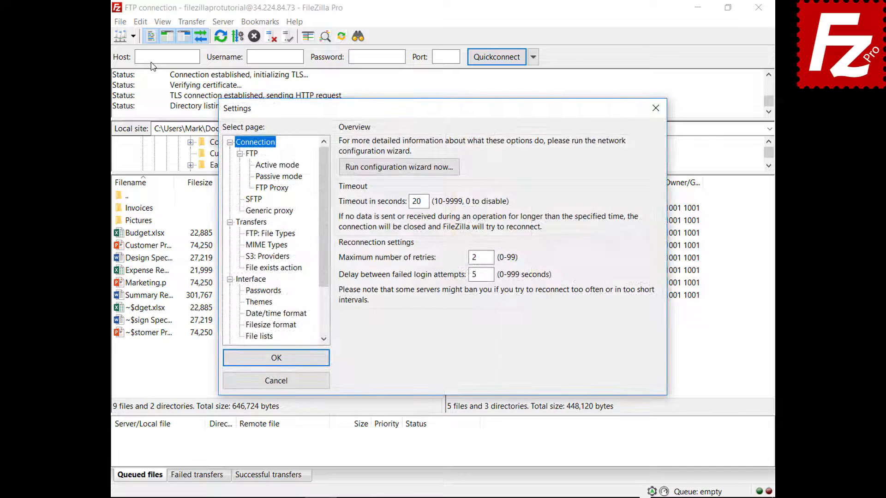
click(258, 282)
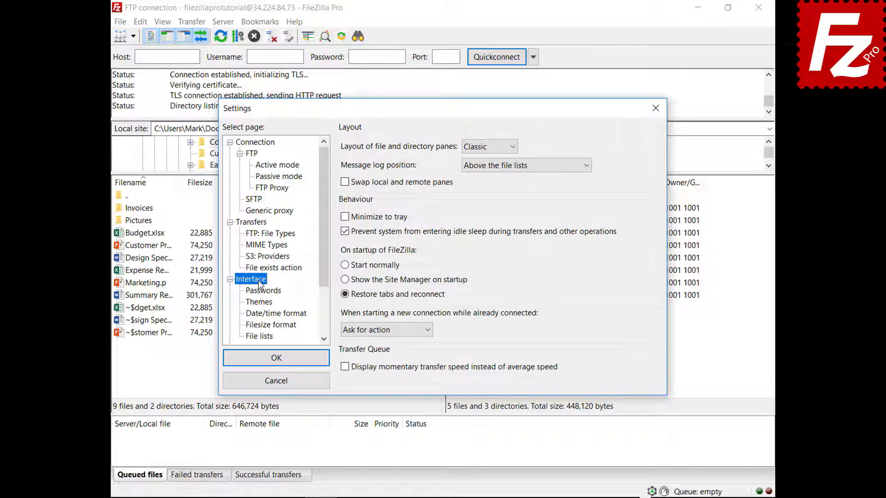
click(428, 329)
click(418, 354)
Save the settings and connect to Amazon S3 from the saved sites in a new tab
click(279, 362)
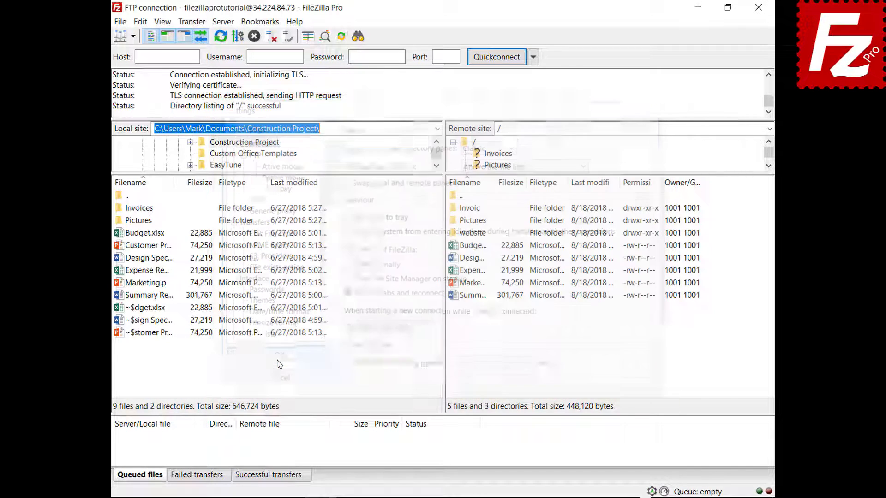
click(133, 37)
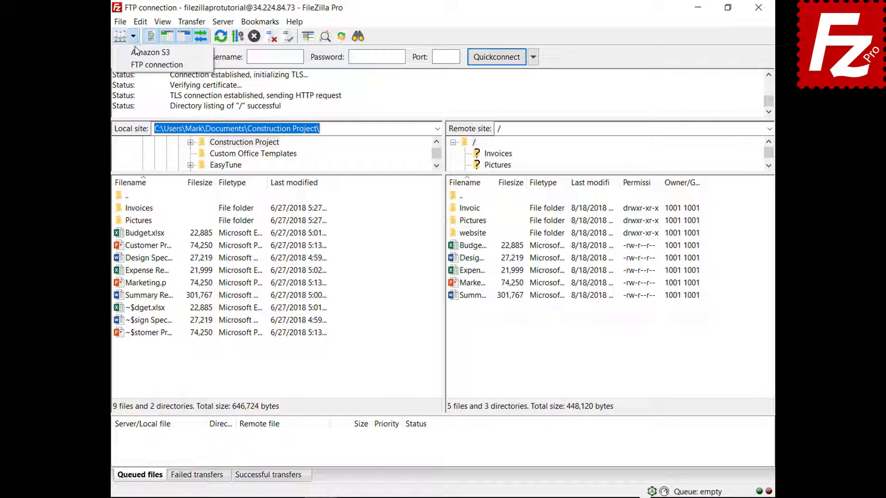
click(139, 55)
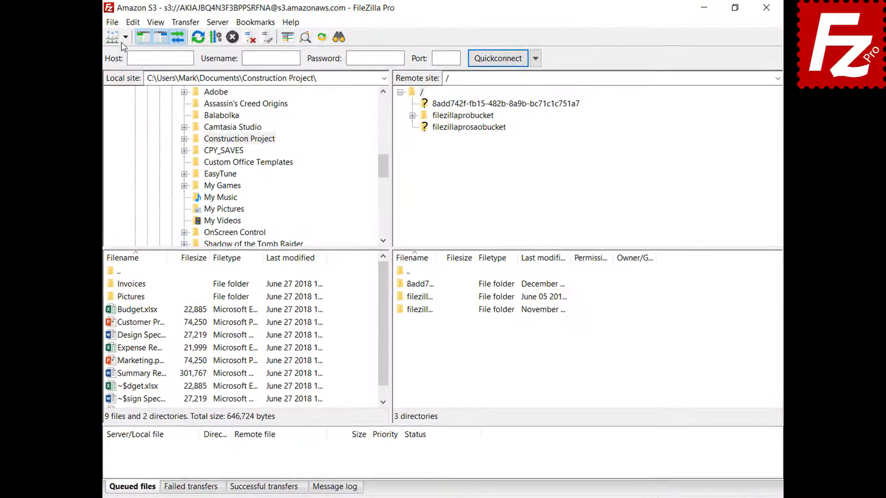
Connect to Amazon S3 in another tab, enter filezillaprobucket and open README with View/Edit
click(111, 40)
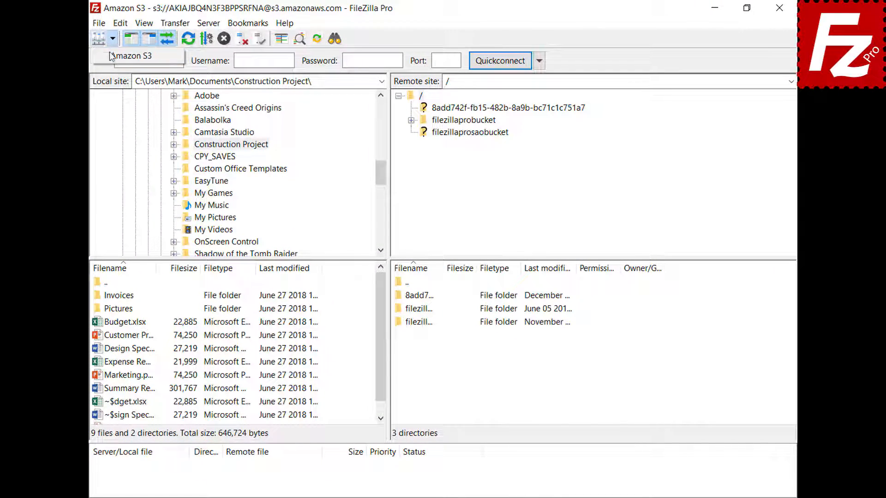
click(109, 56)
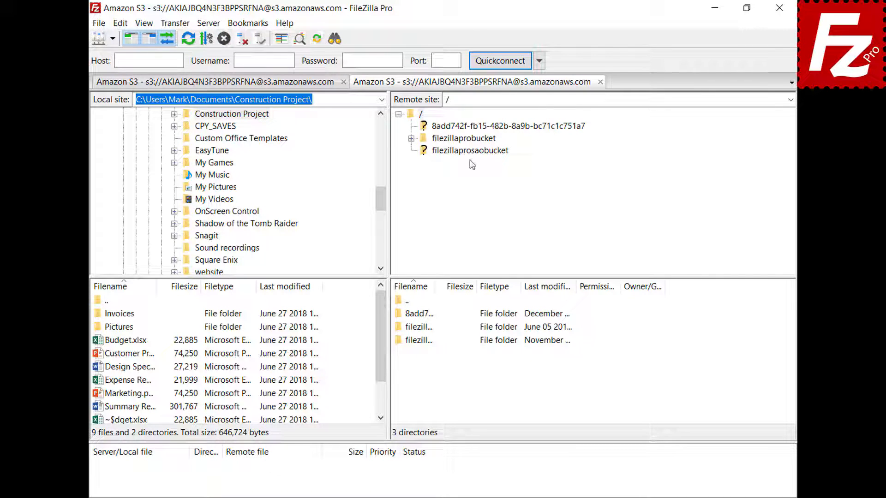
click(470, 143)
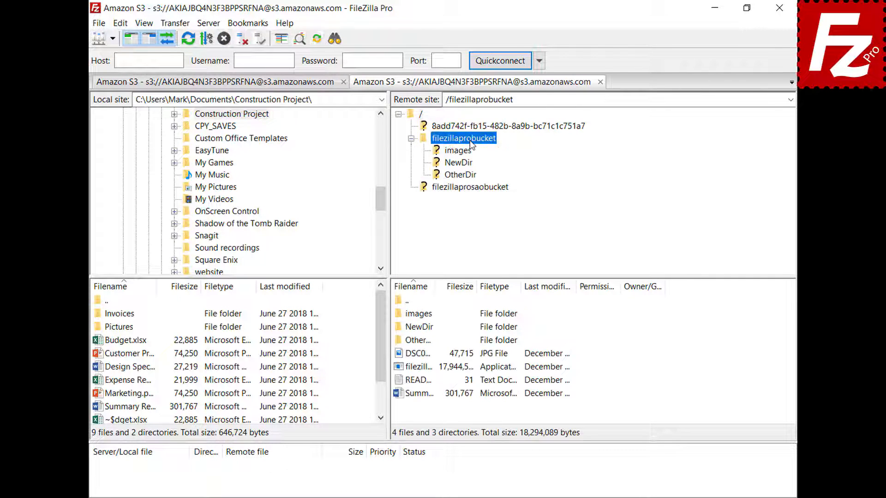
right_click(416, 381)
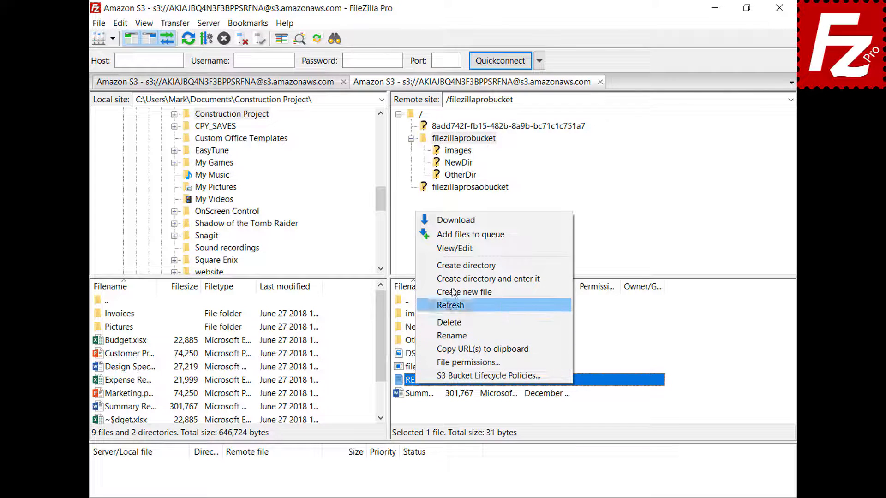
click(457, 251)
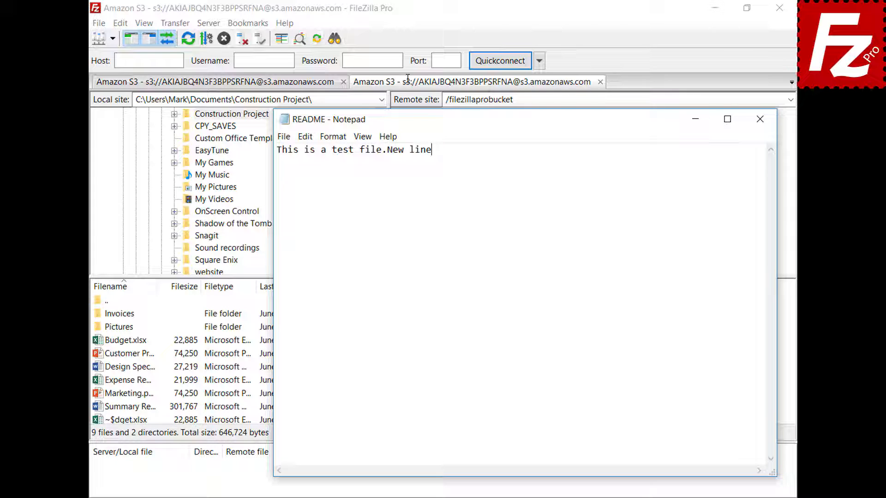
Add a second line 'New line' to README, save it in Notepad, and upload it back
key(Return)
text(New line)
click(760, 119)
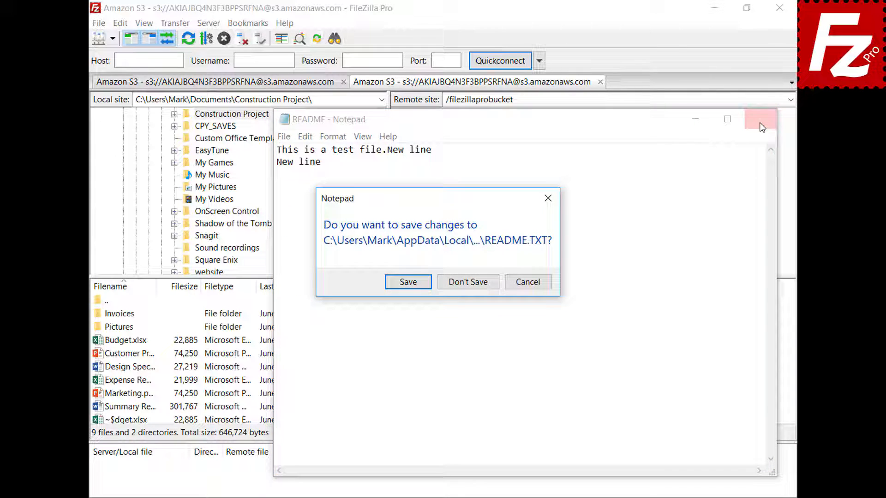
click(409, 283)
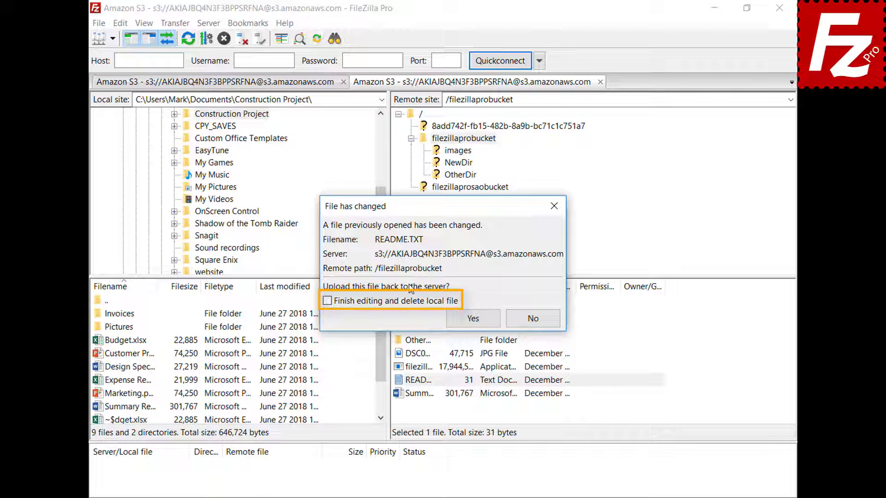
click(478, 319)
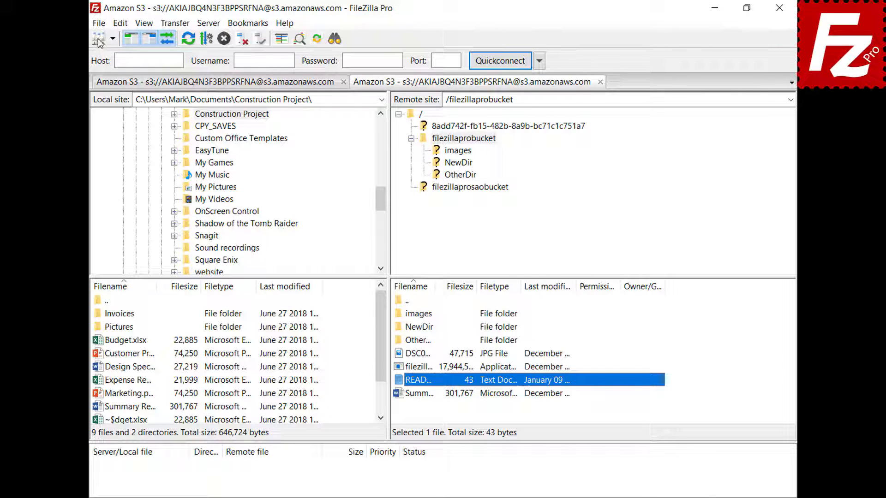
click(97, 23)
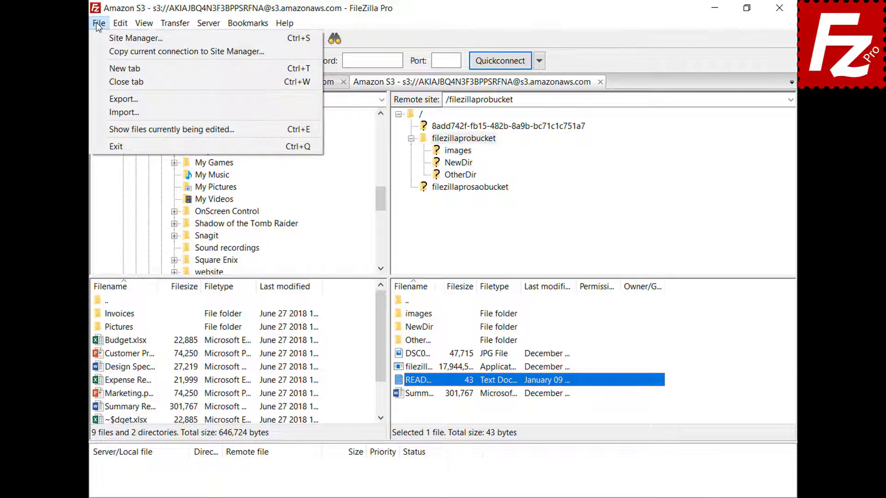
click(116, 126)
click(414, 225)
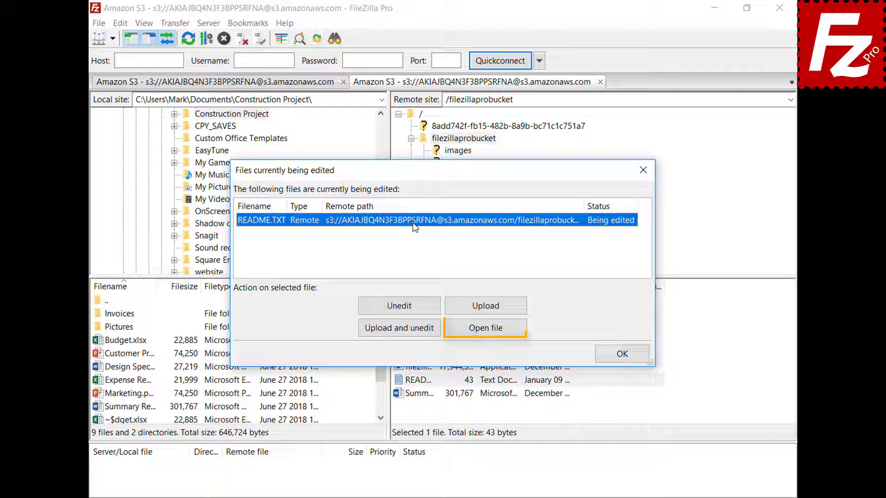
click(623, 353)
click(120, 24)
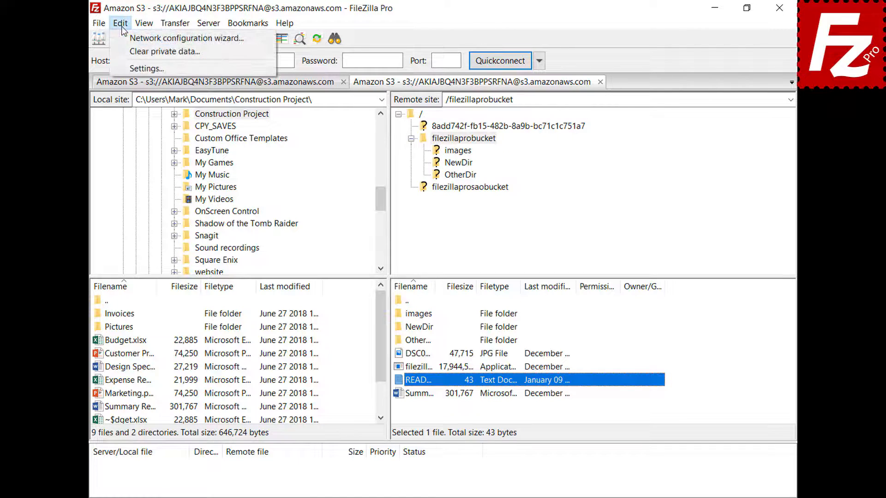
Add a custom filetype association opening jpg with C:\Windows\system32\mspaint.exe under File editing
click(126, 68)
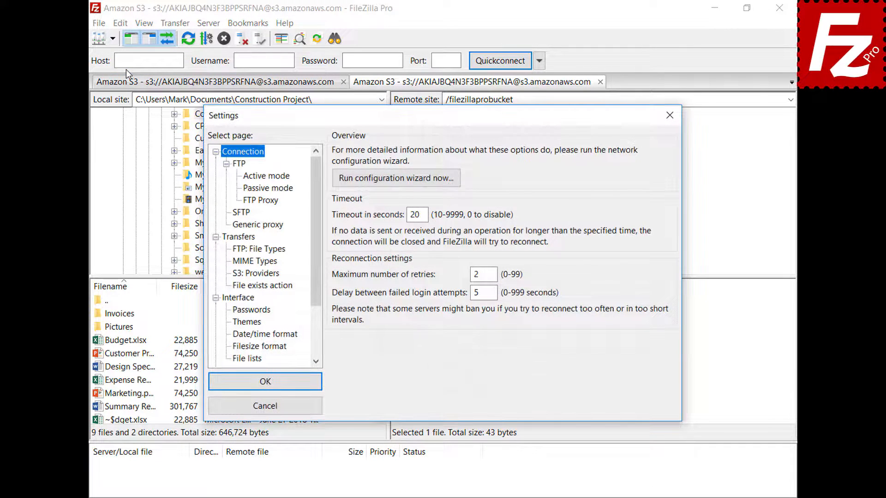
drag(314, 182, 321, 240)
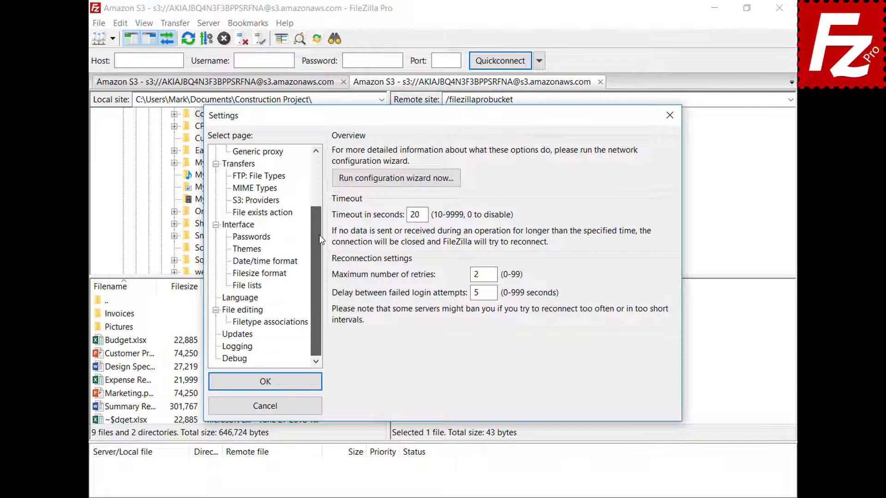
click(229, 312)
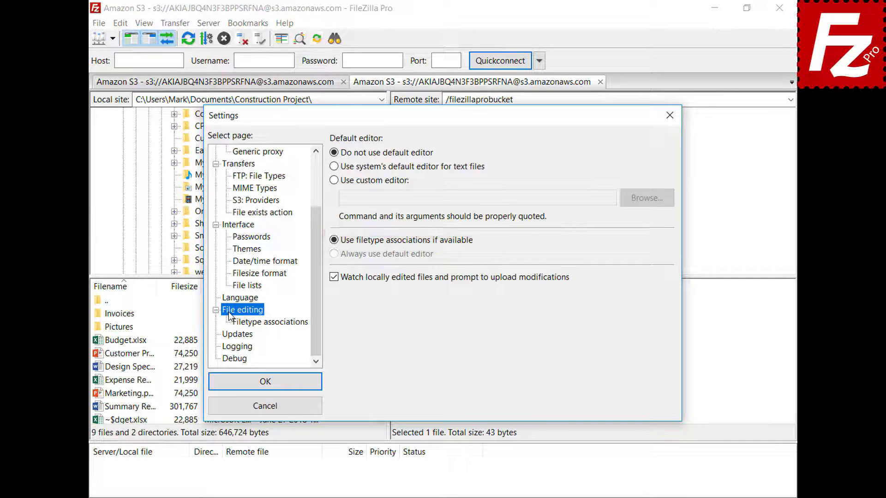
click(277, 325)
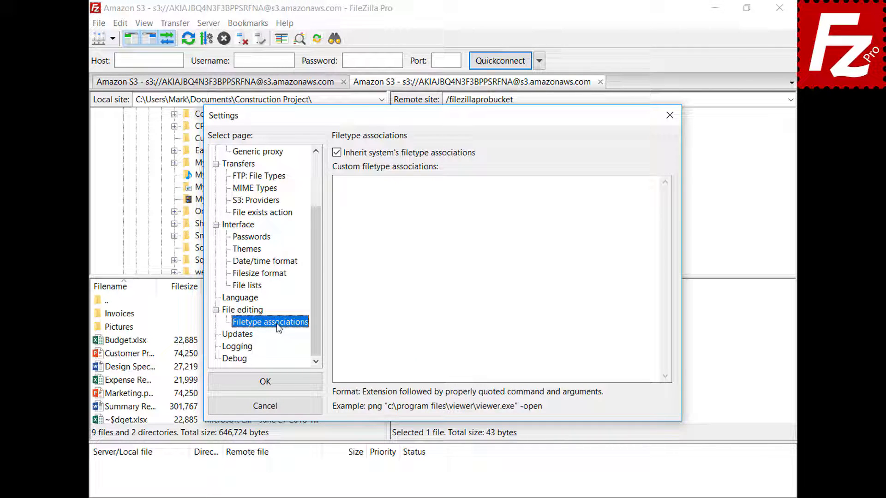
click(639, 192)
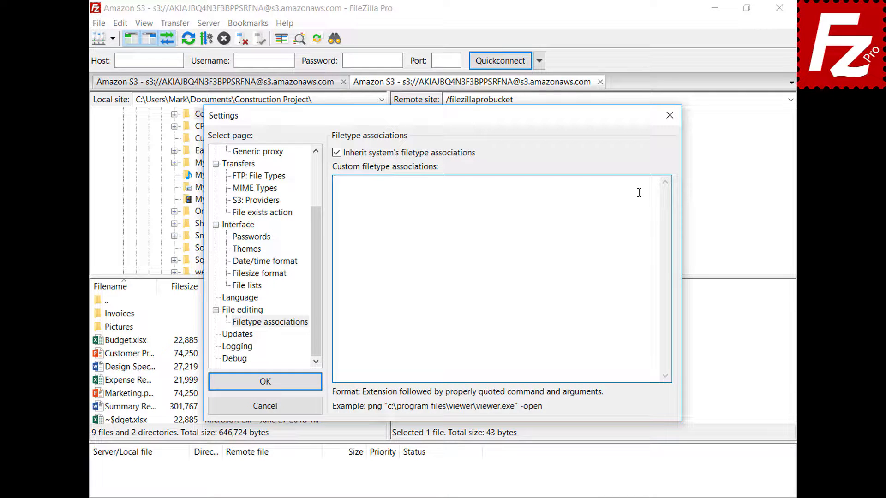
text(jpg "C:\Windows\system32\mspaint.exe")
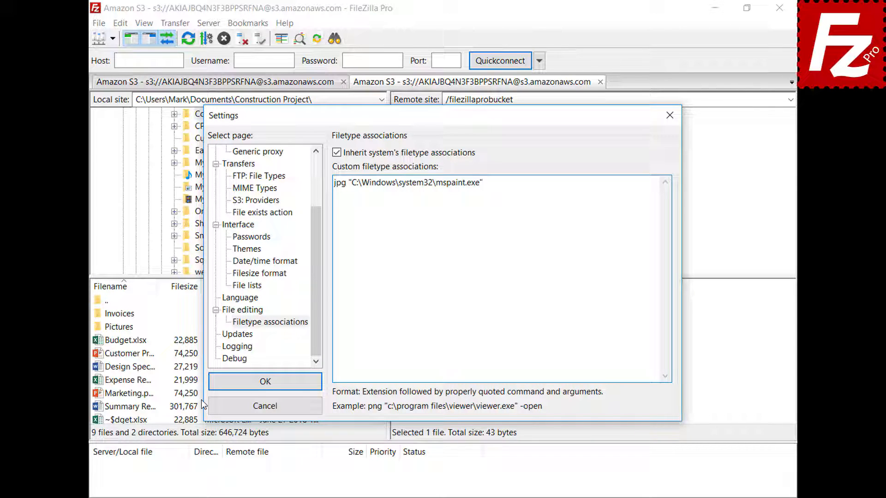
click(217, 388)
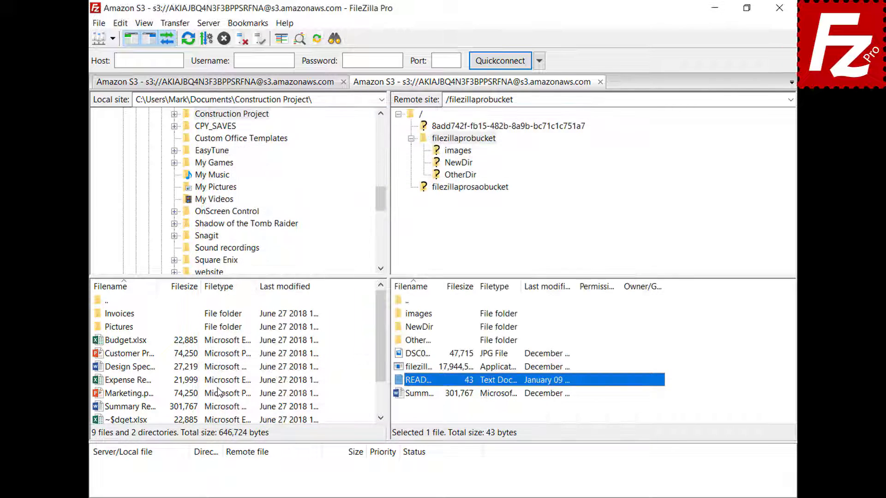
View the remote DSC0 JPG image in Paint, then close Paint
right_click(399, 354)
click(435, 392)
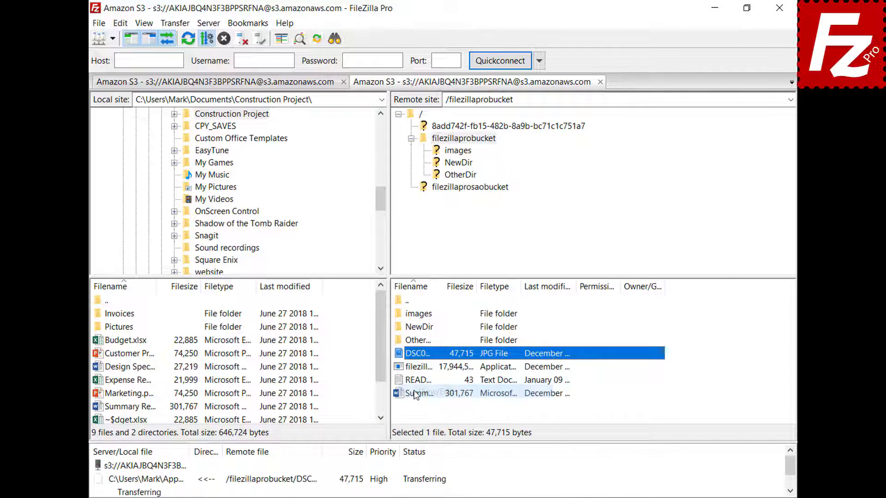
click(704, 63)
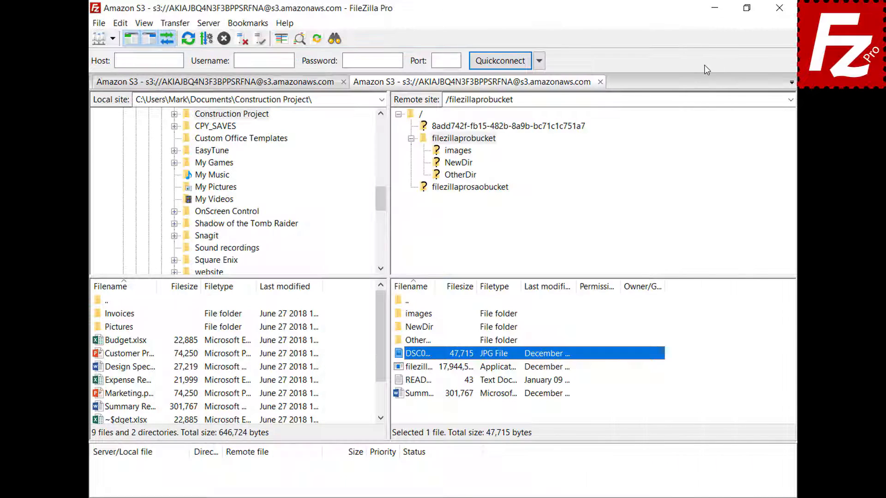
Open the Settings window on its File editing page
click(120, 25)
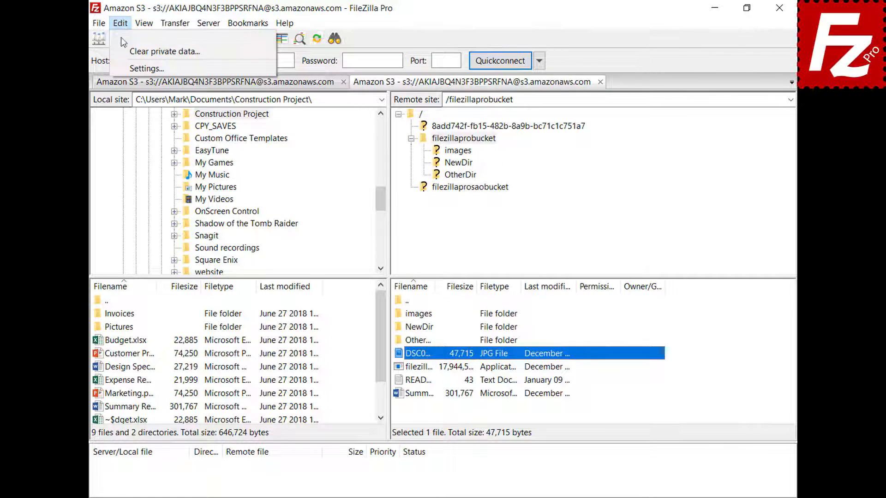
click(128, 68)
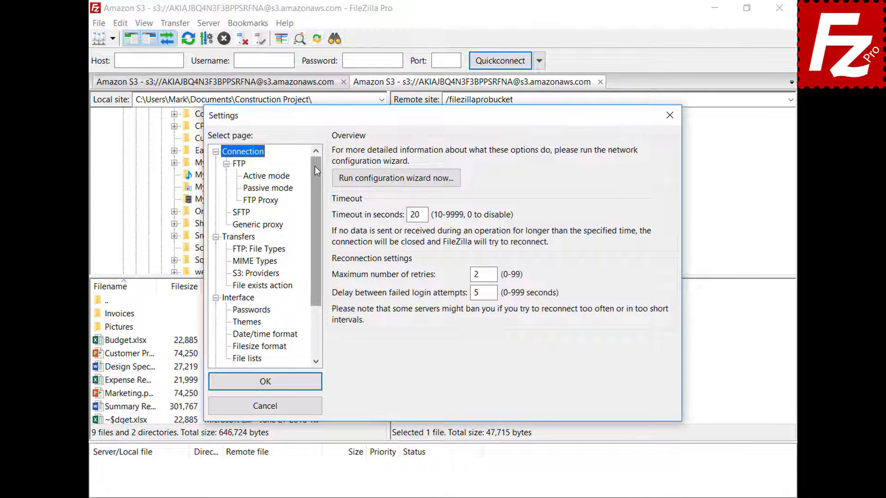
drag(314, 164, 317, 215)
click(228, 312)
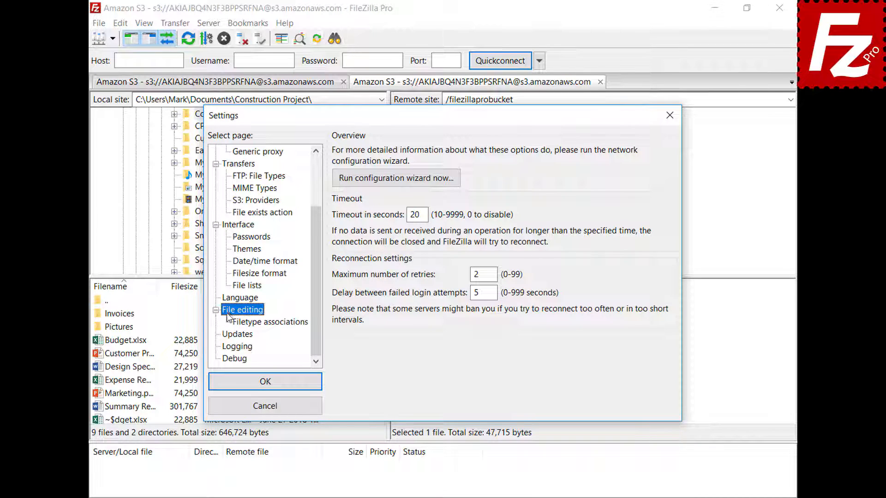
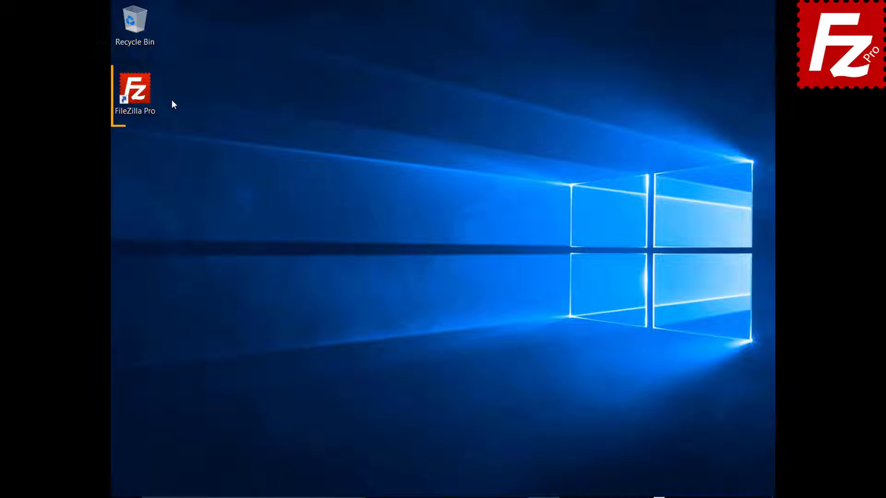
Launch FileZilla Pro, connect to the saved FTP site, and begin adding a bookmark
double_click(138, 92)
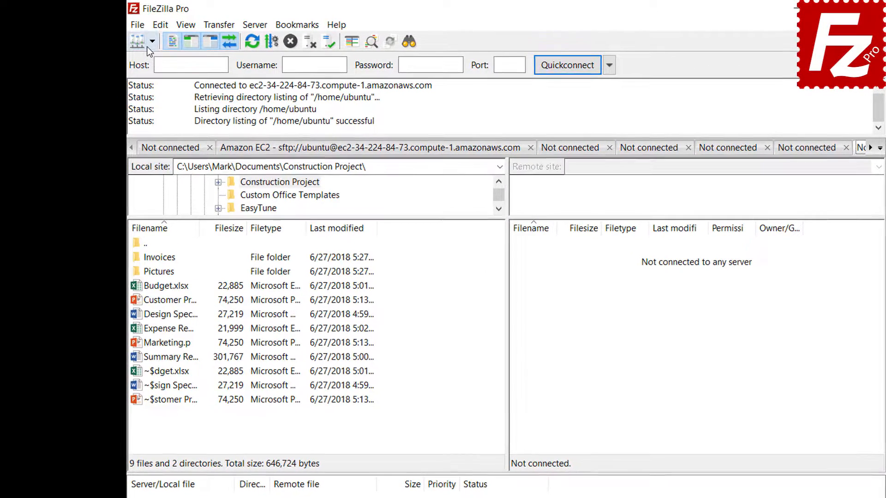
click(151, 43)
click(155, 64)
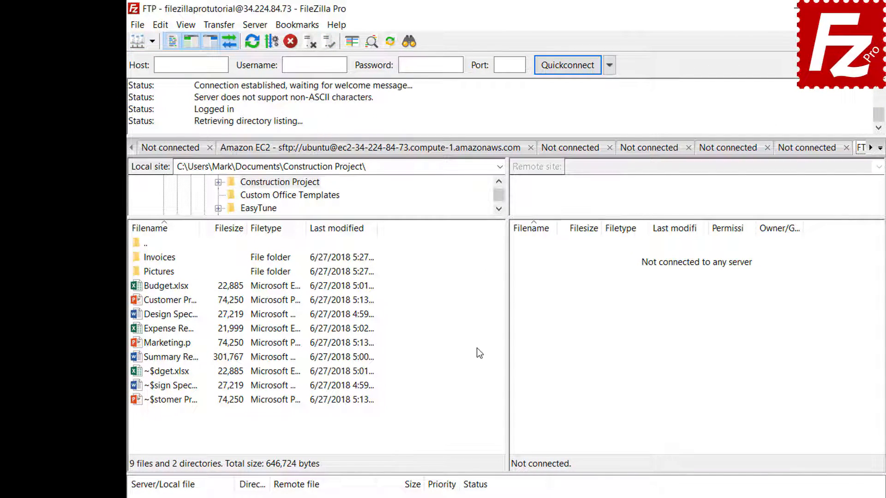
click(300, 27)
click(300, 41)
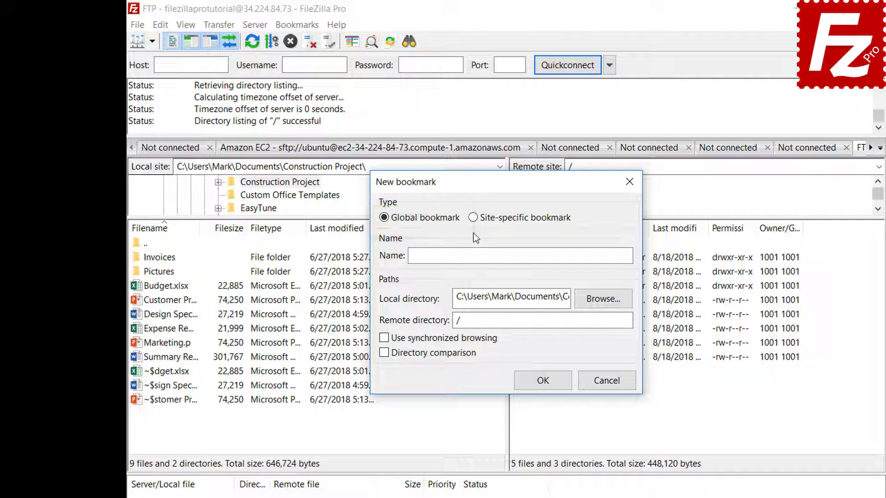
Save site-specific bookmark 'FTP-Pictures' with the local Pictures folder and remote /Pictures
click(473, 218)
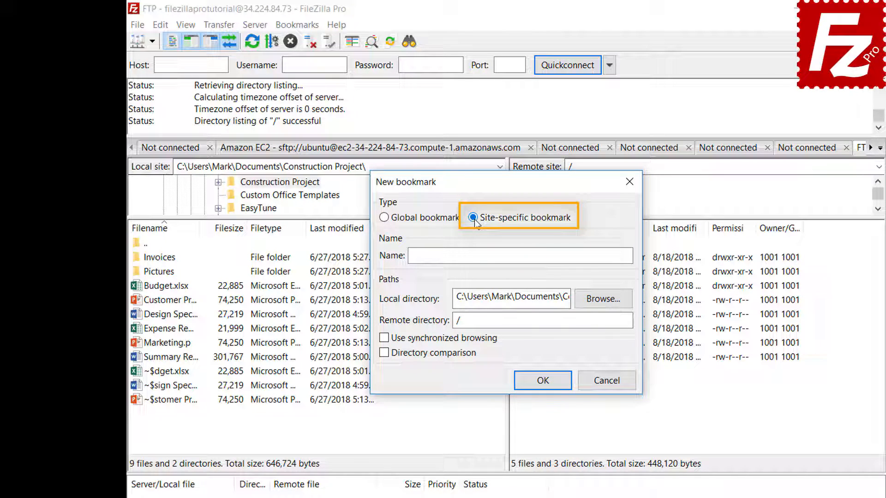
click(586, 253)
text(FT)
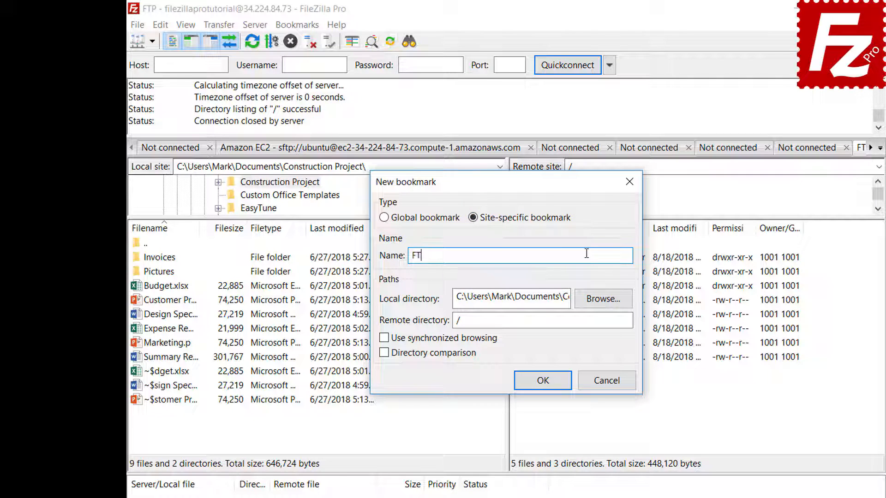
text(P-Pictures)
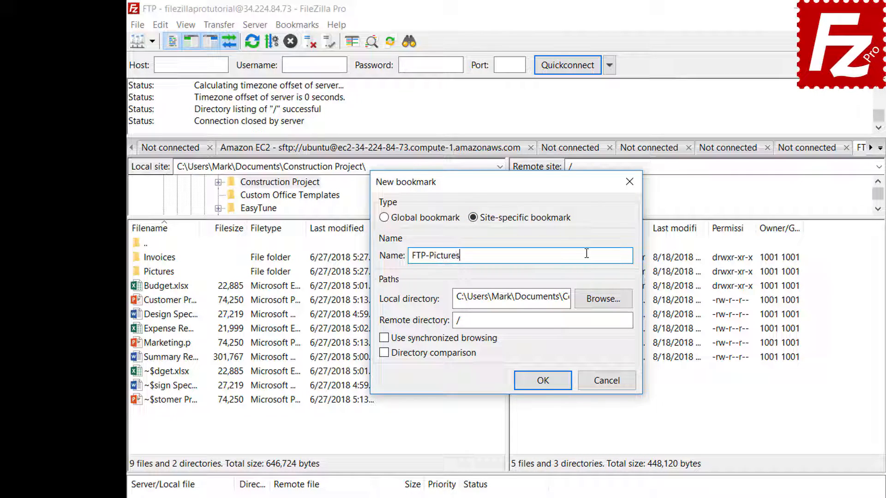
click(602, 298)
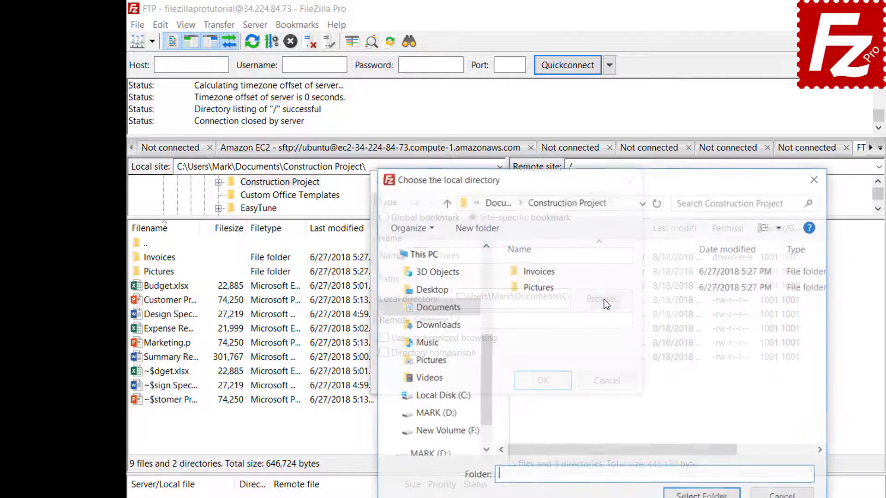
double_click(540, 288)
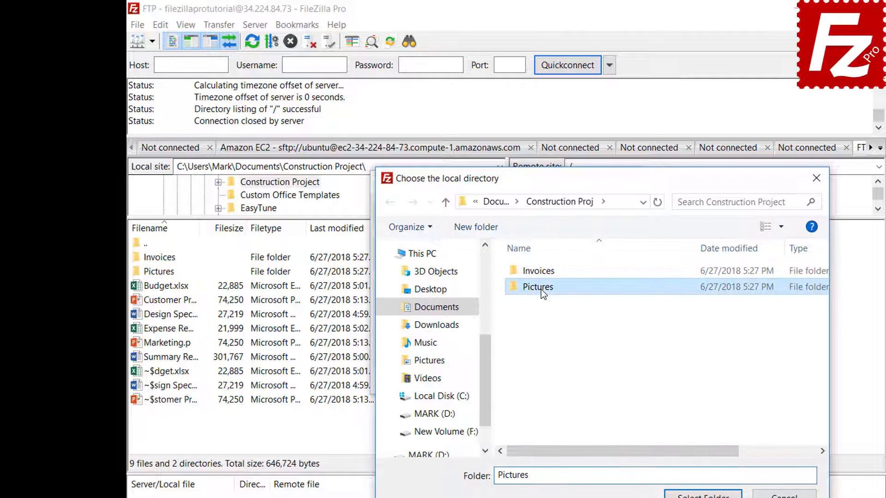
click(702, 494)
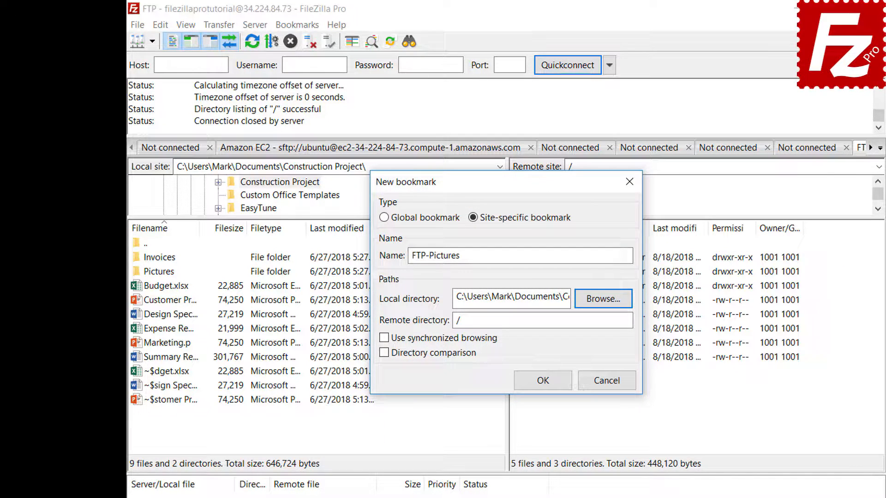
click(605, 323)
text(Pictures)
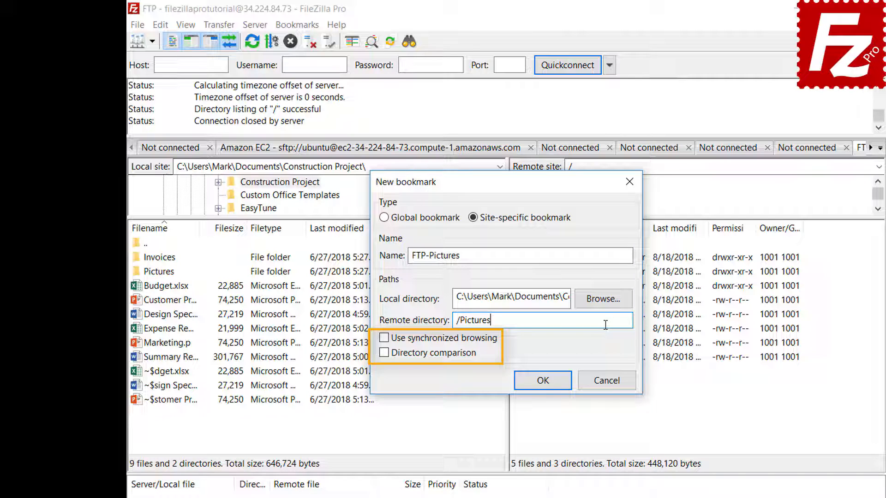
click(553, 383)
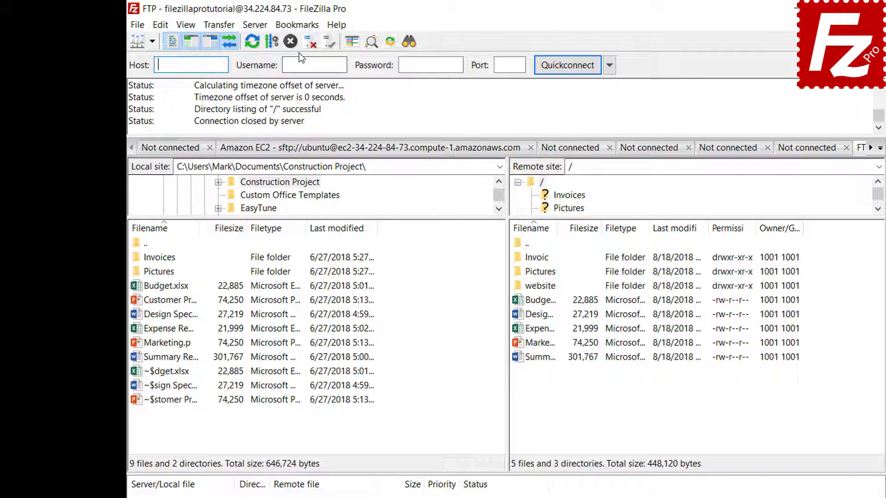
Open the FTP-Pictures bookmark, then disconnect from the FTP server
click(298, 26)
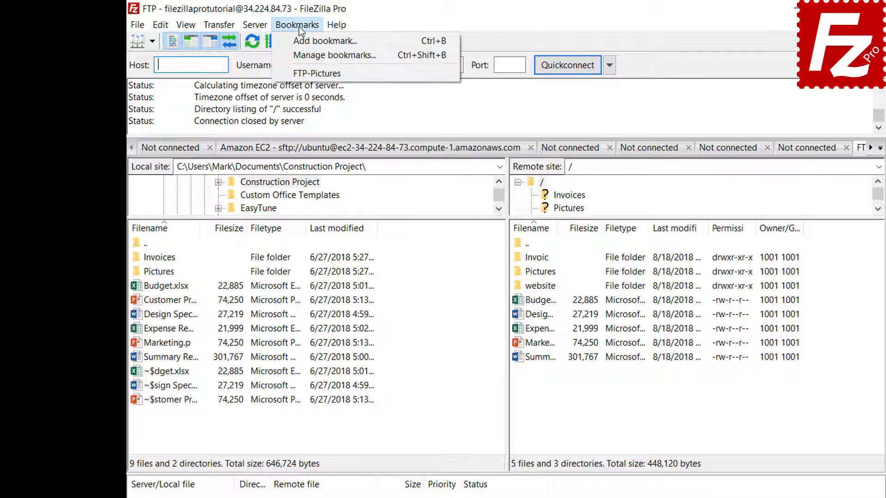
click(299, 73)
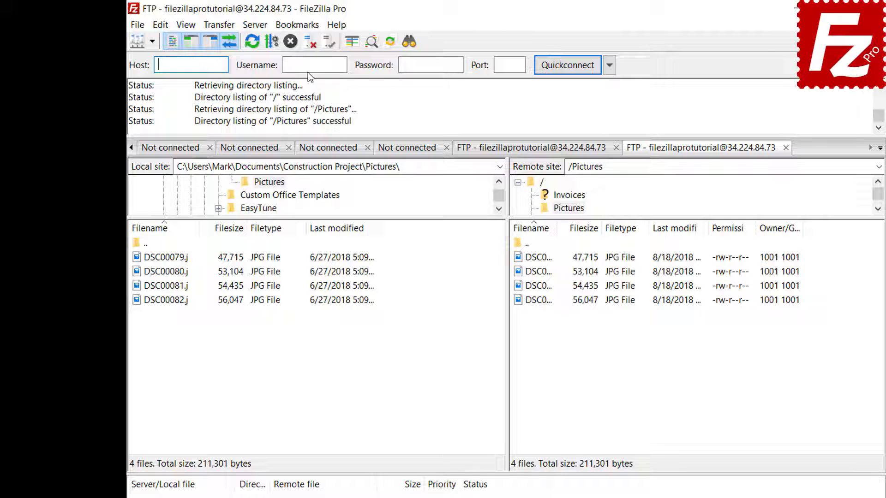
click(309, 47)
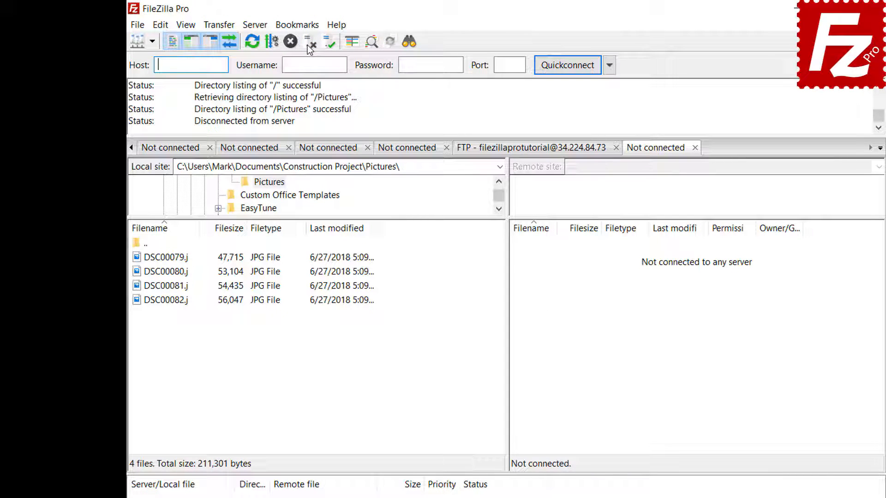
Reconnect by selecting FTP-Pictures in the Site Manager and connecting
click(137, 26)
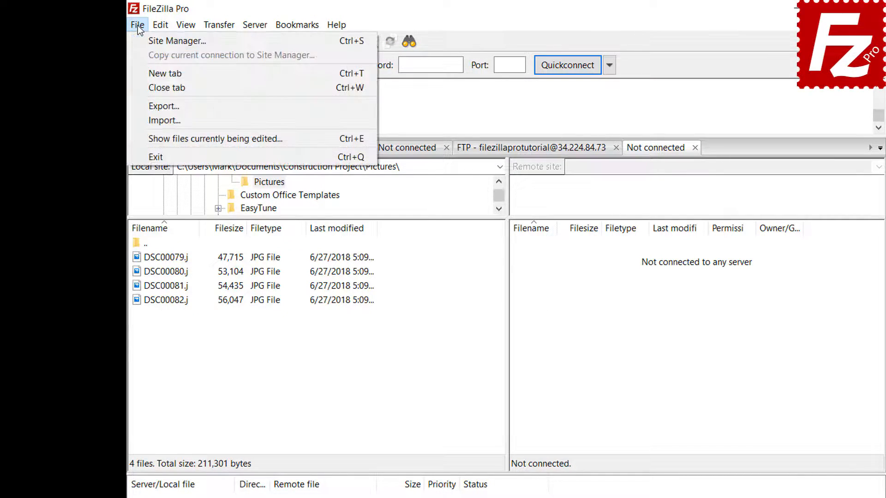
click(144, 41)
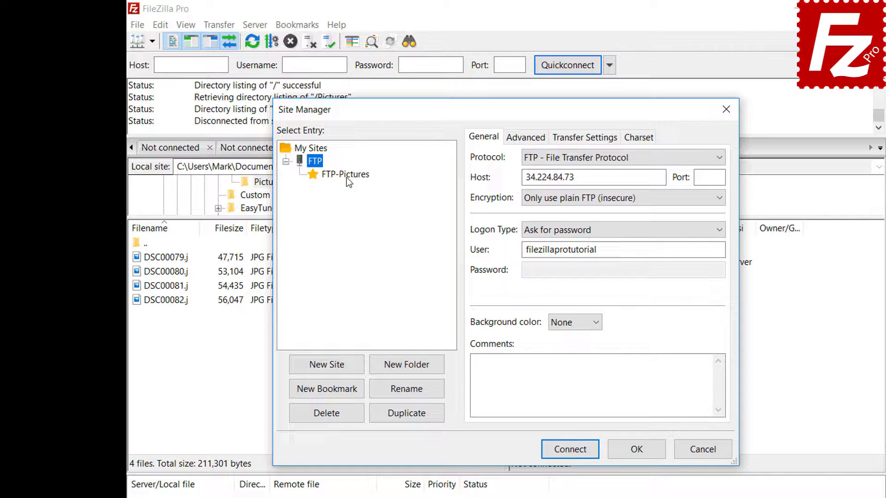
click(346, 175)
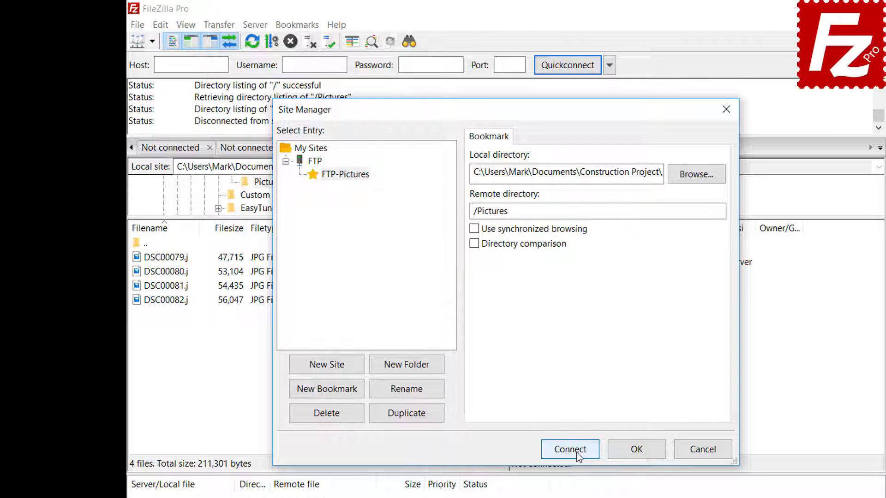
click(576, 452)
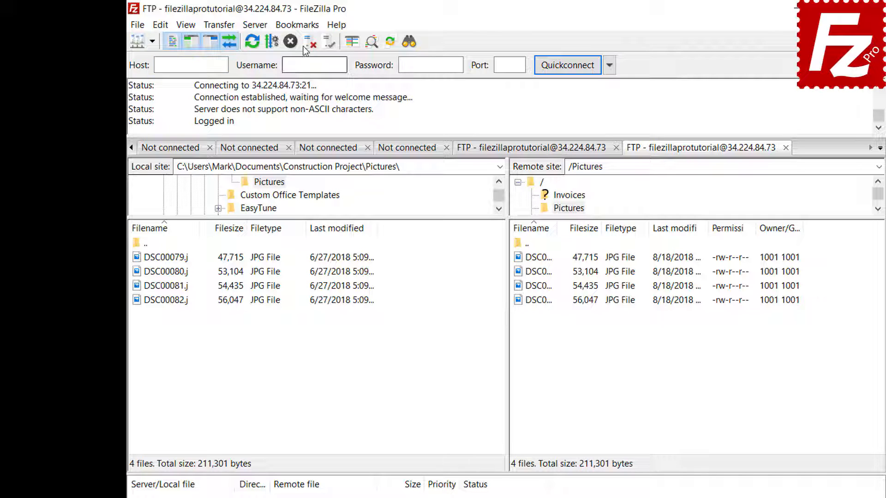
Inspect the FTP-Pictures entry in the bookmark manager
click(303, 26)
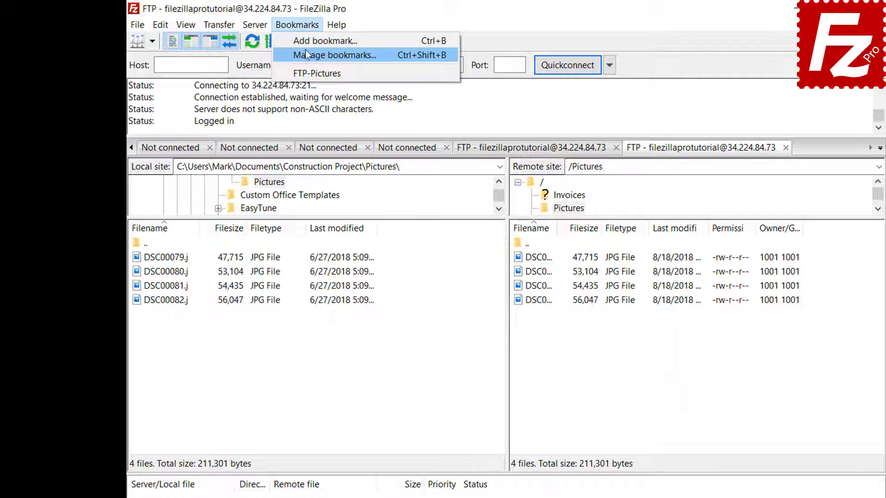
click(305, 51)
click(387, 222)
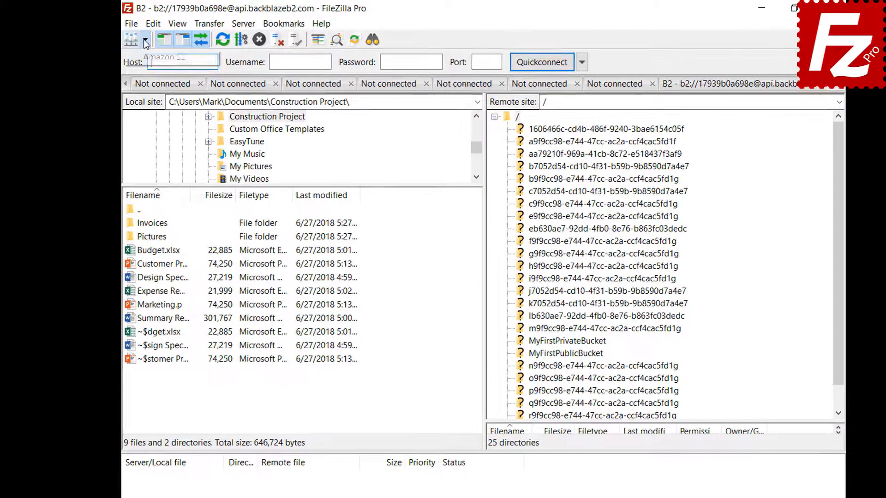
Connect to the Amazon S3 site and bring up the Interface settings
click(145, 40)
click(145, 56)
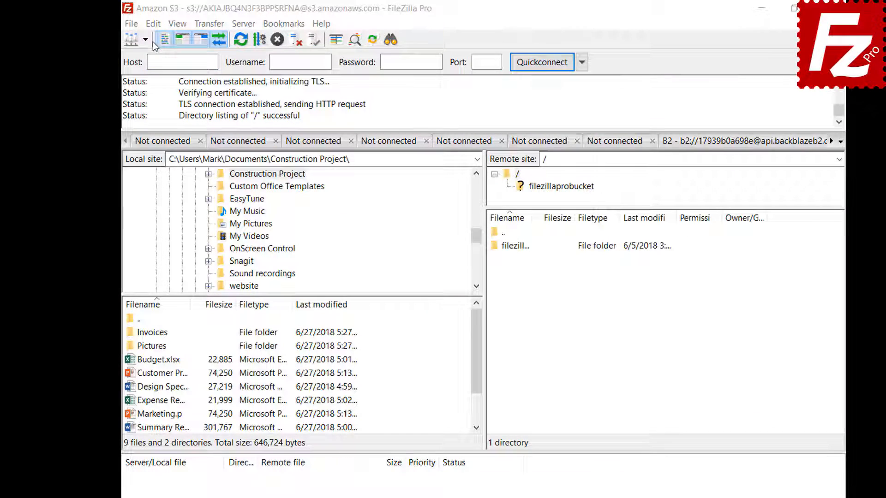
click(153, 26)
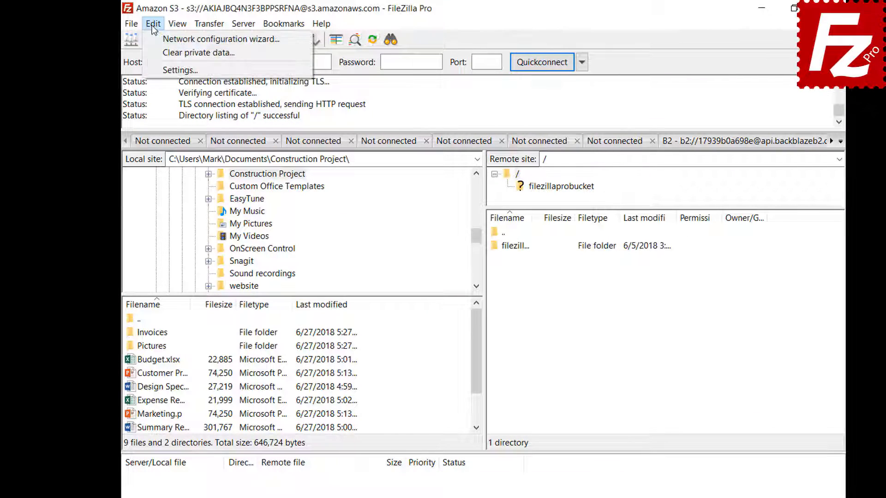
click(155, 73)
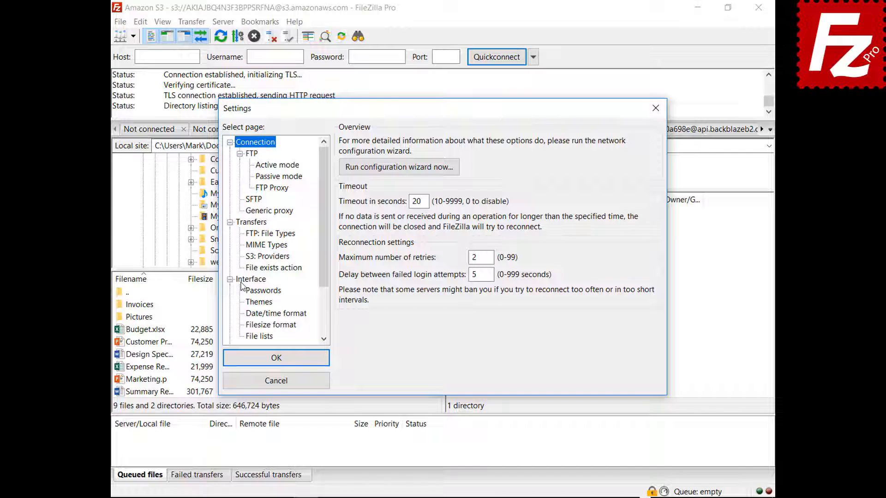
click(256, 298)
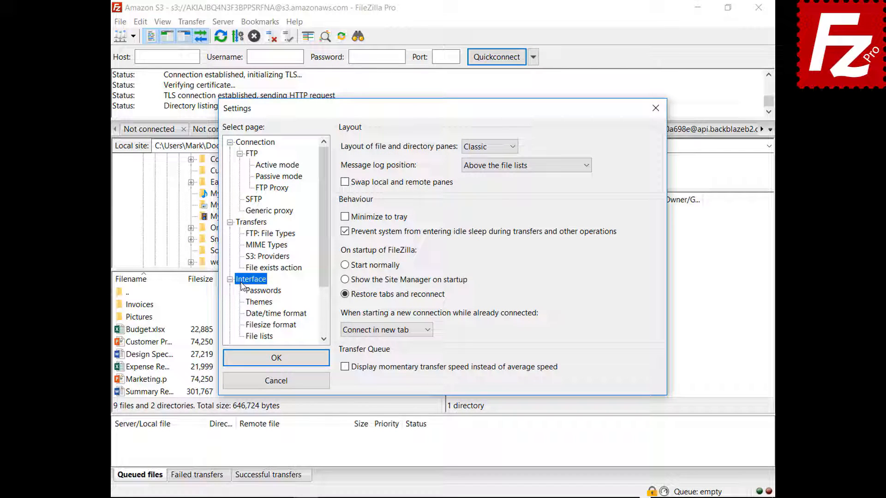
Preview the Explorer, Widescreen and Blackboard pane layouts
click(488, 147)
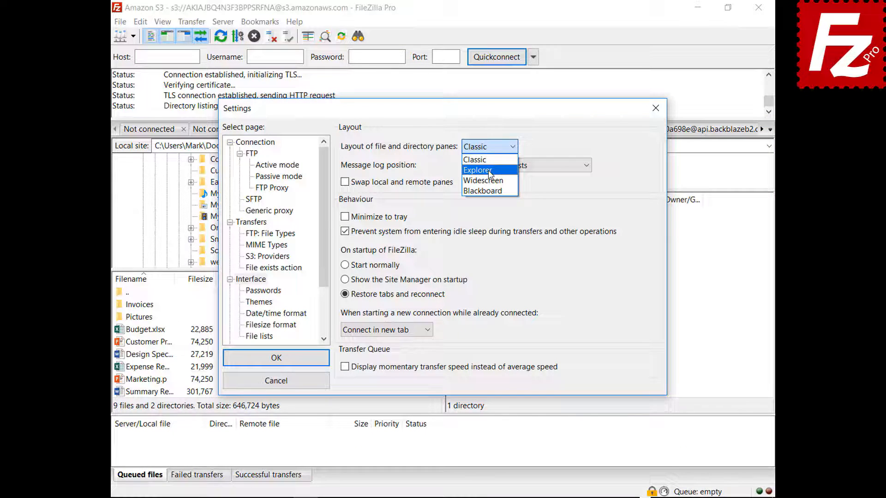
click(489, 166)
drag(447, 111, 462, 497)
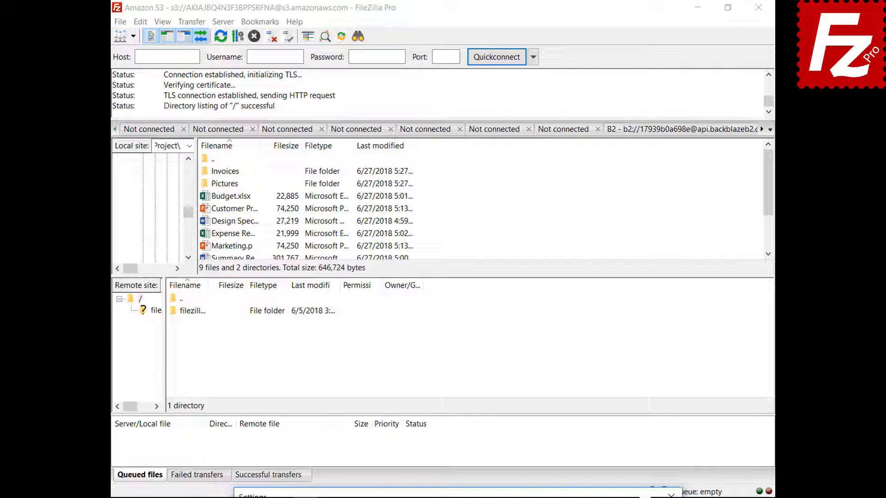
drag(461, 496, 440, 110)
click(481, 149)
click(479, 182)
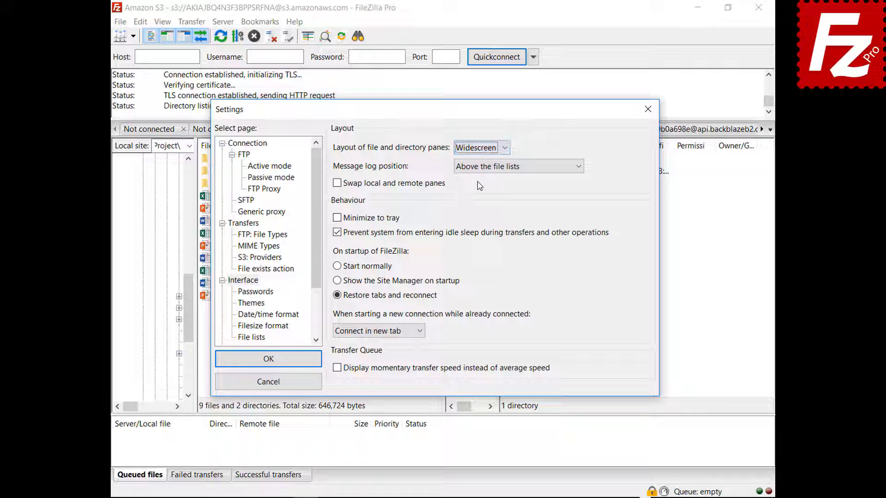
mouse_move(449, 119)
mouse_down()
mouse_move(470, 497)
mouse_move(449, 119)
mouse_up()
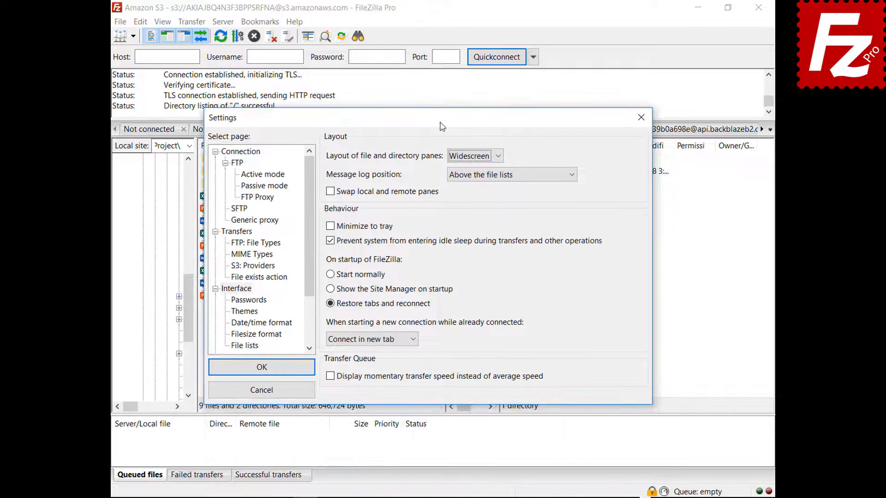
click(477, 159)
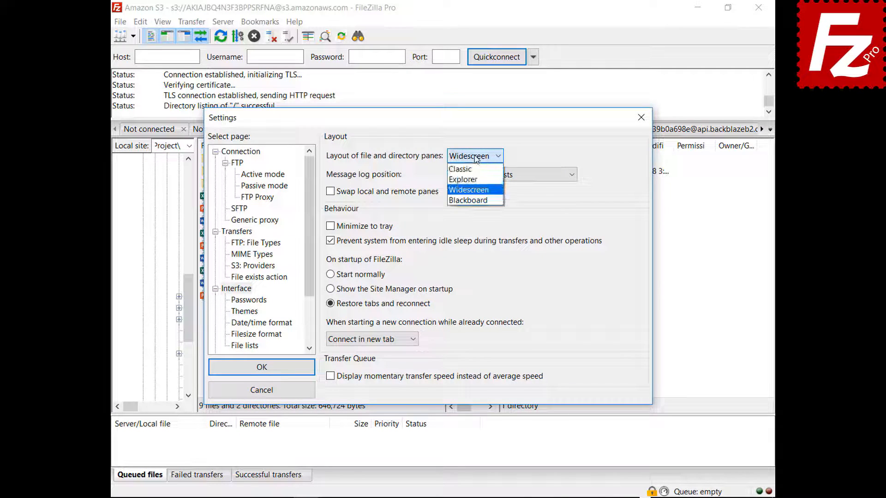
click(472, 200)
drag(473, 118, 474, 492)
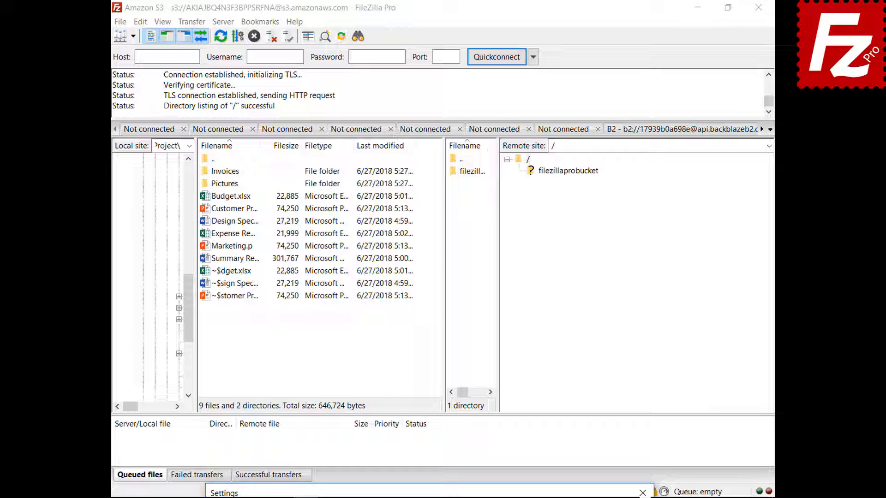
drag(428, 488, 406, 121)
Choose the Classic layout and place the message log next to the transfer queue
click(453, 166)
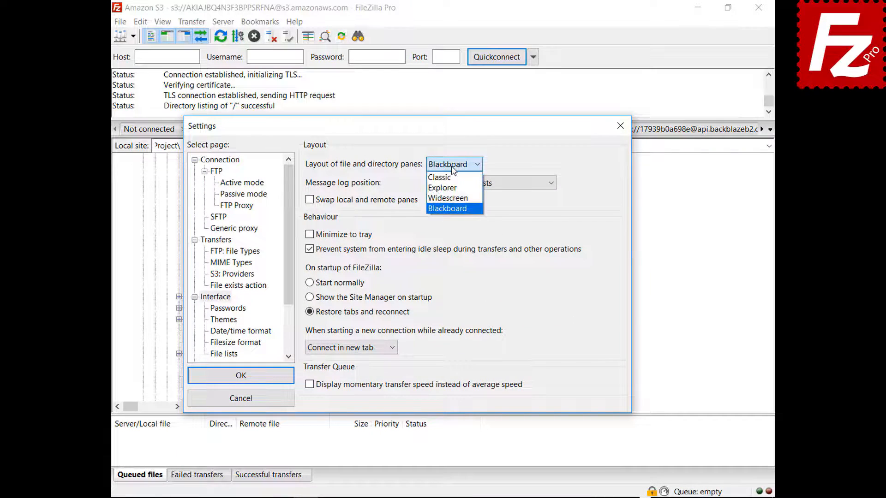
click(441, 177)
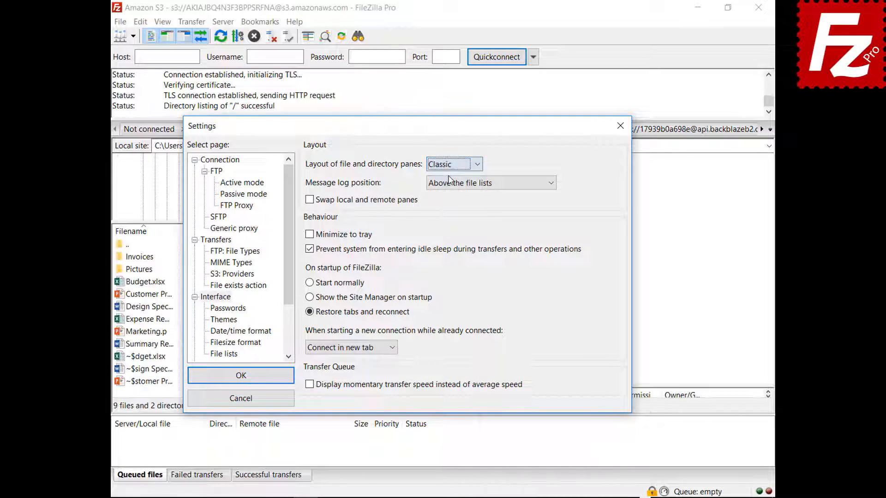
click(476, 185)
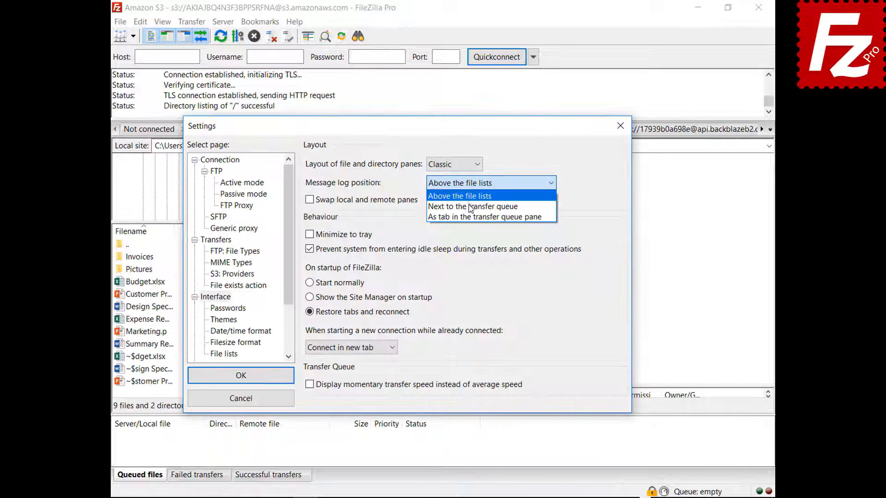
click(469, 205)
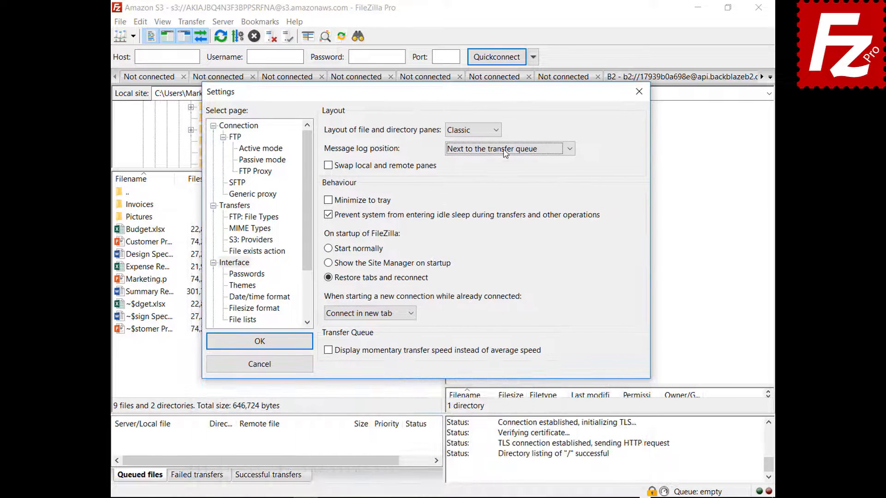
Show the message log as a tab in the transfer queue pane and enable Minimize to tray
click(504, 149)
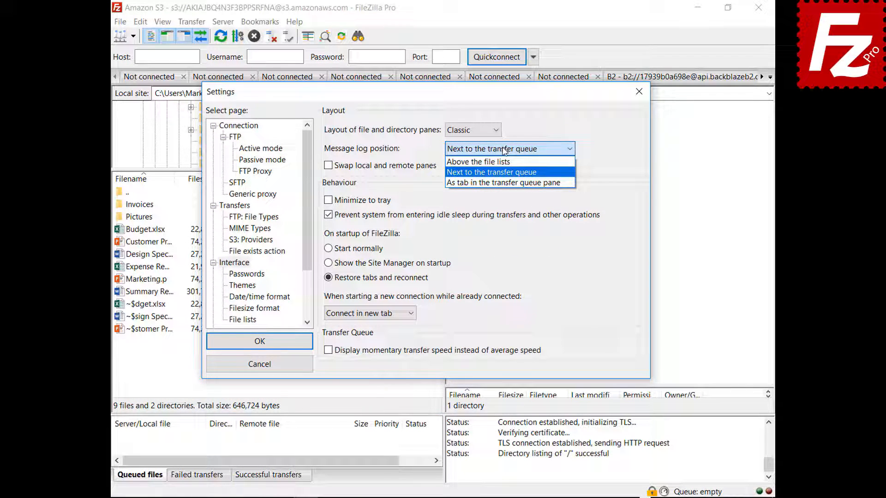
click(499, 184)
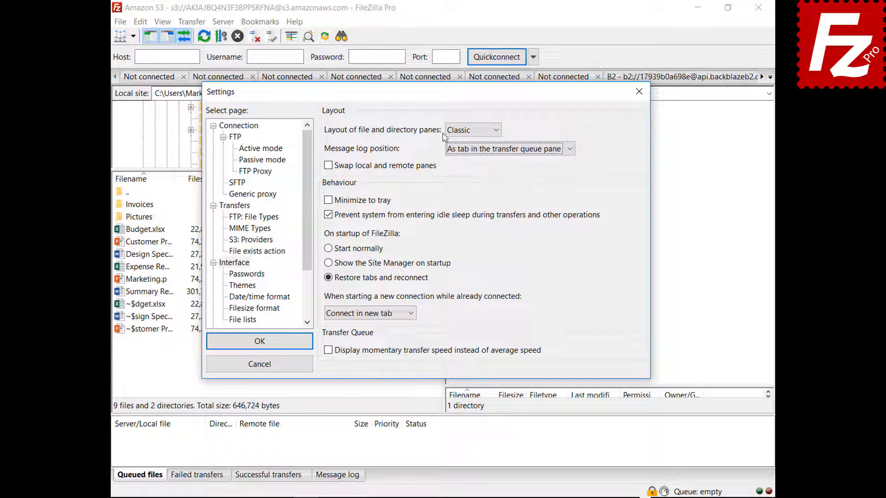
key(Return)
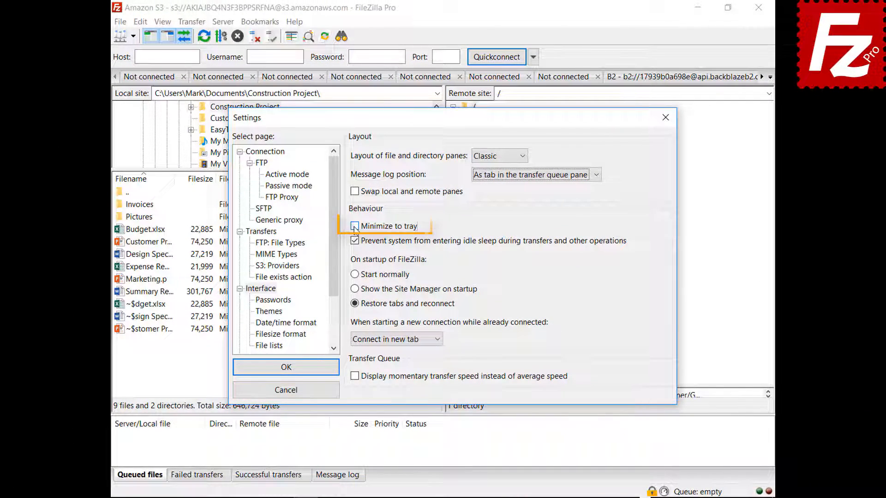
click(354, 227)
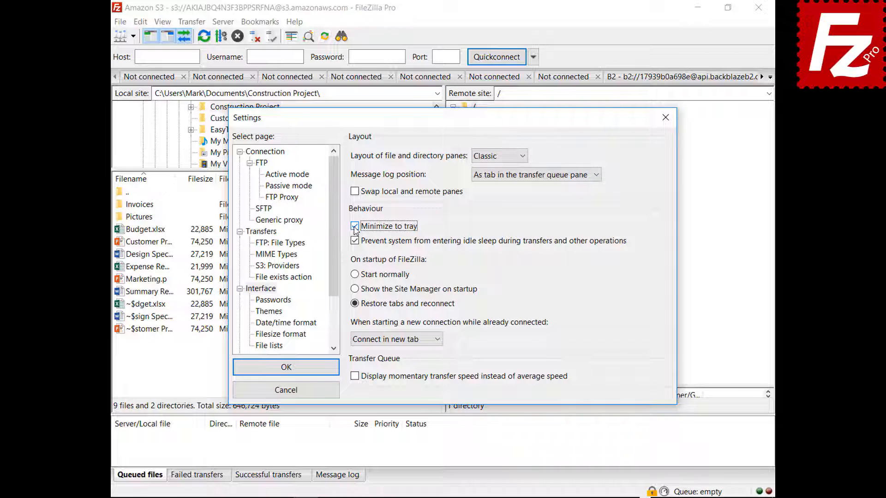
click(286, 368)
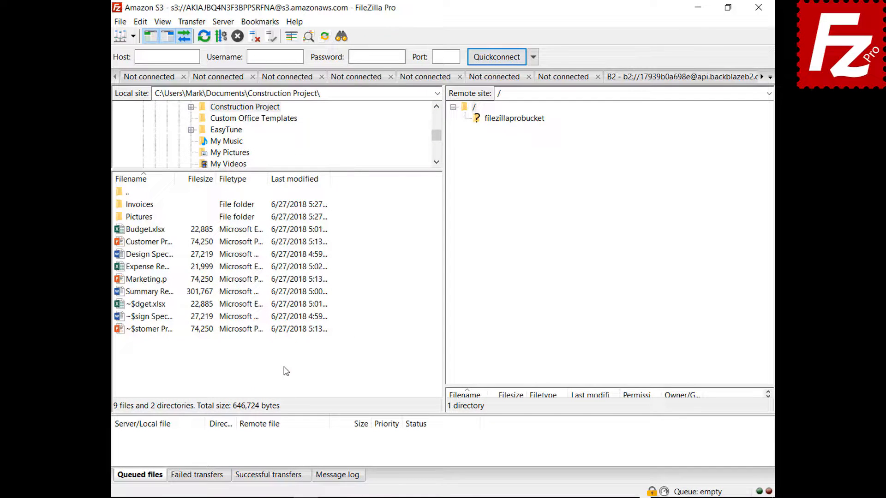
Minimize FileZilla Pro to the tray, restore it, and reopen Settings
click(697, 8)
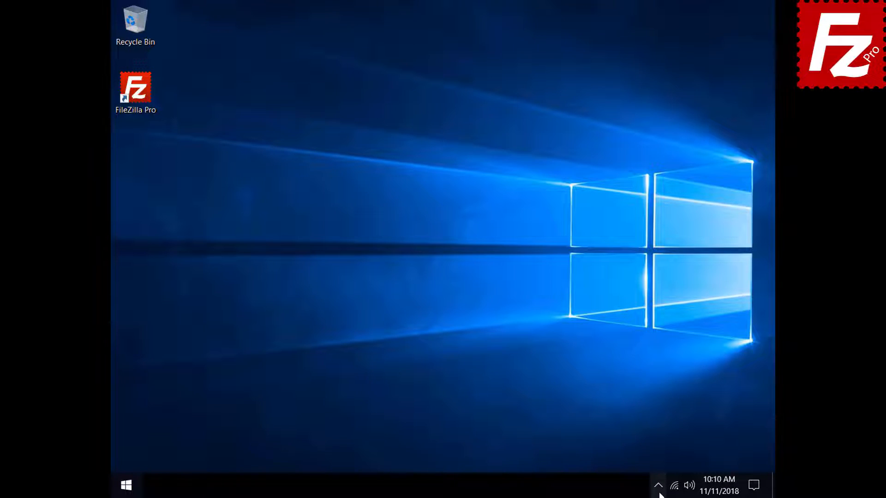
click(658, 485)
click(667, 461)
click(140, 22)
click(155, 64)
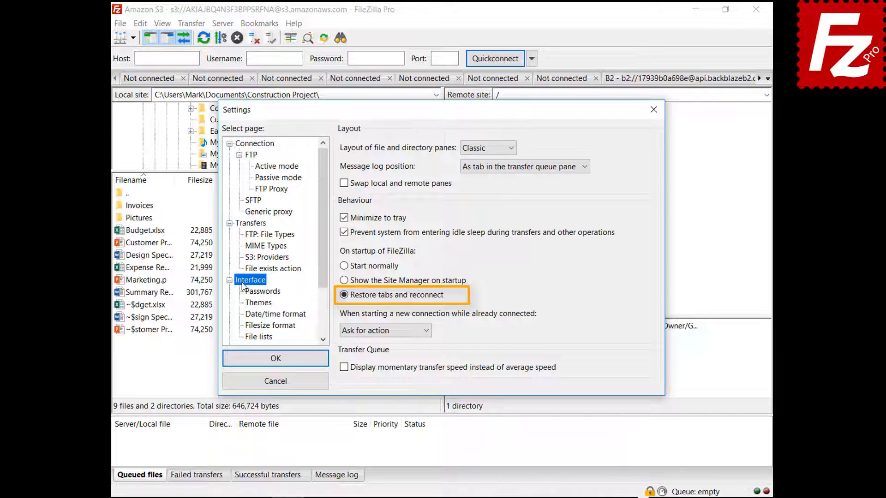
Make new connections made while already connected open in the current tab
click(381, 331)
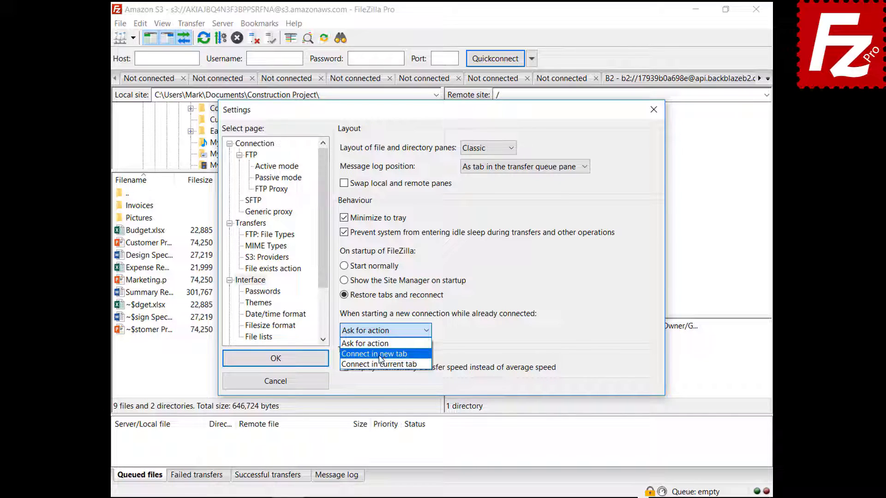
click(380, 354)
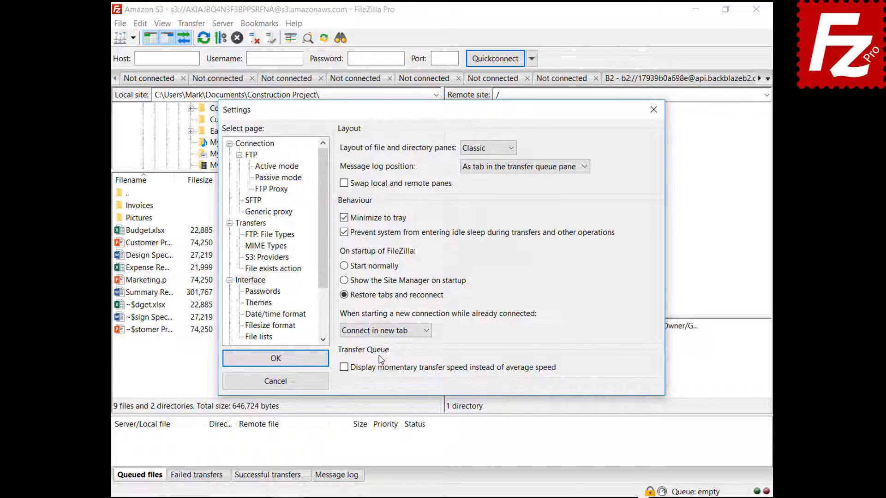
click(384, 334)
click(390, 365)
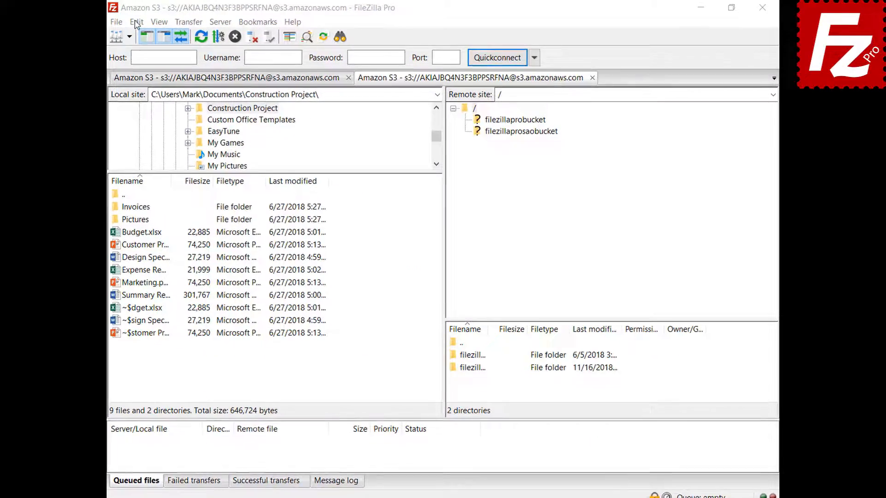
Set custom date format %B %d %Y and custom time format %H:%M:%S
click(115, 23)
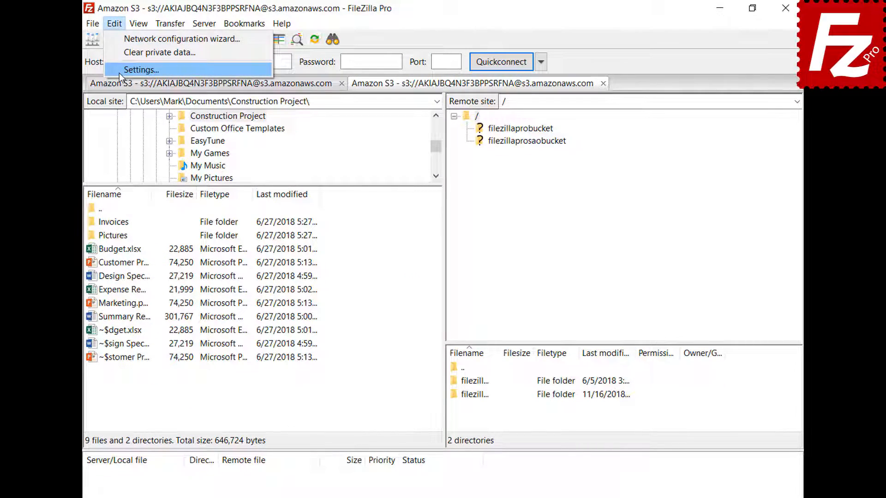
click(119, 71)
click(233, 346)
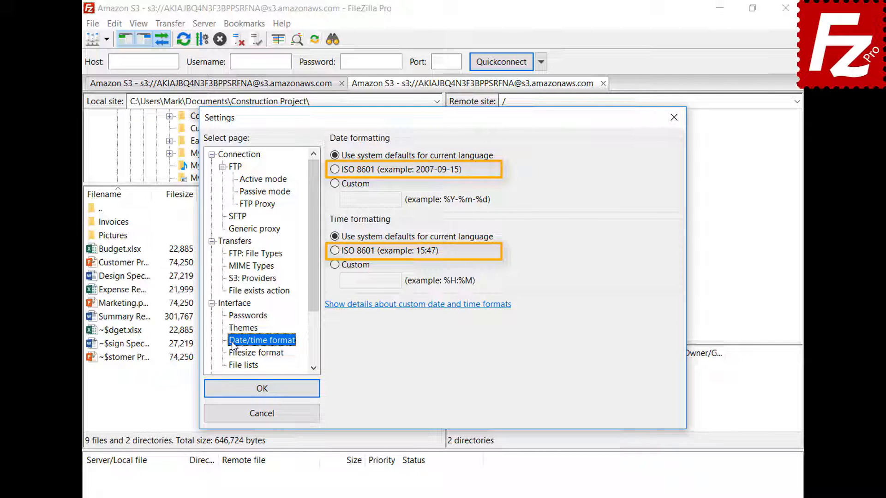
click(335, 184)
click(369, 199)
text(%B %d %Y)
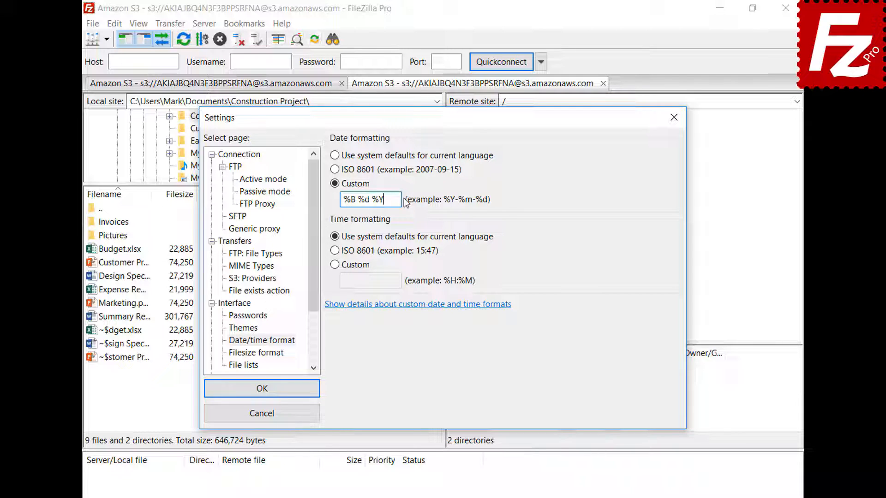
click(335, 264)
click(369, 280)
text(%H:%M:%S)
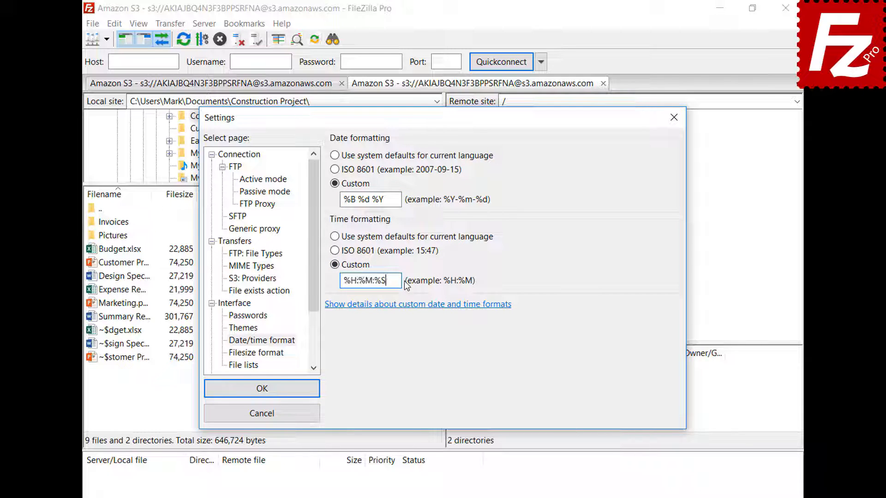
click(262, 388)
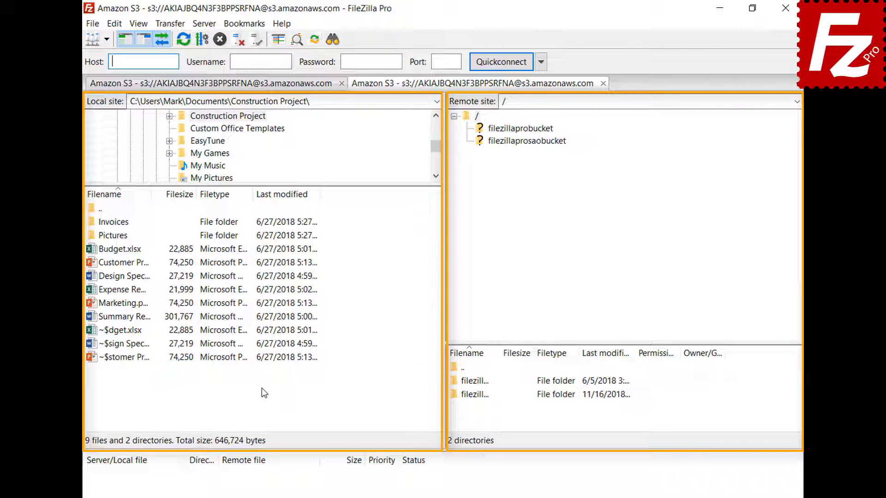
Set file sizes to decimal SI prefixes with thousands separators and 2 decimal places
click(115, 23)
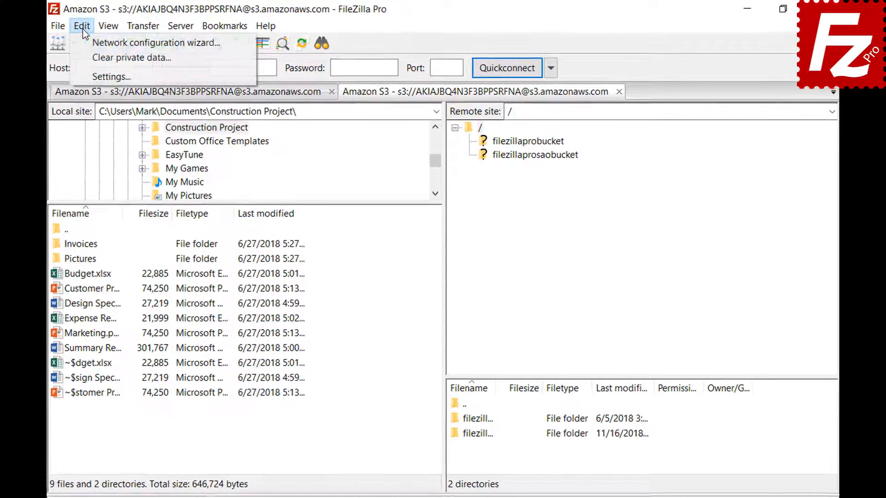
click(84, 72)
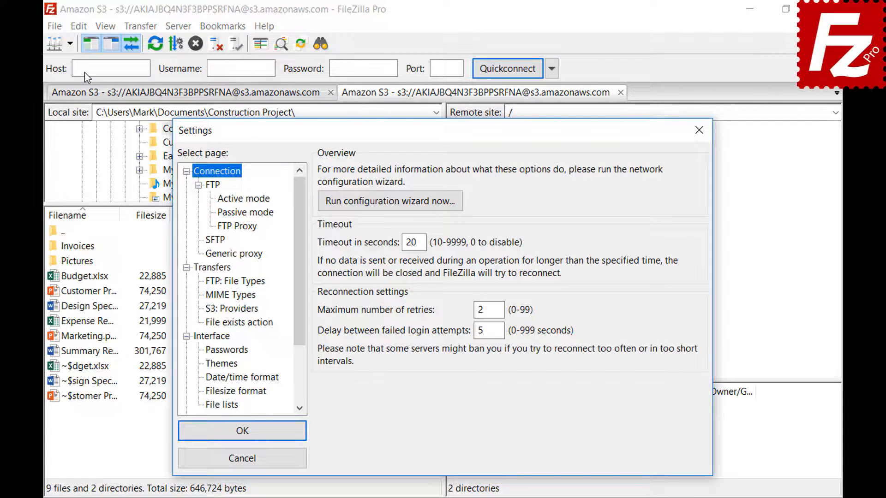
click(210, 394)
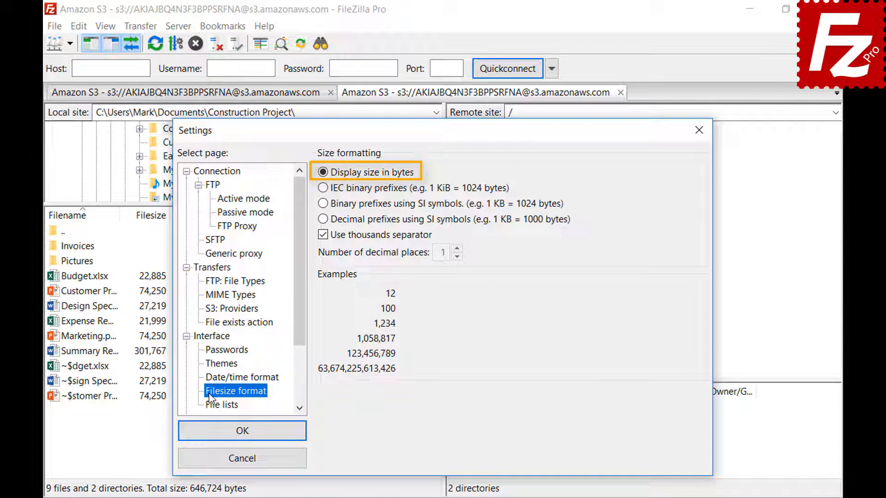
click(323, 238)
click(323, 238)
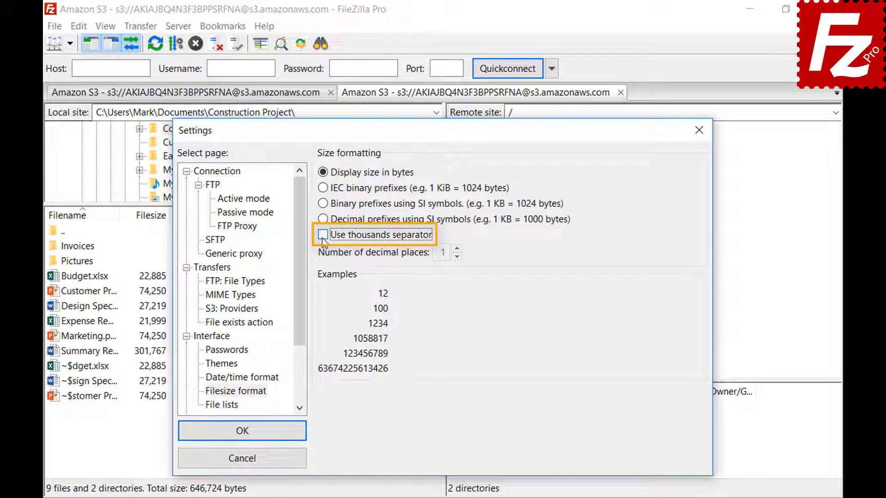
click(323, 238)
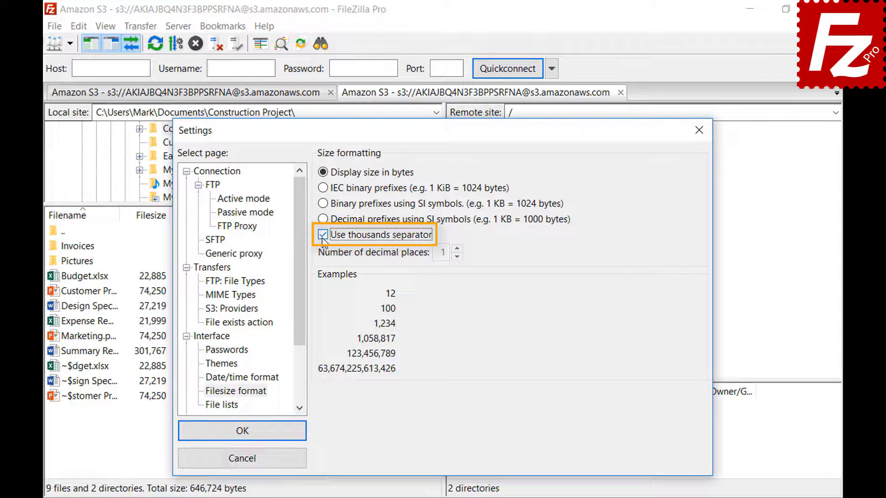
click(323, 188)
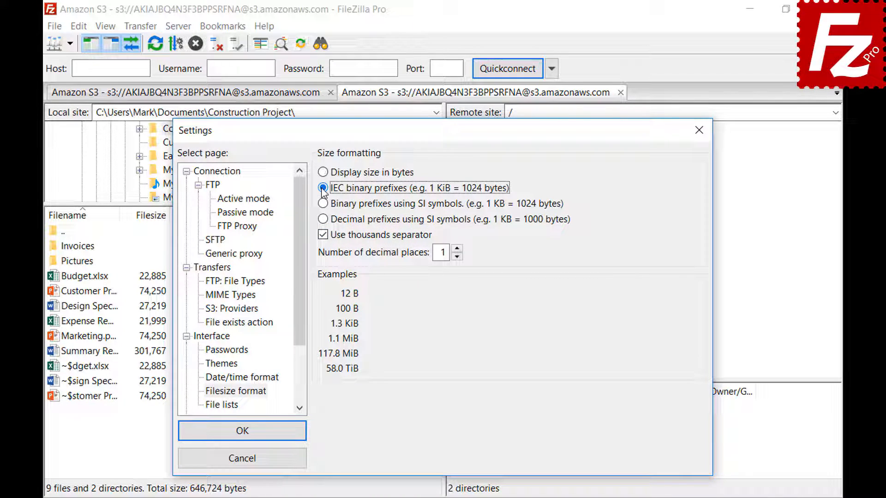
click(325, 204)
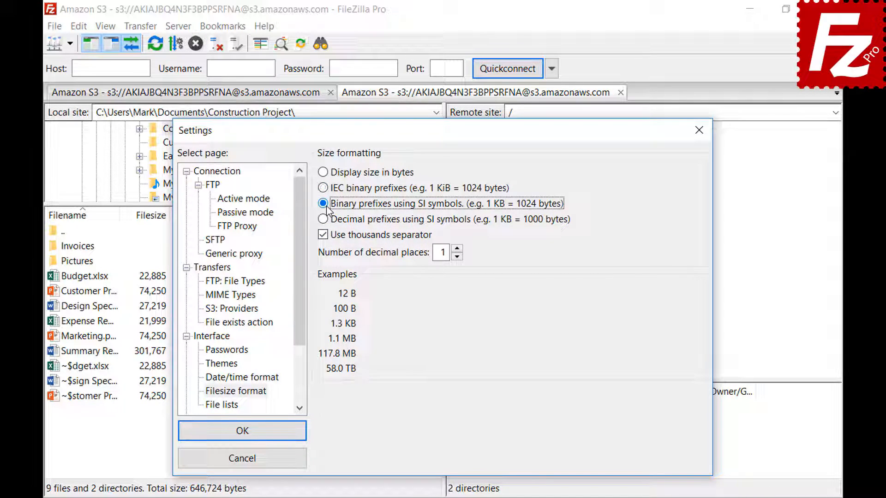
click(323, 220)
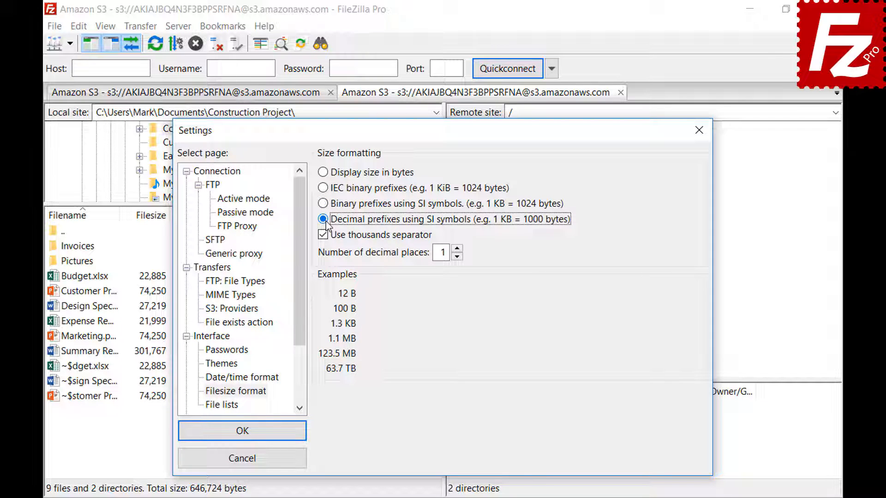
click(456, 248)
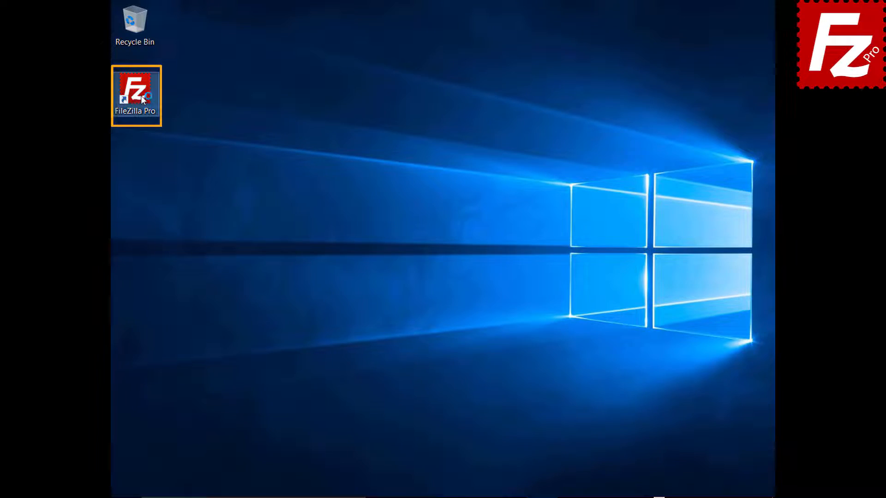
Launch FileZilla Pro and enable Synchronize Site Manager data under Site synchronization
double_click(142, 99)
click(133, 49)
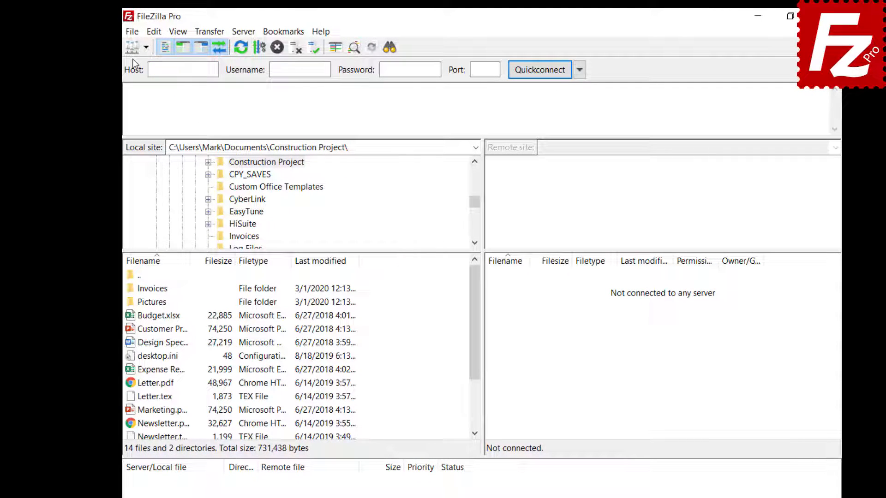
click(132, 31)
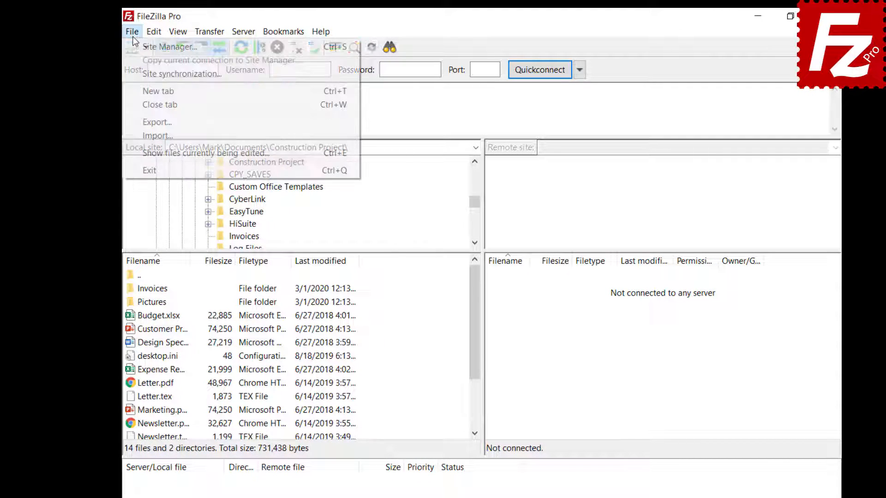
click(137, 72)
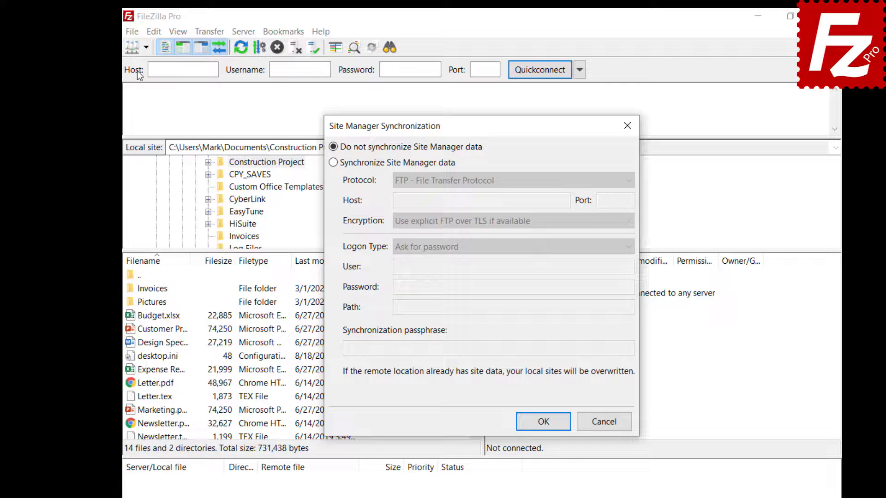
click(333, 163)
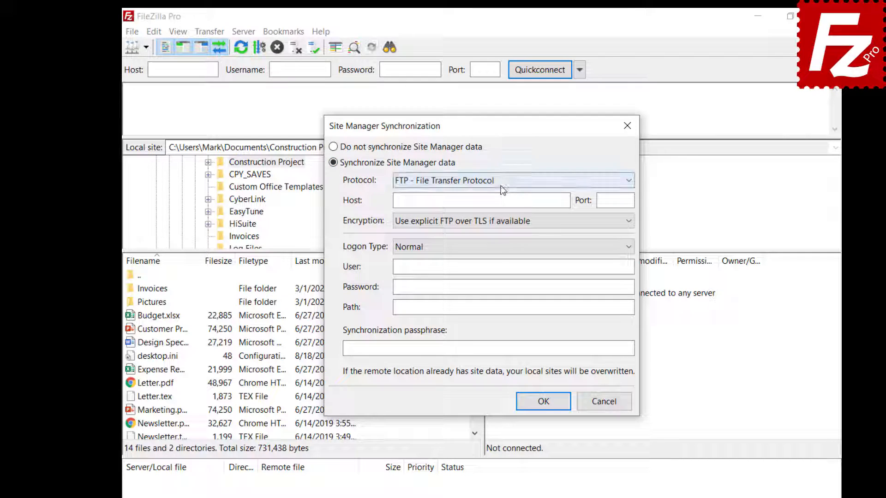
Enter host 40.121.111.78, the account user name and password, path /, and confirm
click(501, 184)
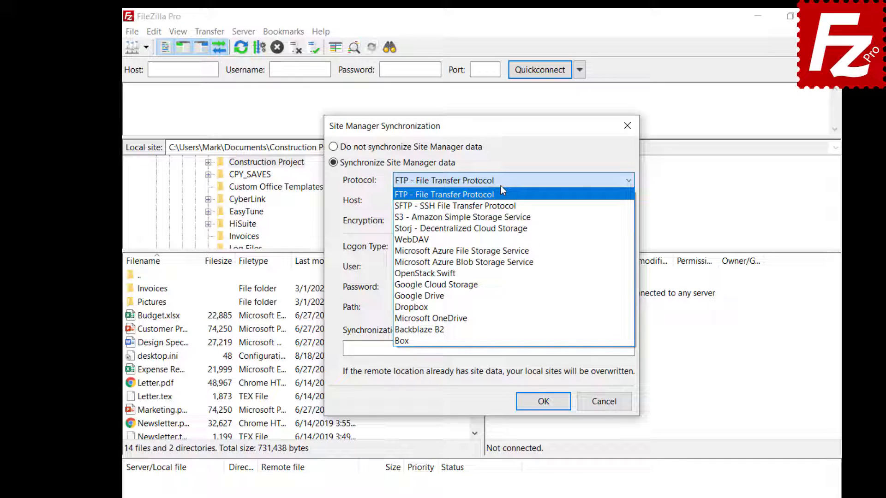
click(565, 201)
text(40.121.111.78)
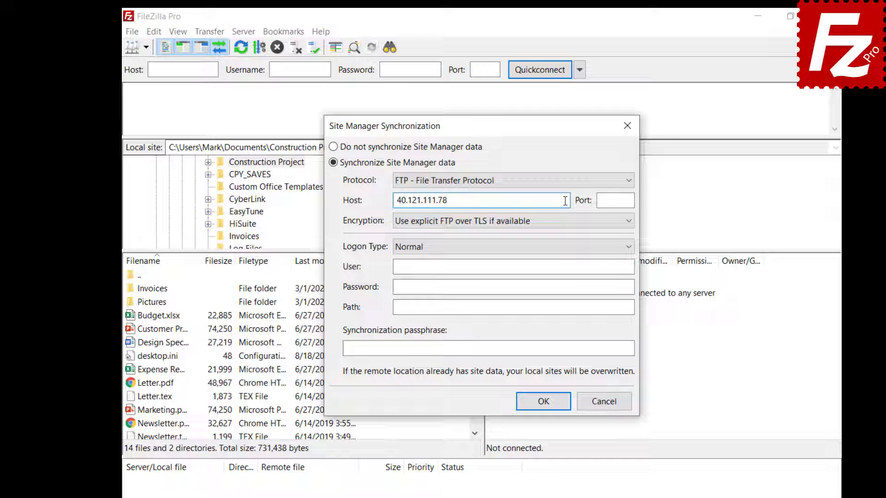
click(603, 266)
key(ctrl+v)
click(612, 286)
key(ctrl+v)
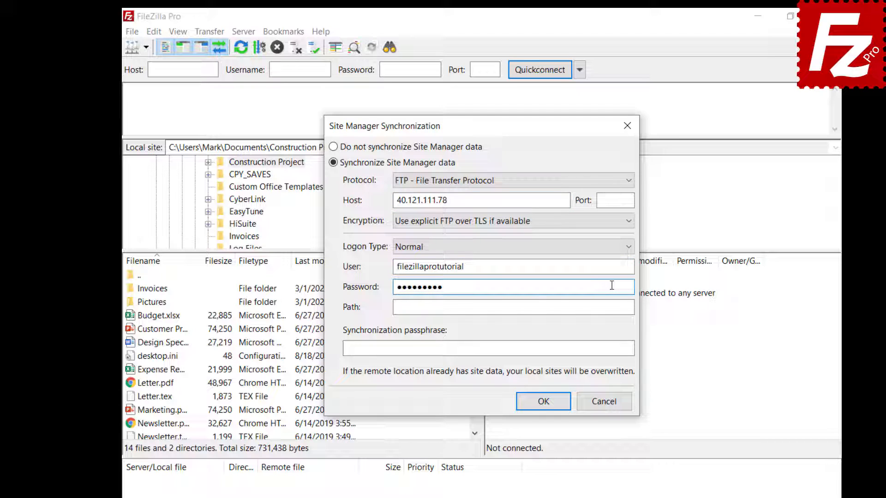
click(611, 307)
text(/)
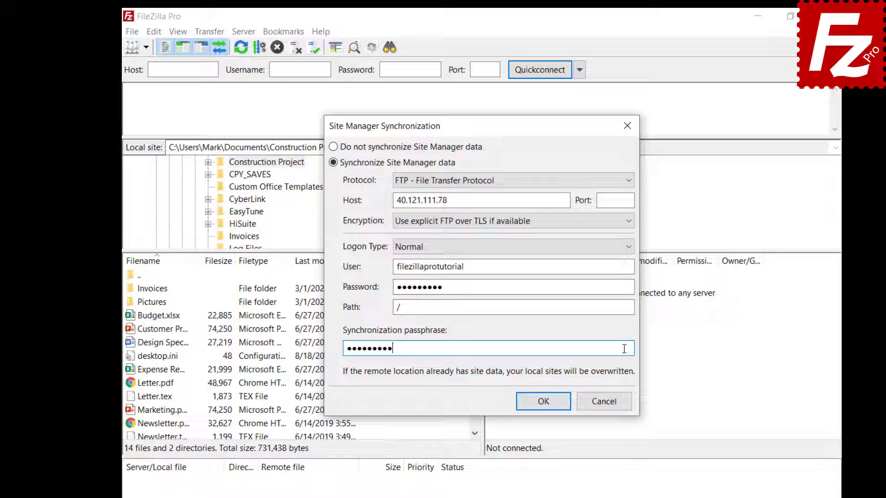
click(544, 401)
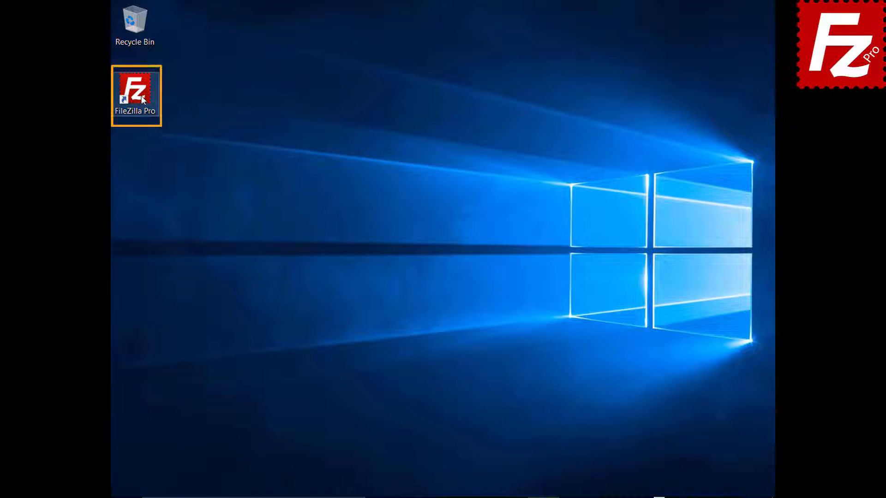
Relaunch FileZilla Pro and turn on Site Manager data synchronization
double_click(135, 92)
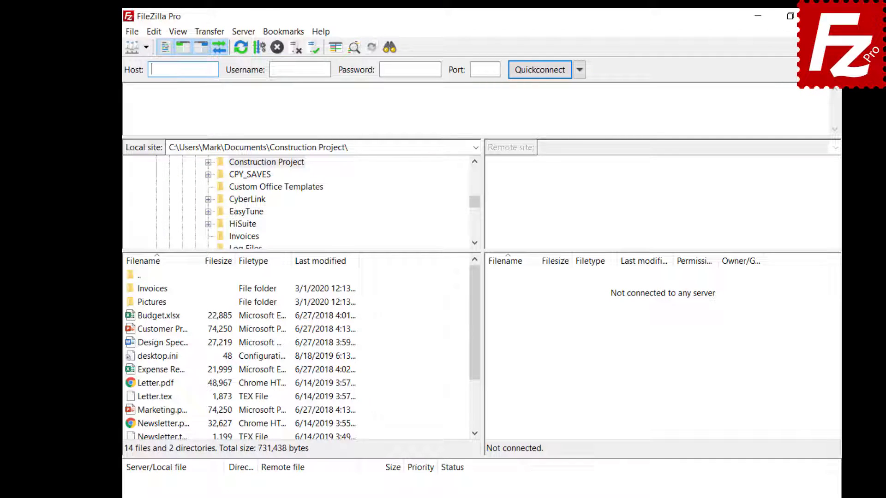
click(132, 34)
click(138, 73)
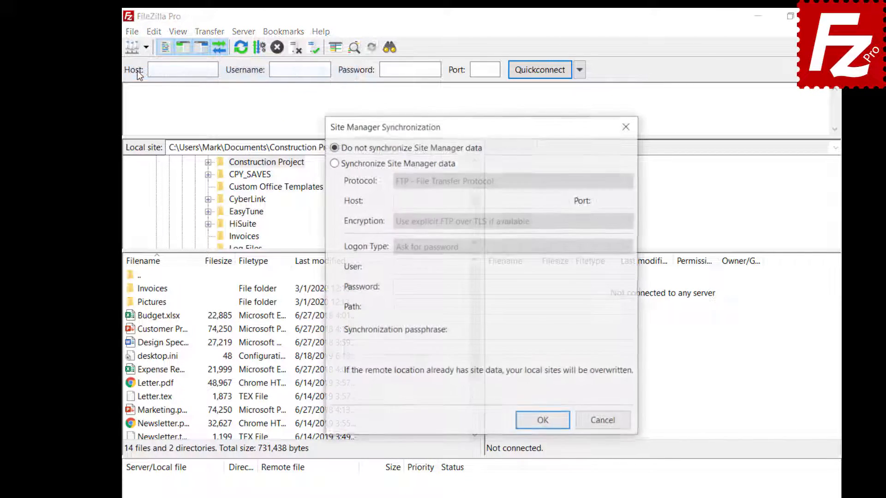
click(333, 162)
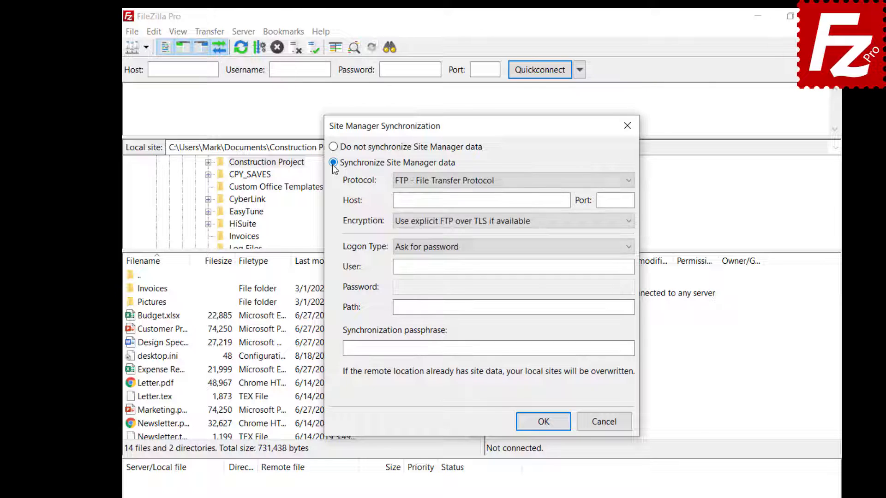
Fill in protocol, account user name, password and passphrase, confirm, and dismiss the success message
click(513, 180)
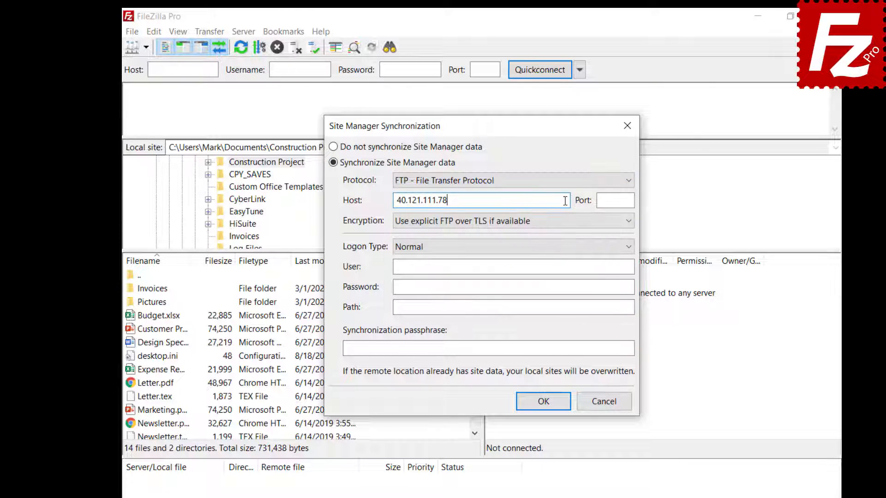
click(603, 268)
text(filezillaprotutorial)
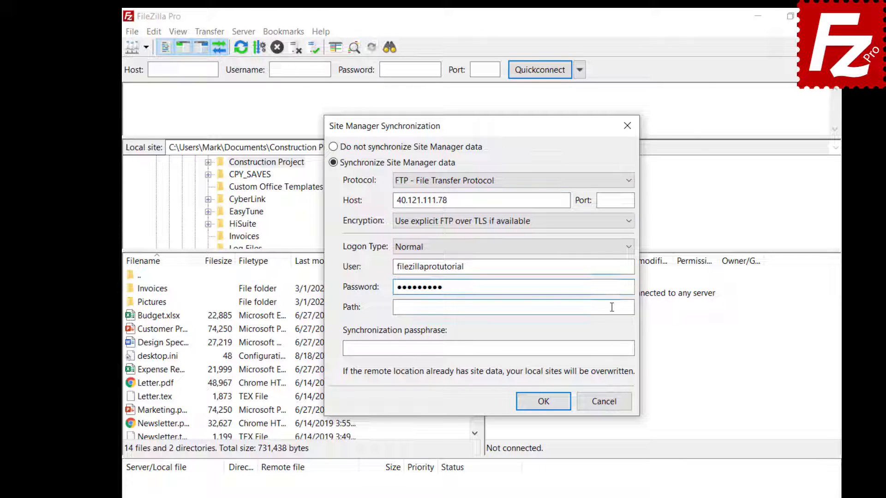
click(612, 307)
text(/)
click(623, 349)
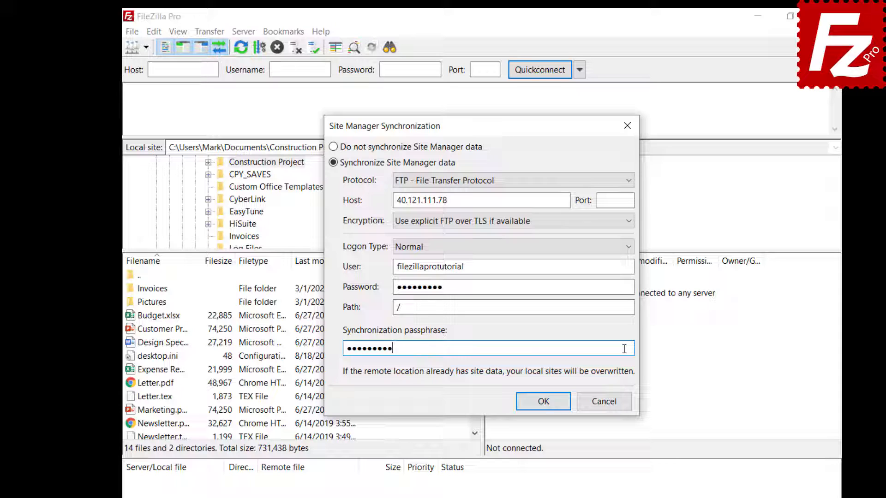
click(544, 406)
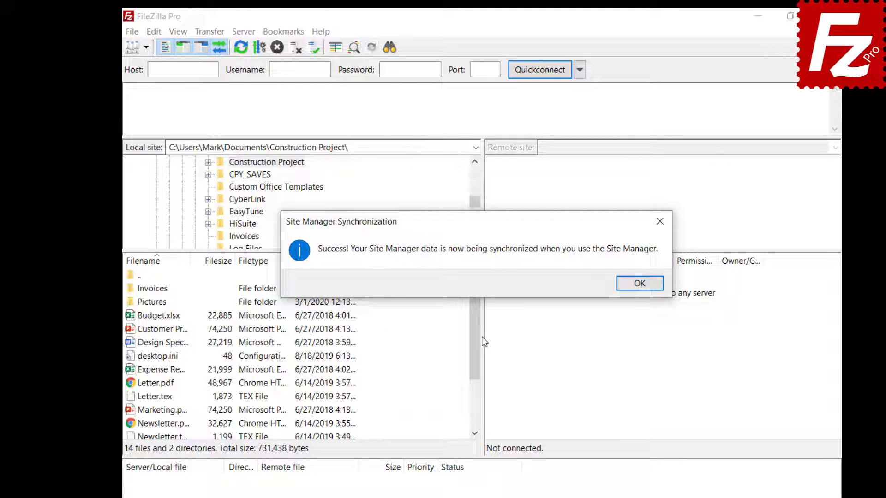
key(Return)
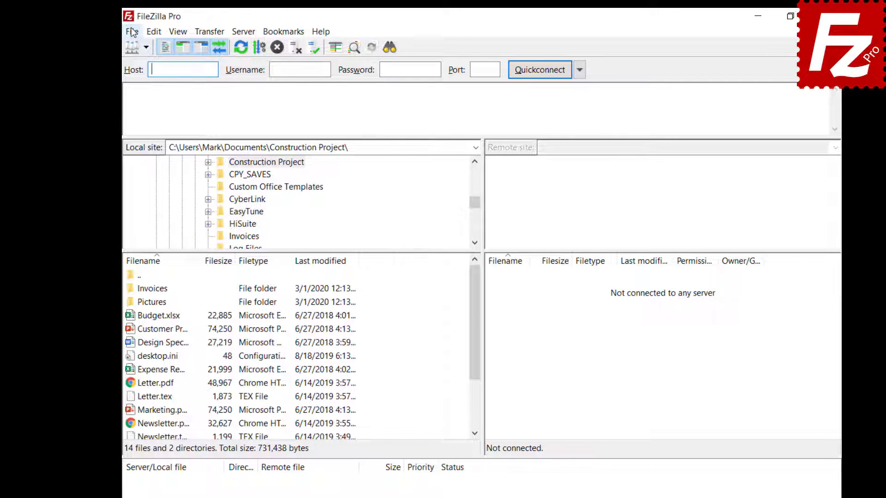
Create a saved site named OneDrive using the Microsoft OneDrive protocol and save it
click(132, 31)
click(137, 47)
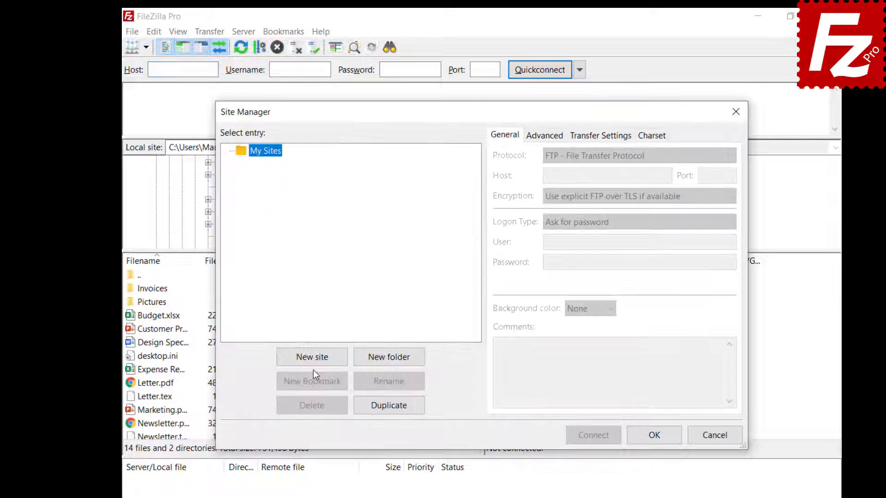
click(314, 364)
text(OneDrive)
key(Return)
click(617, 161)
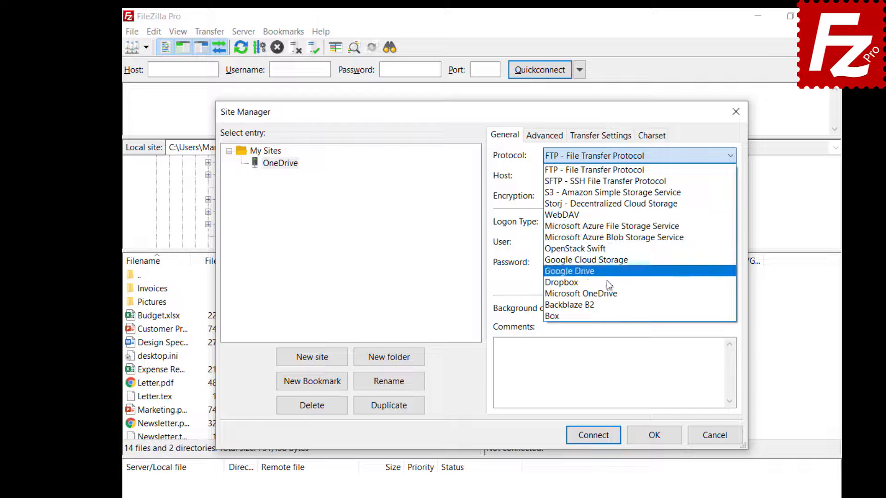
click(607, 292)
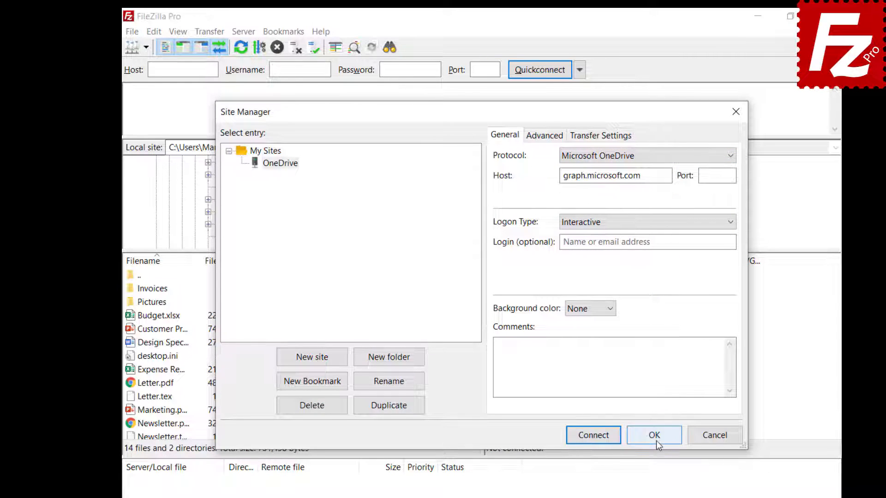
click(655, 435)
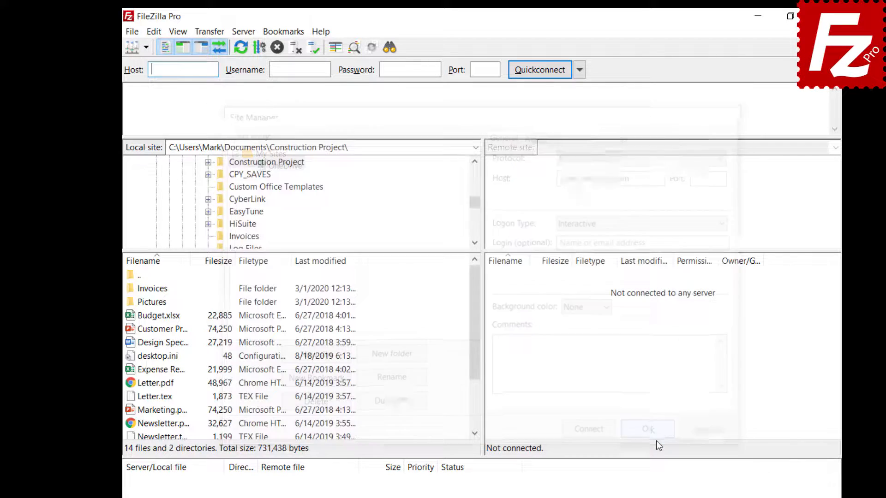
Reopen the Site Manager to check the OneDrive entry, then close it
click(129, 32)
click(131, 45)
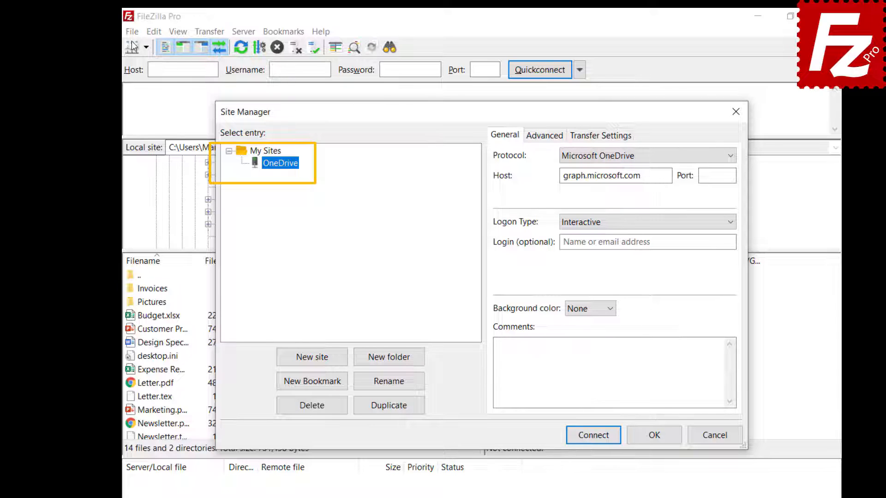
key(Escape)
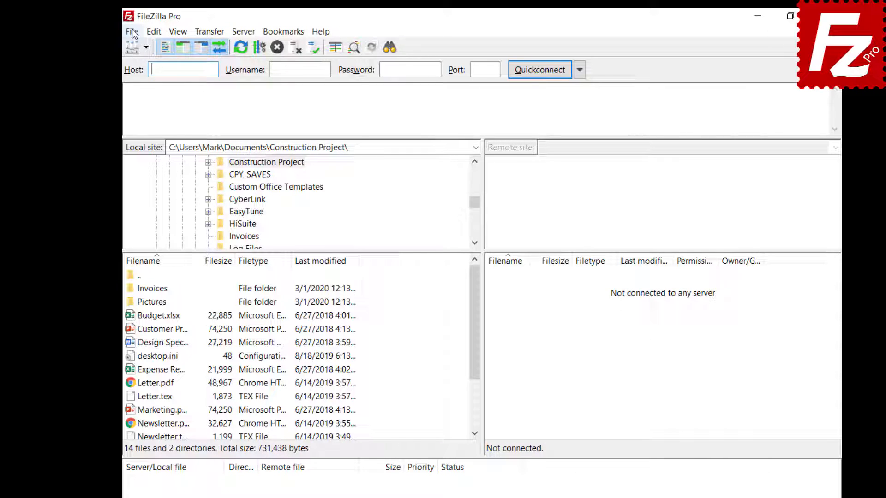
Set Site synchronization to 'Do not synchronize Site Manager data' and confirm the removal
click(132, 31)
click(148, 74)
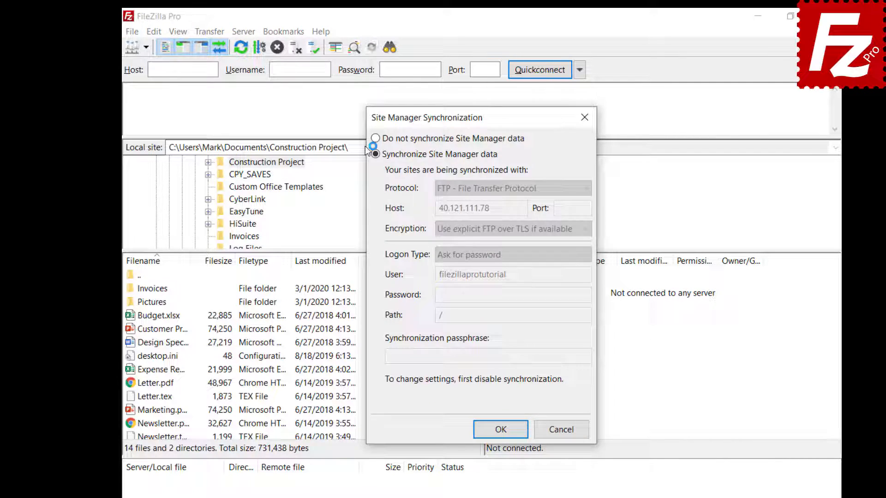
click(375, 138)
click(502, 431)
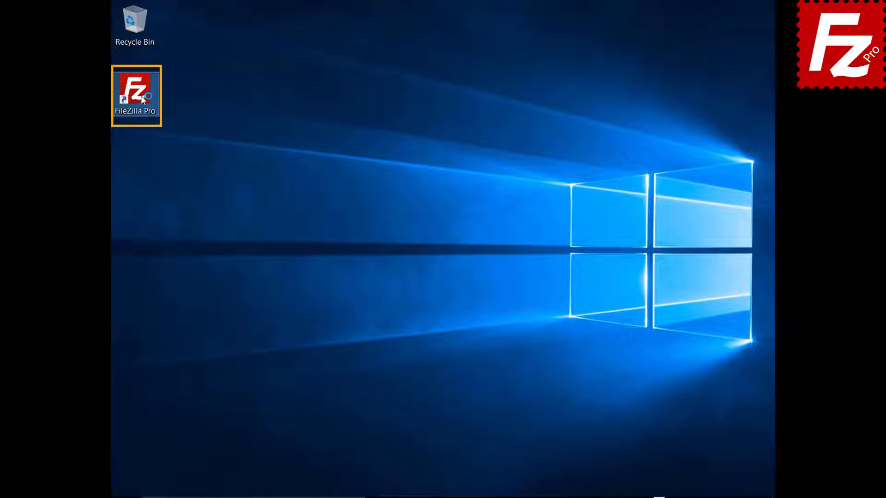
Relaunch FileZilla Pro and export Site Manager entries, settings, queue and filters to FileZilla.xml
double_click(141, 96)
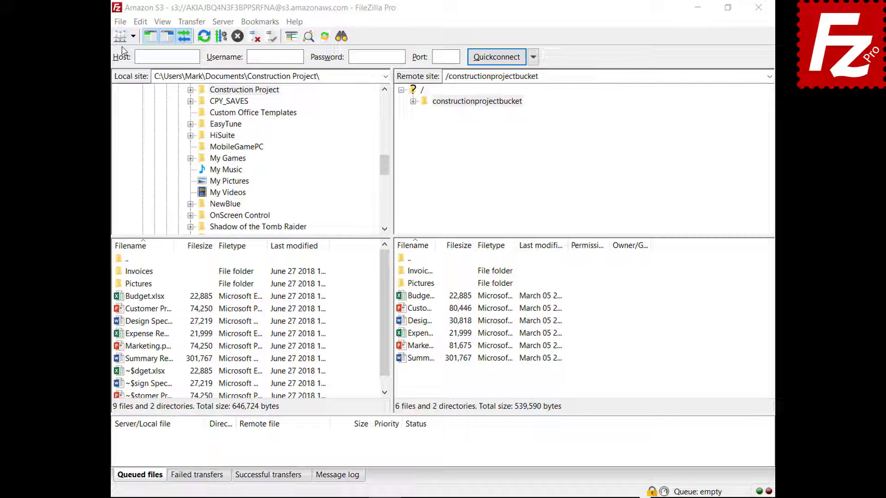
click(122, 23)
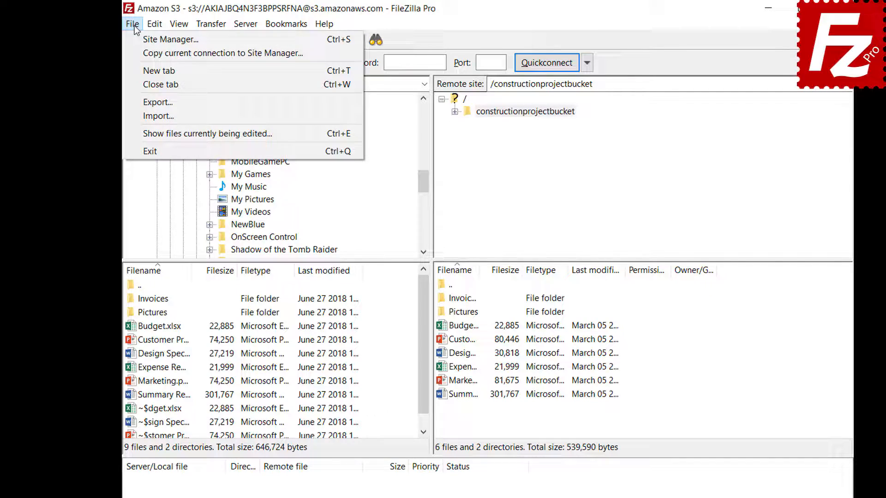
click(141, 102)
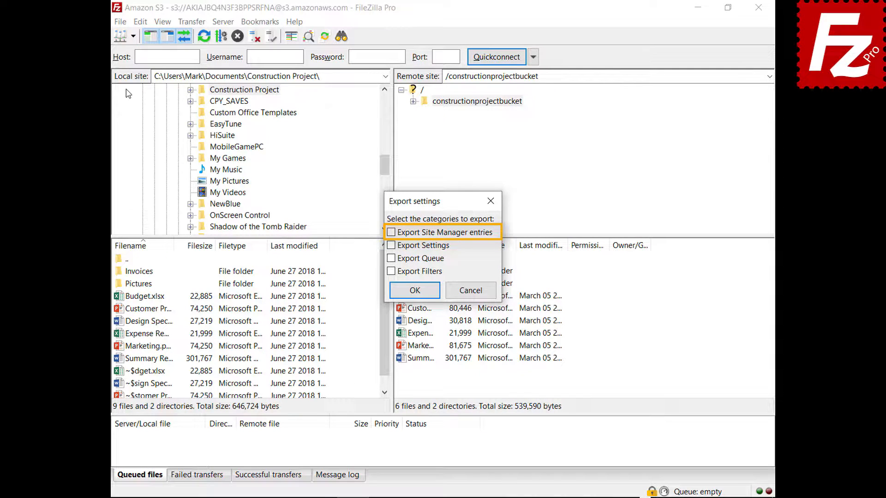
click(391, 234)
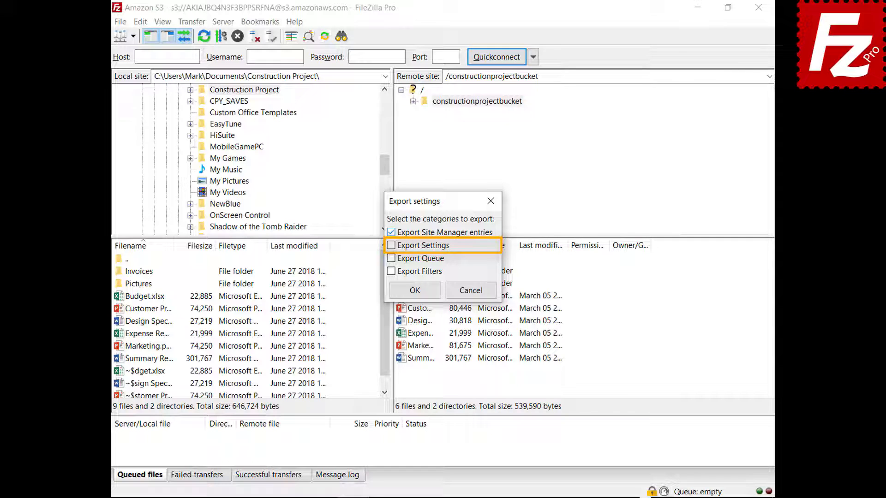
click(391, 245)
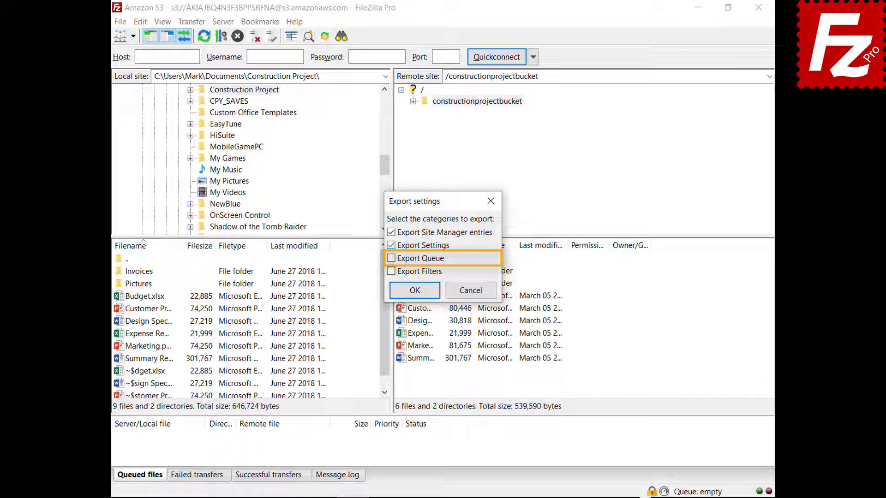
click(391, 258)
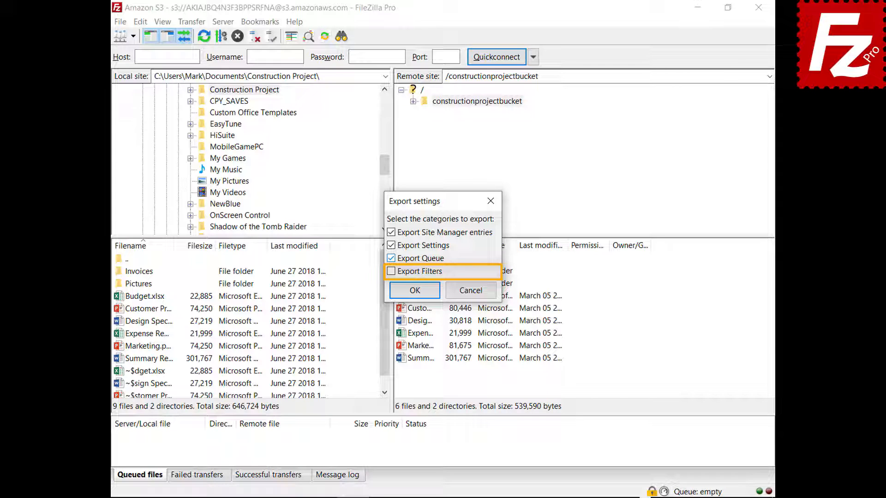
click(392, 271)
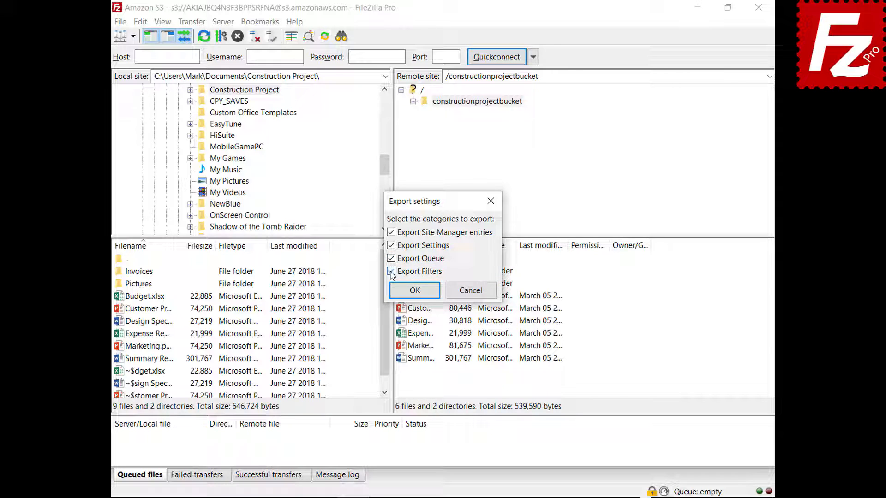
click(414, 292)
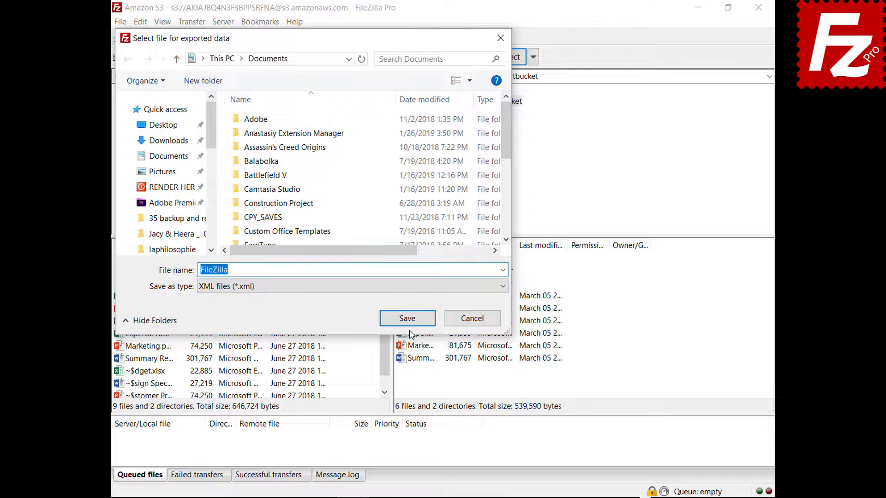
click(407, 318)
click(120, 21)
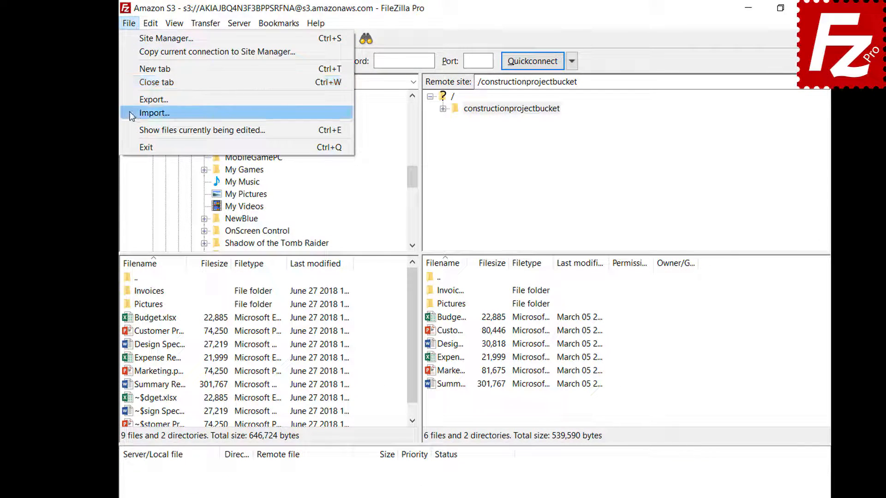
Choose Import... from the File menu to bring up the settings import dialog
click(131, 113)
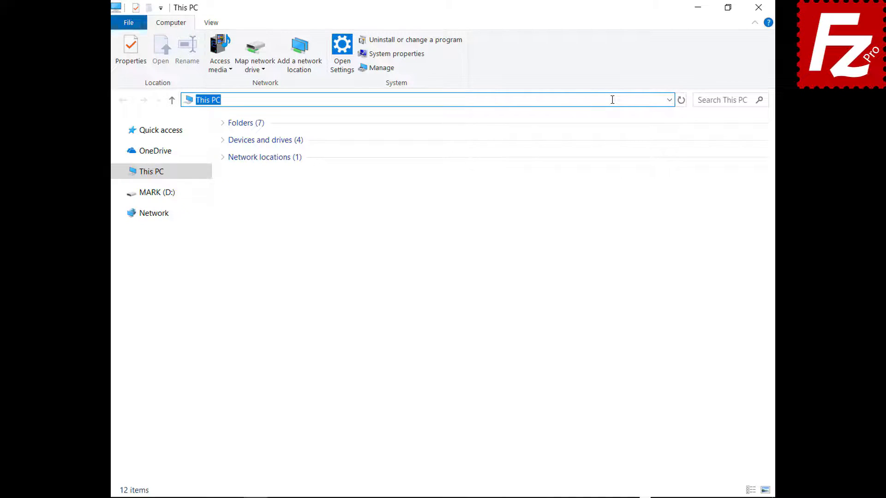
Go to %APPDATA%\FileZilla in File Explorer and select all seven files
text(%APPDATA%\FileZilla)
key(Return)
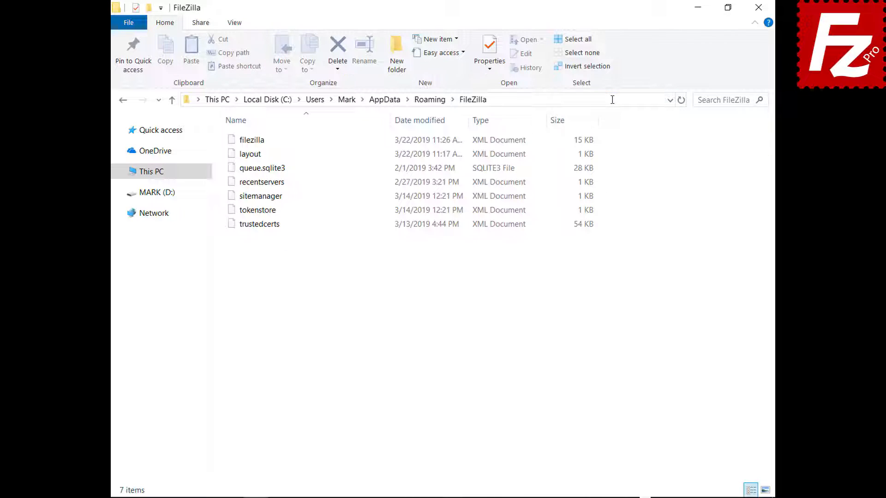
drag(259, 237, 261, 130)
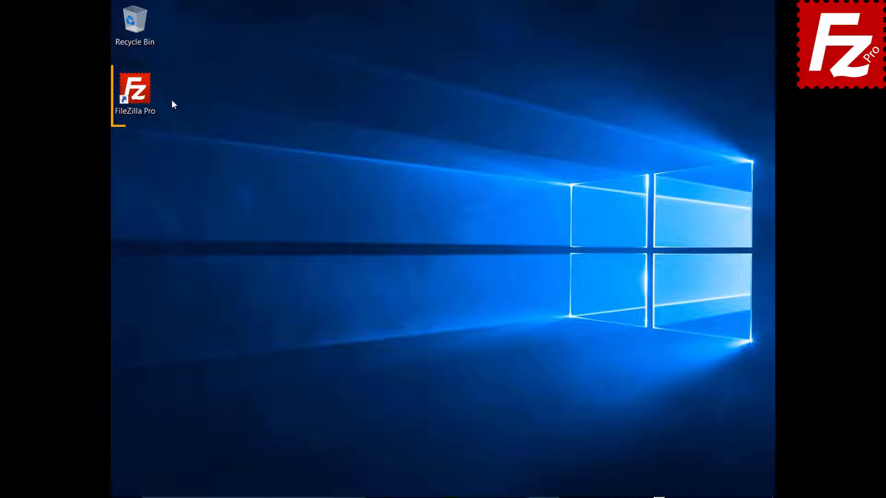
Relaunch FileZilla Pro and connect to the saved Amazon S3 site
double_click(141, 95)
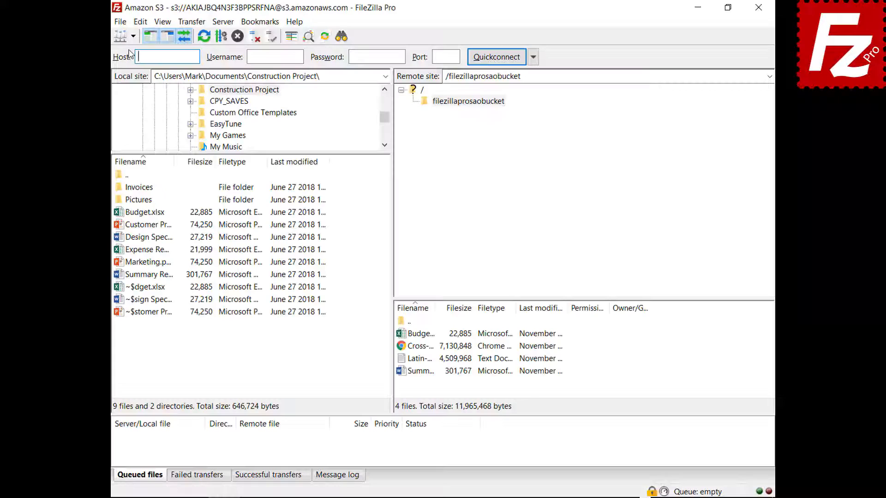
click(133, 36)
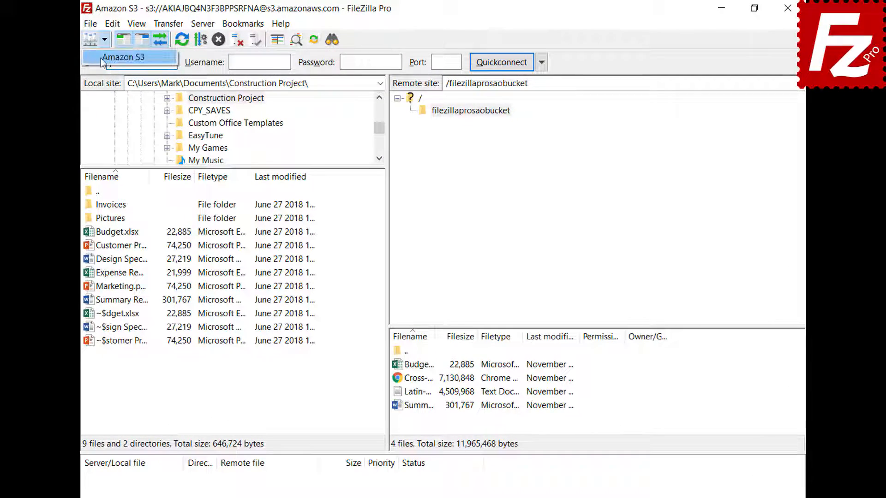
click(101, 58)
Show the message log and switch it to the detailed log
click(341, 480)
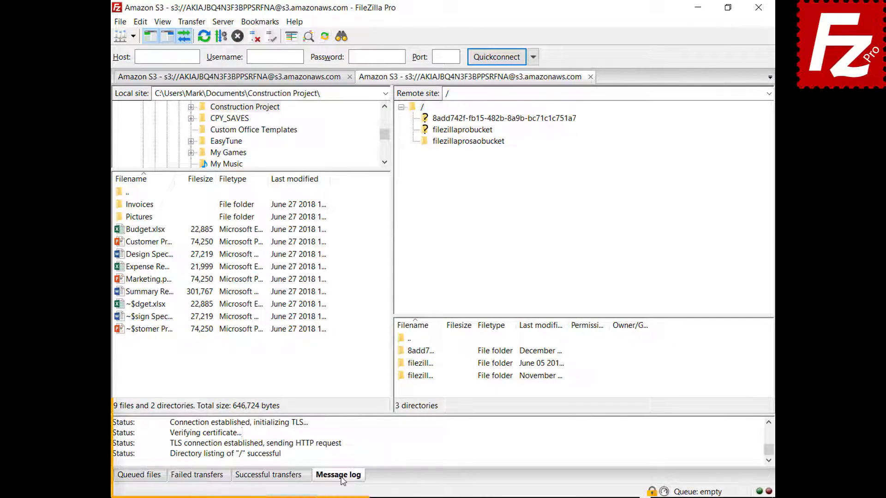
right_click(380, 439)
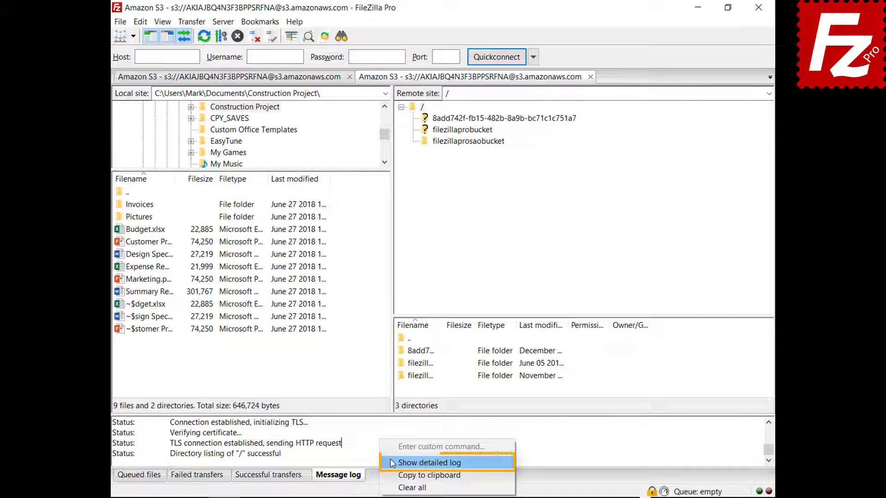
click(392, 462)
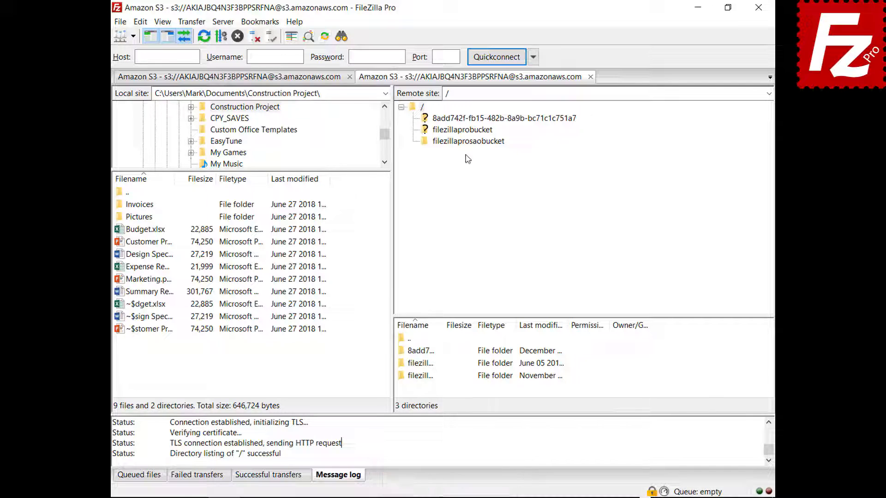
Browse the filezillaprosaobucket bucket and copy the message log to the clipboard
click(468, 142)
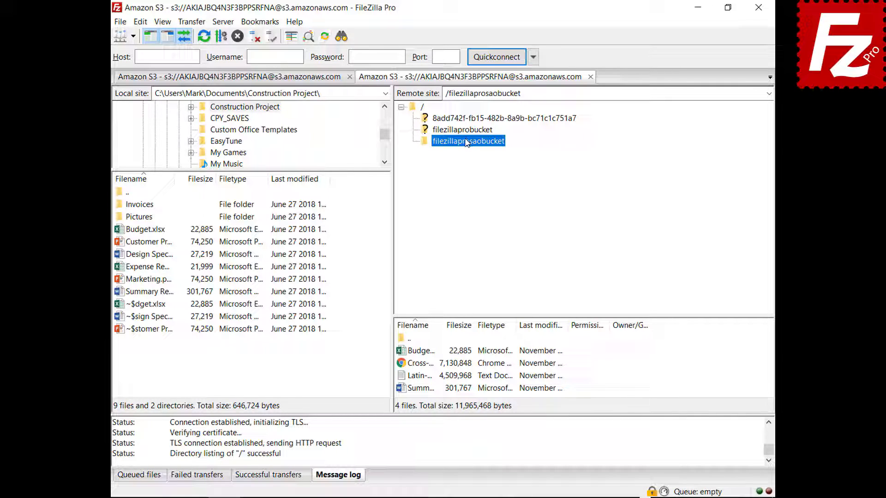
right_click(429, 444)
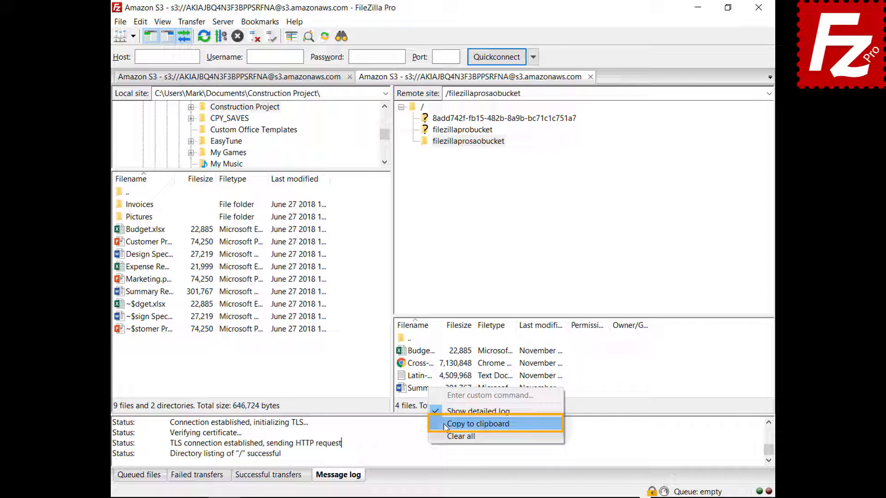
click(444, 424)
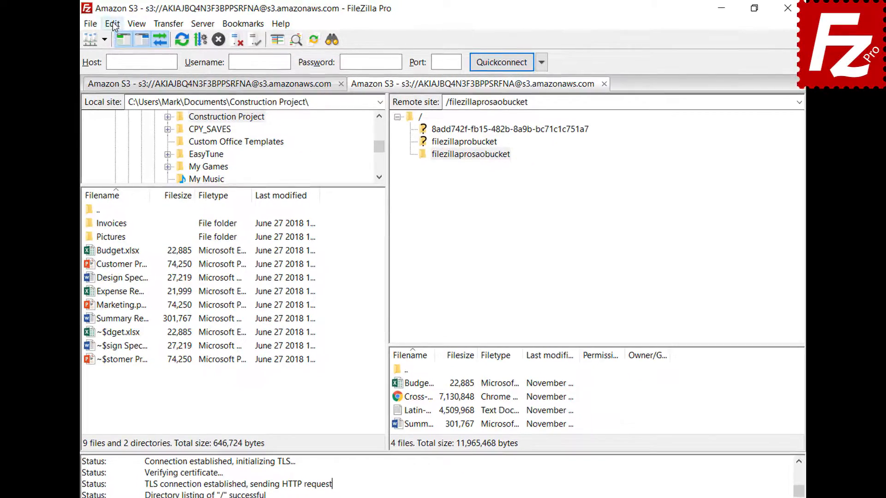
Turn on timestamps in the message log under Settings > Logging
click(113, 24)
click(118, 69)
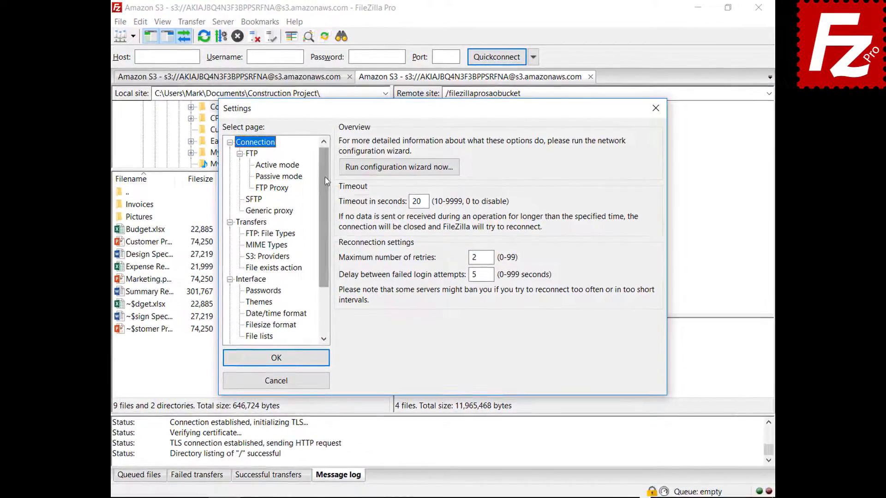
drag(318, 192, 317, 241)
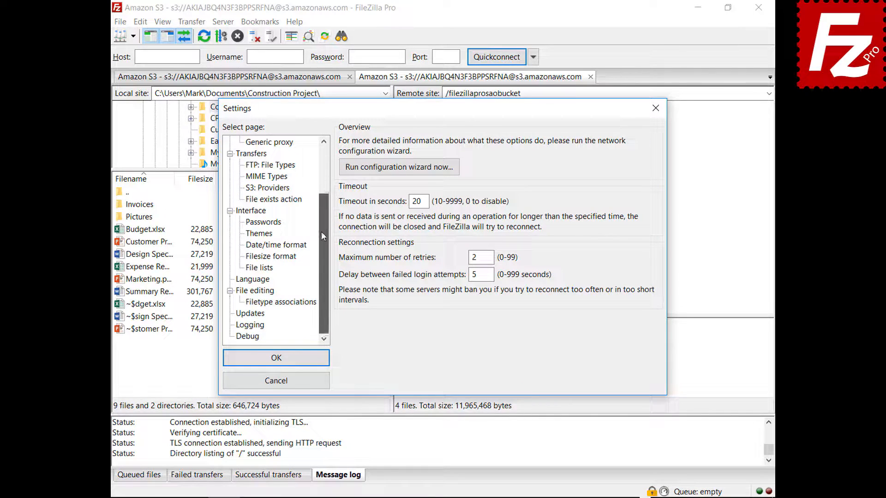
click(250, 325)
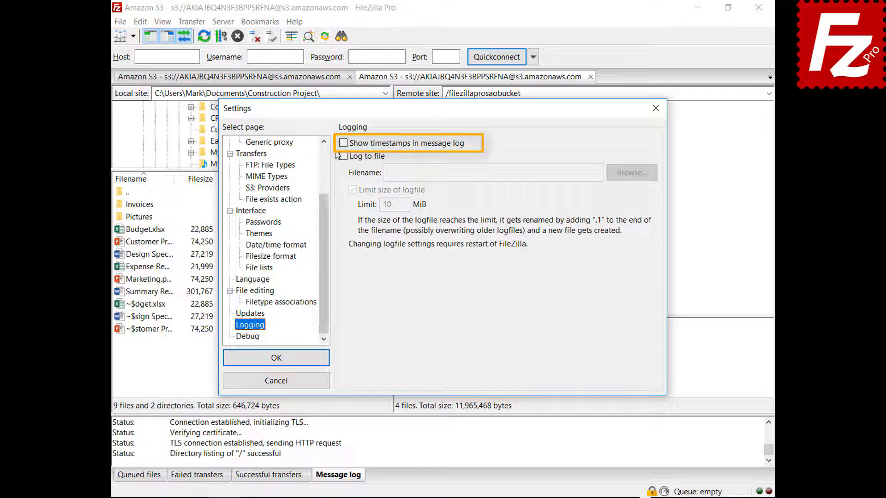
click(343, 143)
click(343, 143)
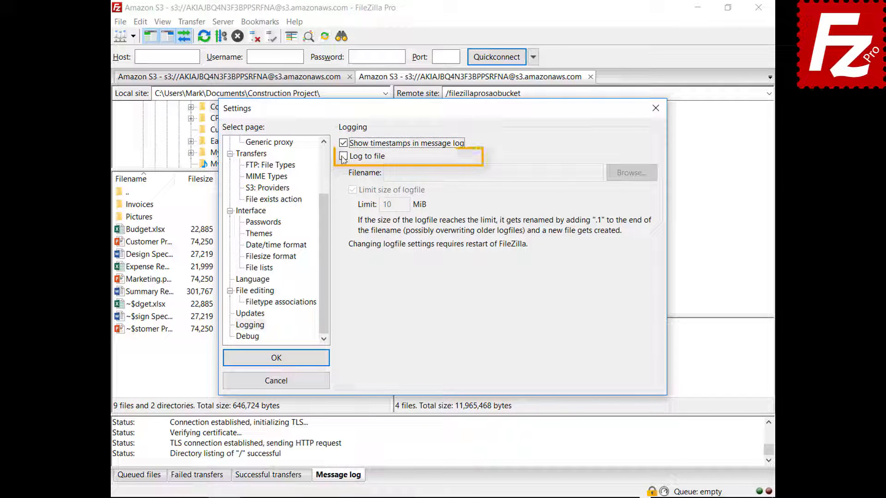
Log to filezilla.log in Documents, then view the Debug settings page
click(344, 156)
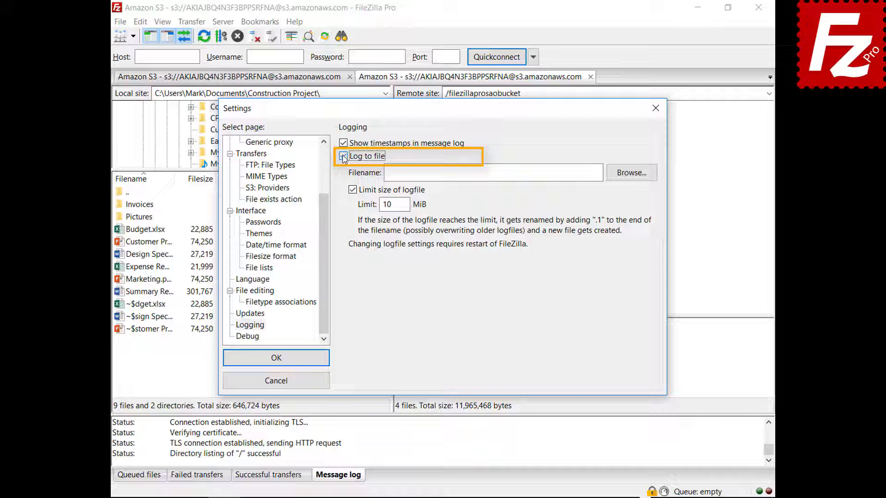
click(630, 177)
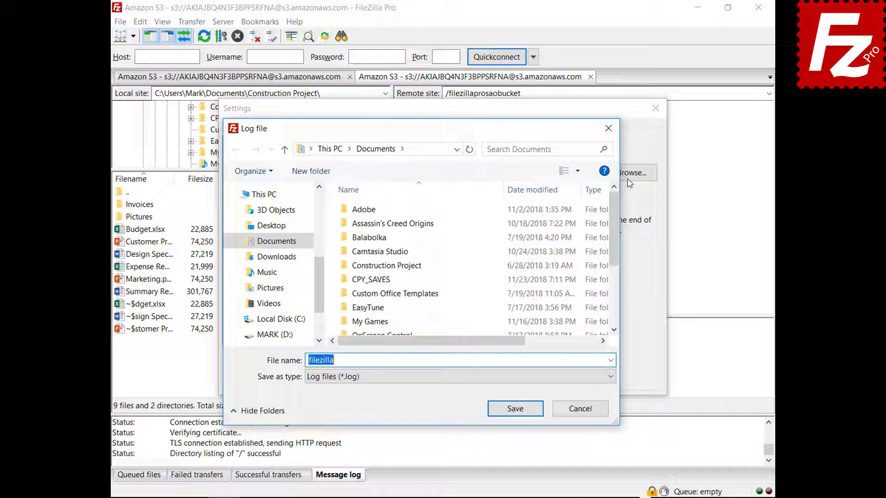
click(515, 411)
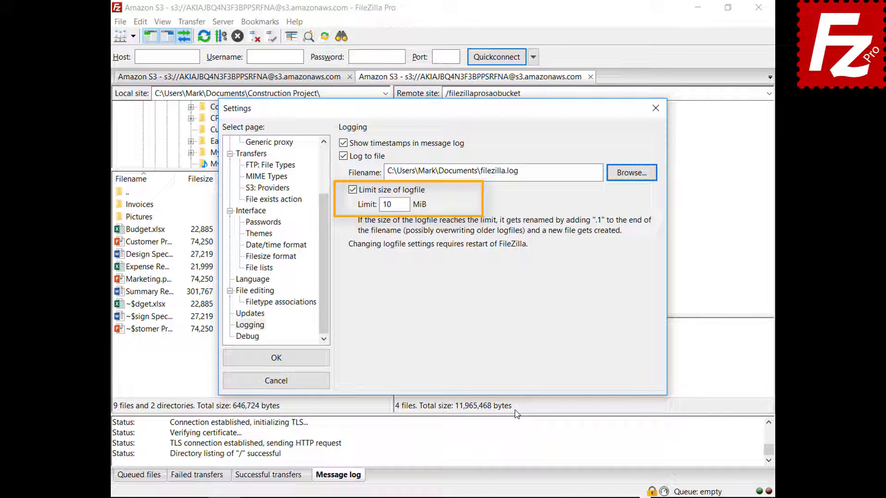
click(248, 337)
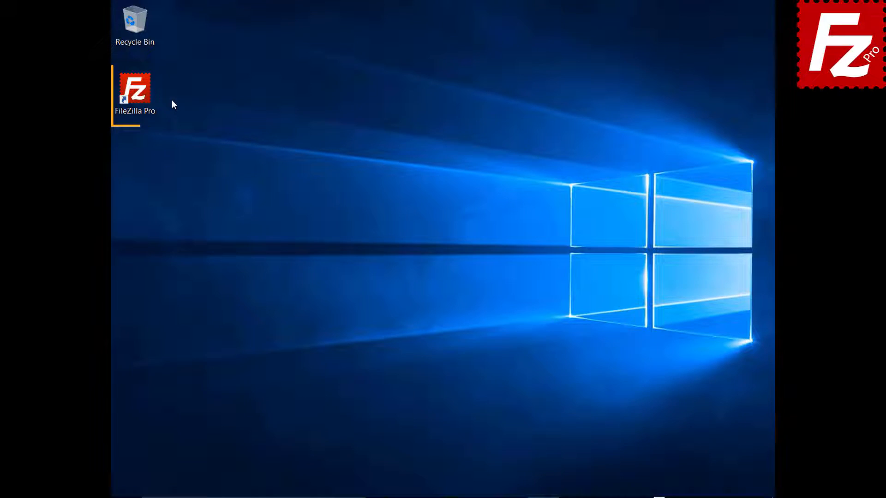
Restart FileZilla Pro from its desktop icon
double_click(139, 94)
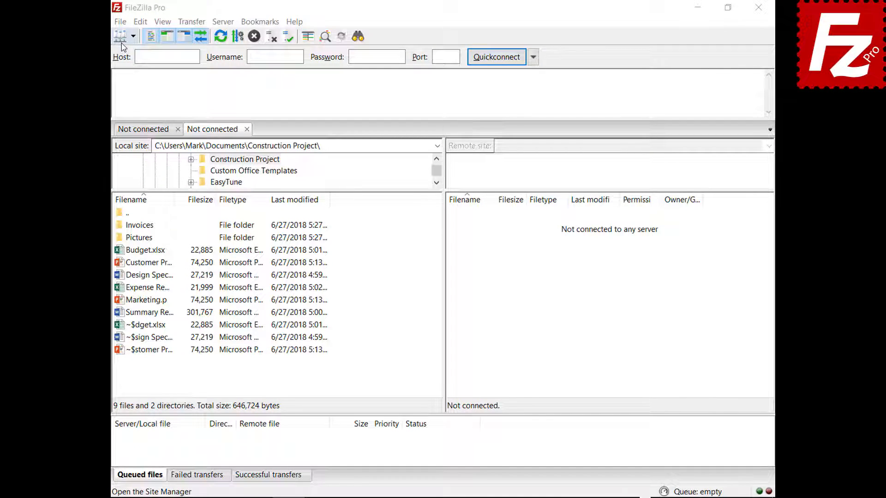
Add a new saved site named Amazon EC2 using the SFTP protocol
click(121, 22)
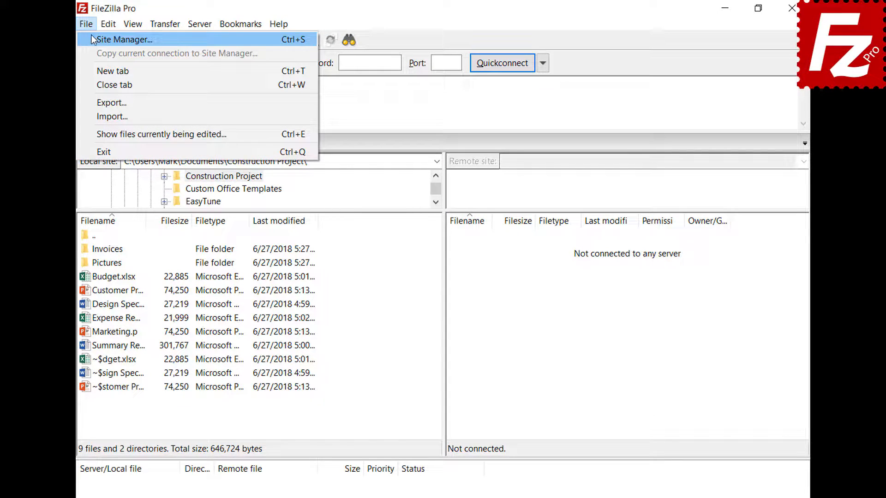
click(92, 37)
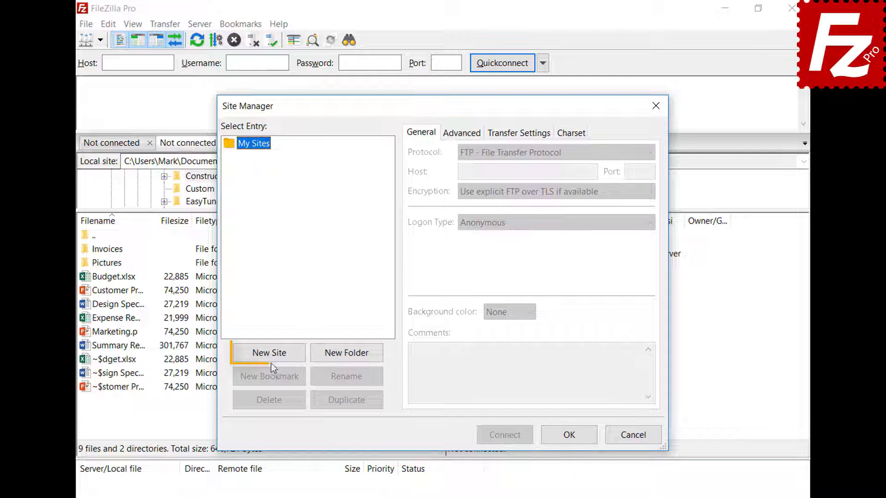
click(271, 356)
text(Am)
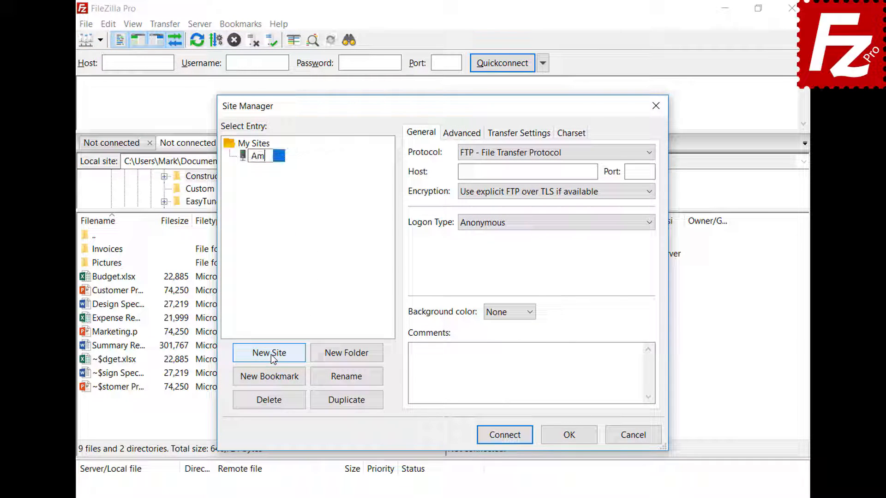
text(azon EC2)
key(Return)
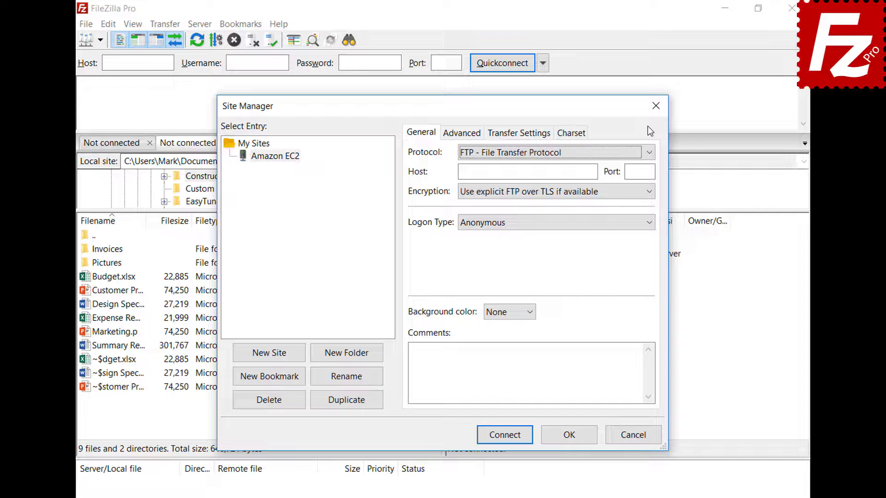
click(648, 153)
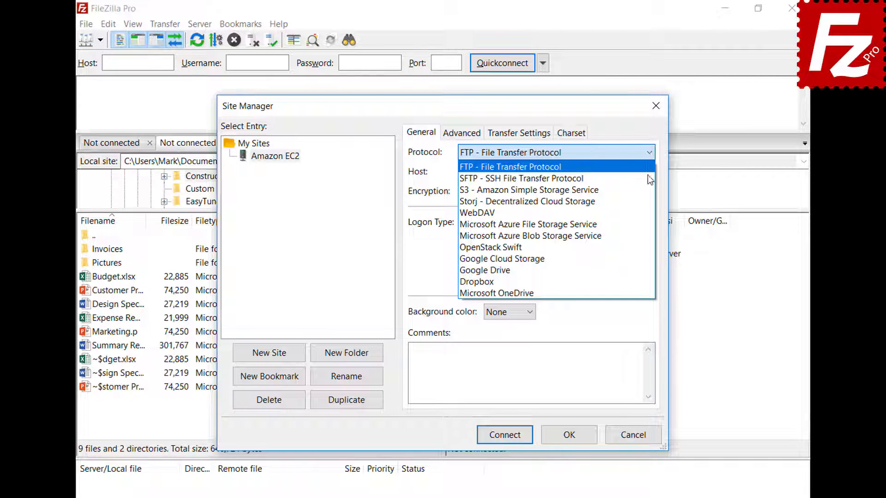
click(647, 176)
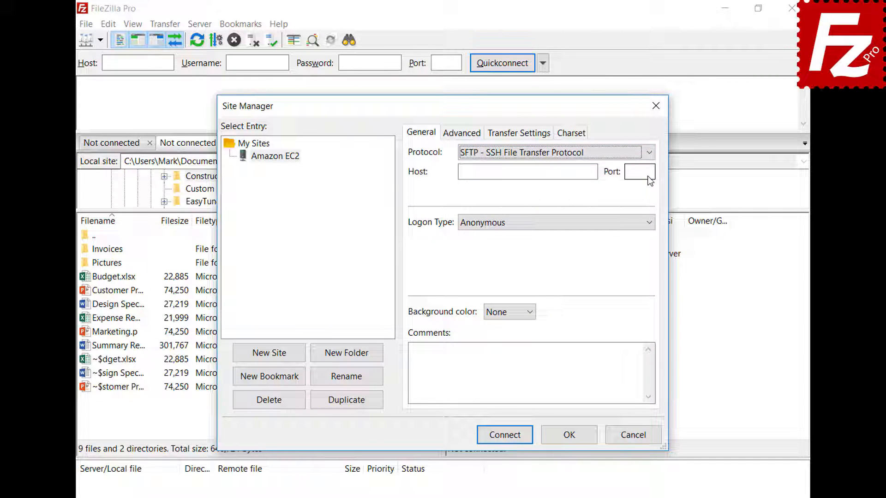
Paste the EC2 host, use key-file logon as ubuntu with AWSKeyPair.pem, and connect
click(553, 173)
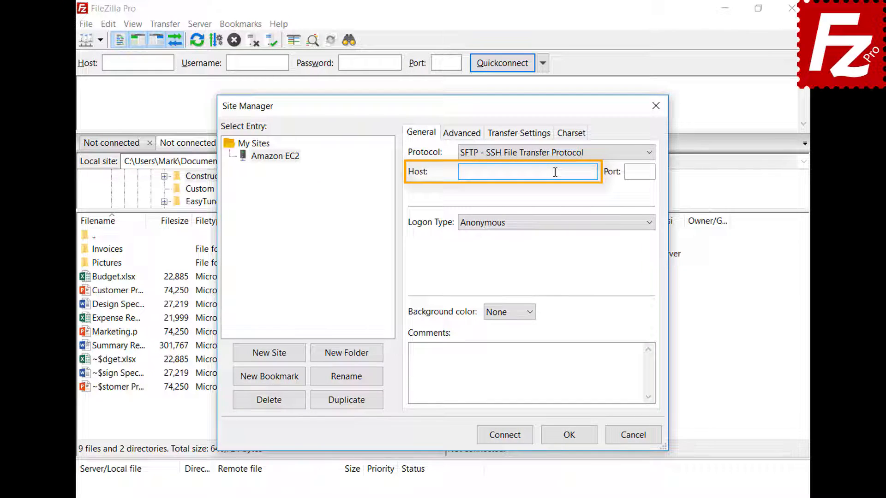
key(ctrl+v)
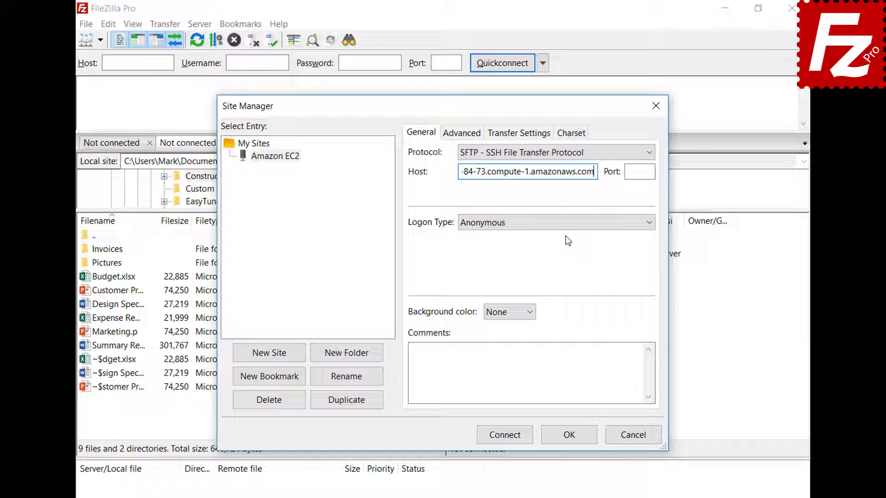
click(565, 226)
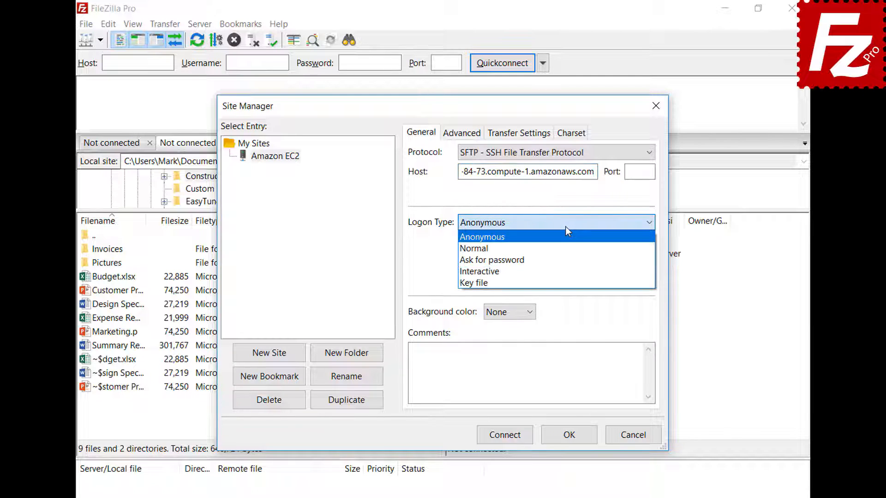
click(564, 281)
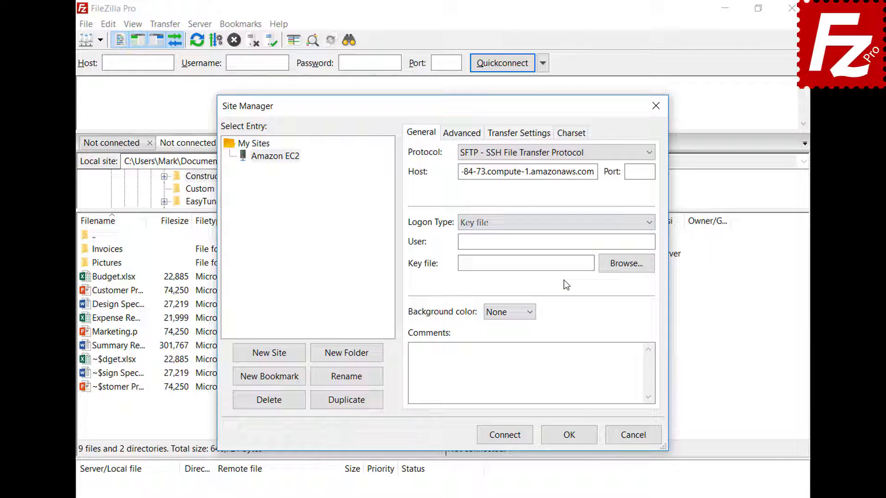
click(569, 244)
text(ubuntu)
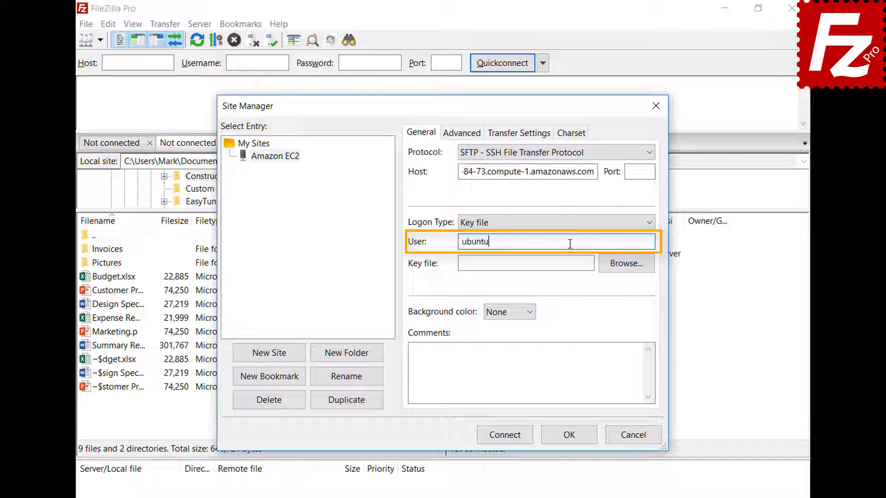
click(624, 268)
double_click(410, 381)
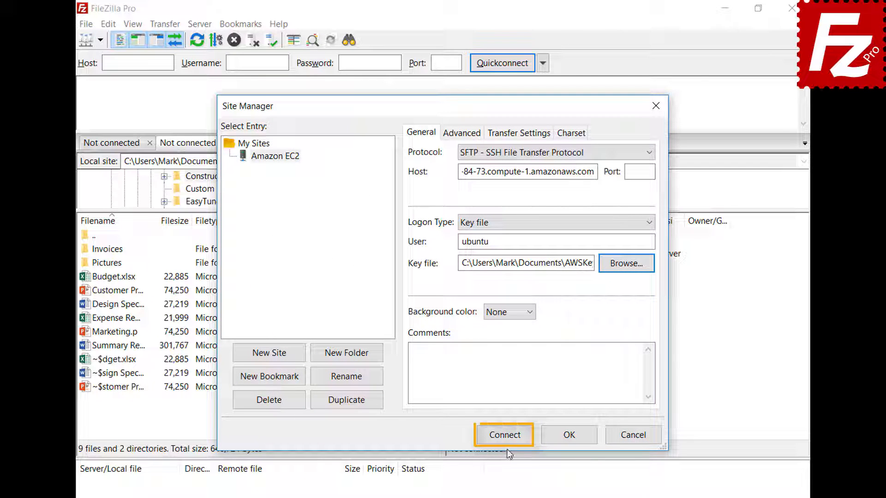
click(508, 440)
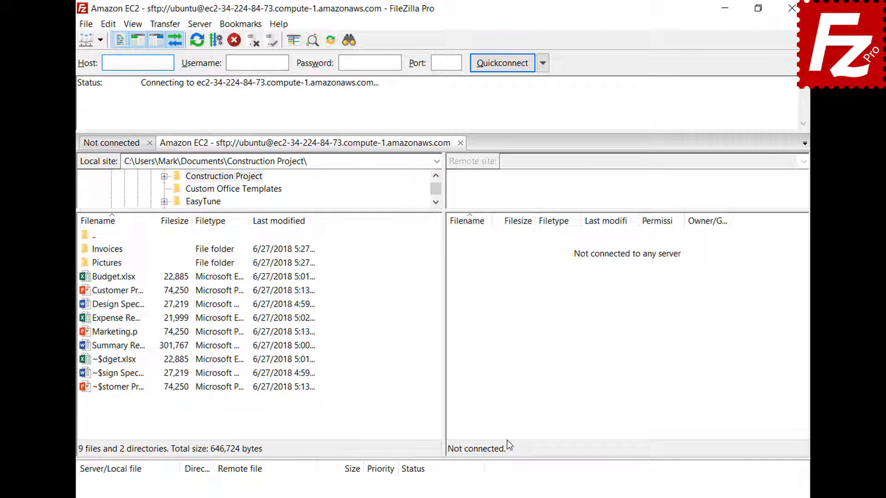
Always trust the EC2 server's host key, caching it, and accept to continue connecting
click(300, 331)
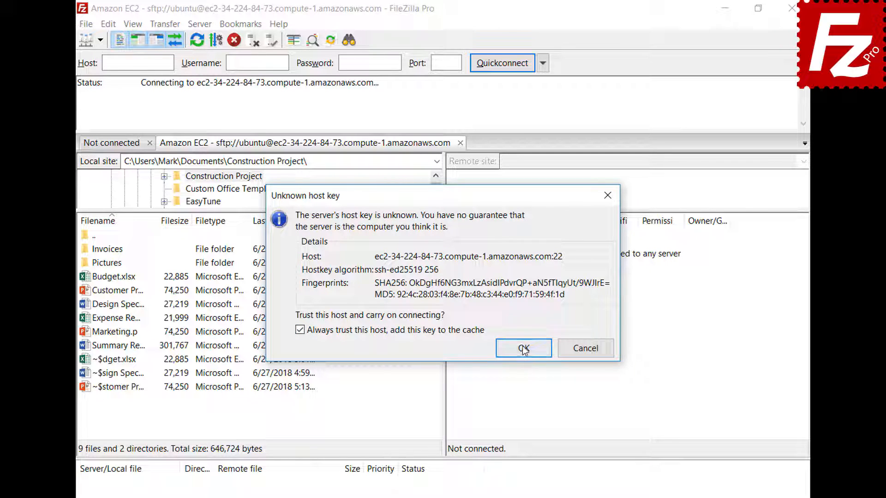
click(523, 346)
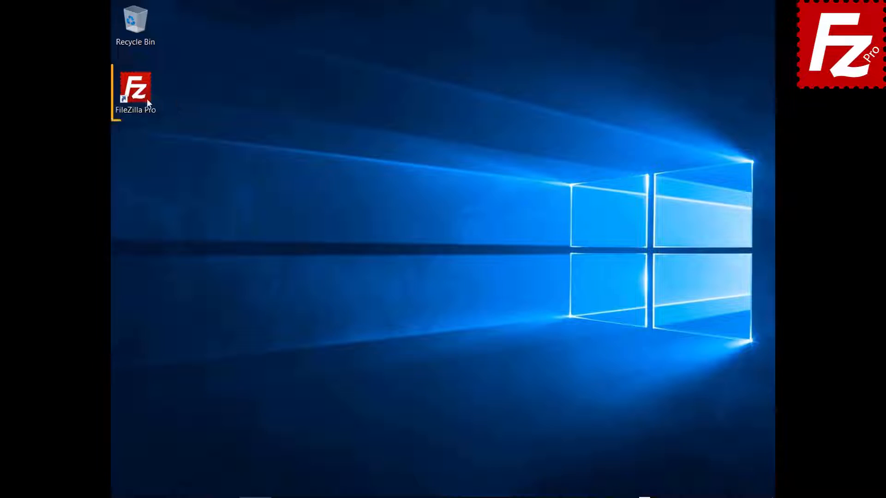
Launch FileZilla Pro from its desktop icon to get an unconnected main window
double_click(143, 98)
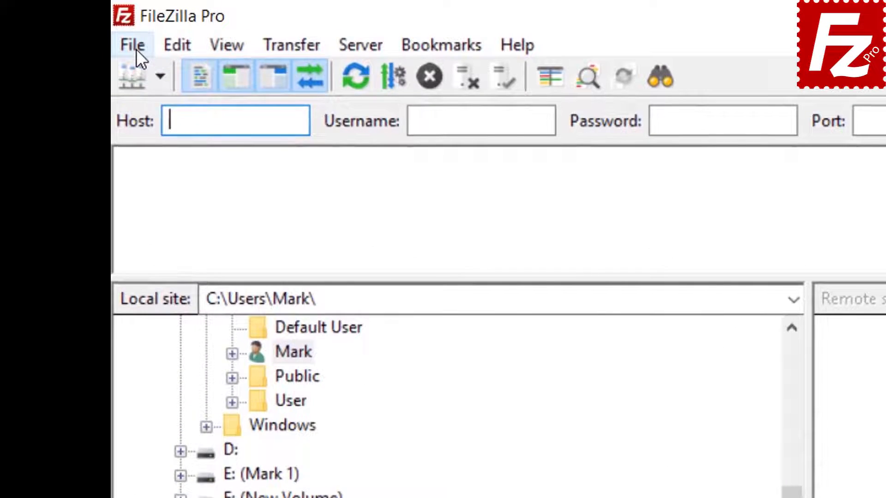
In the Site Manager, add a new site named 'S3 Connection' using the Amazon S3 protocol
click(122, 23)
click(163, 76)
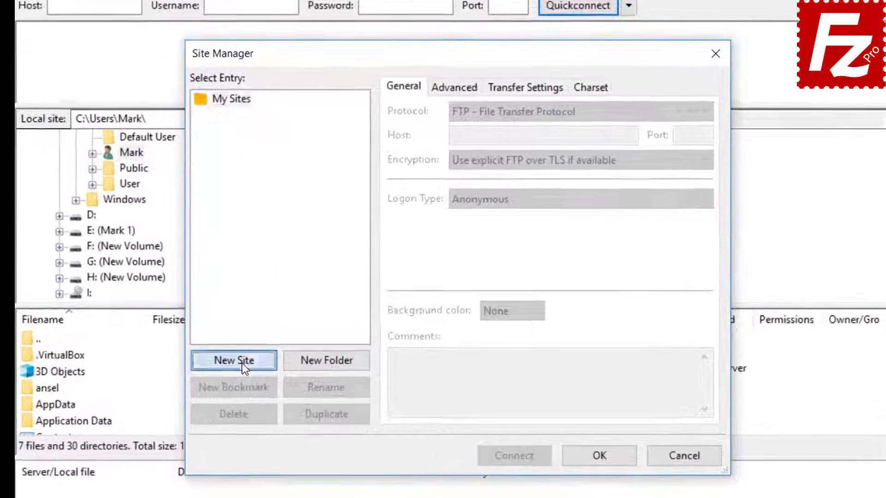
click(291, 332)
text(S3)
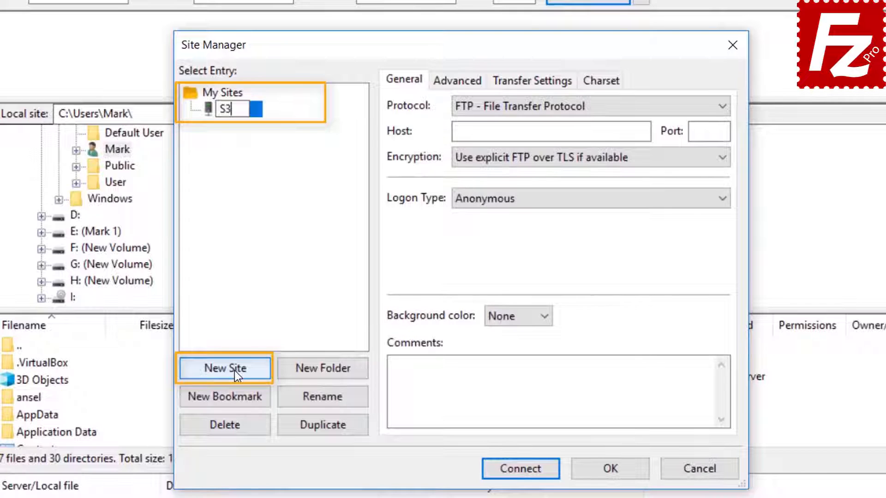
text( Connection)
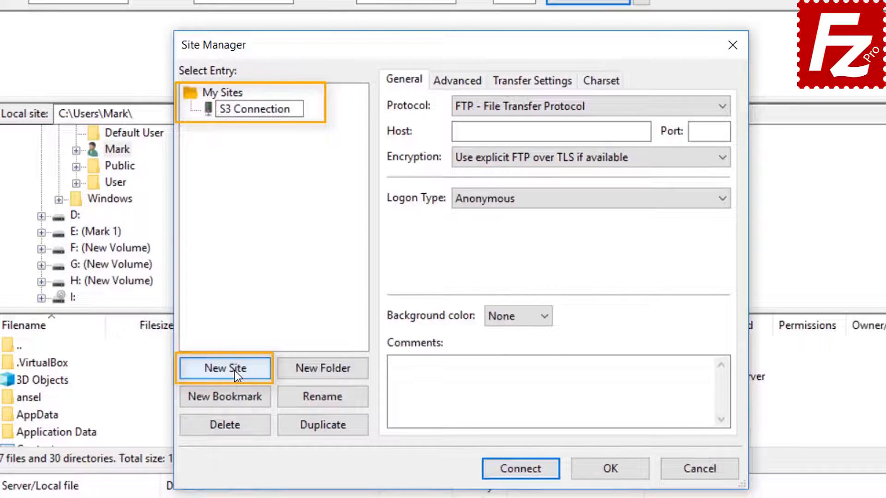
click(572, 107)
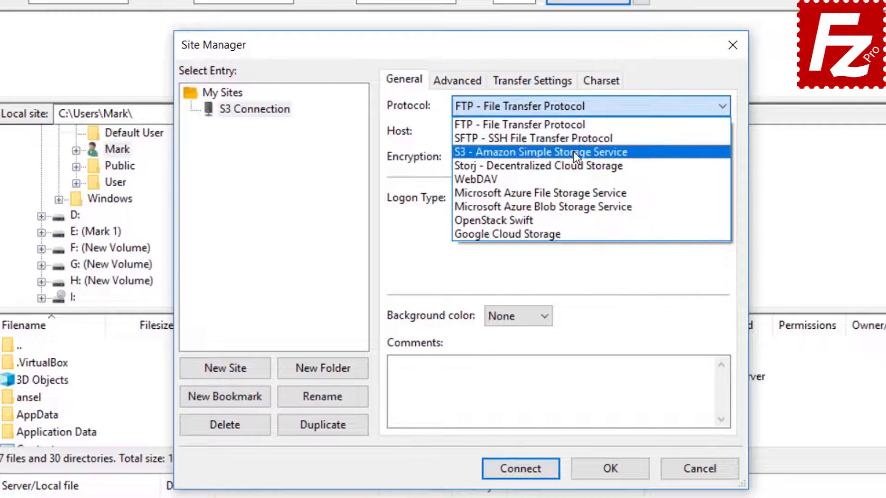
click(574, 152)
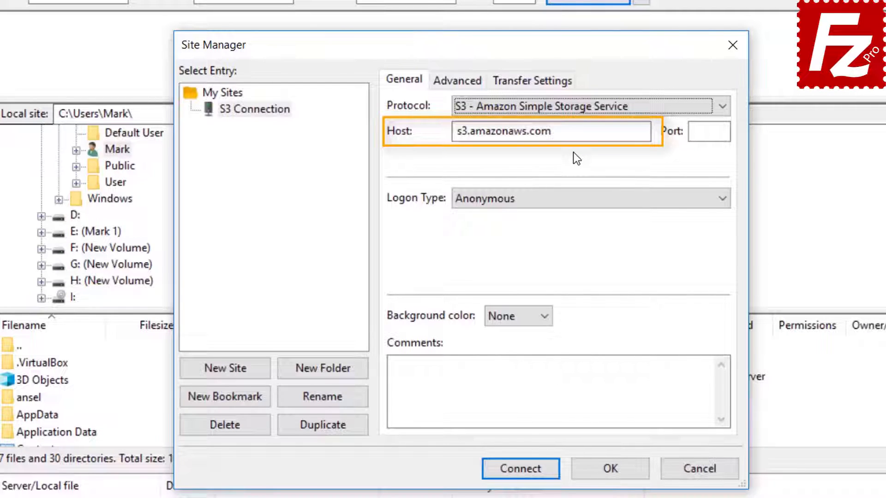
Set Normal logon, paste the access key ID and secret access key, and connect
click(567, 200)
click(570, 231)
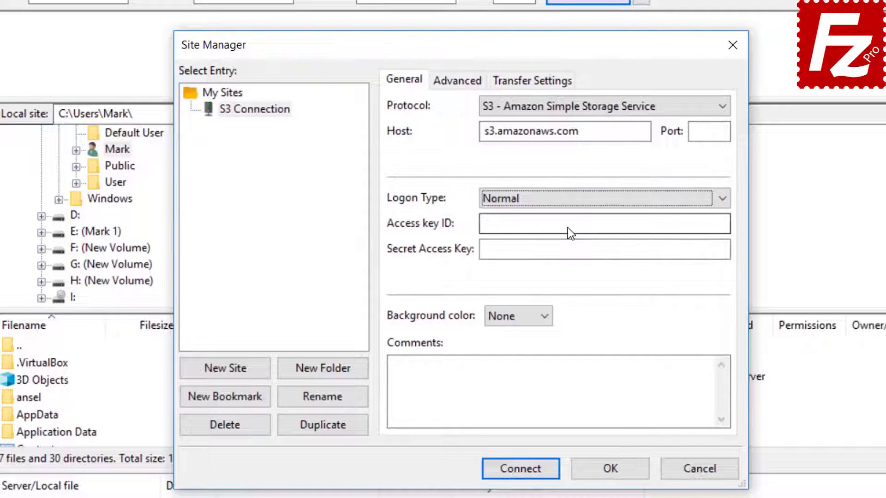
click(568, 227)
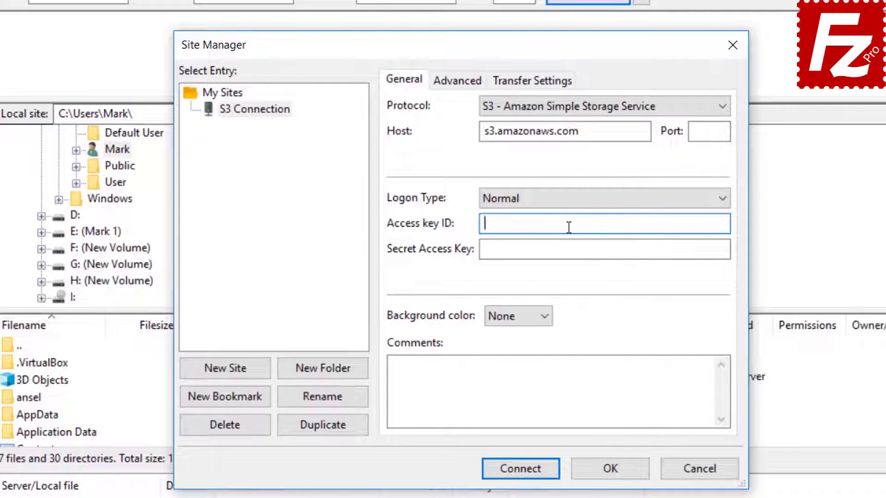
key(ctrl+v)
click(573, 248)
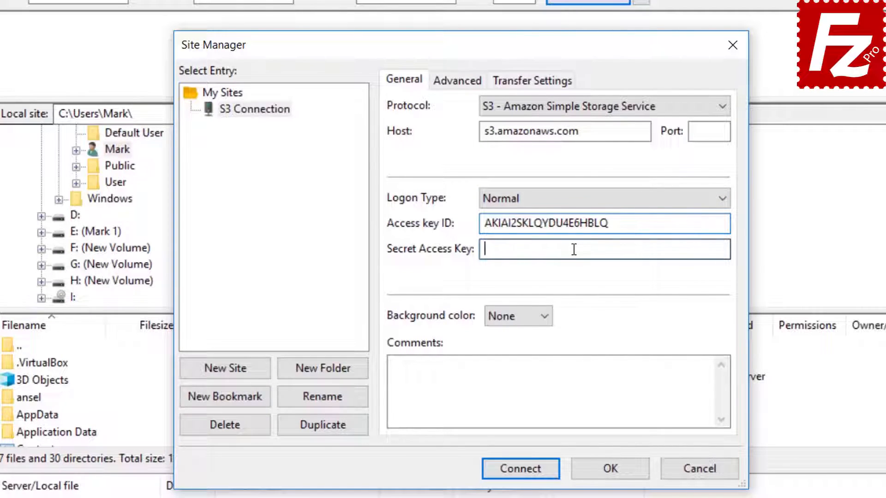
key(ctrl+v)
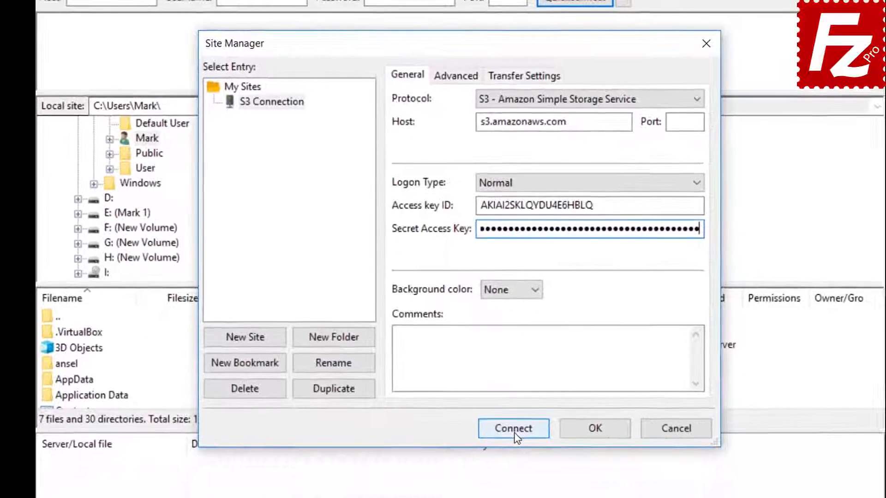
click(517, 470)
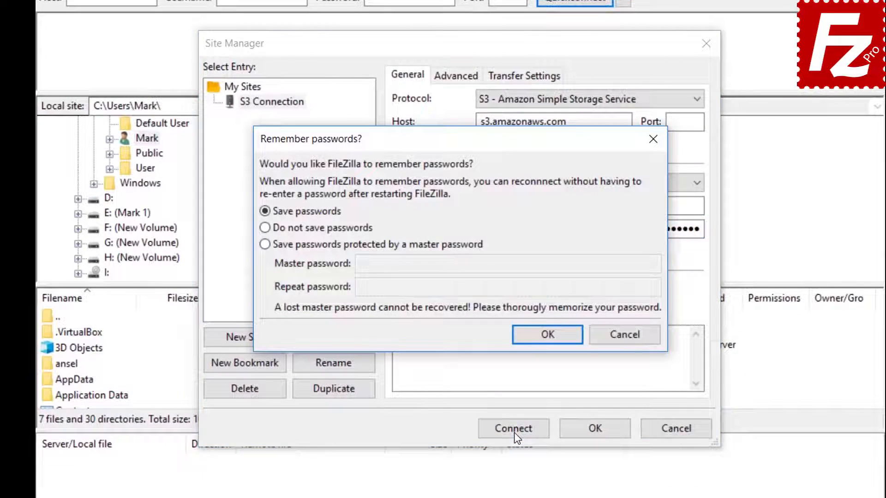
Keep 'Save passwords' selected and confirm to finish connecting to Amazon S3
click(547, 335)
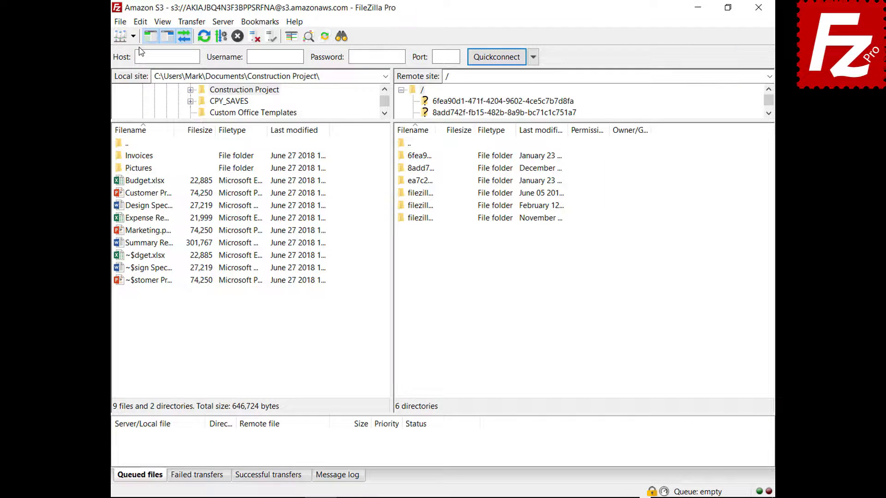
In Settings under S3: Providers, add a new provider named DigitalOcean
click(123, 23)
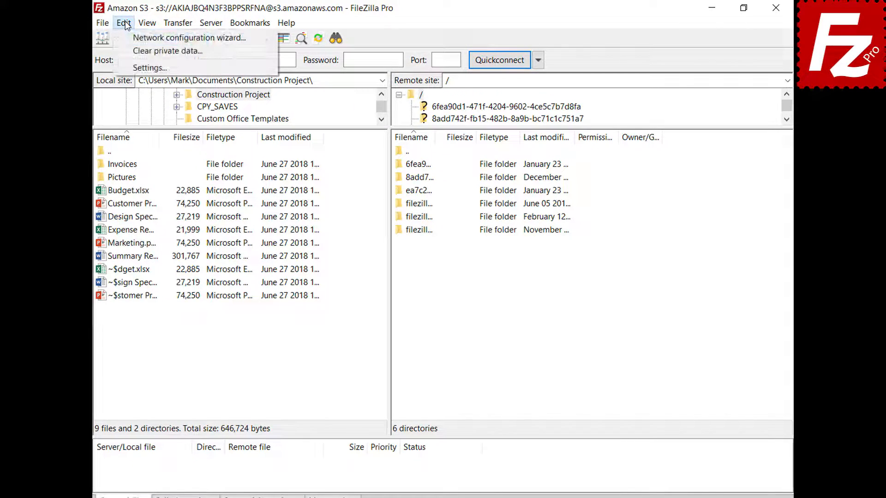
click(131, 68)
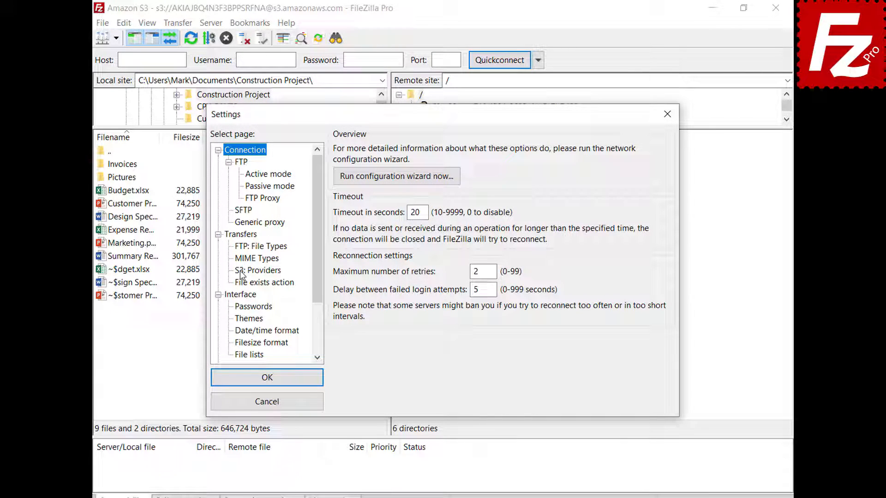
click(241, 272)
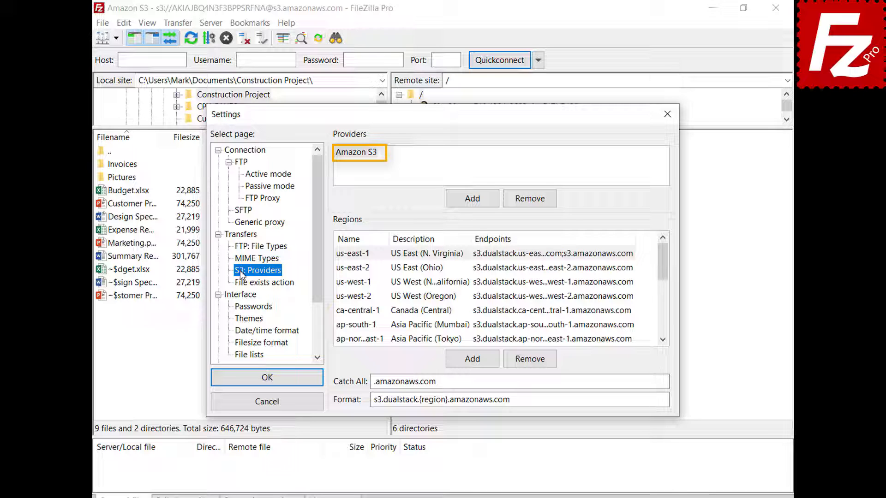
click(472, 207)
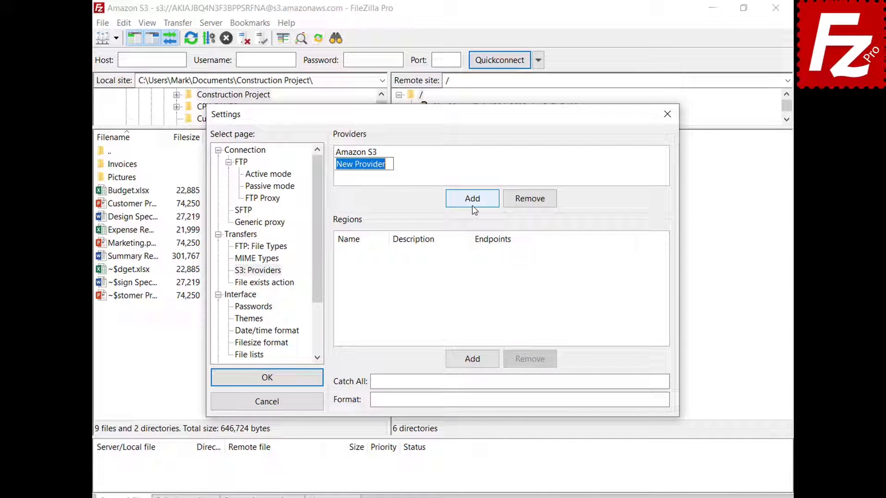
text(DigitalOcean)
key(Return)
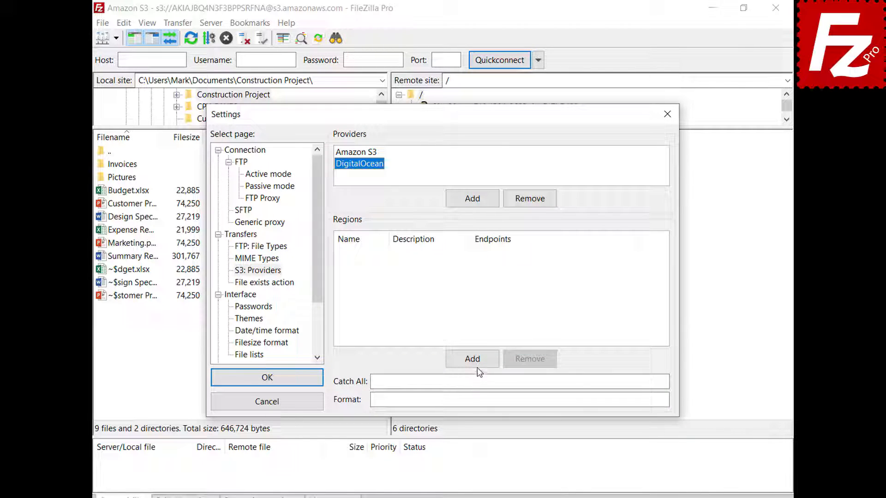
Add regions nyc3 (New York 3) and sgp1 (Singapore 1) with their pasted endpoints
click(478, 368)
text(nyc3)
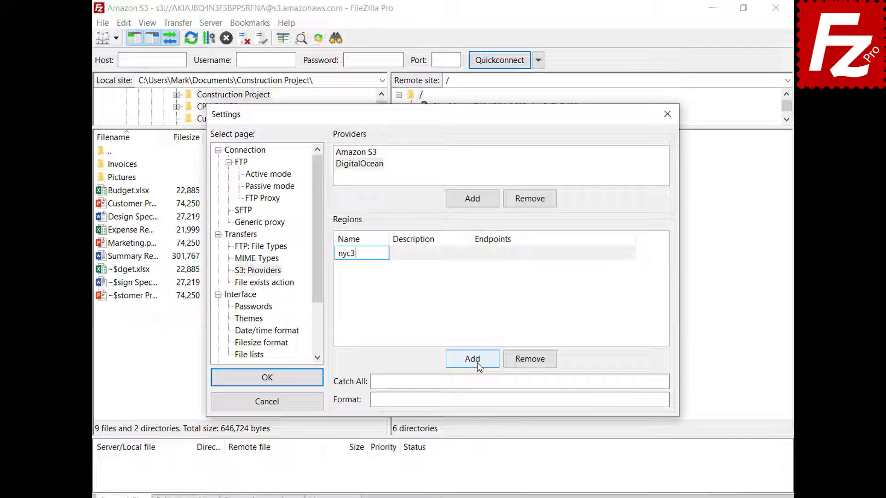
click(467, 253)
text(New York 3)
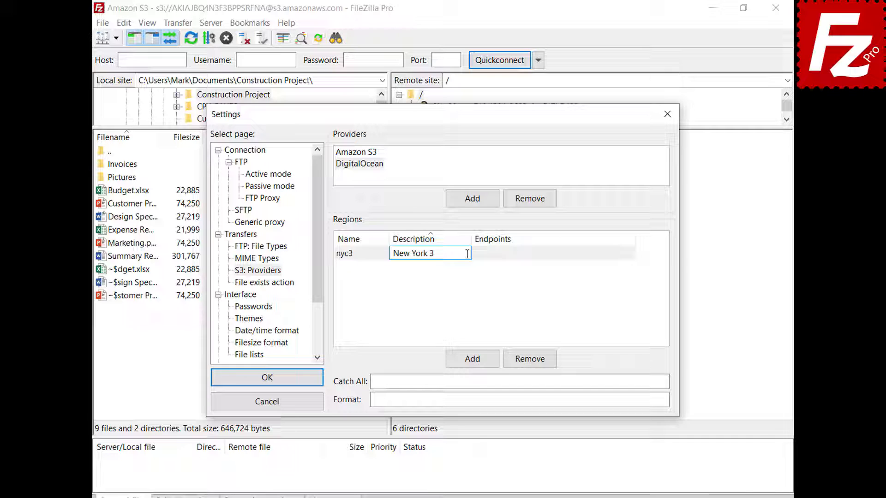
click(632, 253)
text(nyc3.digitaloceanspaces.com)
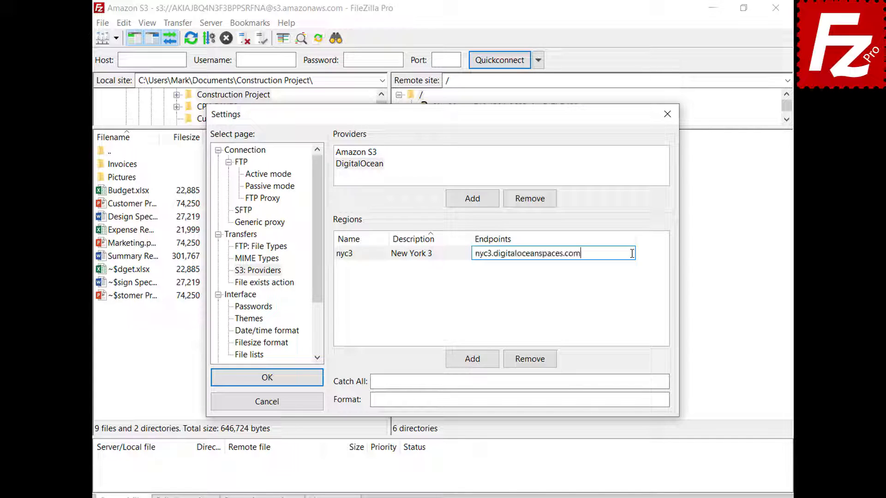
click(472, 359)
text(sgp1)
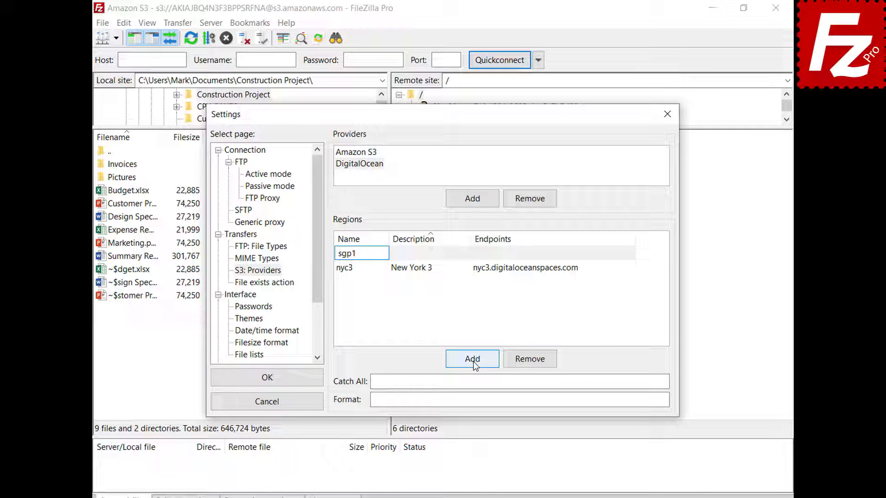
key(Tab)
text(Singapore 1)
key(Return)
click(630, 267)
text(sgp1.digitaloceanspaces.com)
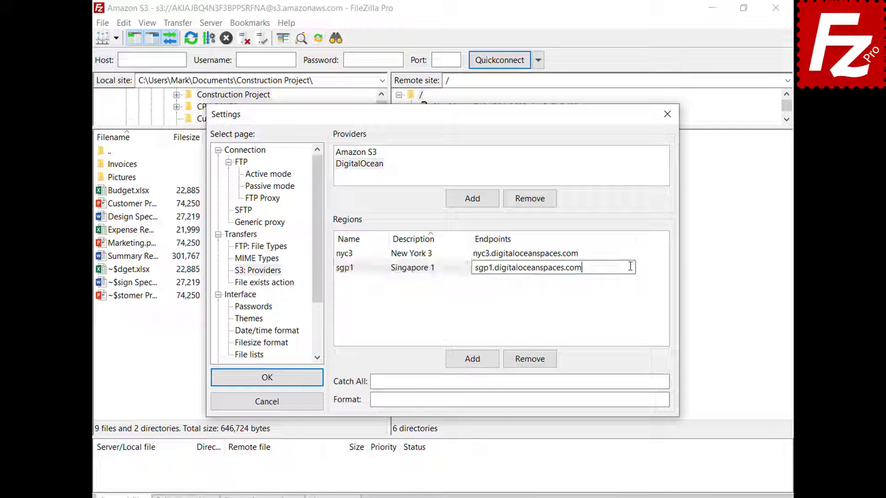
key(Return)
Add regions ams3 (Amsterdam 3) and sfo2 (San Francisco 2, endpoint sfo2.digitaloceanspaces.com)
click(474, 361)
text(ams)
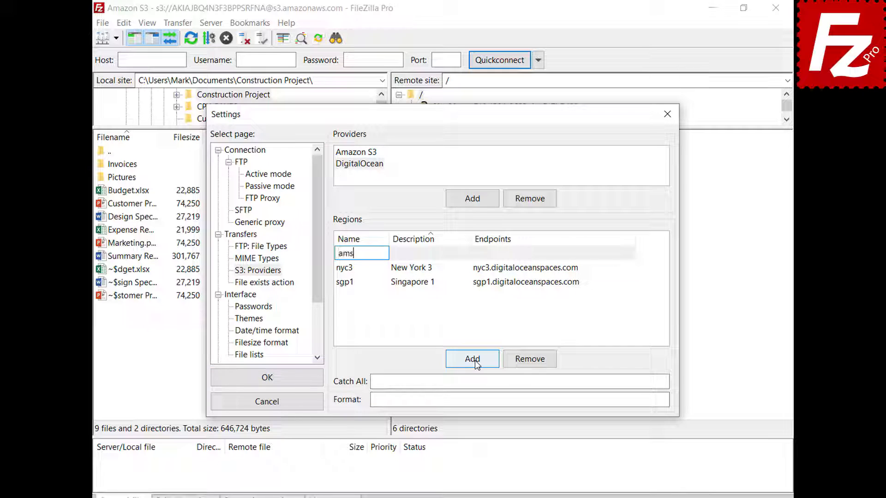
text(3)
key(Tab)
text(Amsterdam 3)
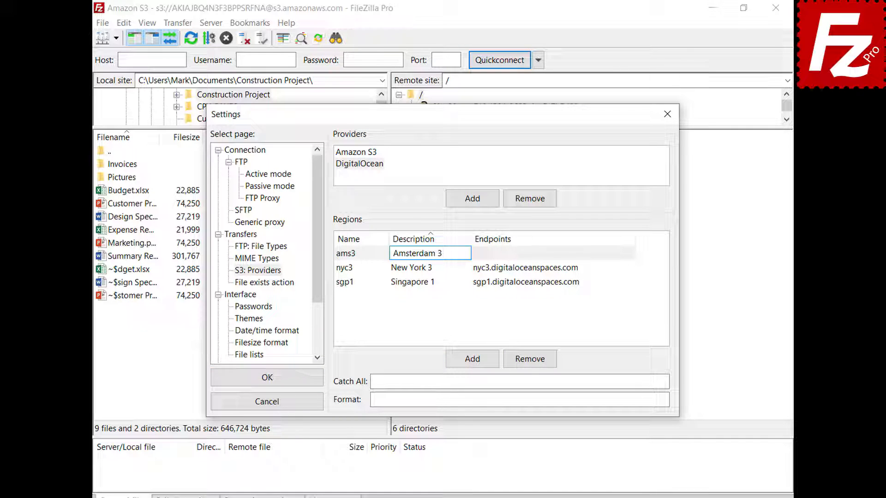
key(Tab)
text(ams3.digitaloceanspaces.com)
key(Return)
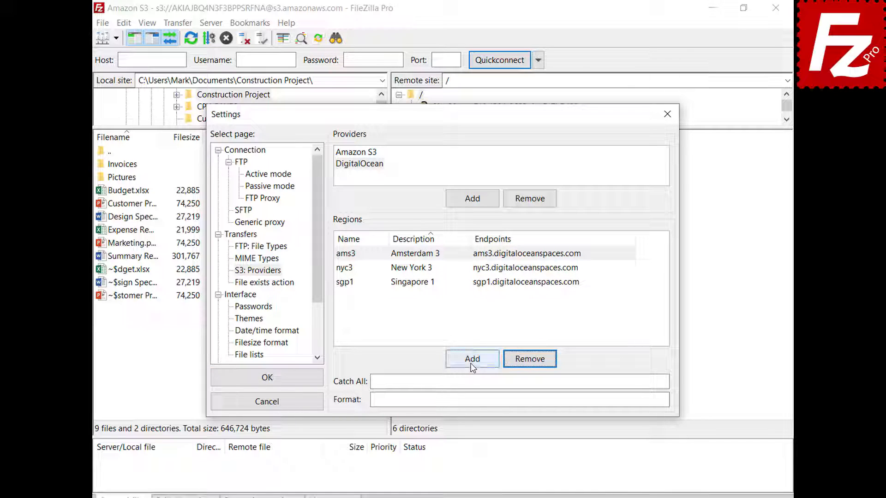
click(471, 365)
text(sf)
click(466, 252)
text(San Francisco 2)
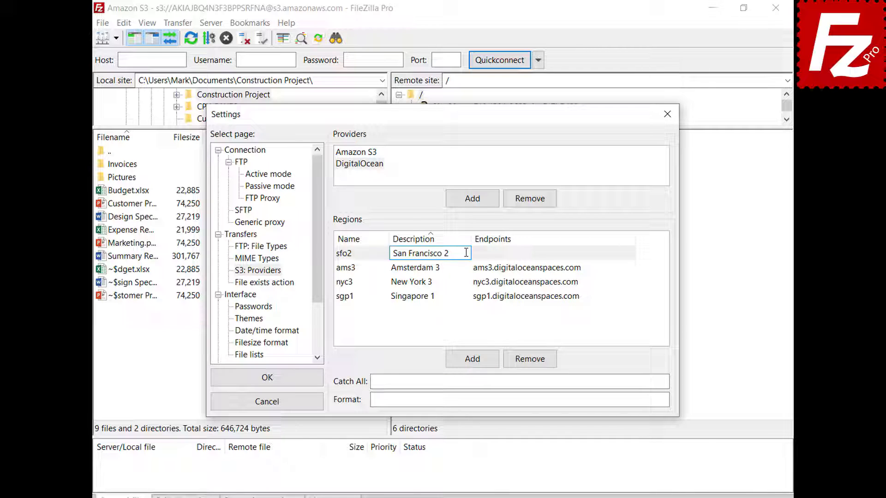
key(Return)
click(568, 282)
text(sfo2.digitaloceanspaces.com)
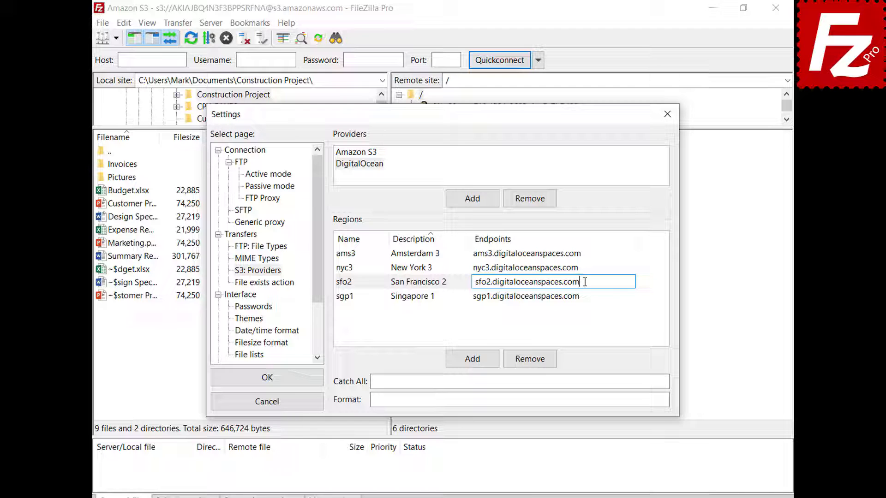
key(Return)
Fill the catch-all domain and the {BUCKET}.{REGION}.digitaloceanspaces.com format, then save the settings
click(643, 381)
text(.digitaloceanspaces.com)
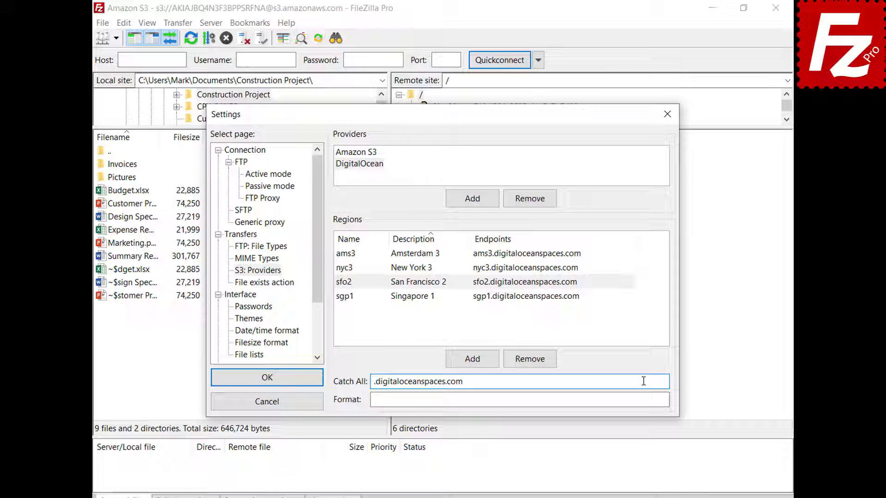
click(646, 400)
text({BUCKET}.{REGION}.digitaloceanspaces.com)
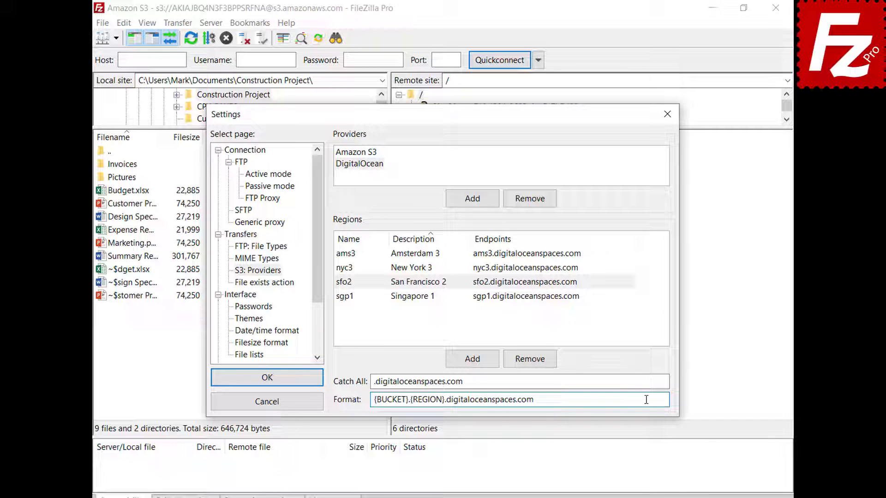
click(268, 378)
In the Site Manager, create a new site named 'Digital Ocean' using the S3 protocol
click(104, 25)
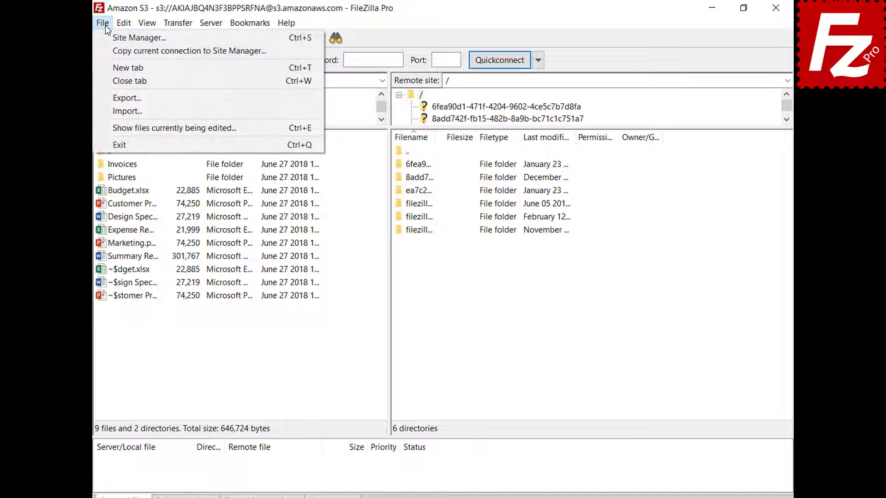
click(107, 38)
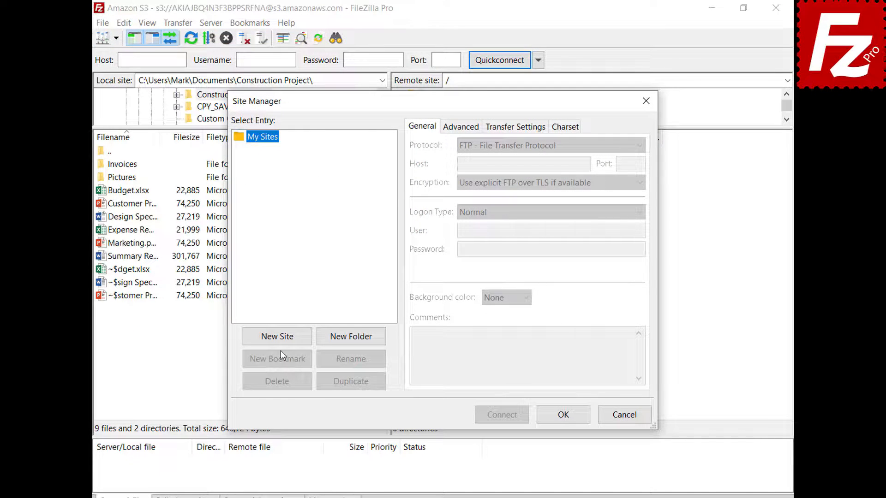
click(281, 341)
text(Digital Ocean)
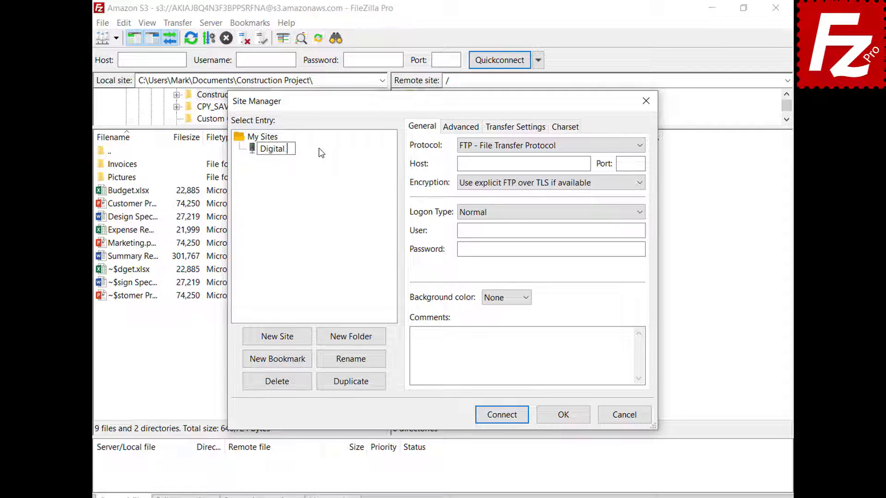
key(Return)
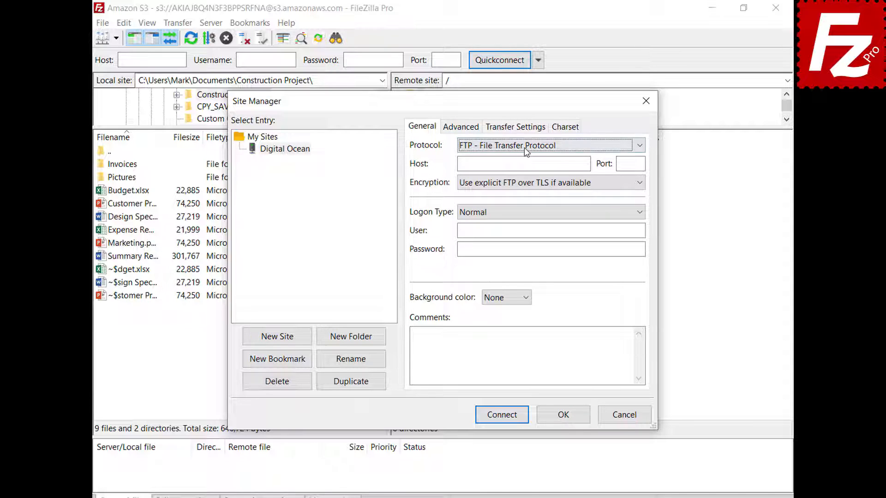
click(524, 147)
click(528, 181)
Set the host to sfo3.digitaloceanspaces.com, paste both access keys, and connect
double_click(585, 163)
text(sfo3.digitaloceanspaces.com)
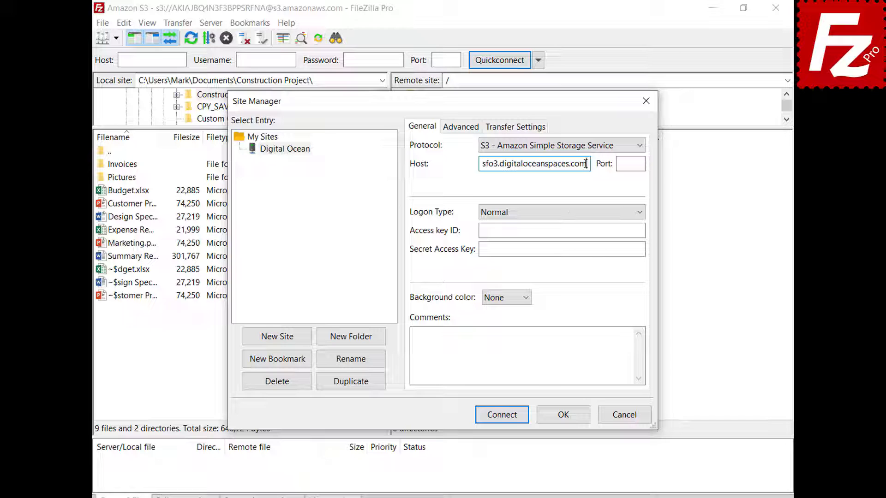
click(642, 230)
key(ctrl+v)
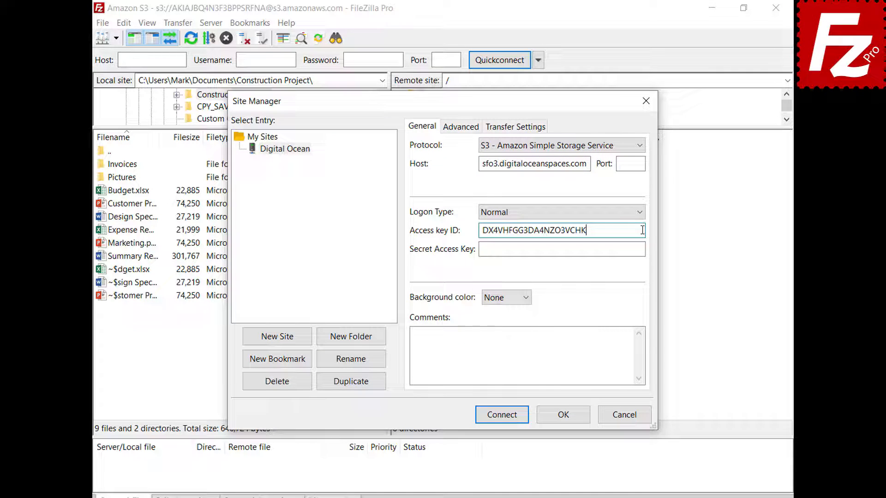
click(641, 251)
key(ctrl+v)
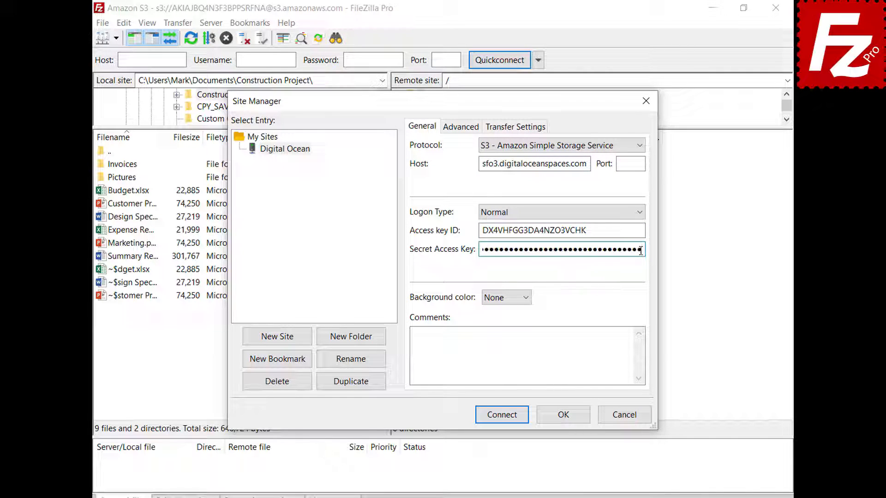
click(503, 415)
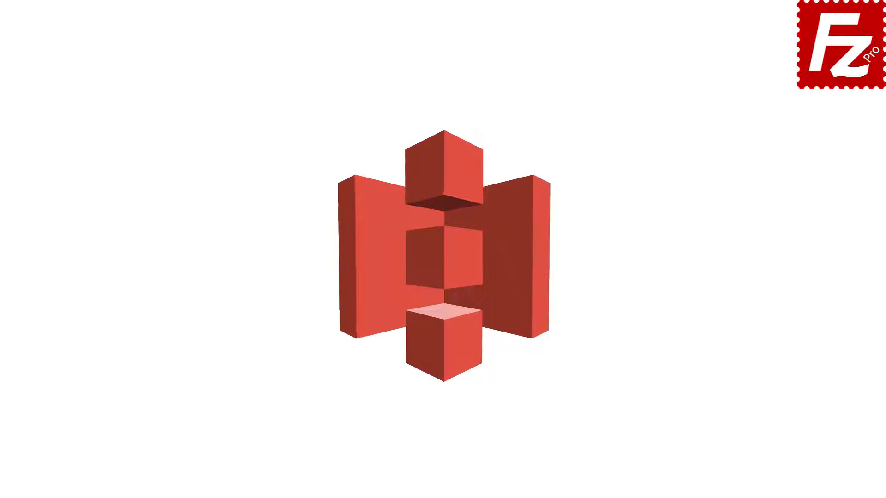
Relaunch FileZilla Pro and connect to the saved Amazon S3 site in a new tab
double_click(134, 93)
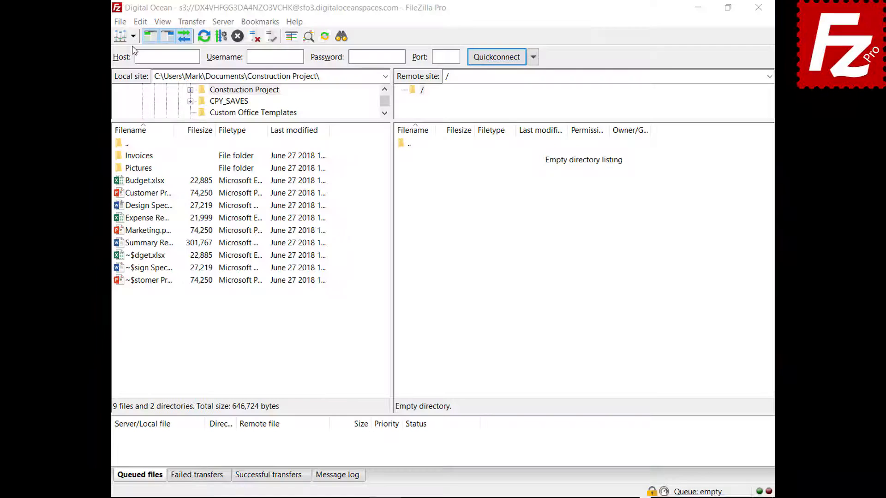
click(132, 36)
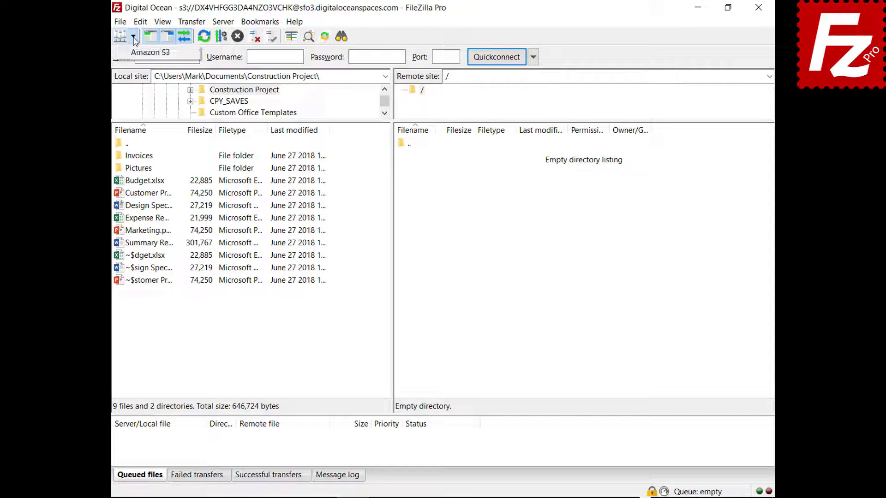
click(147, 52)
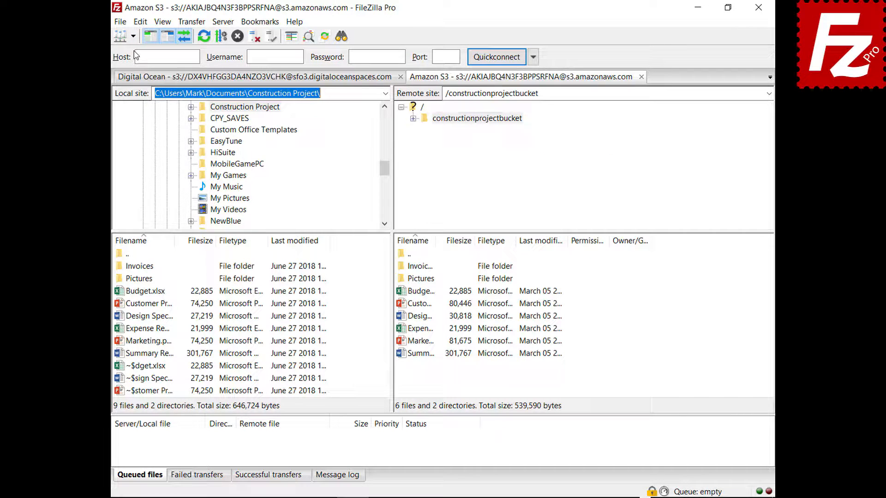
Open S3 Server Side Encryption for Budget.xlsx, try AWS KMS, then cancel without changes
right_click(402, 293)
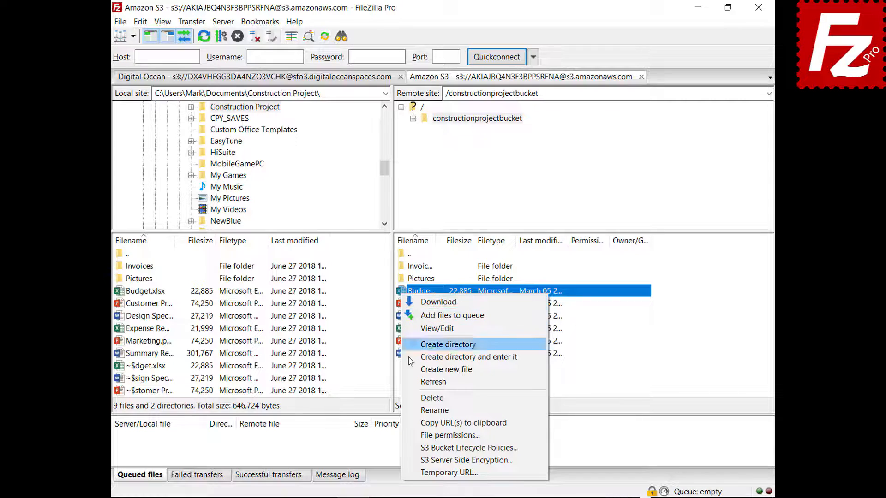
click(418, 461)
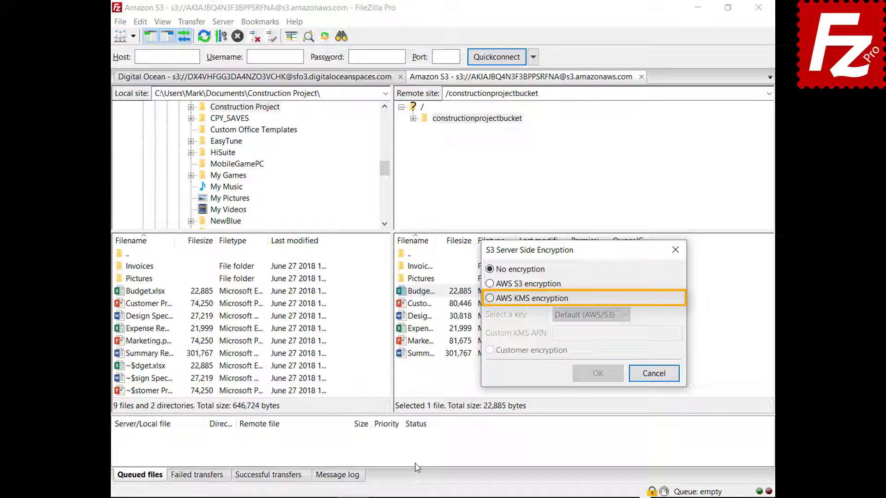
click(490, 298)
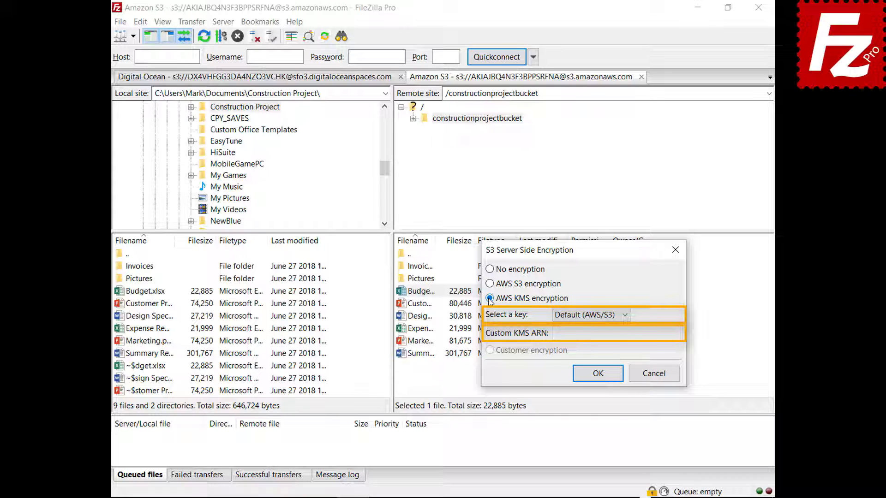
click(653, 373)
click(120, 22)
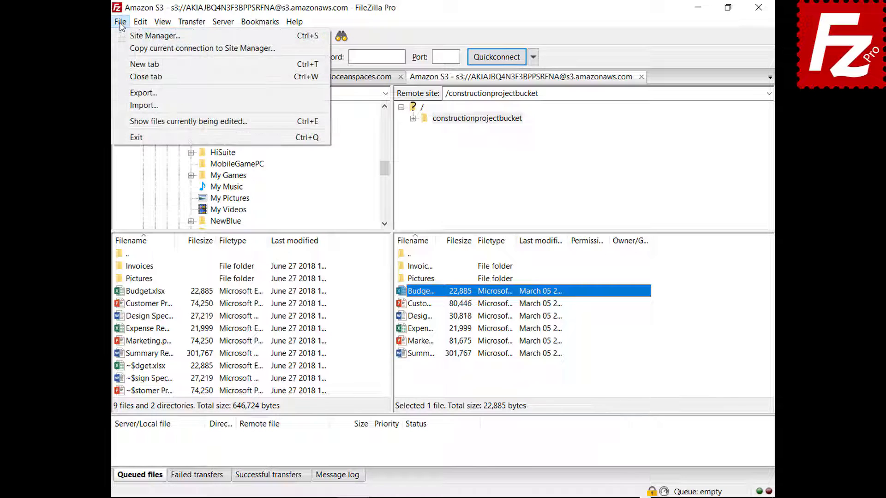
On the Amazon S3 site's S3 tab, try AWS S3, AWS KMS and customer-provided encryption, then cancel
click(124, 36)
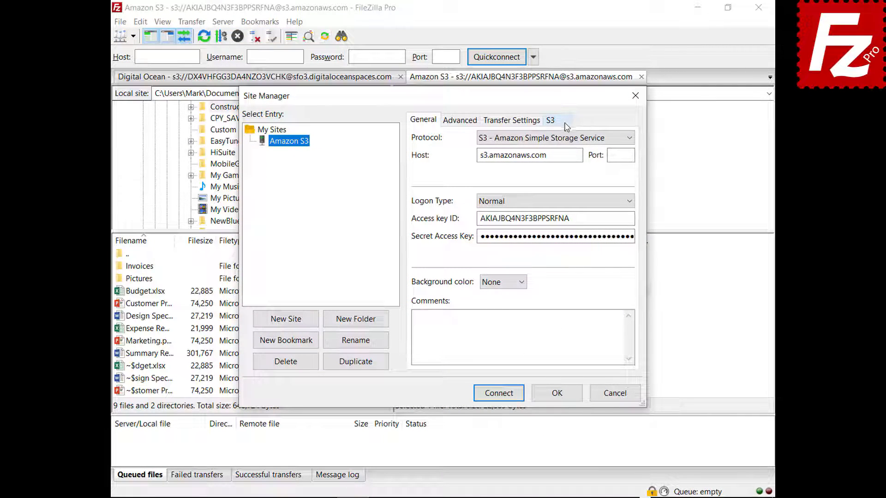
click(564, 123)
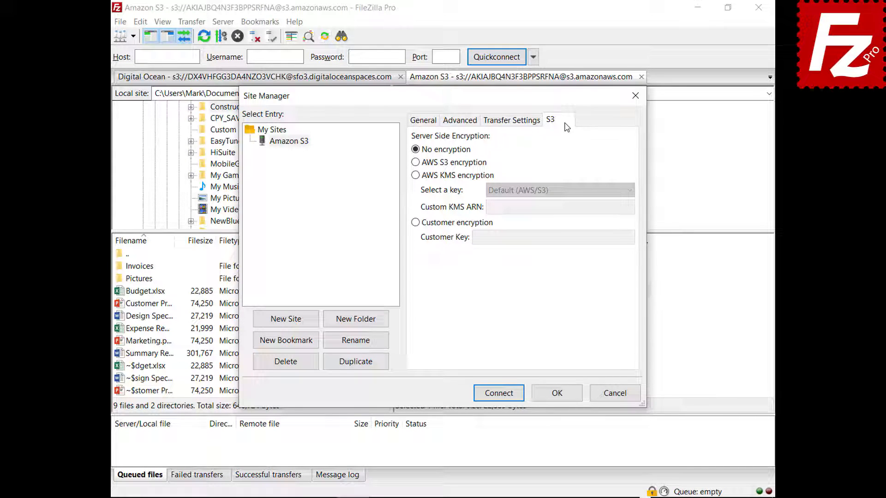
click(415, 162)
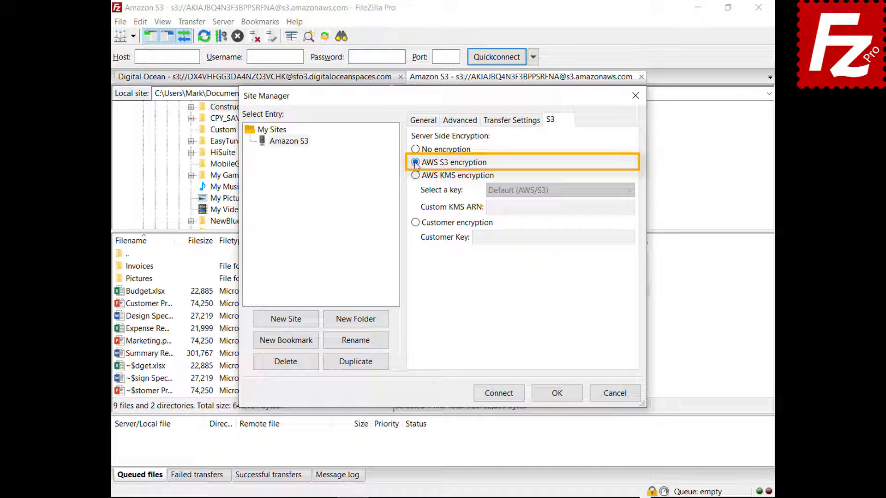
click(415, 175)
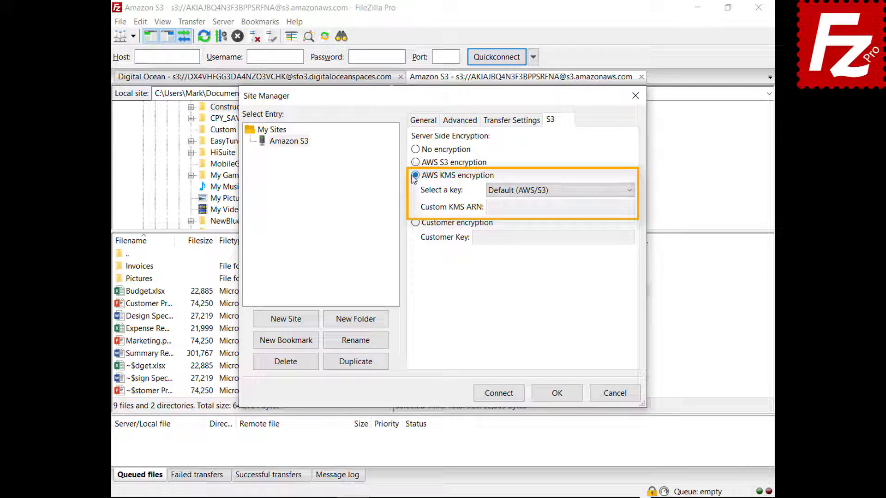
click(629, 190)
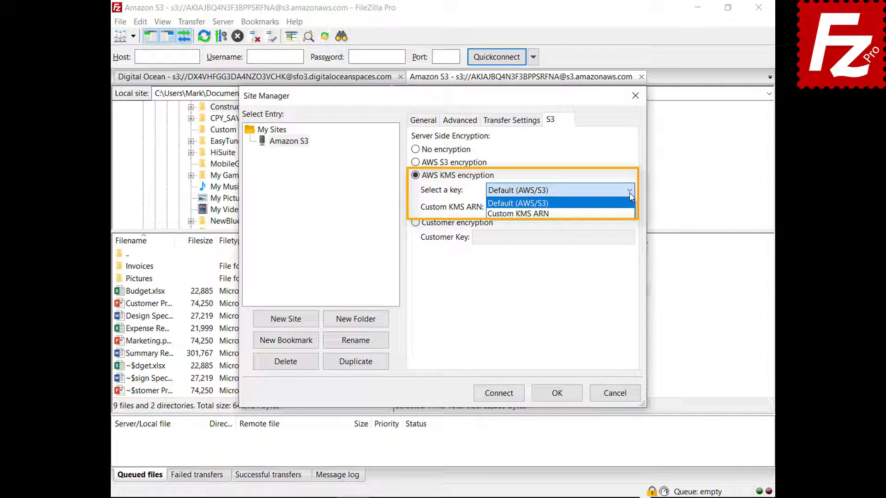
click(629, 192)
click(415, 223)
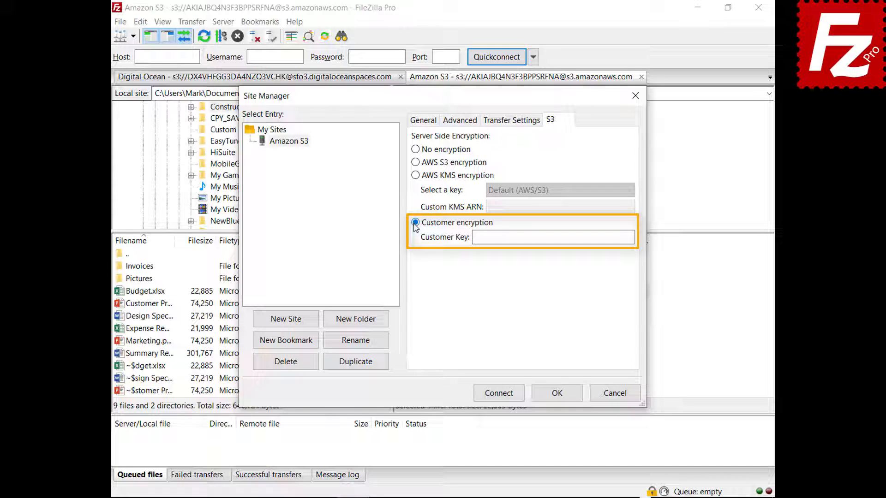
click(615, 393)
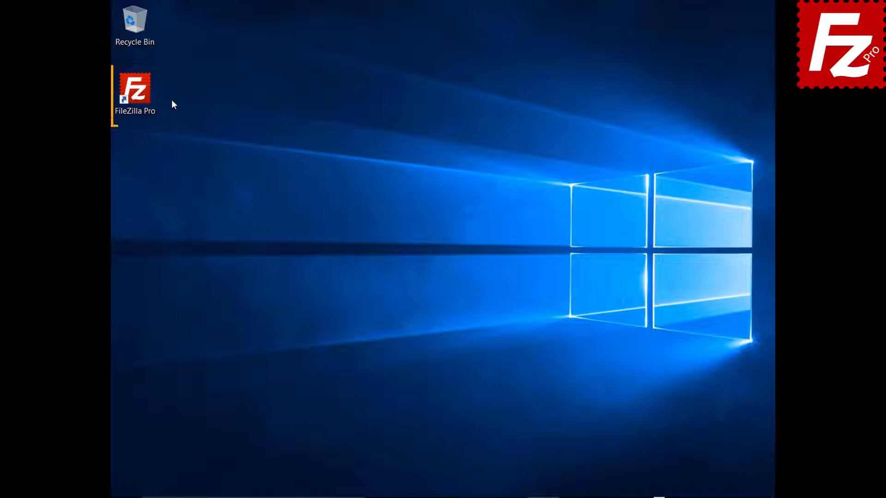
Relaunch FileZilla Pro, connect to the Amazon S3 site, and bring up filezillaprobucket's context menu
double_click(140, 96)
click(151, 41)
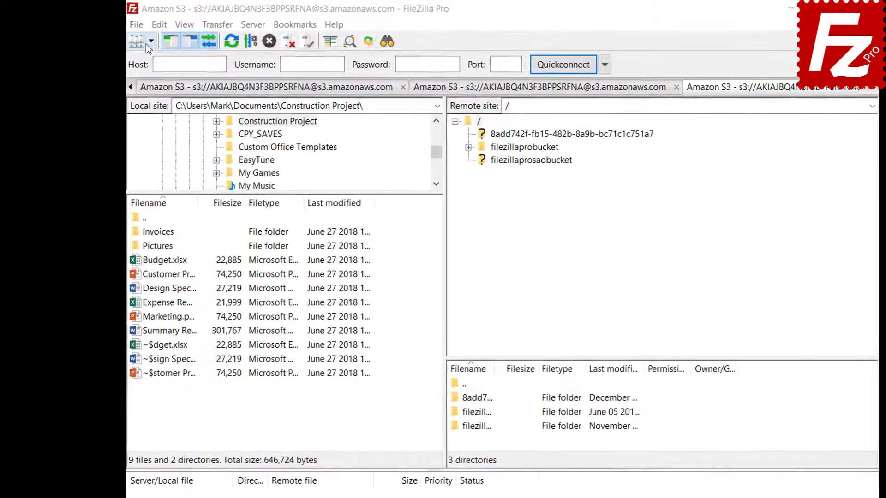
click(145, 63)
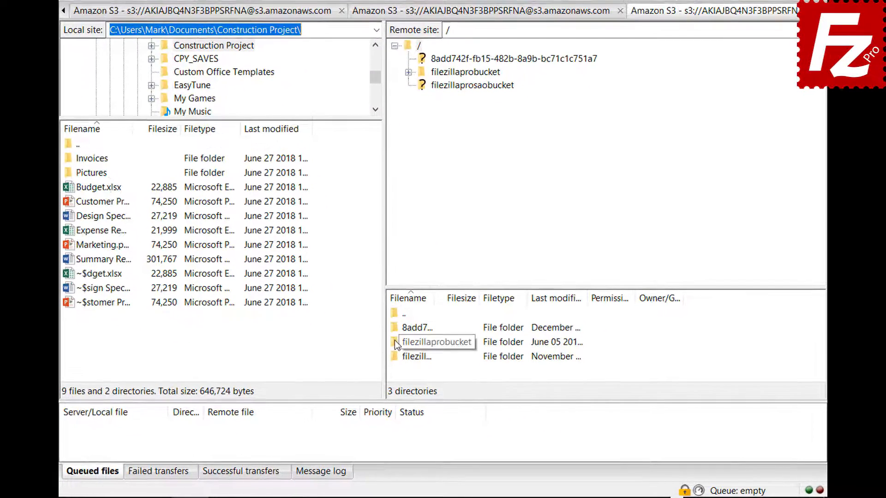
right_click(394, 339)
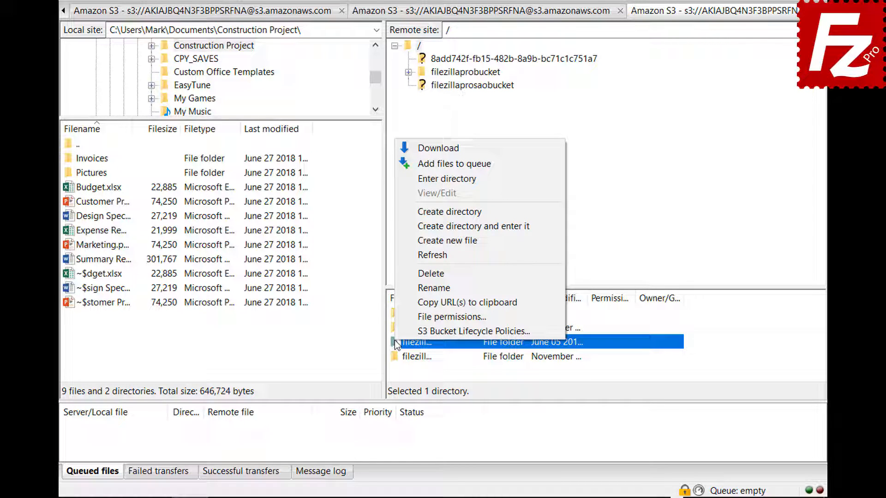
Open filezillaprobucket's lifecycle policies and add an enabled rule named 'Archive old site images'
click(397, 329)
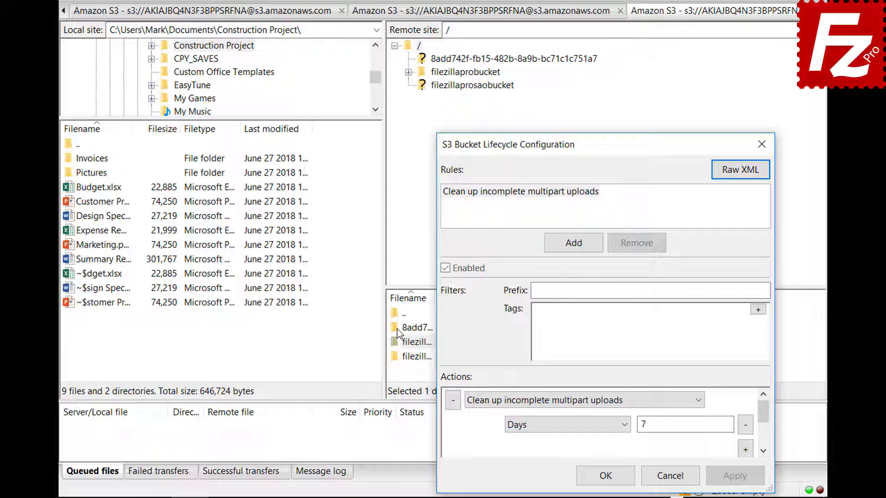
click(572, 241)
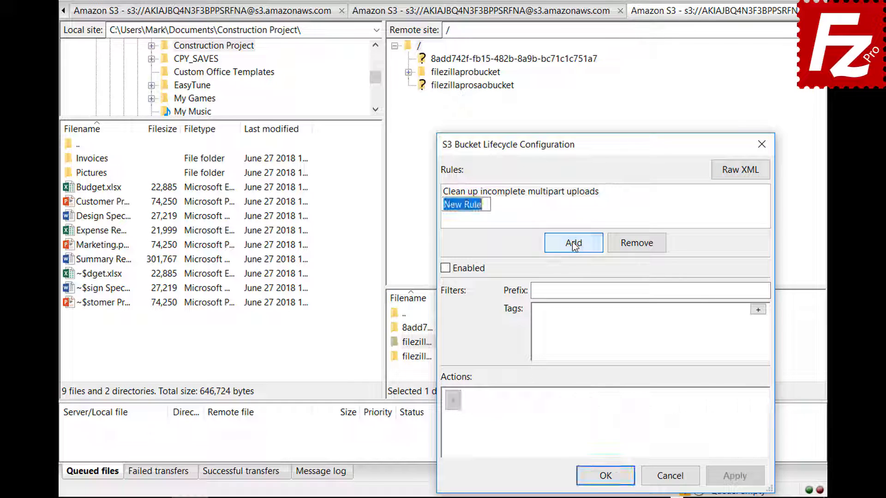
text(Archive old site images)
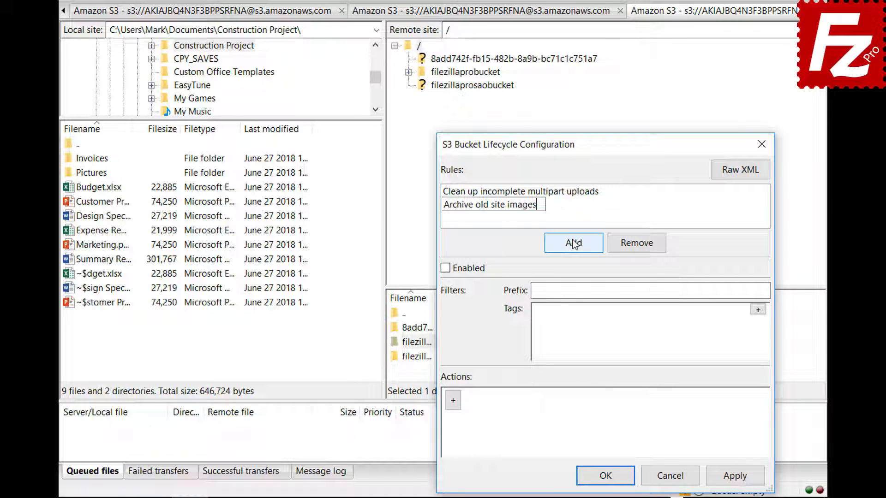
click(444, 269)
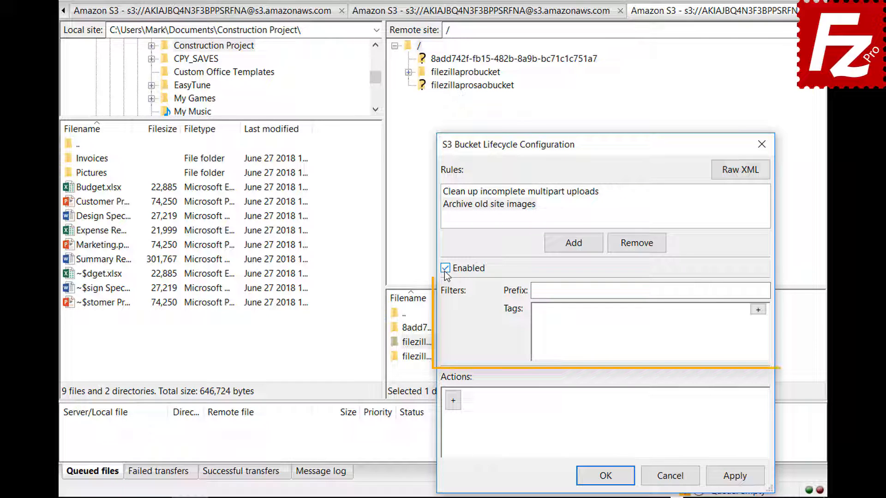
Filter the rule on prefix images/ and the tag location = site
click(679, 290)
text(images/)
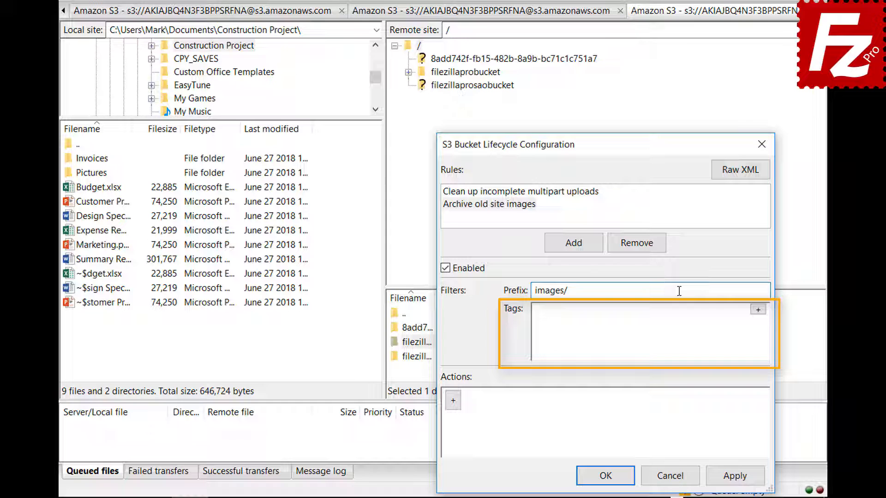
click(758, 310)
text(location)
key(Tab)
text(site)
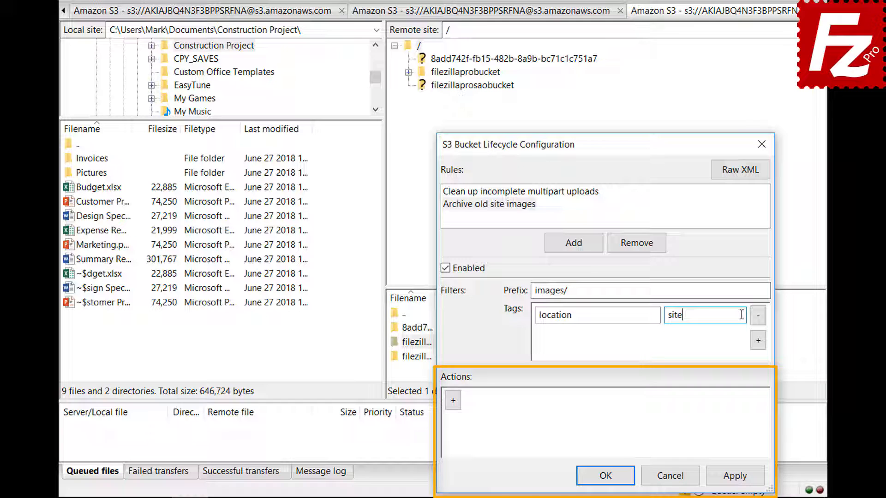
Add a Transition (current version) action with a Days condition of 30
click(453, 401)
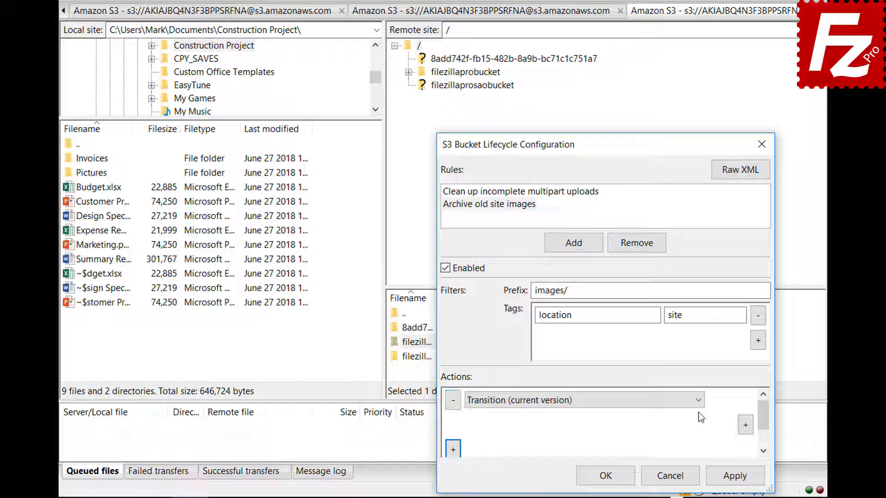
click(698, 401)
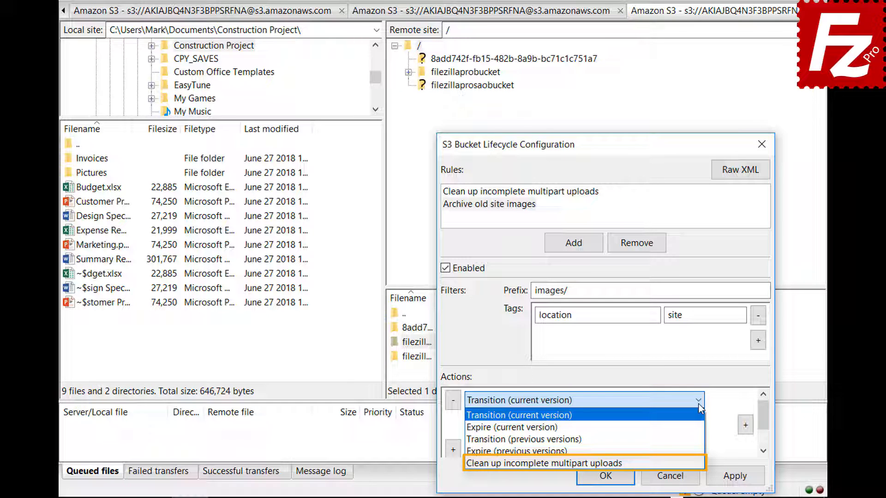
click(698, 404)
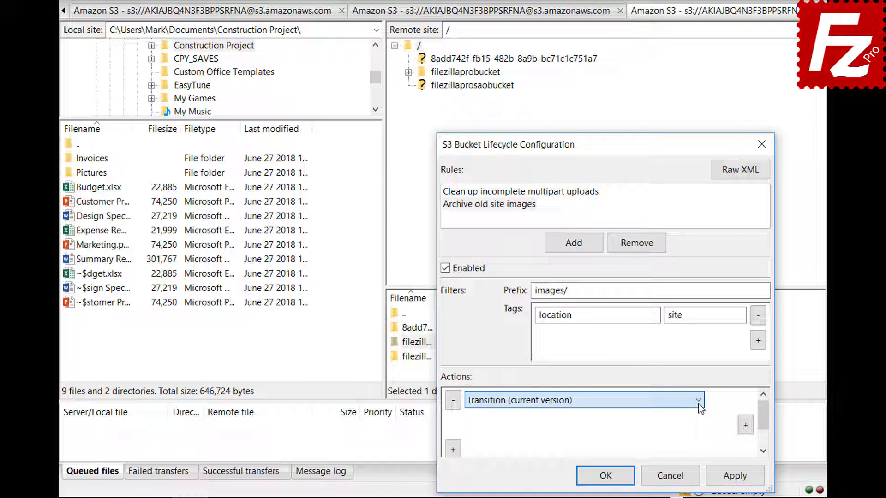
click(745, 425)
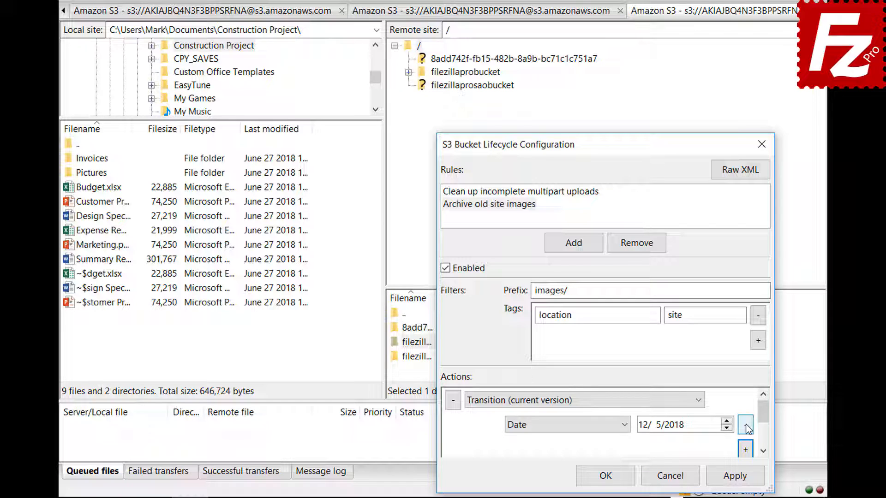
click(625, 425)
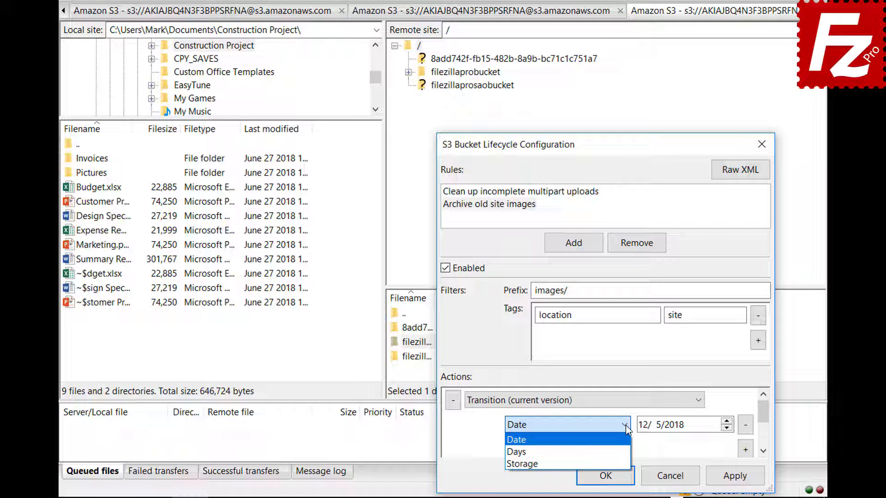
click(627, 453)
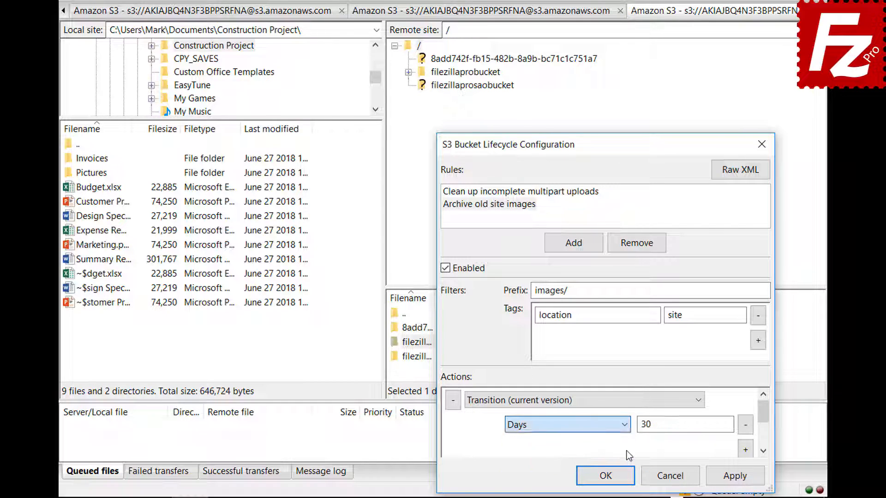
Add a Glacier storage class condition to the transition and save the lifecycle configuration
click(745, 450)
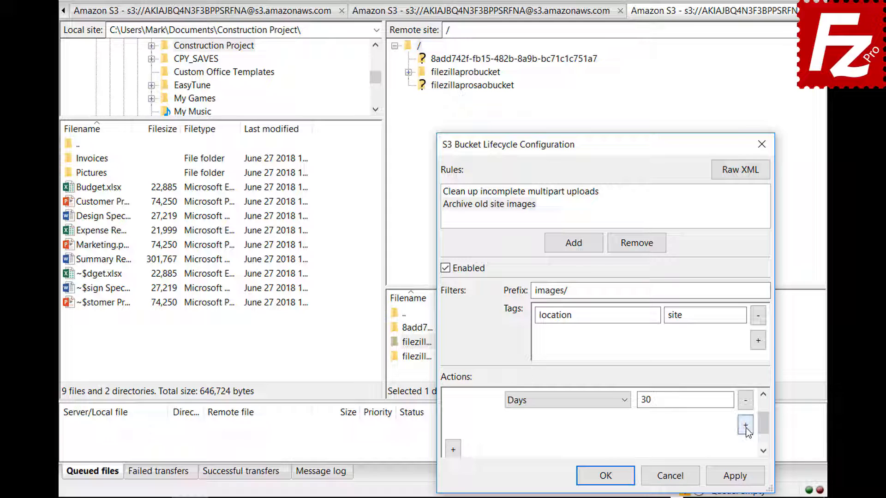
click(563, 425)
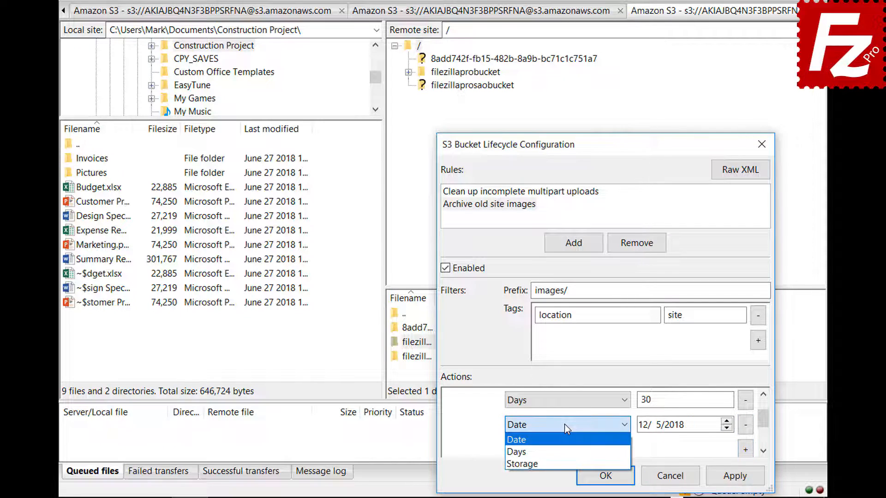
click(565, 460)
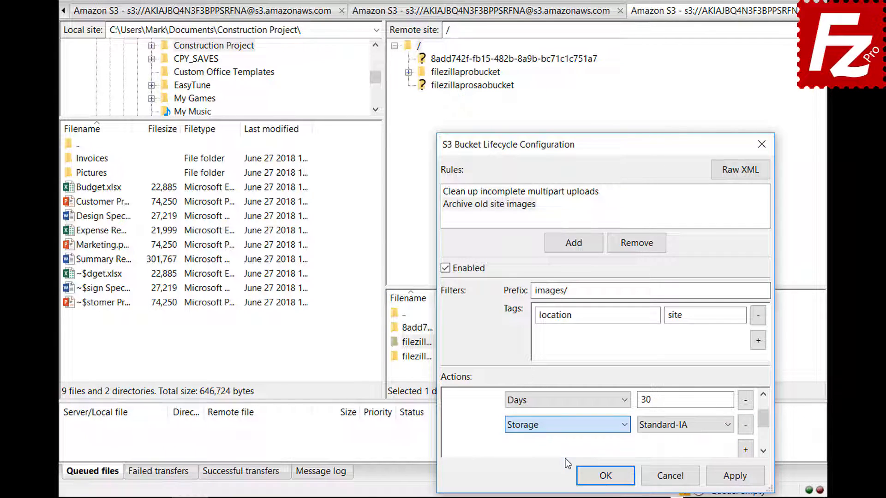
click(665, 428)
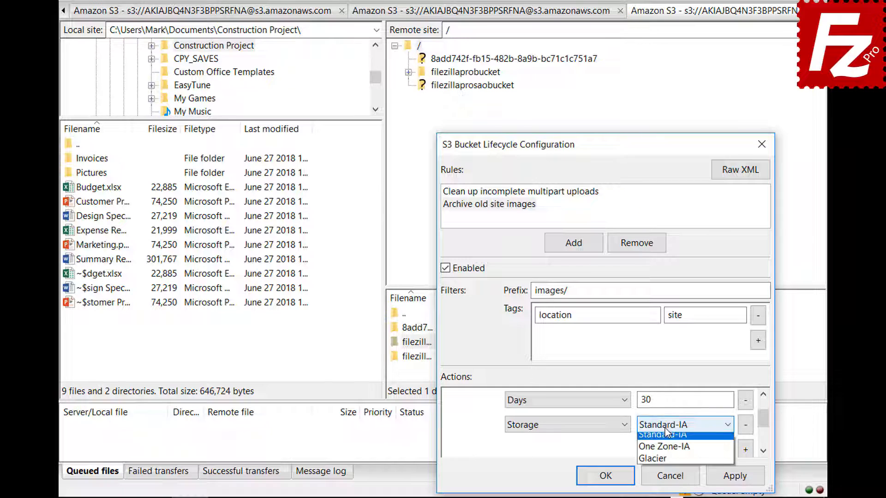
click(667, 461)
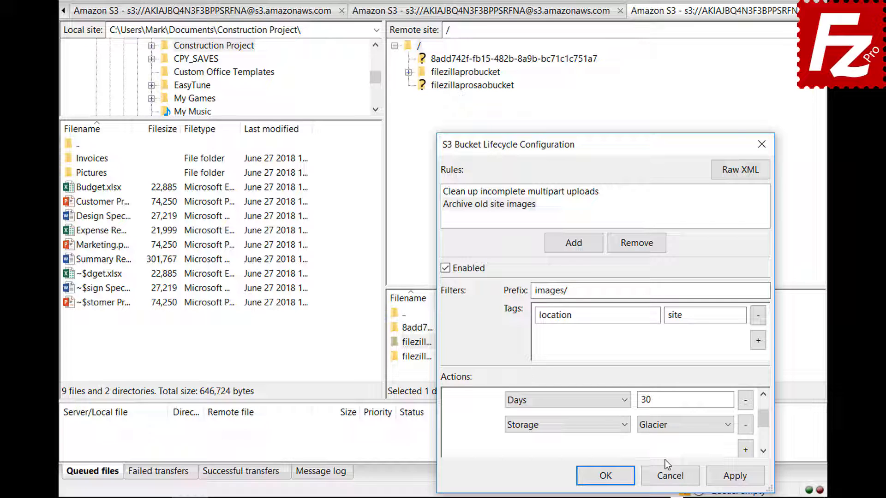
click(590, 474)
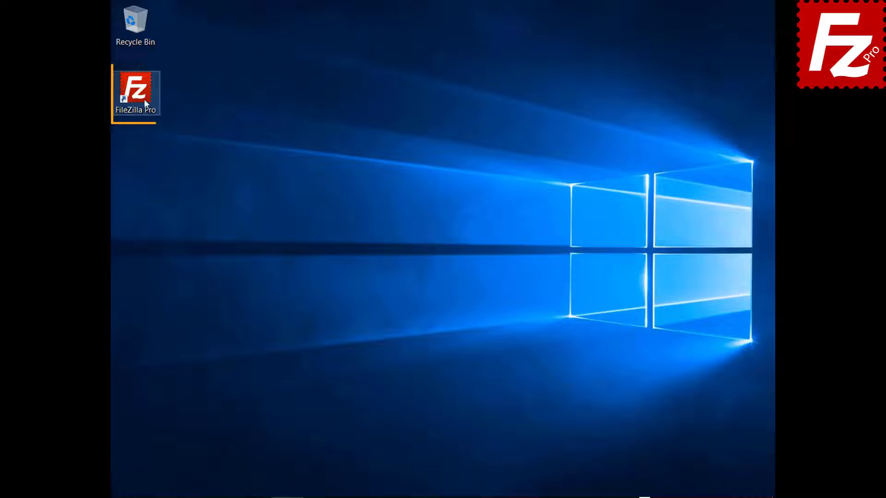
Launch FileZilla Pro from its desktop shortcut, with no server connected
double_click(143, 99)
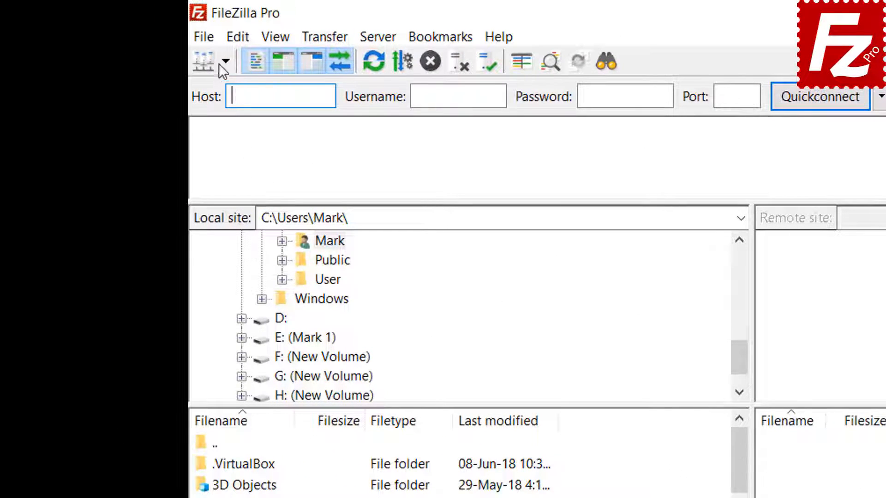
In the Site Manager, create a new site named 'Azure File Connection'
click(206, 40)
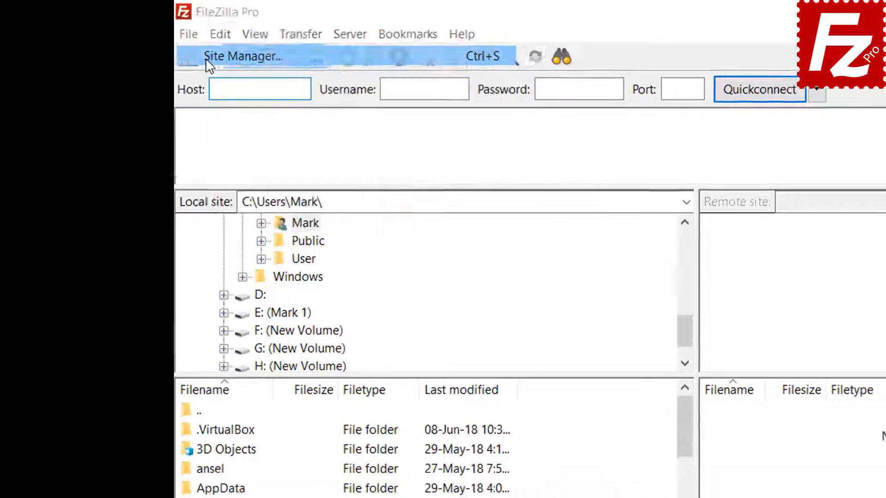
click(222, 61)
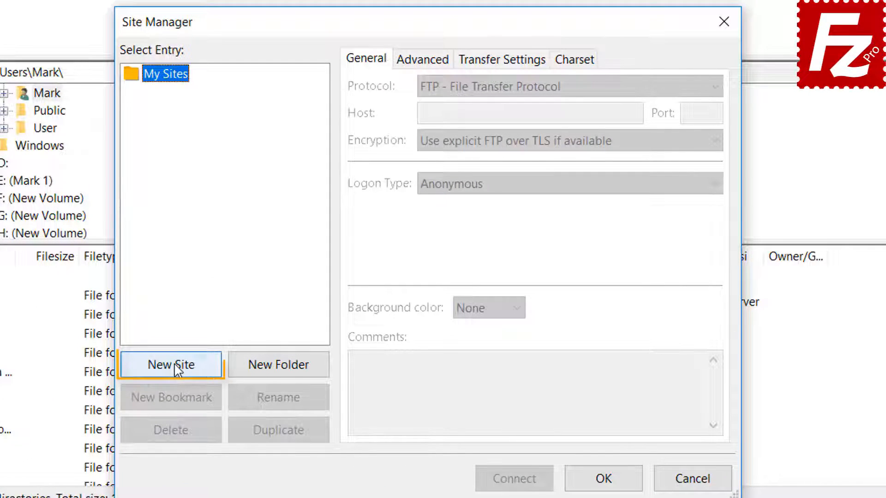
click(176, 365)
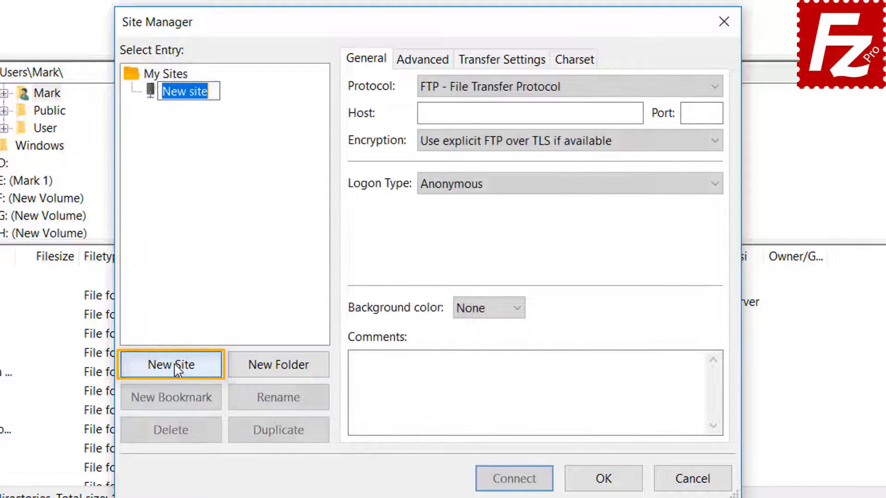
text(Azu)
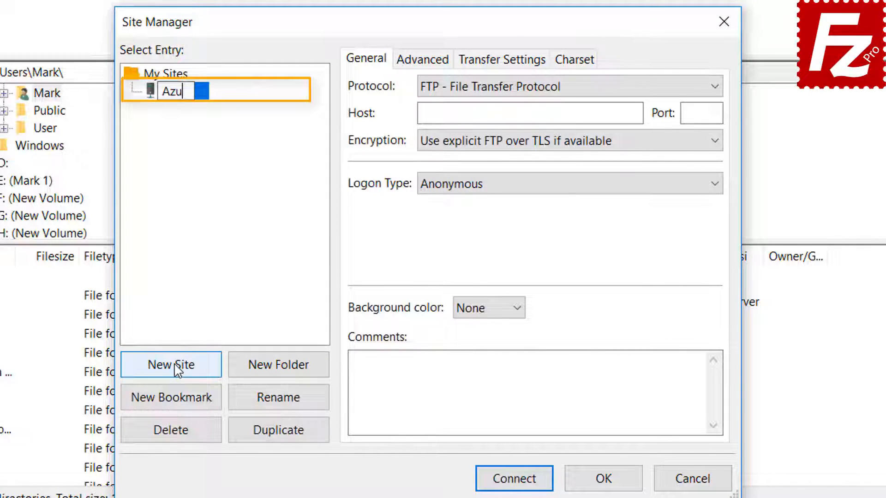
text(re File)
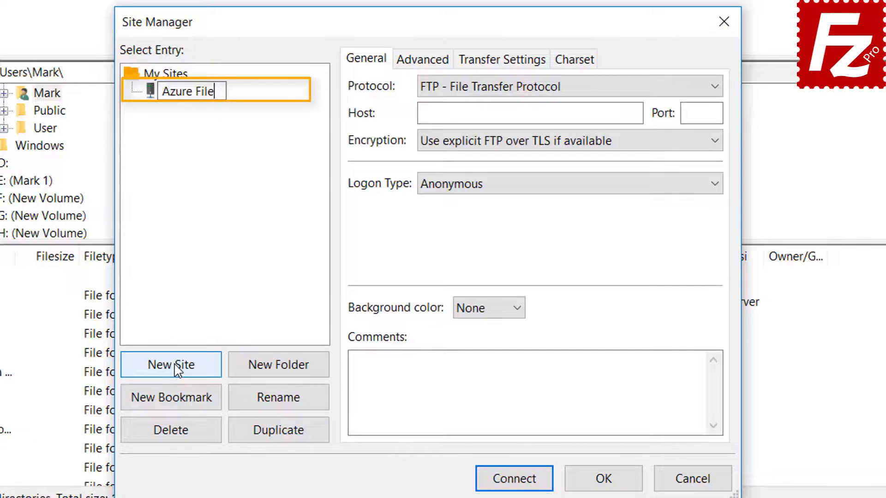
text( Connection)
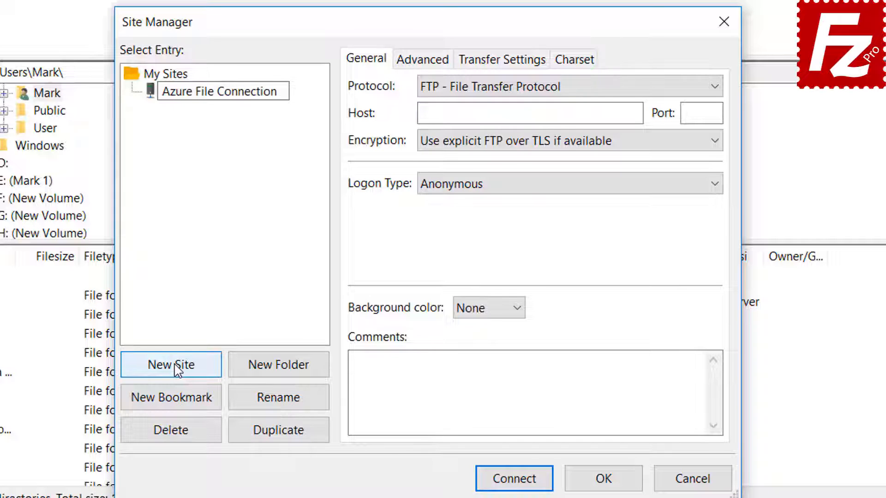
key(Return)
Set the protocol to Microsoft Azure File Storage Service, enter the storage account and access key, and connect
click(564, 89)
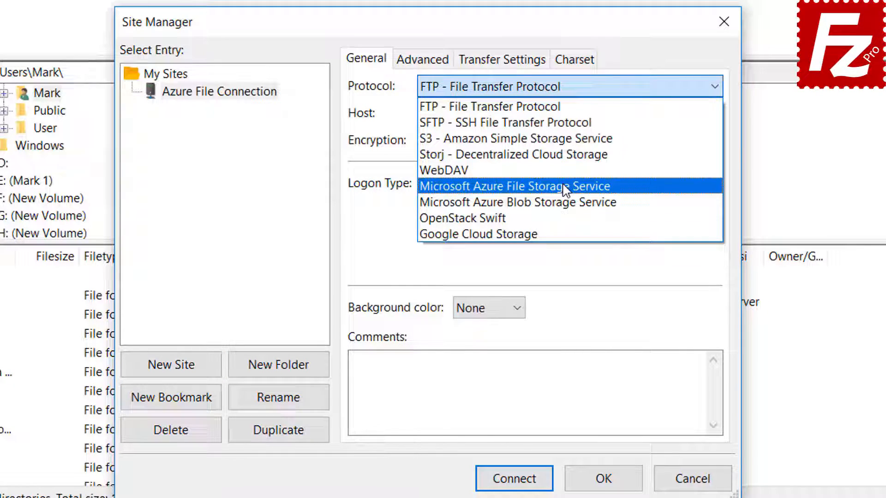
click(566, 188)
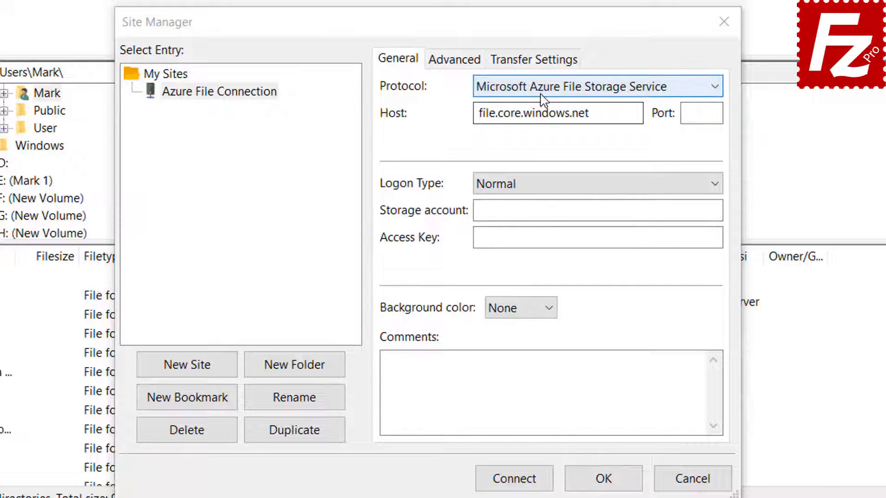
click(542, 90)
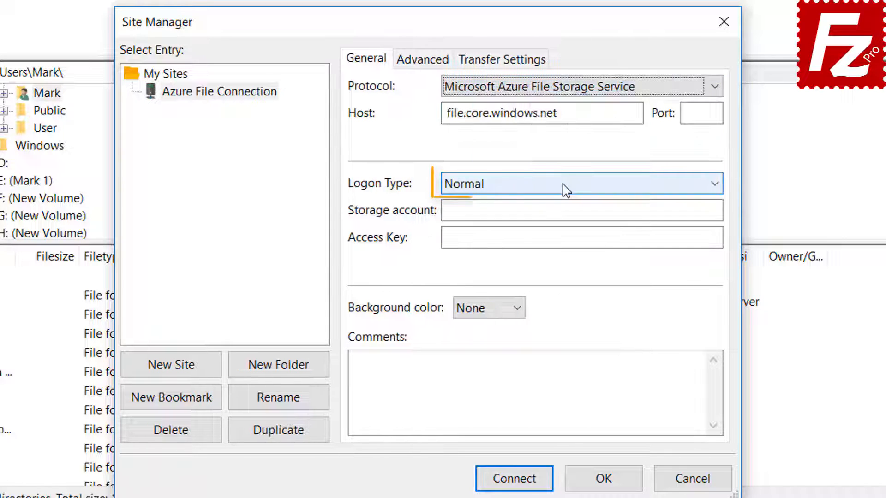
click(566, 189)
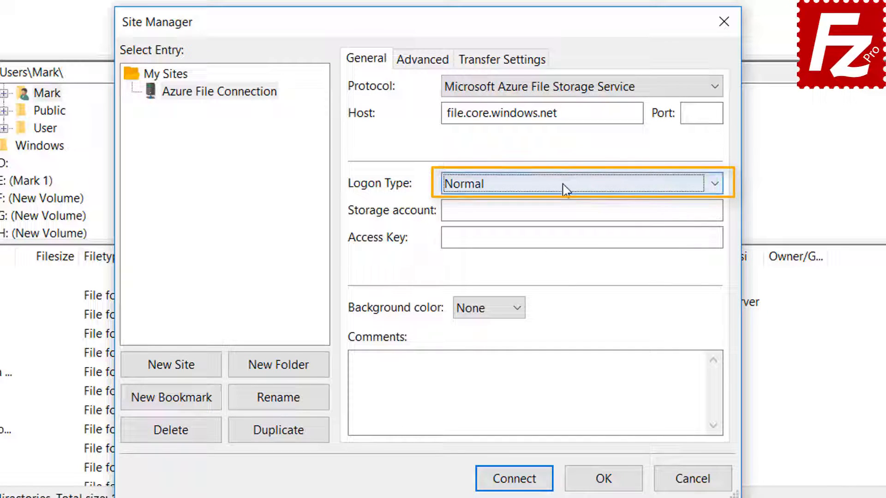
click(552, 210)
click(487, 238)
key(ctrl+v)
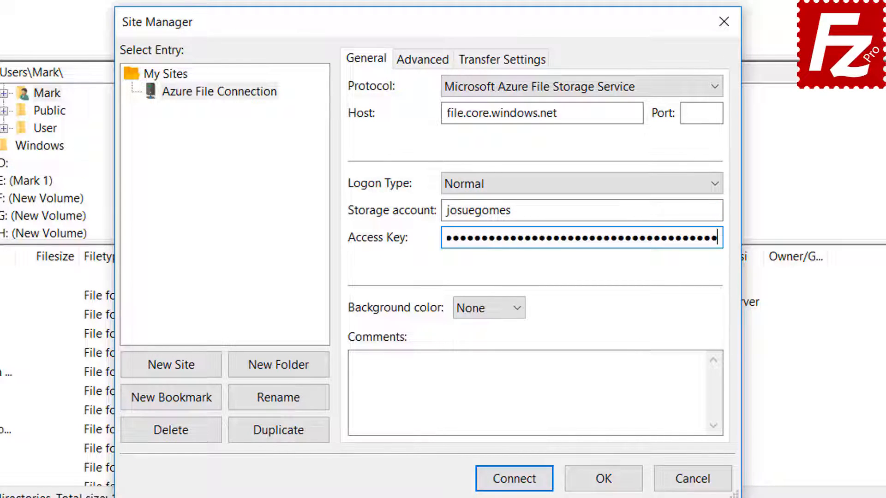
click(517, 482)
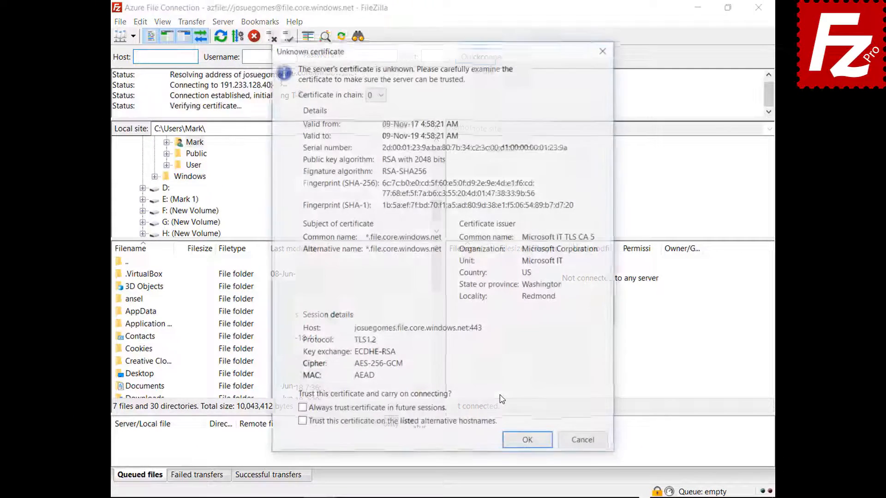
Always trust the Azure server's unknown certificate and accept it to finish connecting
click(432, 411)
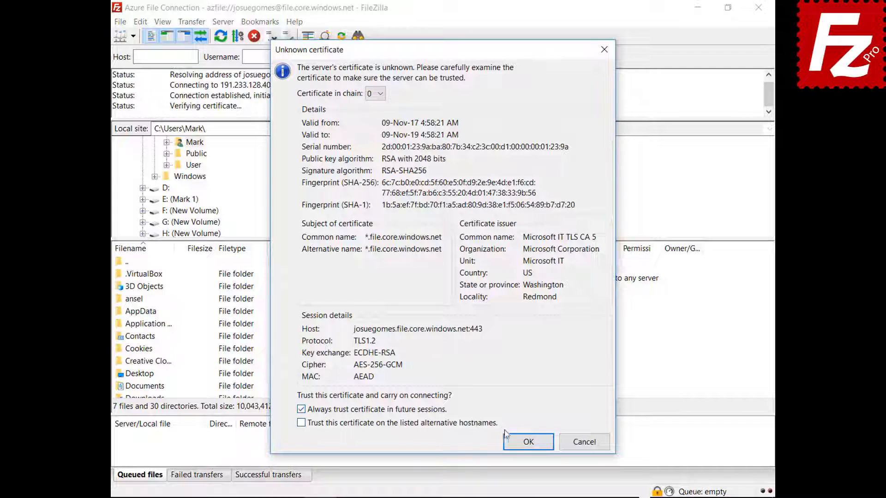
click(520, 443)
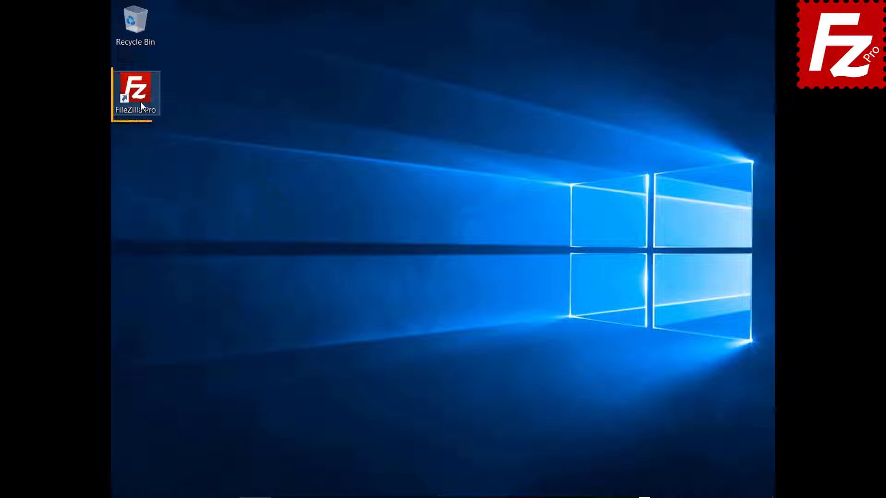
Relaunch FileZilla Pro and create a new site named 'Google Cloud Connection' in the Site Manager
double_click(140, 101)
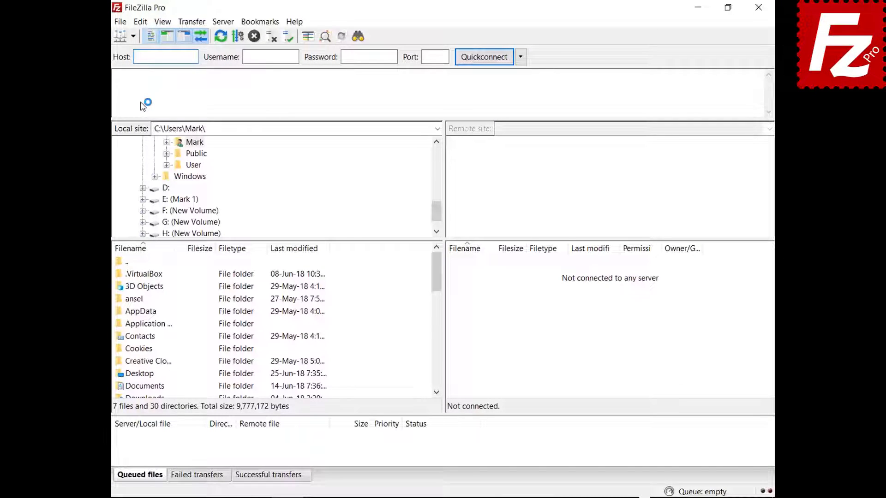
click(120, 22)
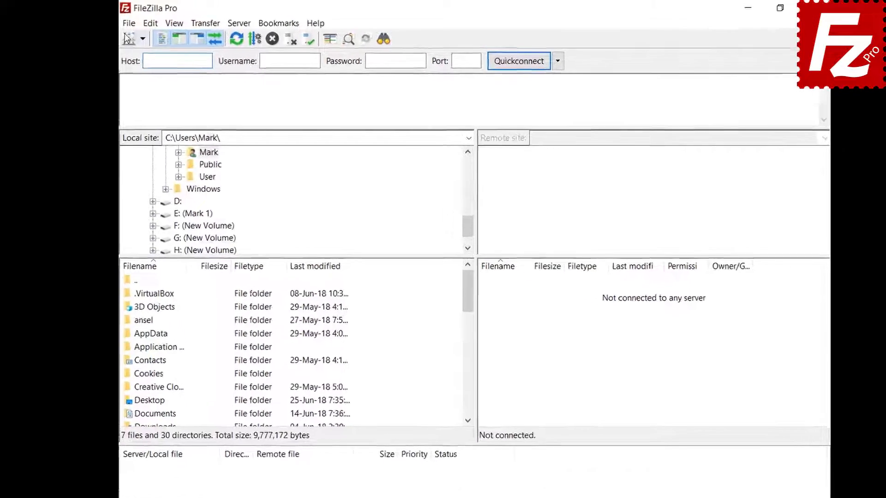
click(221, 64)
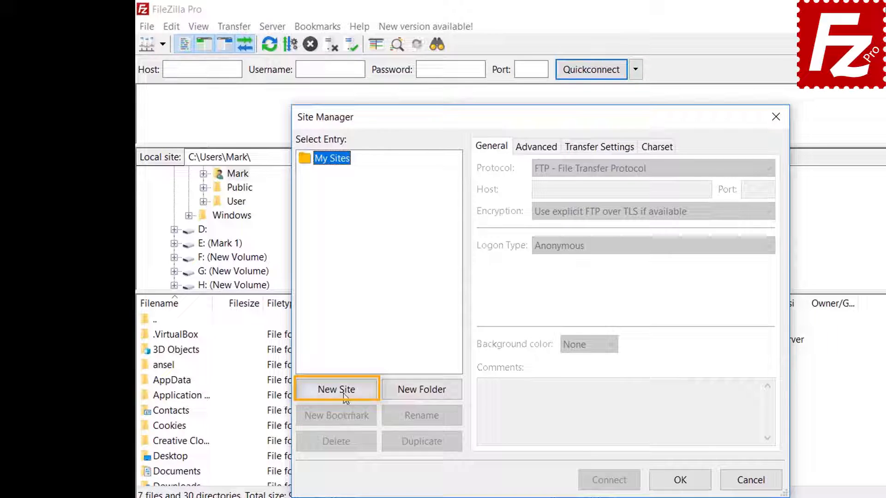
click(344, 392)
text(Googl)
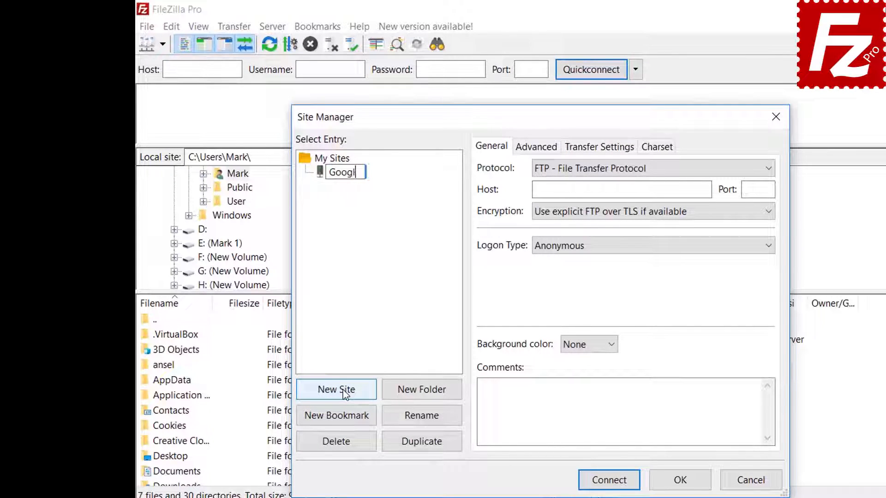
text(e Cloud Connection)
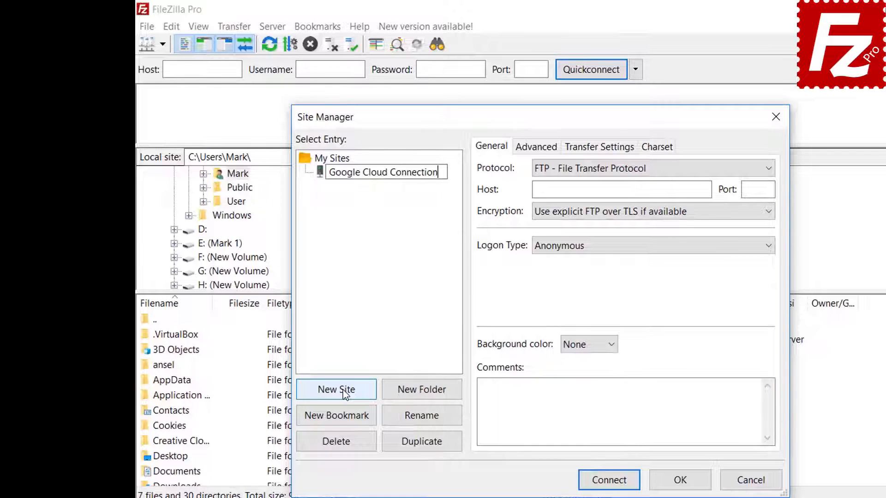
key(Return)
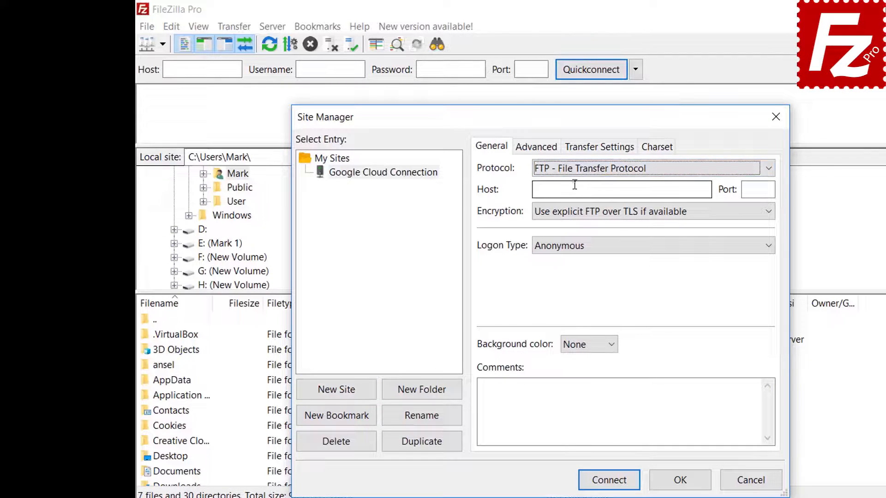
Set the protocol to Google Cloud Storage with project ID filezilla-pro, enter the account e-mail, and connect
click(573, 170)
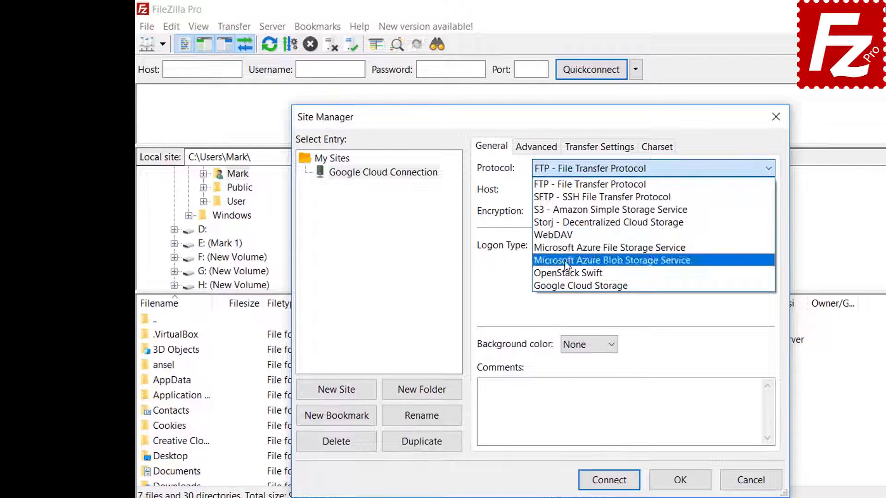
click(569, 286)
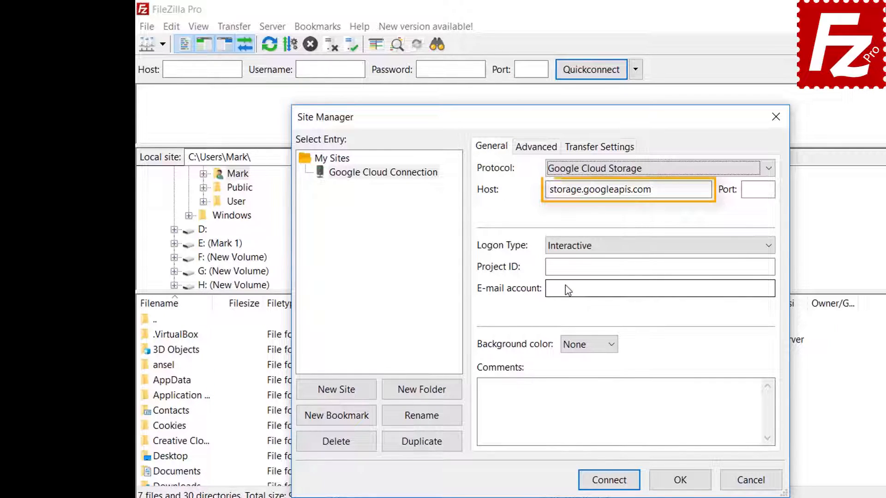
text(file)
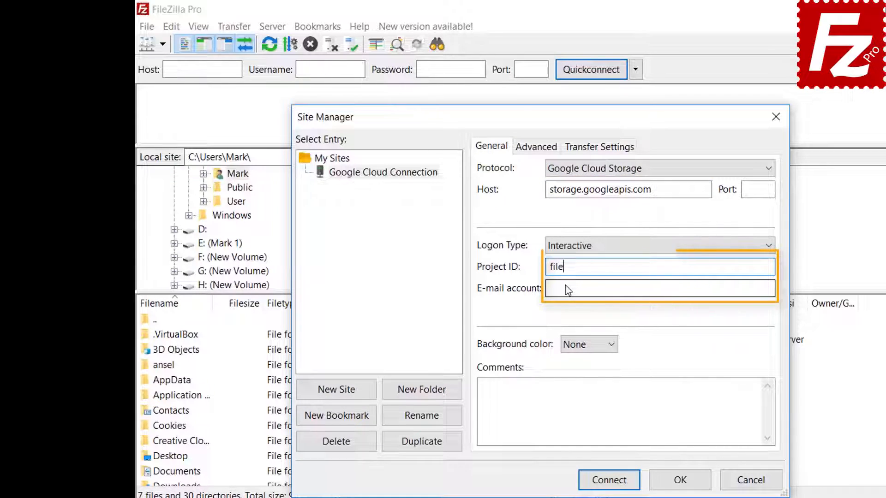
text(zilla-pro)
click(568, 290)
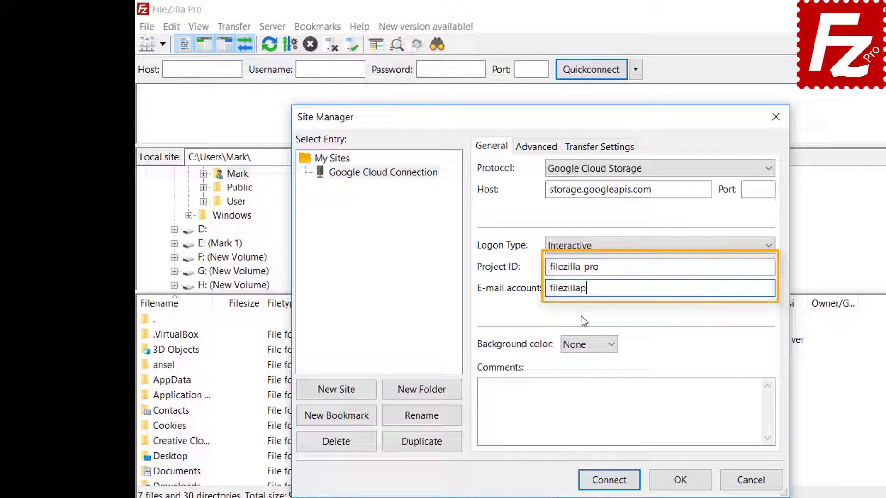
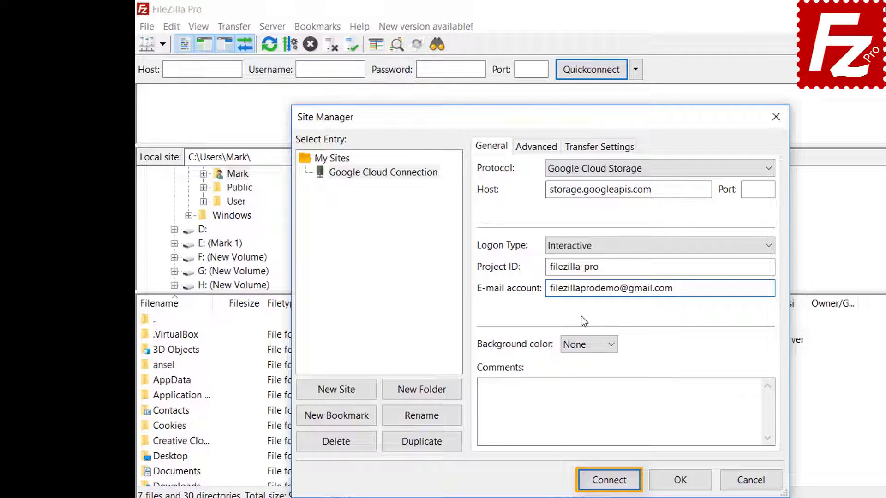
click(610, 480)
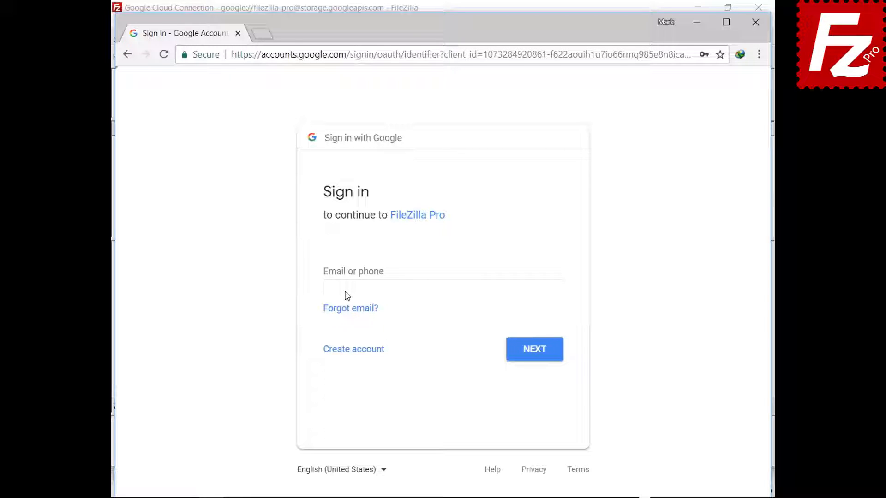
Sign in on the Google page with the account e-mail and password, and allow FileZilla Pro access
click(350, 271)
click(532, 355)
key(ctrl+v)
click(537, 329)
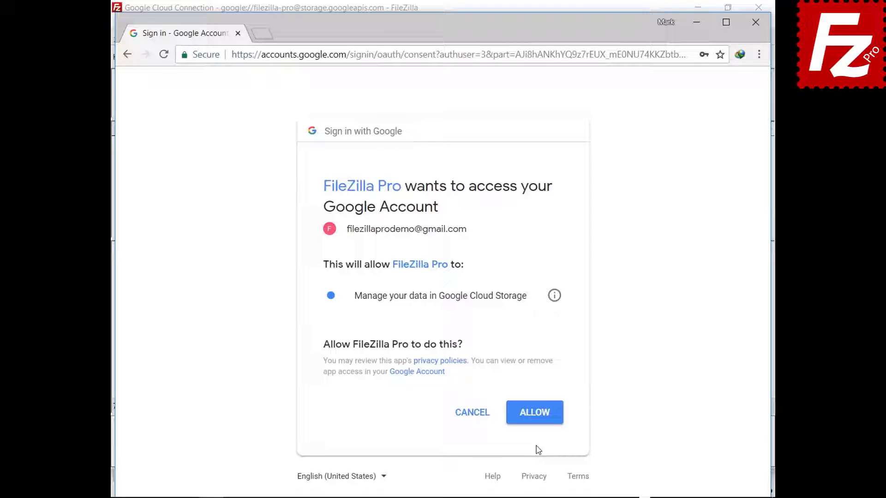
click(535, 421)
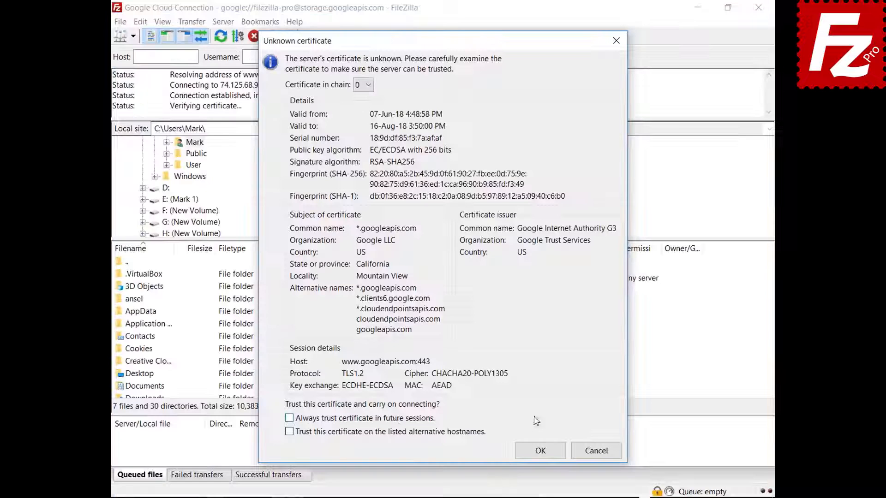
Trust the unknown server certificates for future sessions and accept both dialogs
click(394, 418)
click(392, 432)
click(540, 452)
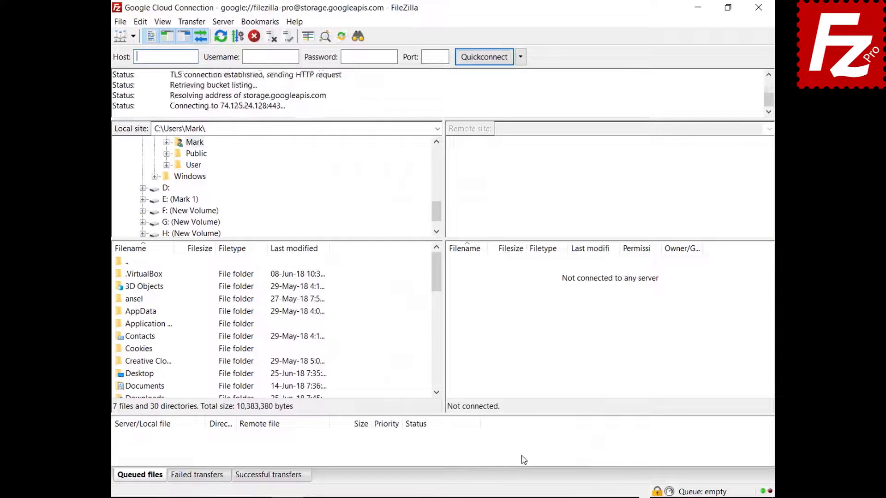
click(611, 482)
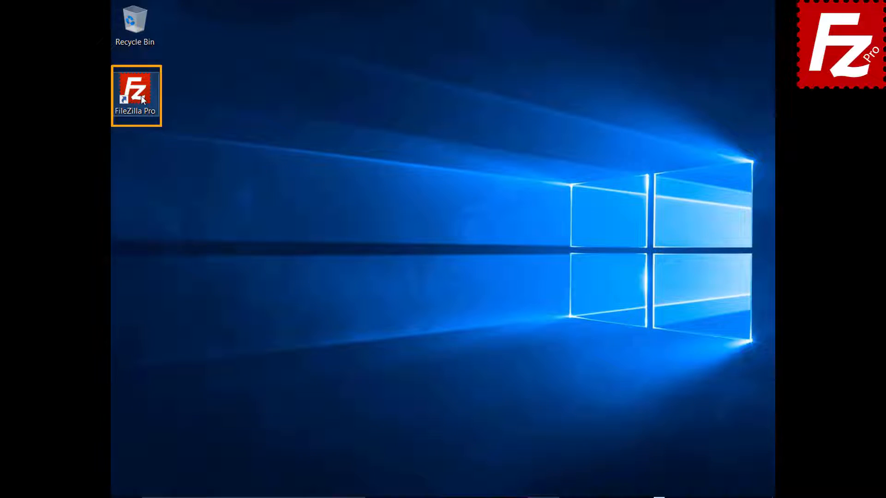
Relaunch FileZilla Pro and create a new site named 'Google Drive' in the Site Manager
double_click(139, 95)
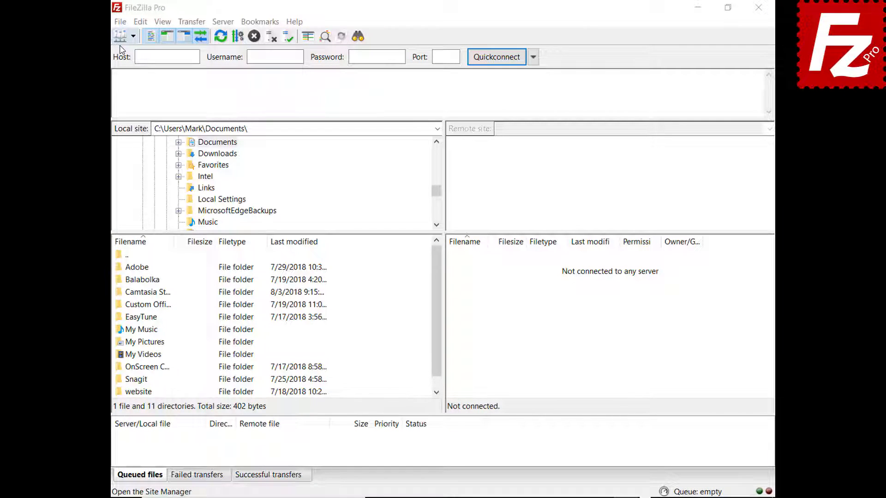
click(120, 22)
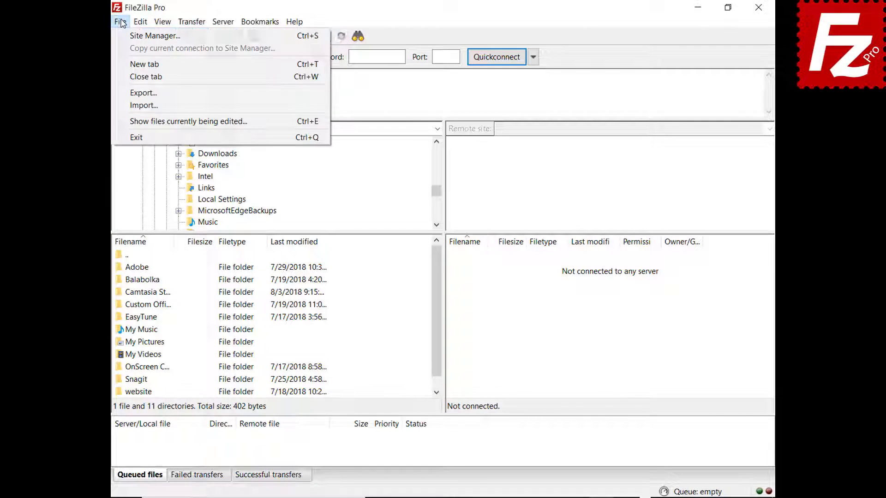
click(139, 40)
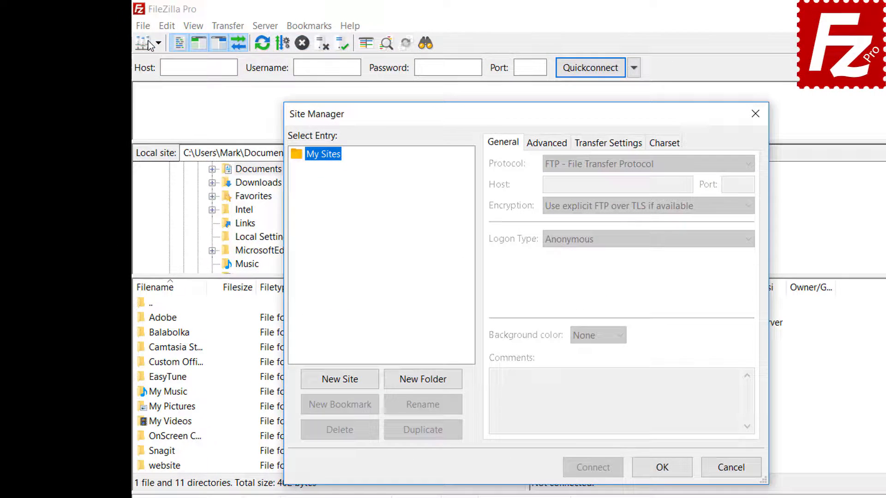
click(340, 379)
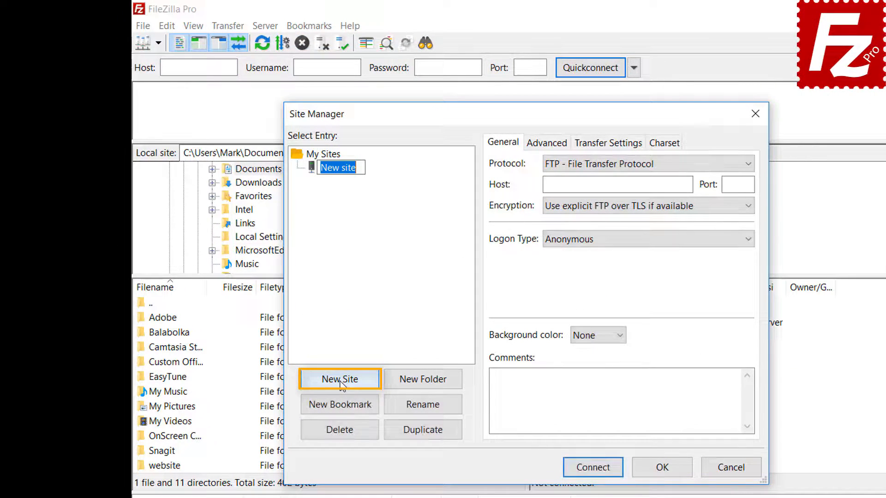
text(Google Drive)
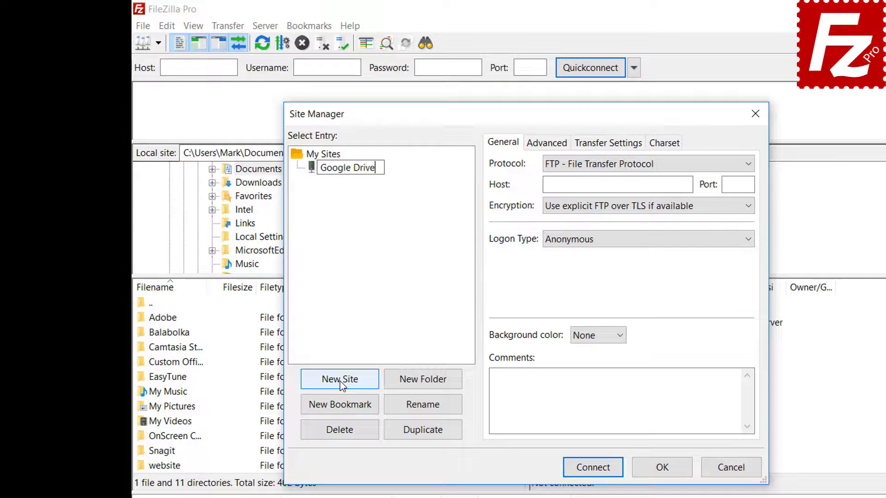
Set the protocol to Google Drive, enter the Google account user e-mail, and connect
click(610, 169)
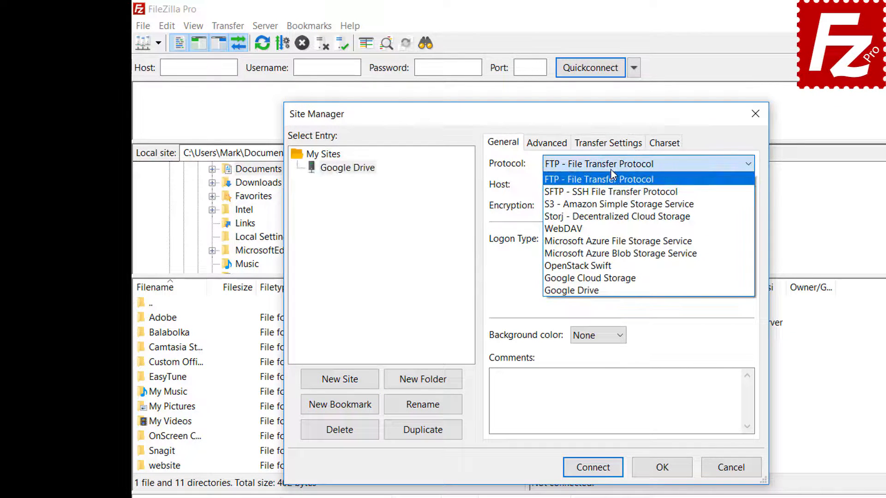
click(608, 289)
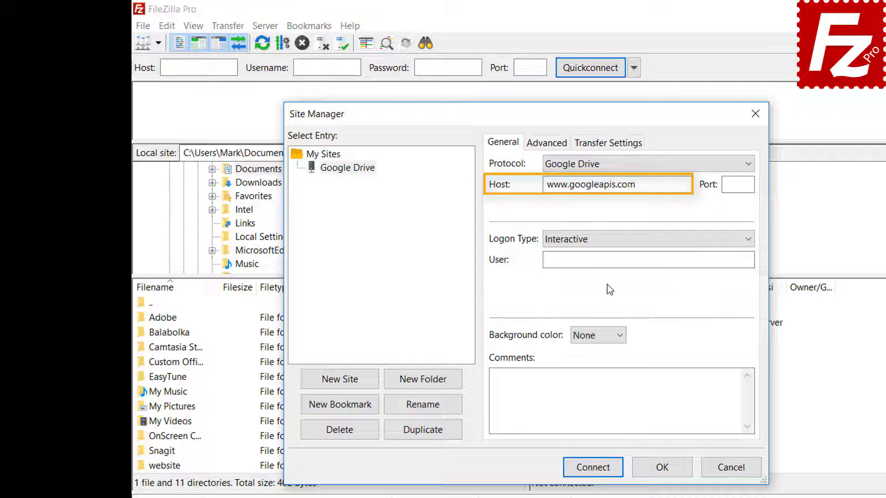
click(669, 258)
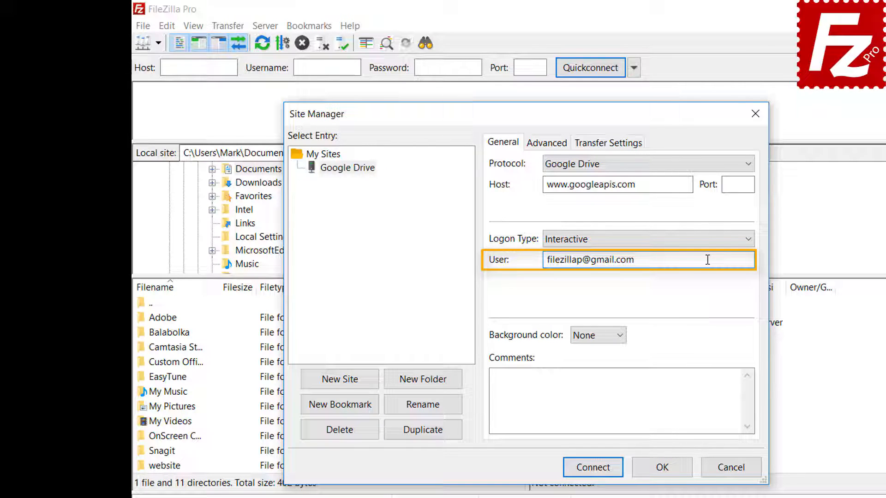
click(595, 469)
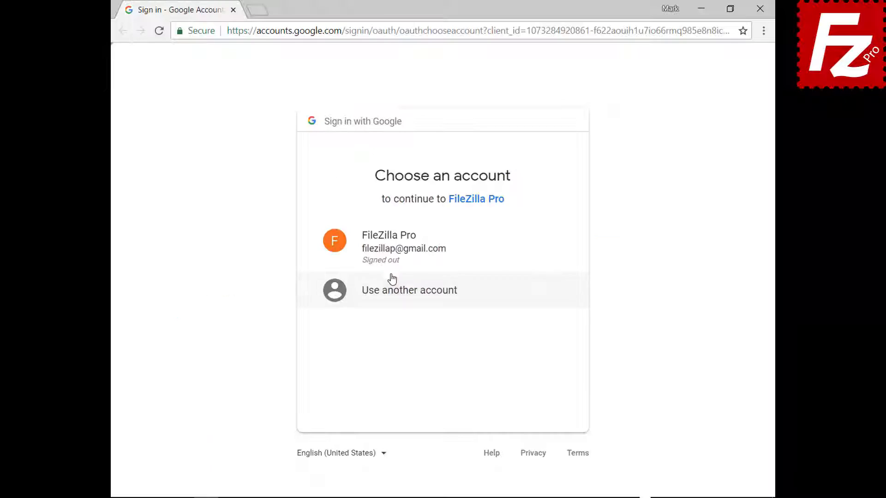
Pick the Google account, enter its password, allow Google Drive access, and close Chrome
click(392, 257)
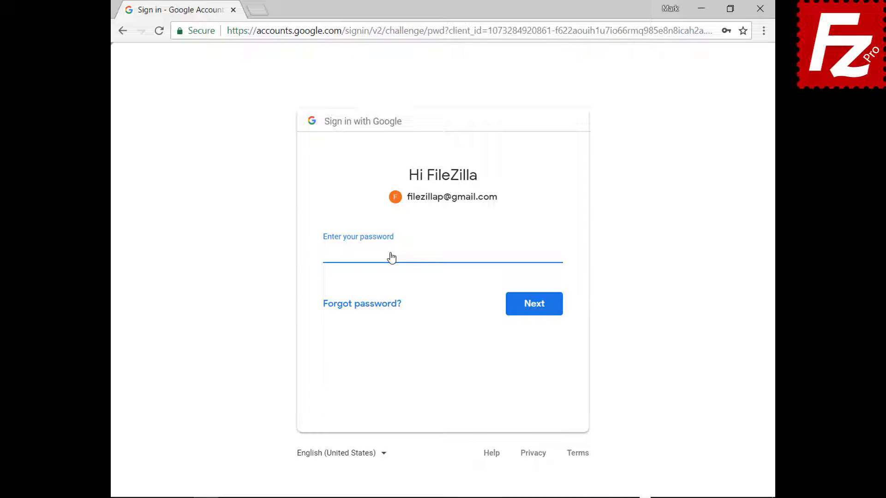
key(ctrl+v)
click(536, 314)
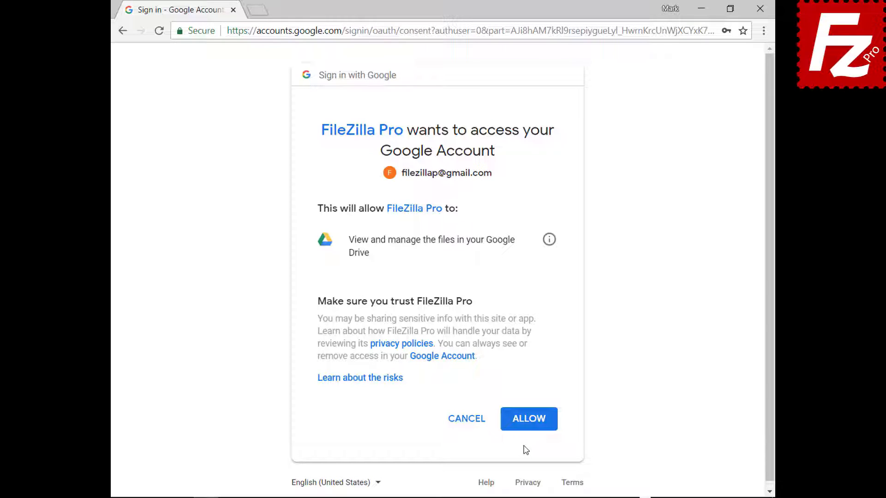
click(529, 420)
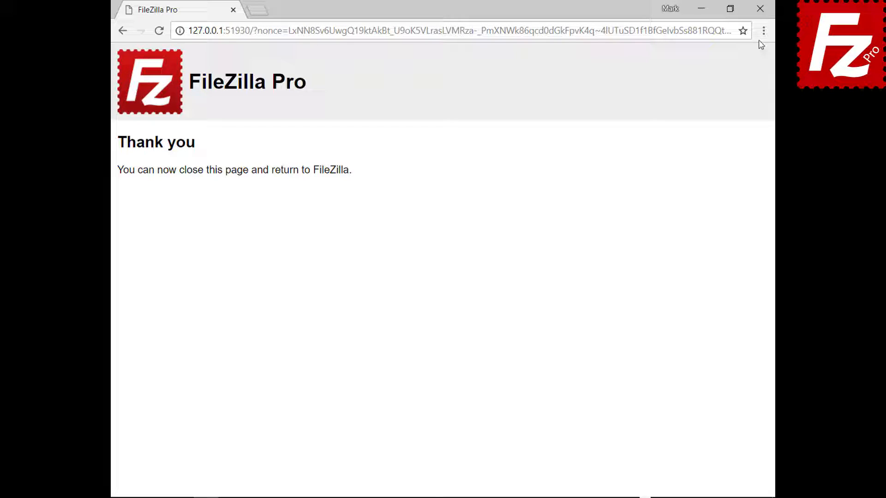
click(759, 9)
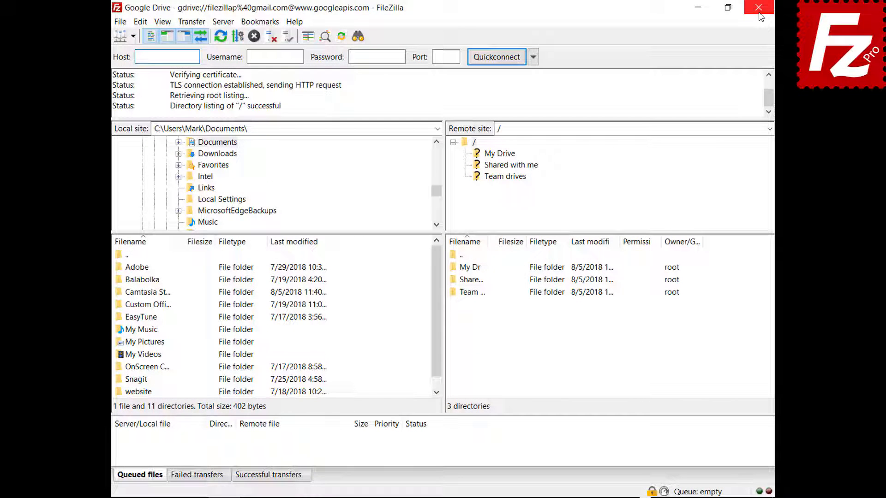
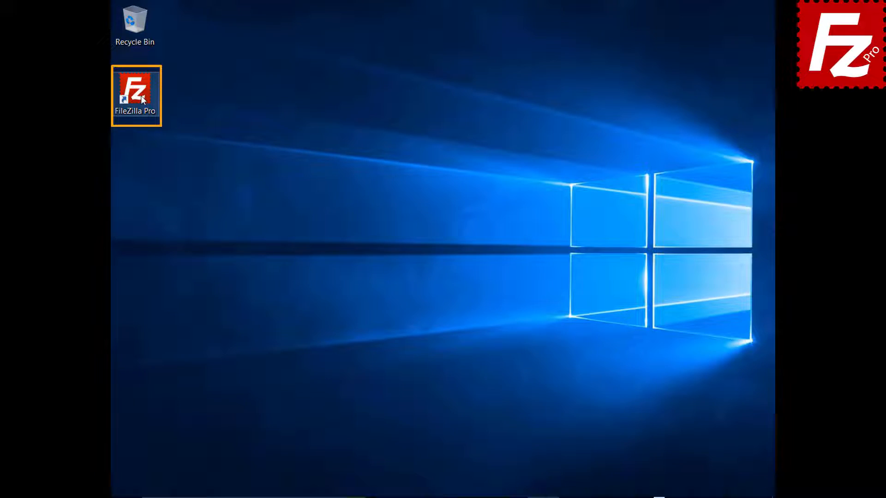
Launch FileZilla Pro and add a new site named 'Dropbox' in the Site Manager
double_click(141, 96)
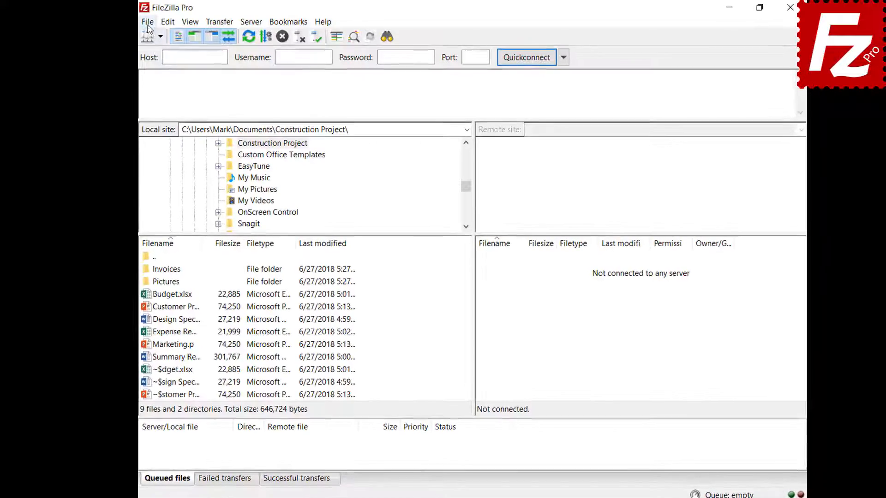
click(145, 22)
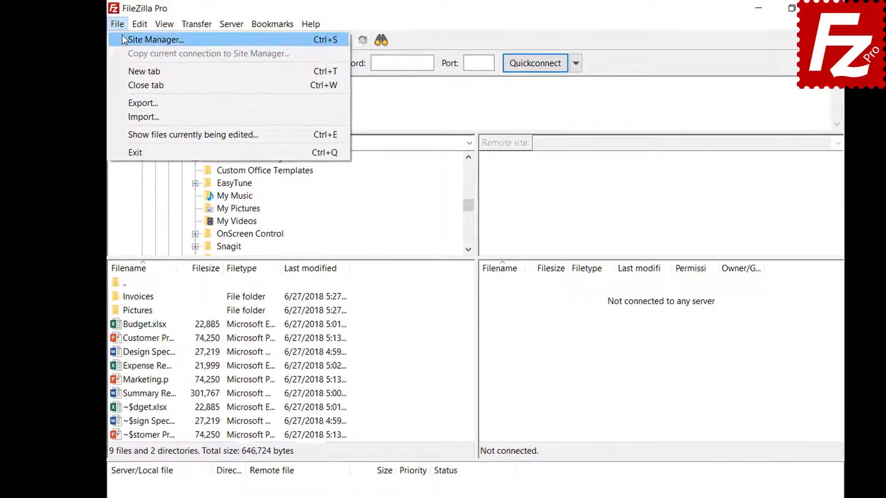
click(123, 39)
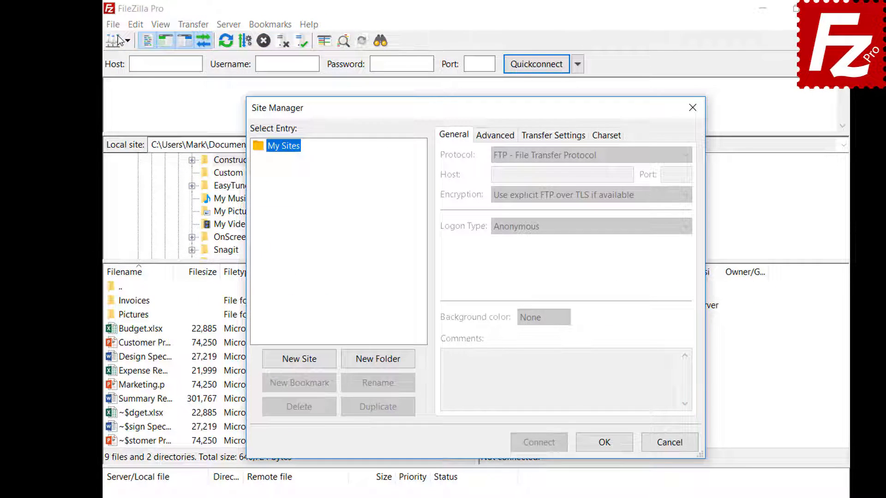
click(300, 364)
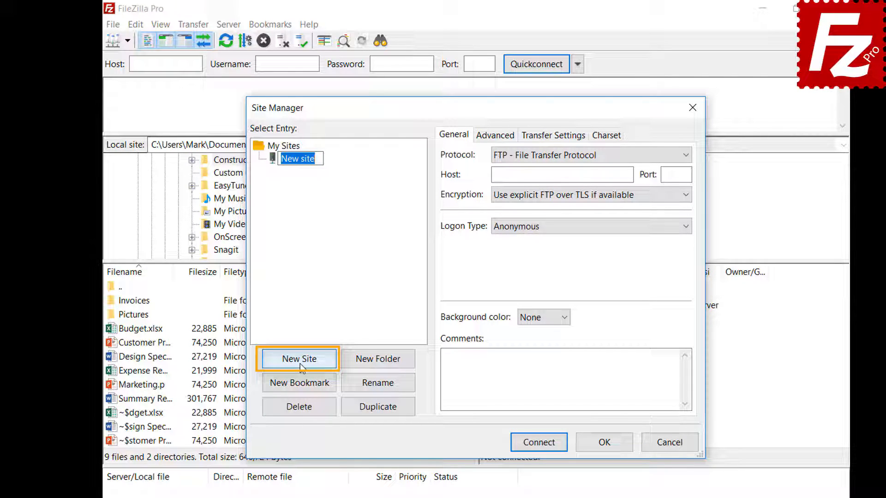
text(D)
text(pbox)
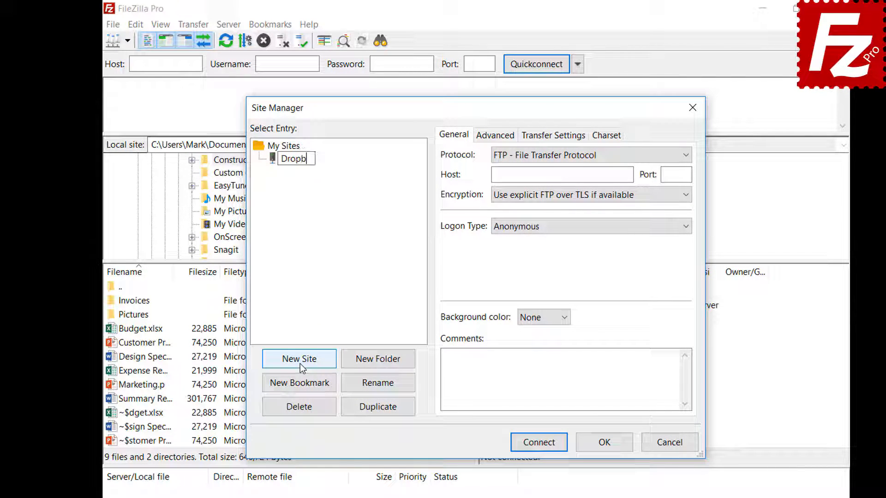
Set the site's protocol to Dropbox and connect
click(647, 157)
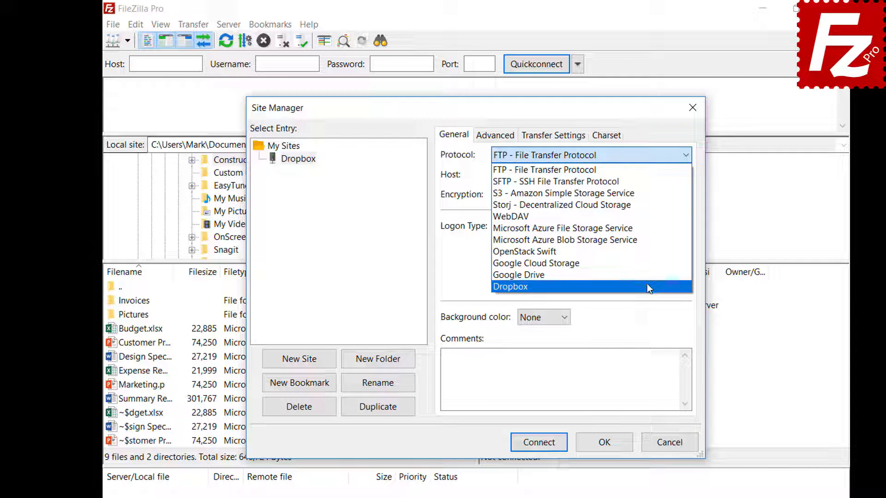
click(647, 286)
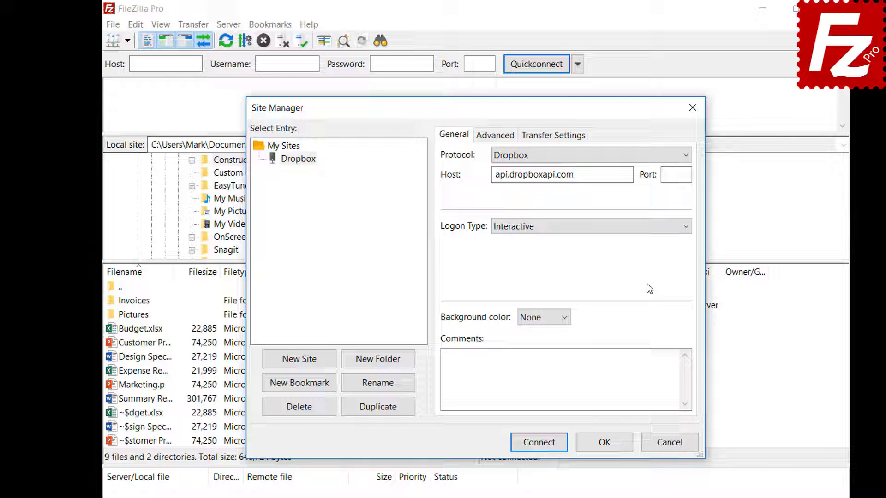
click(537, 446)
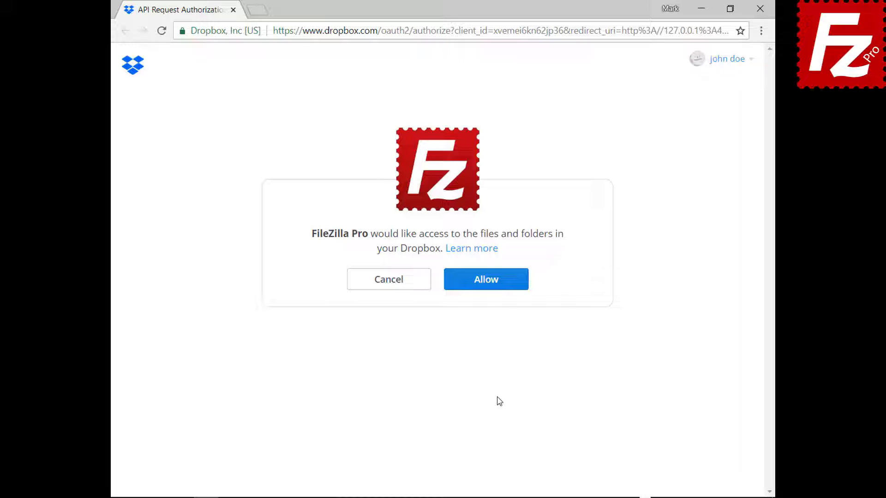
Allow FileZilla Pro access to the Dropbox account's files and folders
click(493, 287)
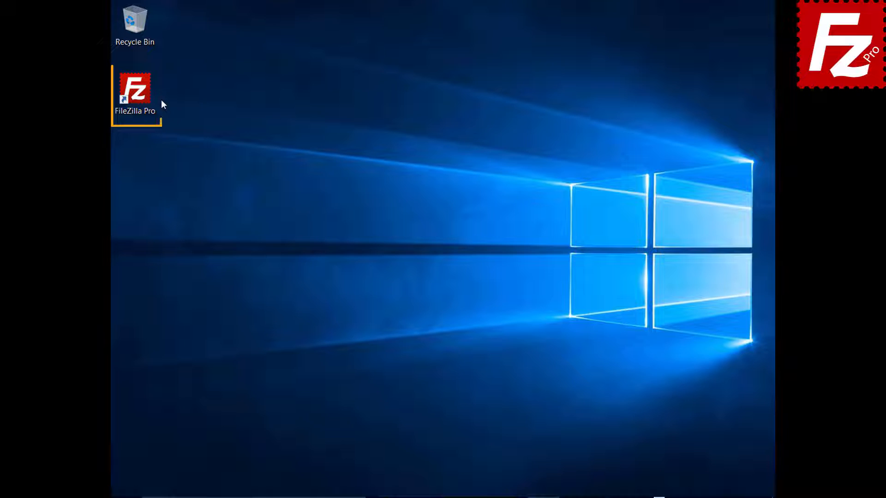
Launch FileZilla Pro and add a new site named 'OneDrive' in the Site Manager
double_click(140, 96)
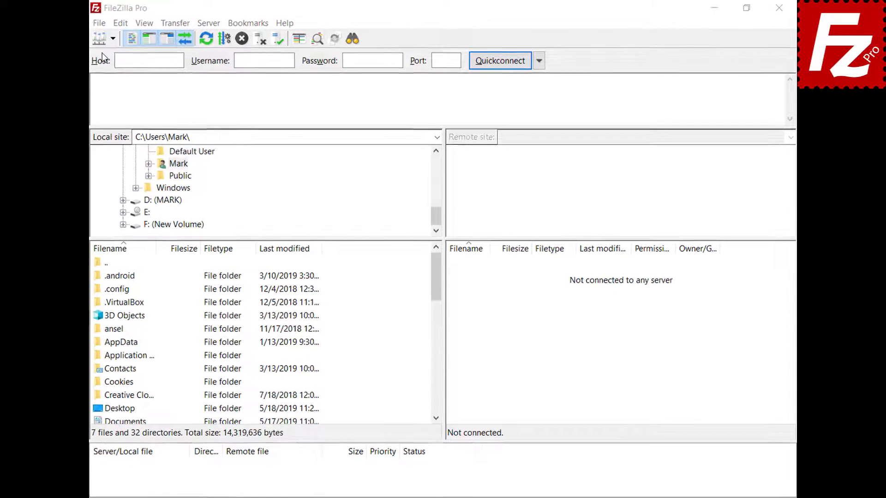
click(98, 24)
click(99, 36)
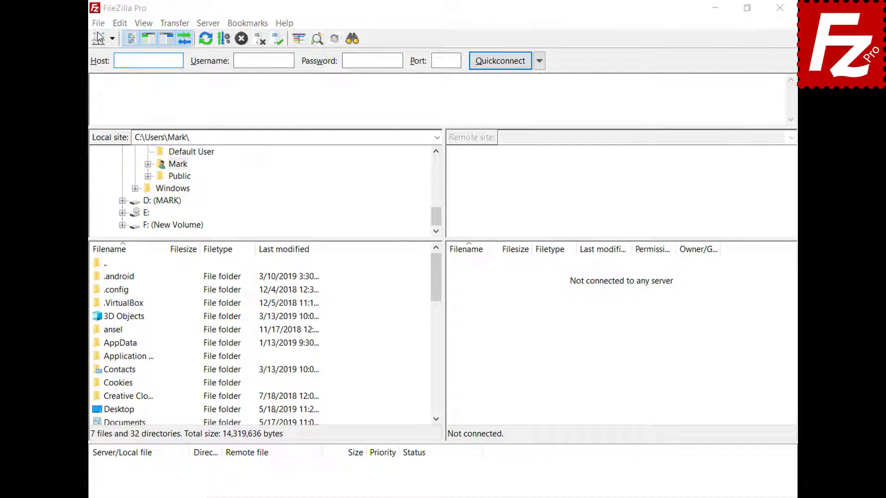
click(275, 344)
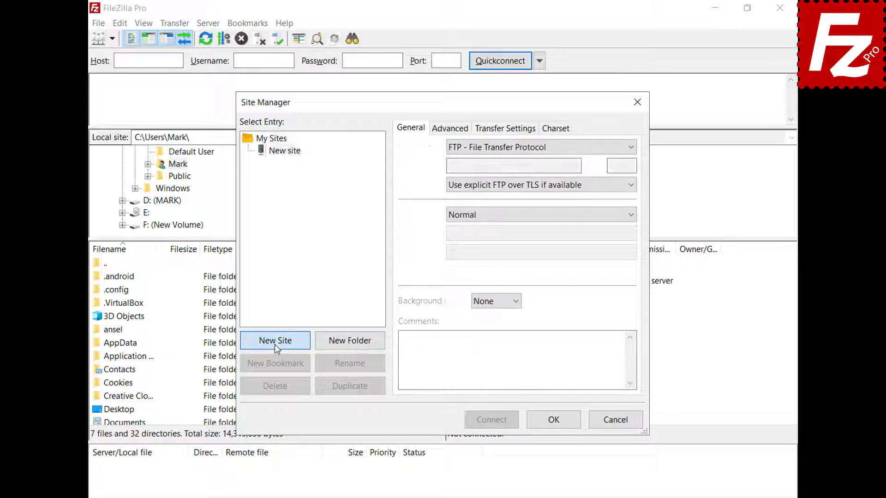
text(OneDrive)
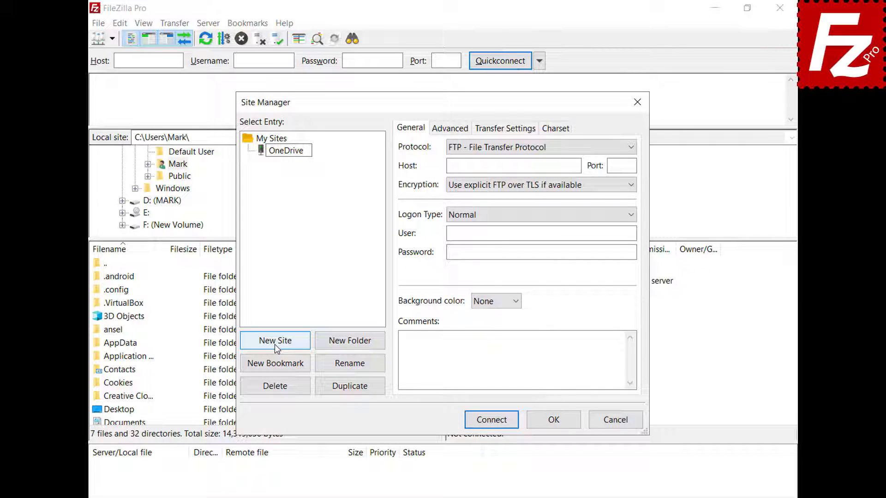
Set the site's protocol to Microsoft OneDrive and connect
click(631, 149)
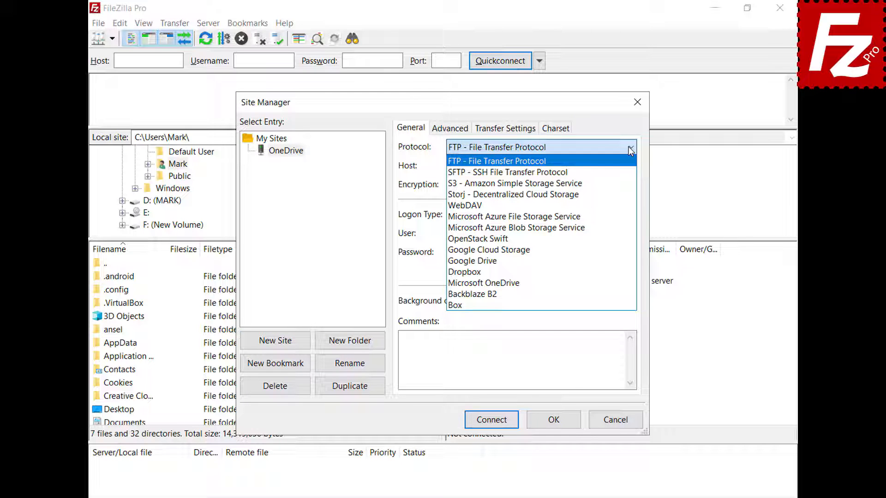
click(632, 283)
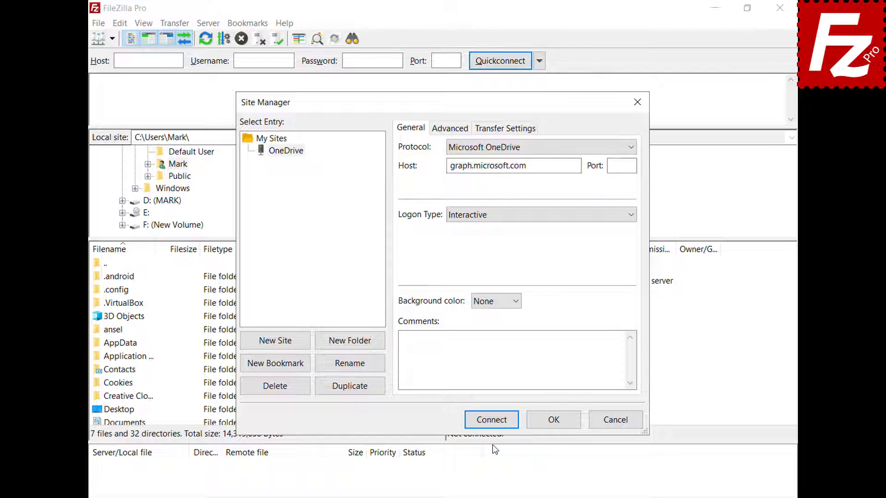
click(491, 420)
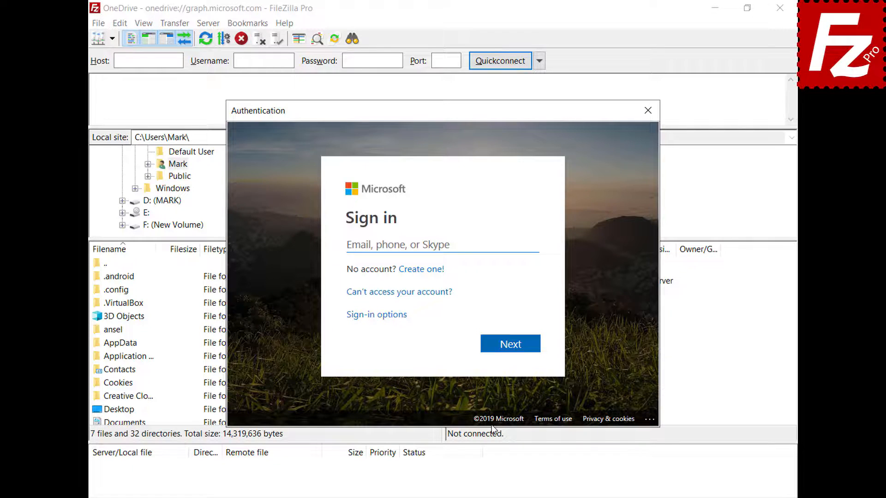
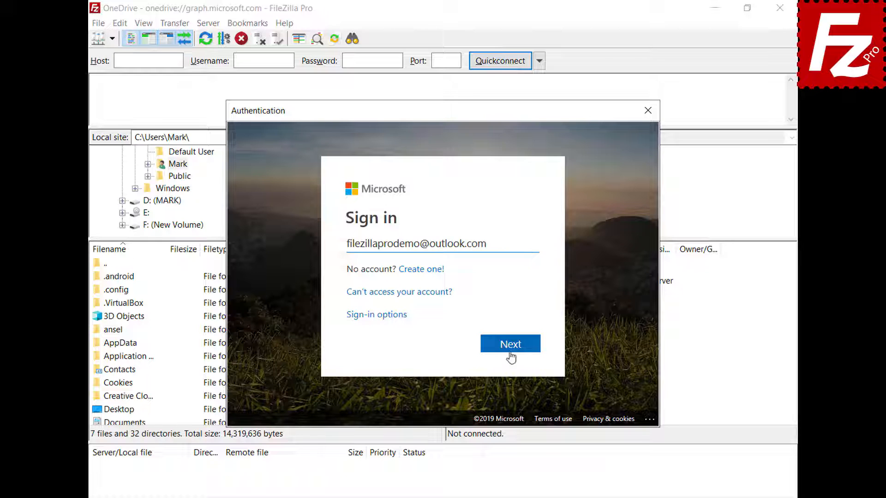
Sign in with the Microsoft account e-mail and password, then grant FileZilla Pro file access
click(510, 345)
text(•••••••••)
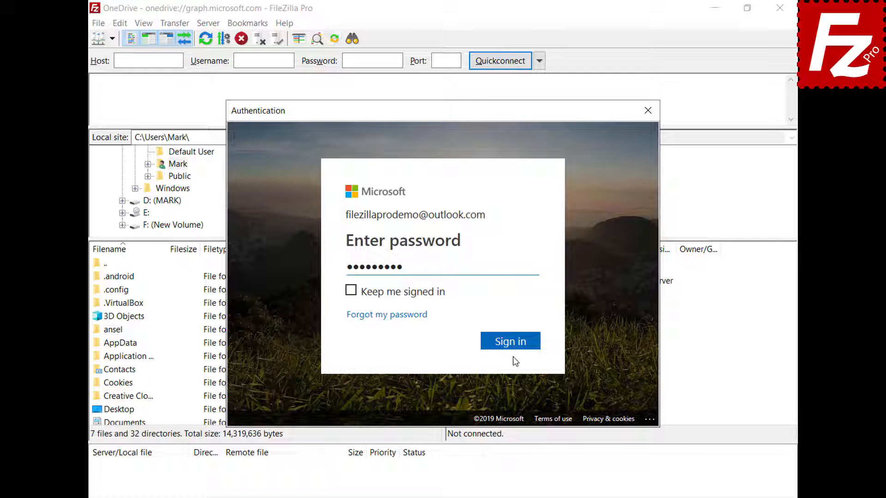
click(513, 345)
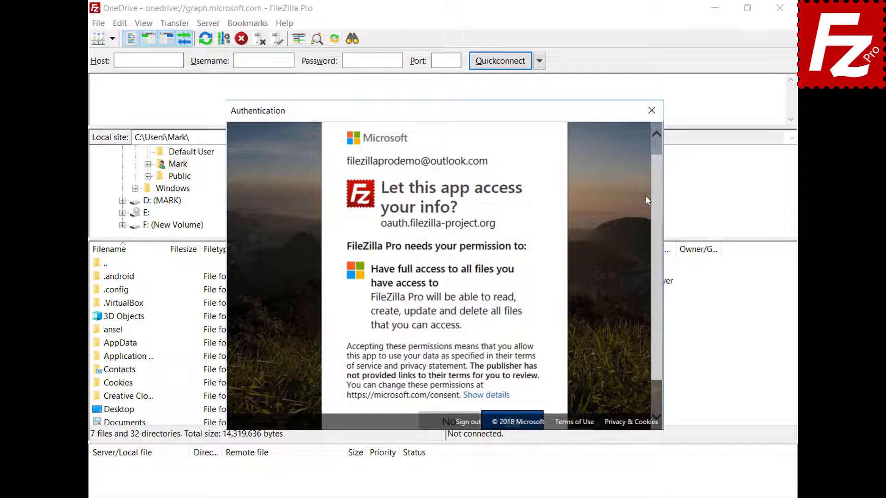
scroll(657, 192, down, 2)
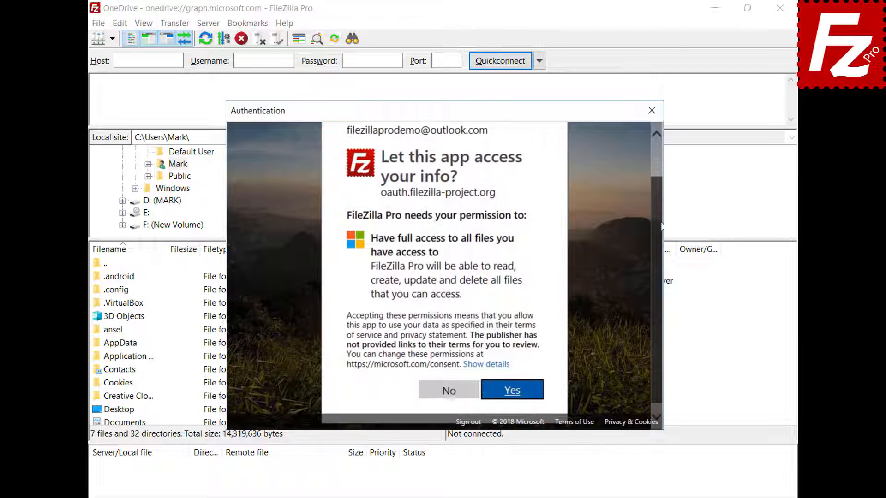
click(513, 387)
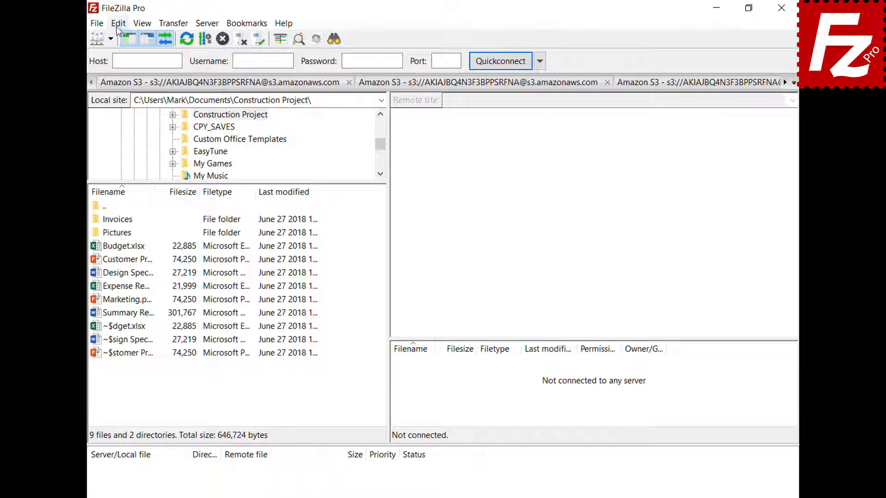
In Settings > Interface > Passwords, protect saved passwords with a master password entered twice
click(117, 25)
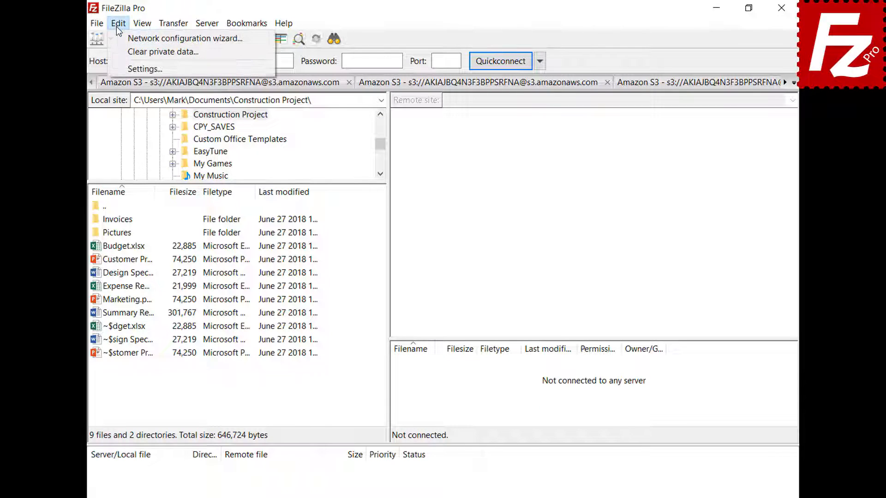
click(138, 69)
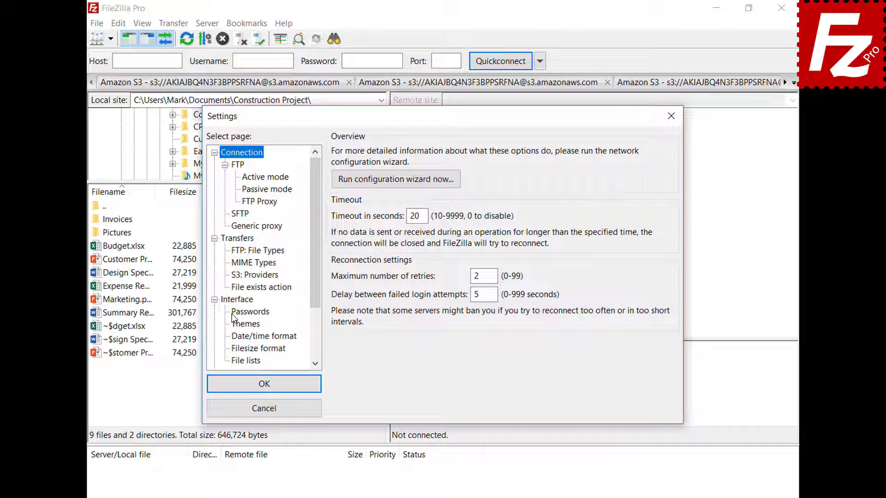
click(232, 314)
click(338, 186)
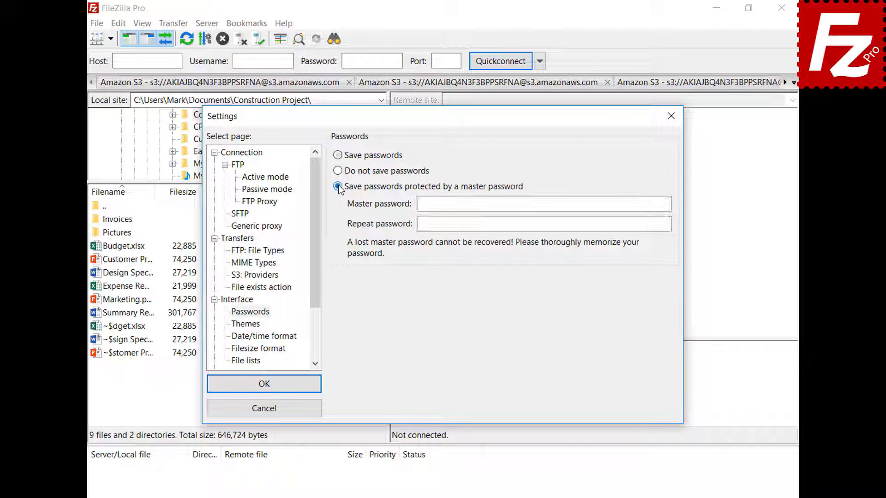
click(646, 203)
key(ctrl+v)
click(666, 224)
key(ctrl+v)
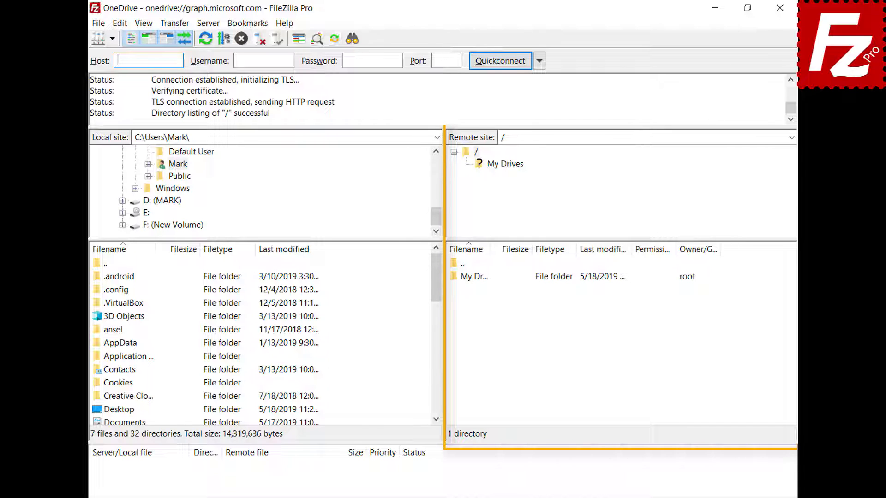
Open the remote My Drives folder, then the OneDrive folder inside it
double_click(479, 283)
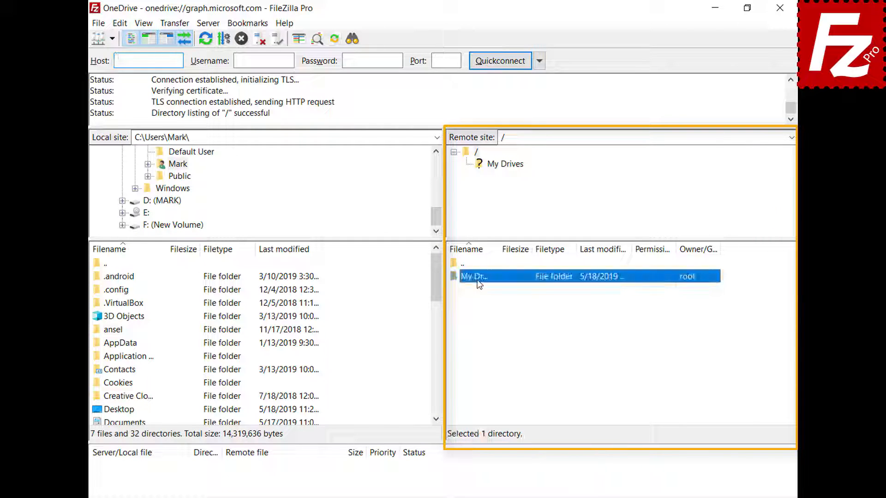
double_click(479, 282)
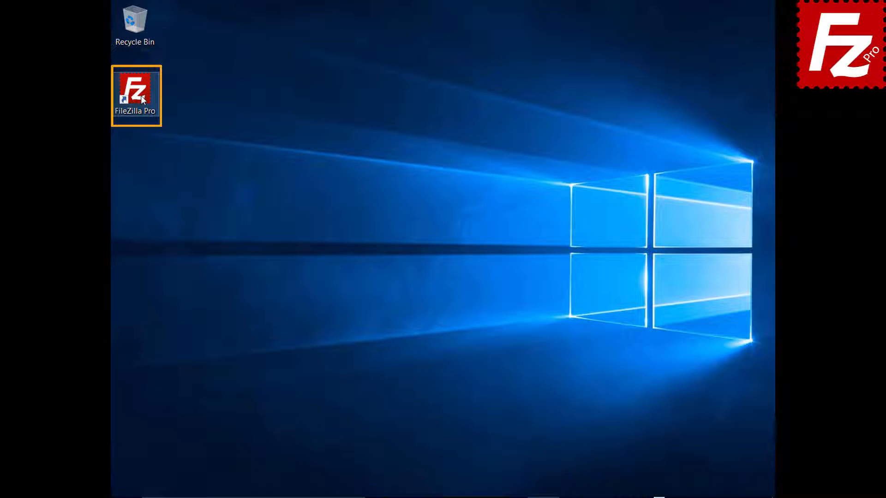
Launch FileZilla Pro and add a new site named 'OneDrive for Business' in the Site Manager
double_click(140, 96)
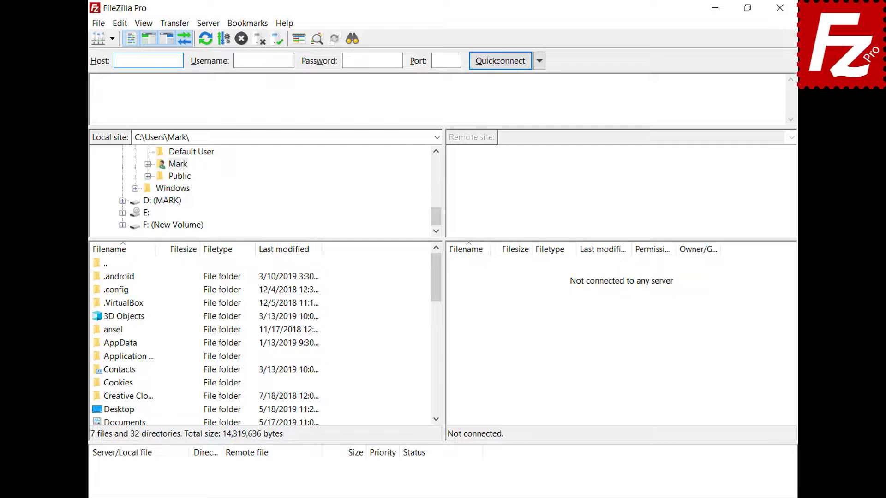
click(100, 24)
click(100, 40)
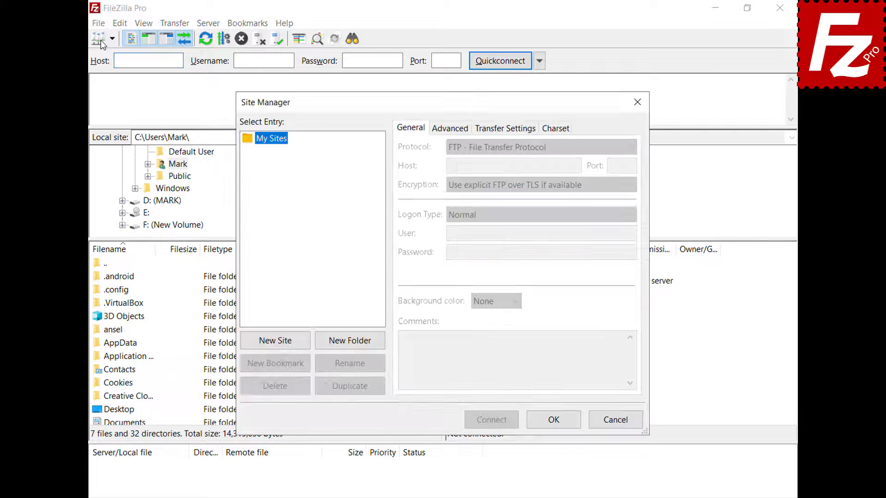
click(279, 345)
text(OneDrive )
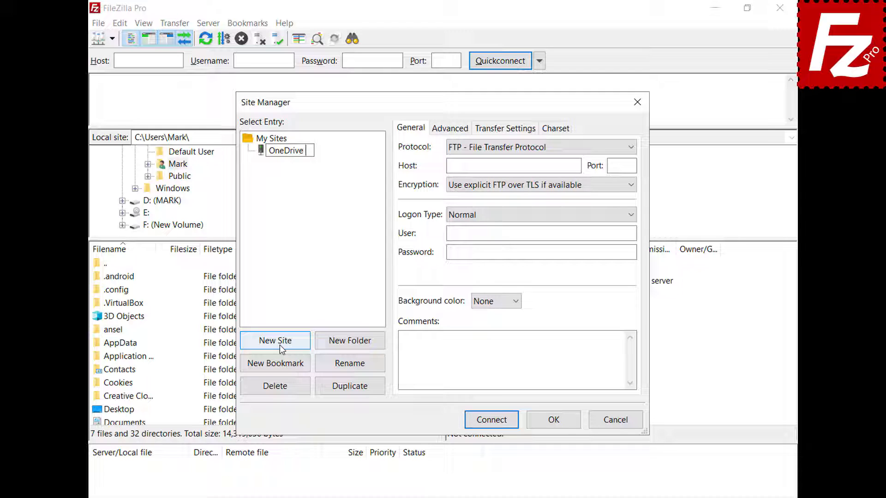
text(for Business)
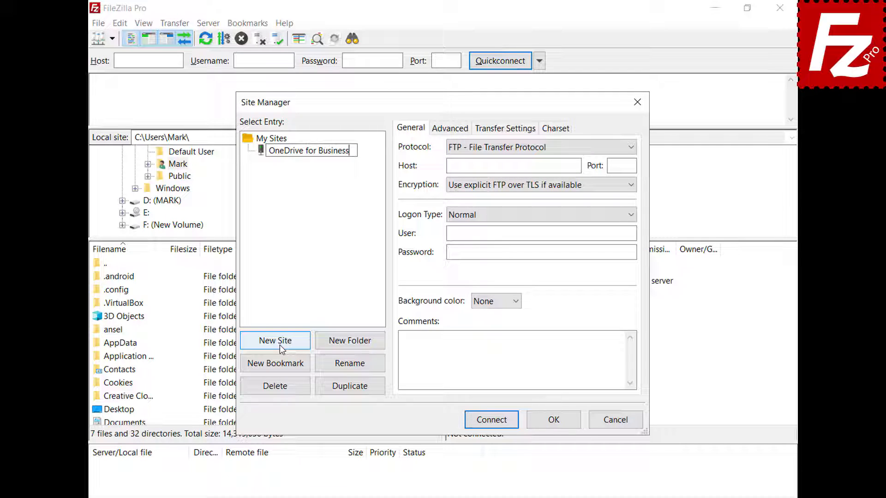
Set the site's protocol to Microsoft OneDrive and connect
click(635, 148)
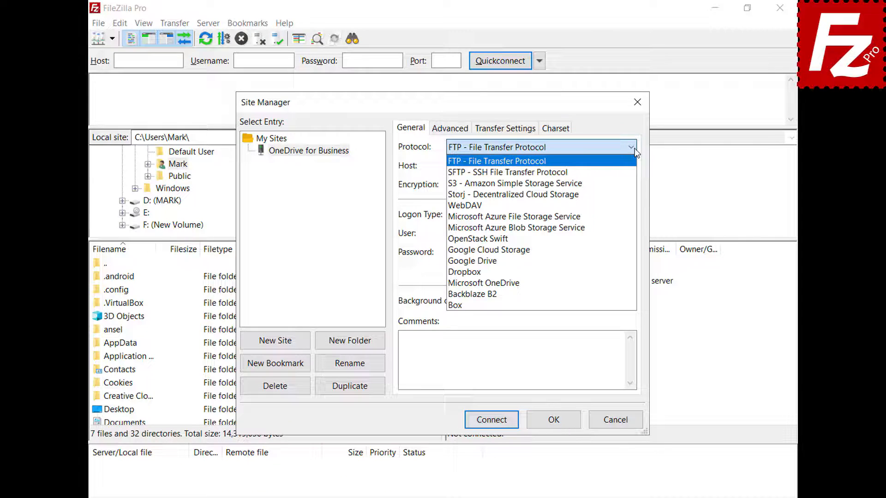
click(621, 283)
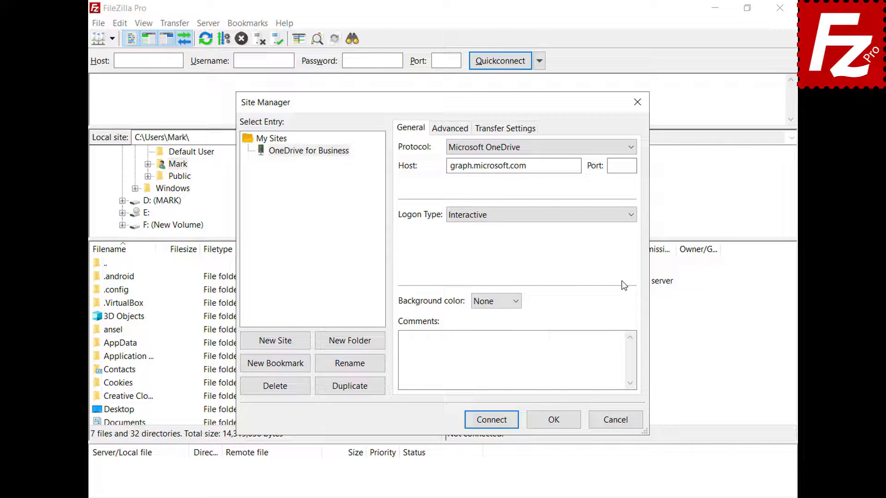
click(493, 421)
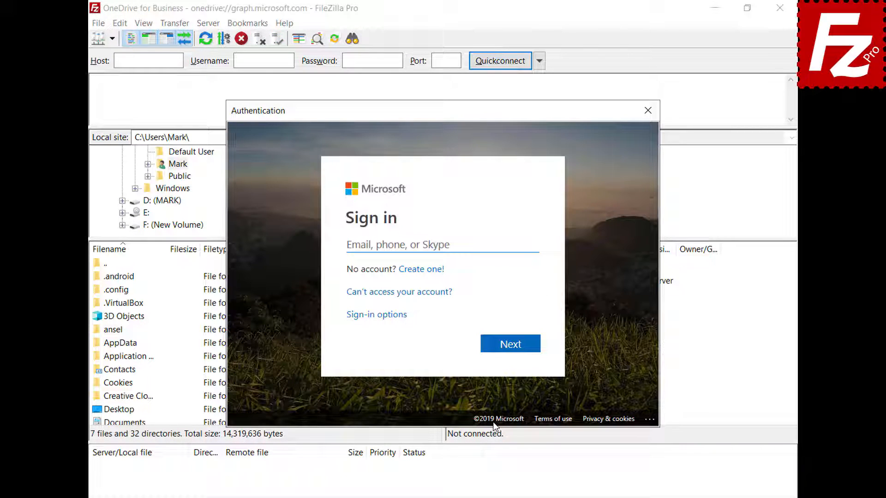
Sign in to Microsoft with the account e-mail and accept the permissions on behalf of the organization
key(ctrl+v)
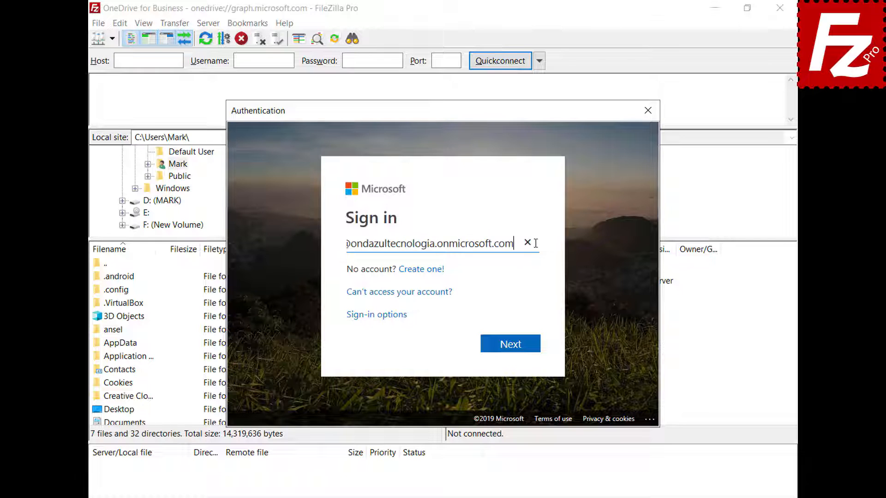
click(516, 353)
click(510, 332)
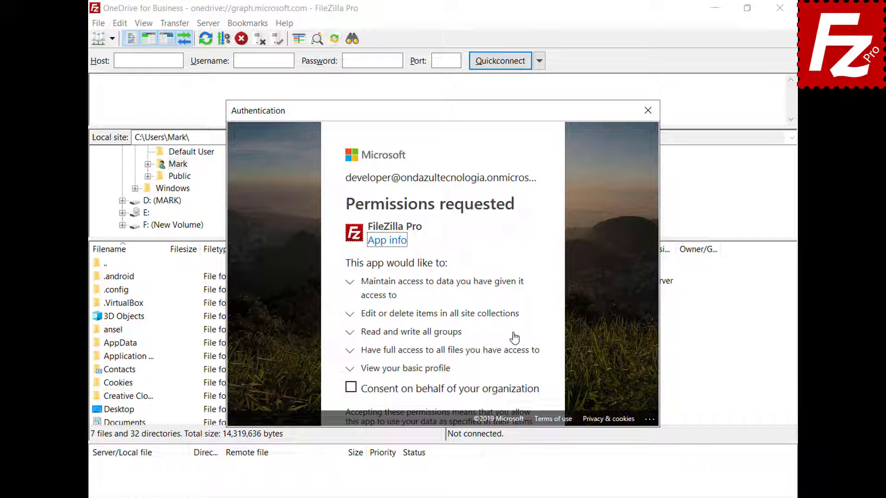
click(351, 388)
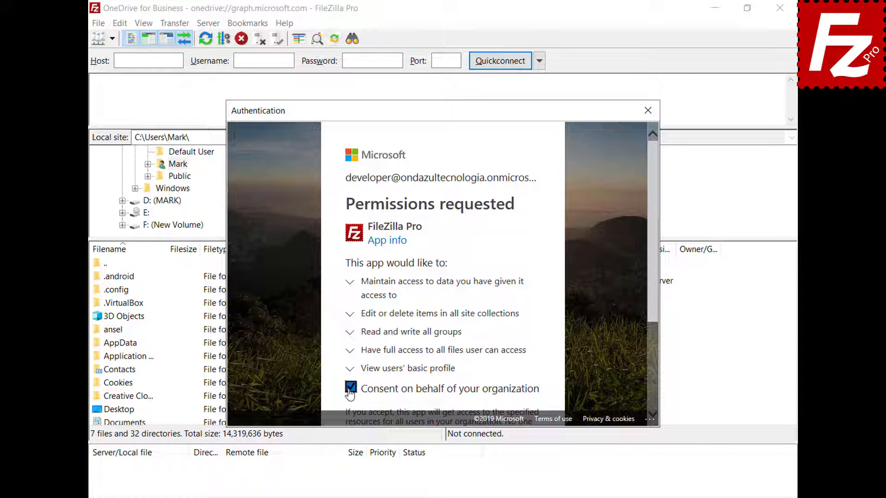
drag(651, 302, 652, 405)
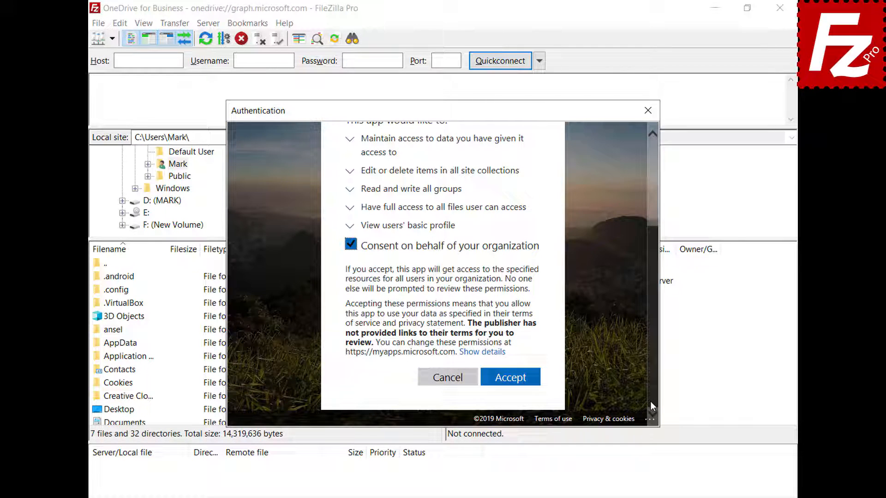
click(510, 377)
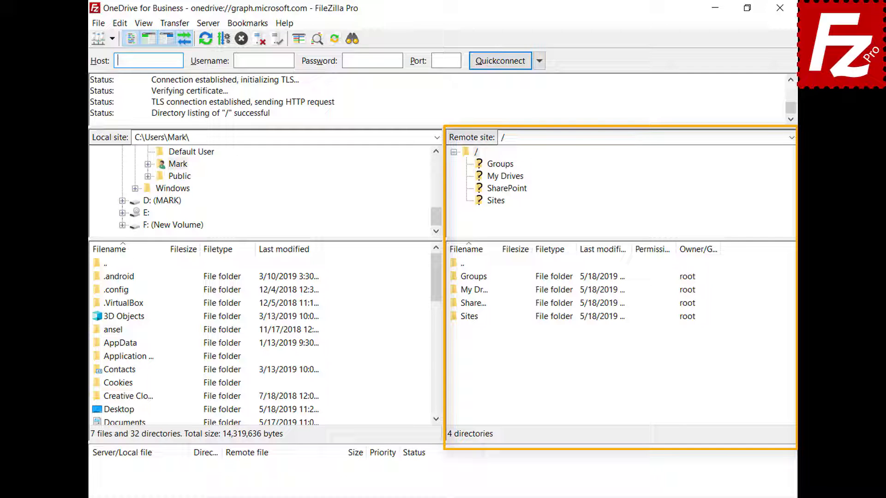
Open the remote My Drives folder, then its OneDrive folder
double_click(468, 291)
click(470, 279)
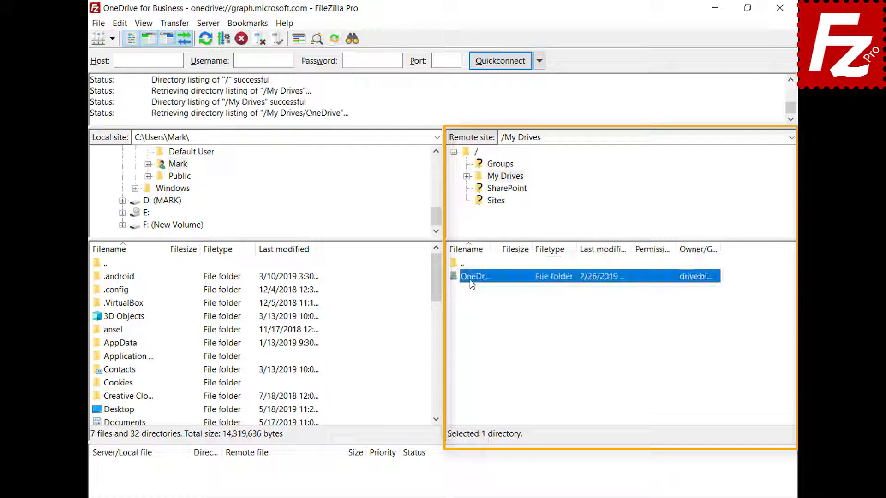
double_click(470, 278)
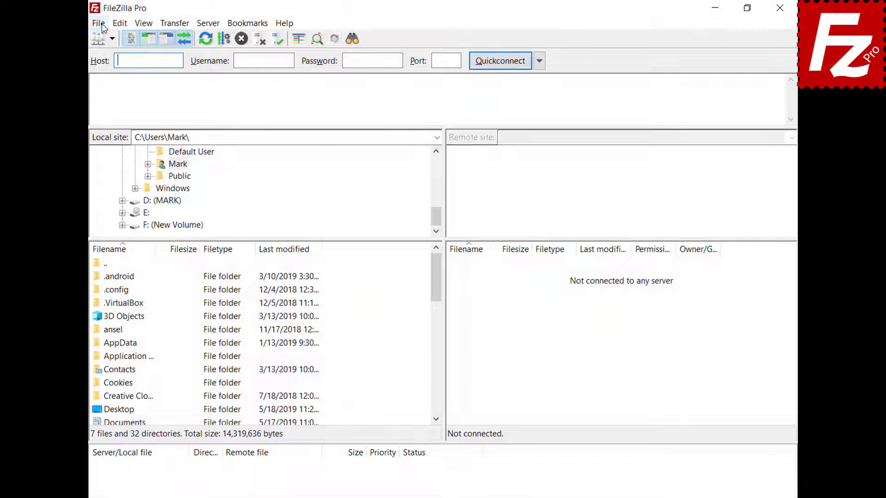
Create a new 'OneDrive for Business' site using the Microsoft OneDrive protocol and connect
click(102, 25)
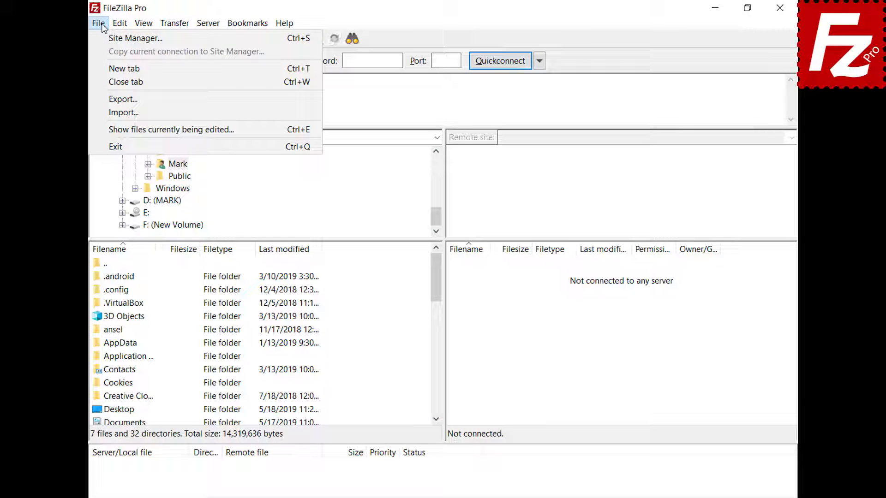
click(104, 37)
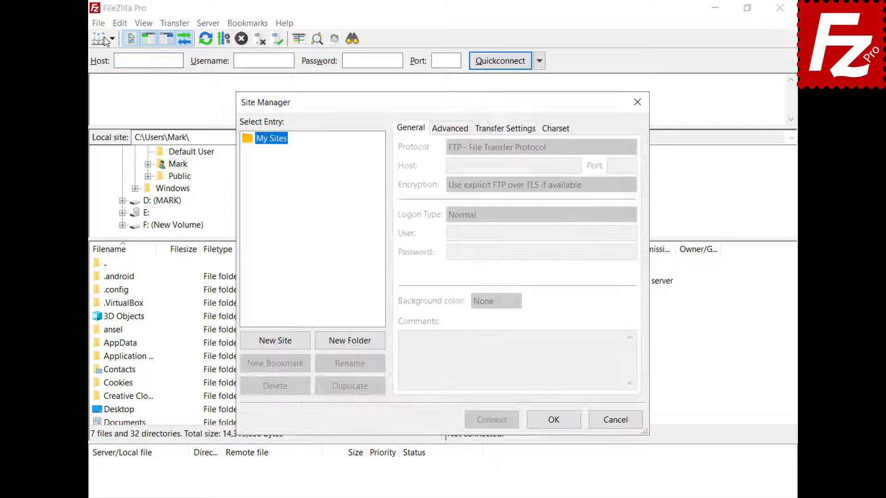
click(275, 341)
text(OneDriv)
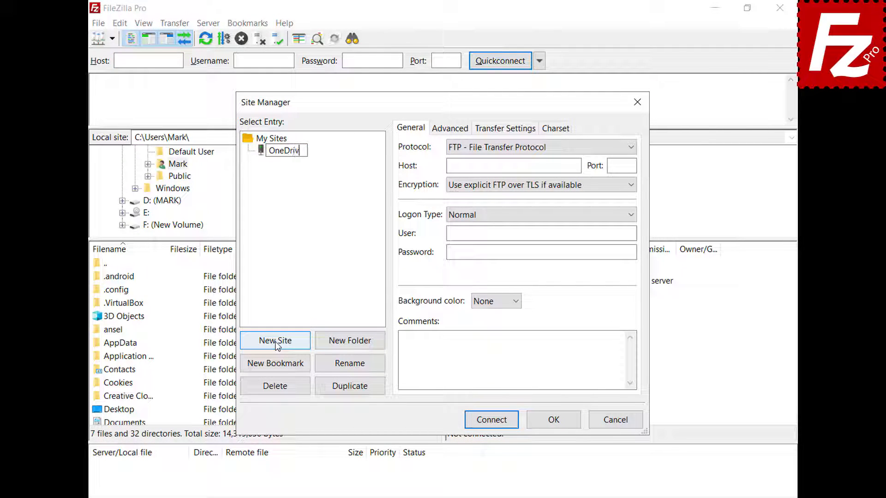
text(e for Business)
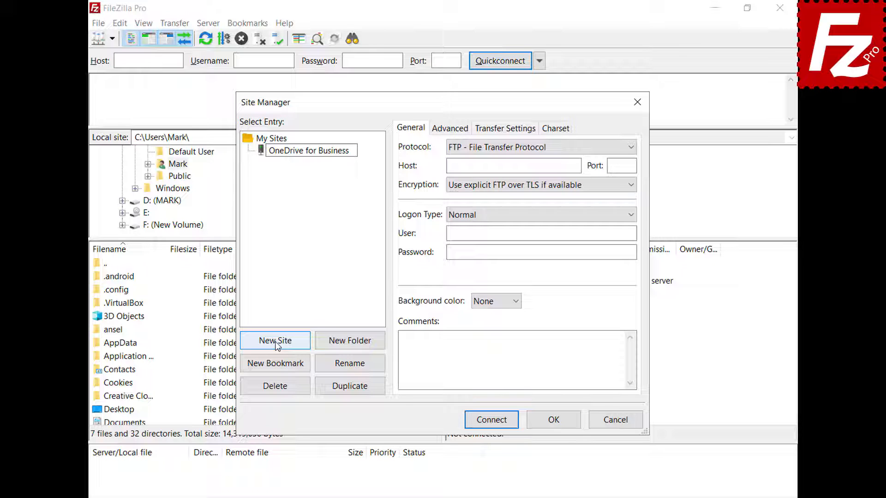
key(Return)
click(630, 148)
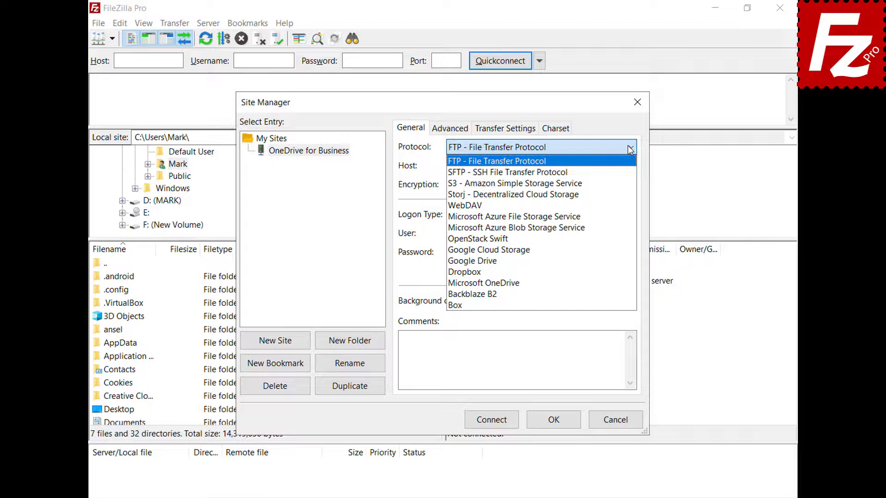
click(613, 288)
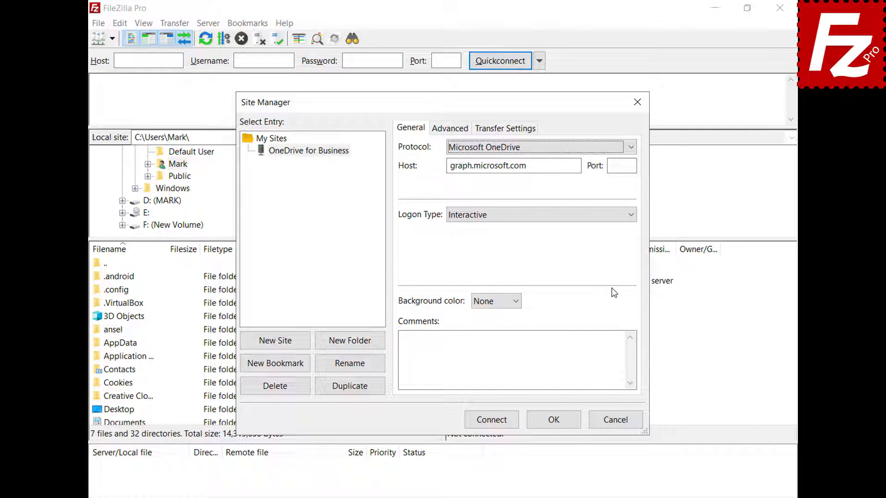
click(491, 420)
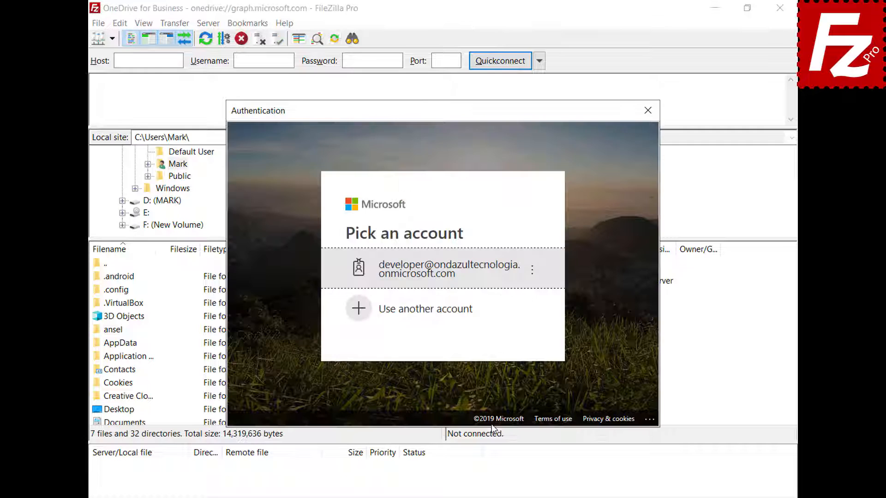
Sign in with a different Microsoft account, entering its e-mail and password
click(466, 310)
key(ctrl+v)
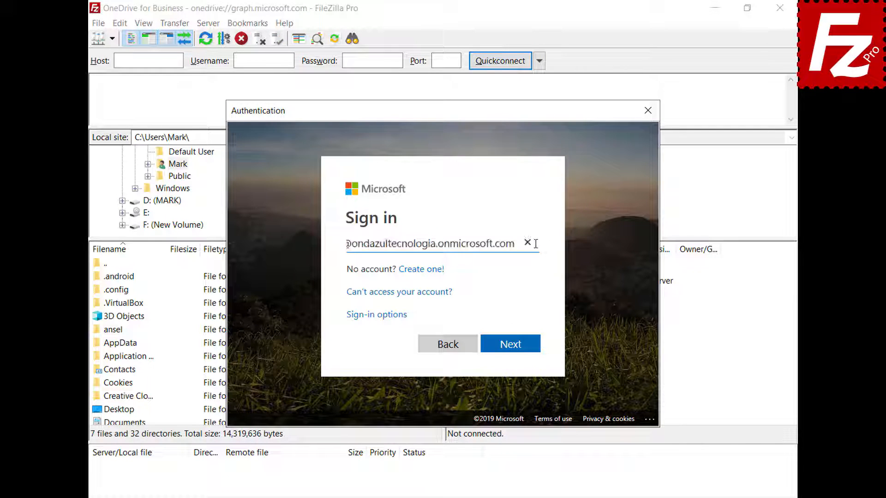
click(510, 344)
key(ctrl+v)
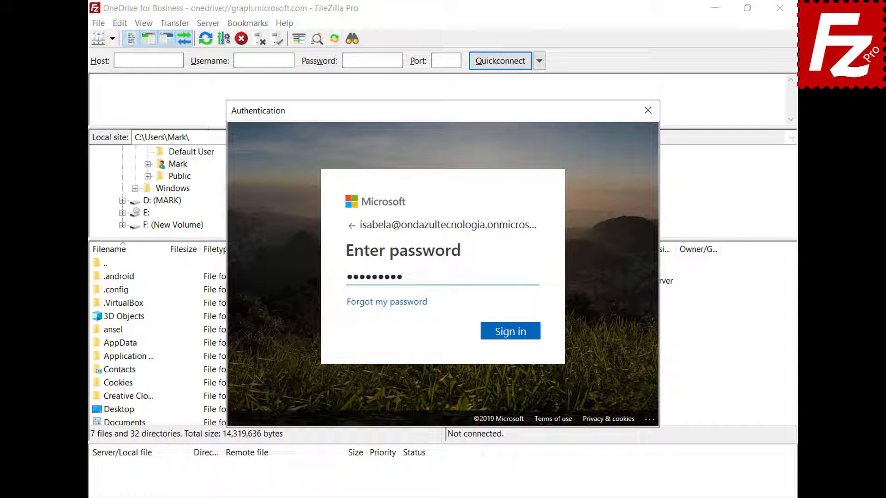
click(510, 332)
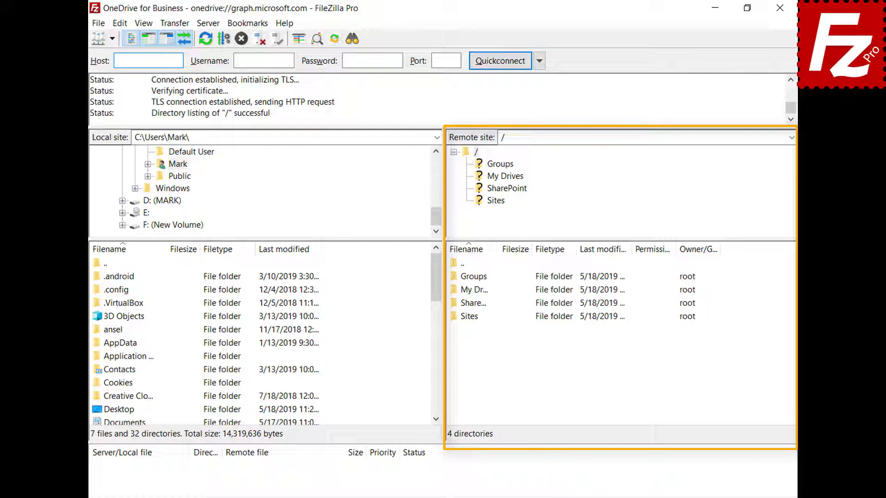
Open the remote My Drives folder, then the OneDrive folder inside it
double_click(456, 291)
click(466, 281)
double_click(466, 280)
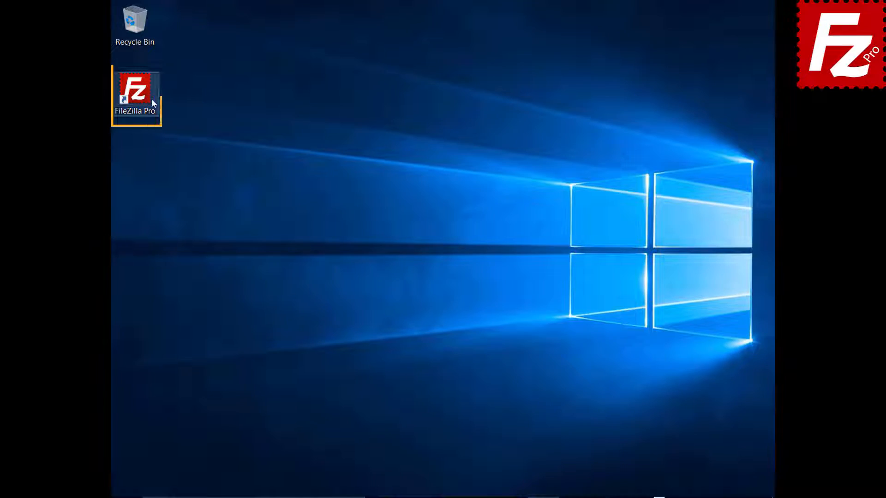
Select the FileZilla Pro shortcut on the Windows desktop
click(140, 96)
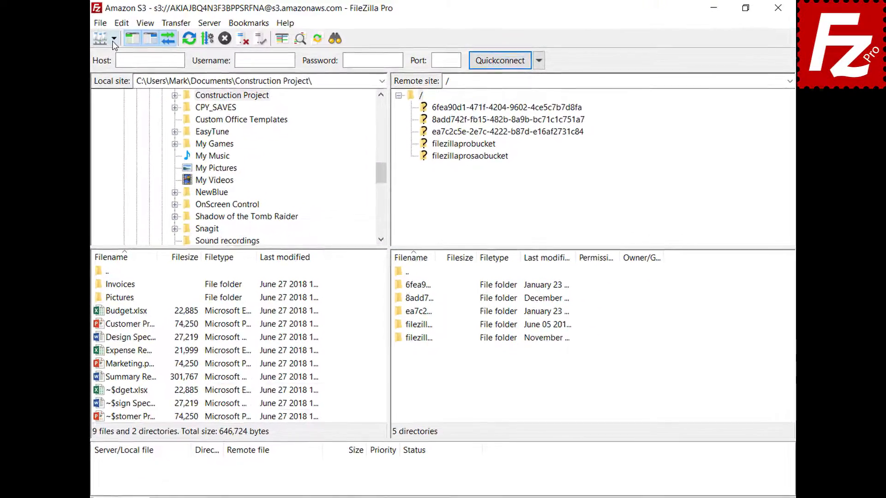
Reconnect to the saved Amazon S3 site, open filezillaprobucket, and request a Temporary URL for README
click(110, 39)
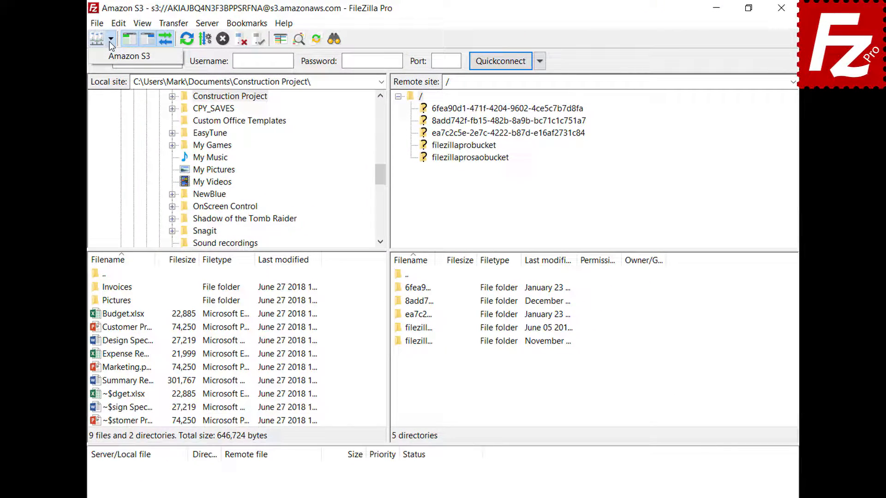
click(110, 55)
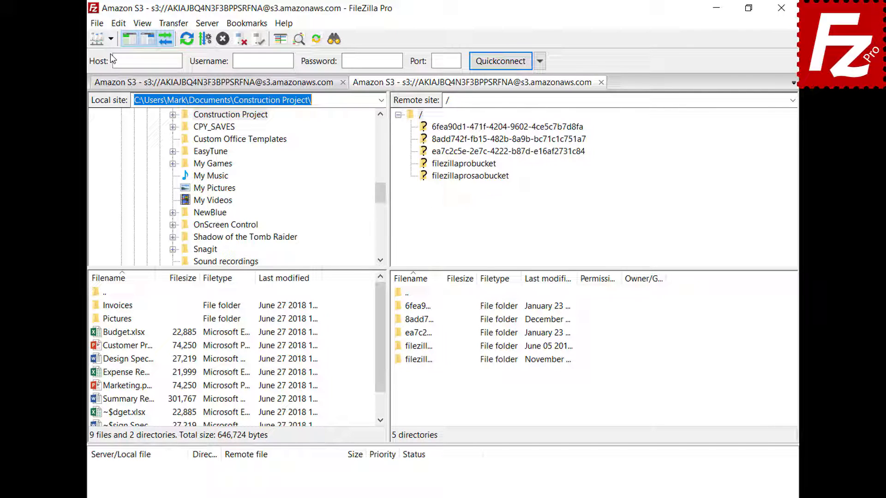
click(465, 165)
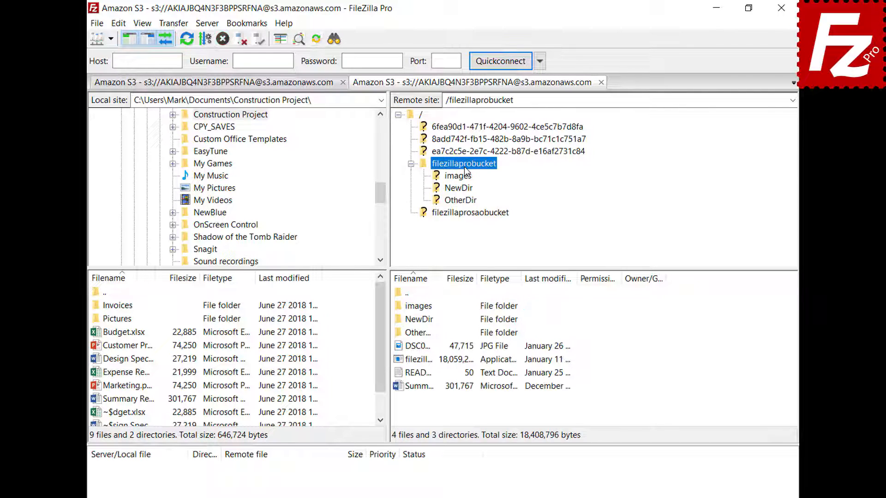
right_click(420, 374)
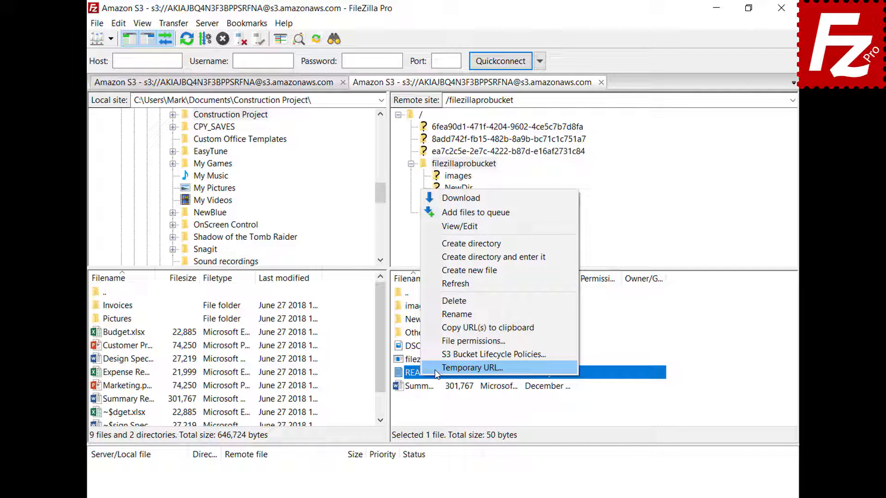
click(435, 368)
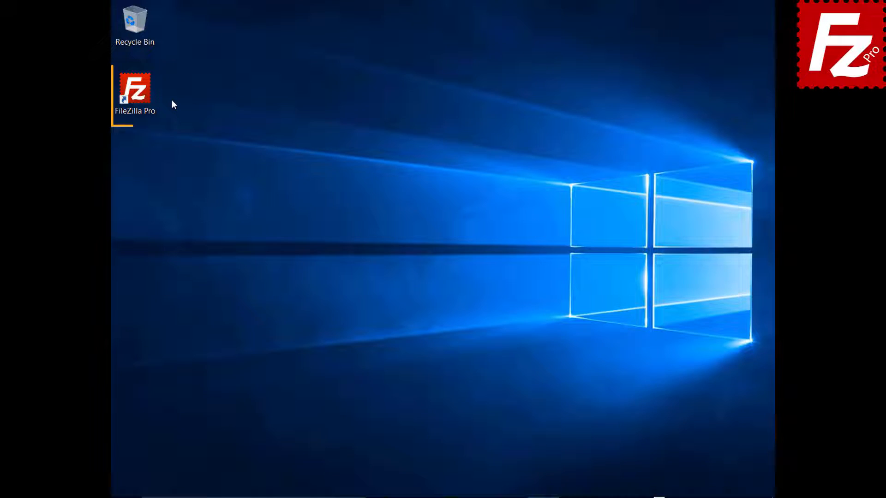
Launch FileZilla Pro and add a new site named OneDrive using the Microsoft OneDrive protocol
click(138, 94)
double_click(138, 95)
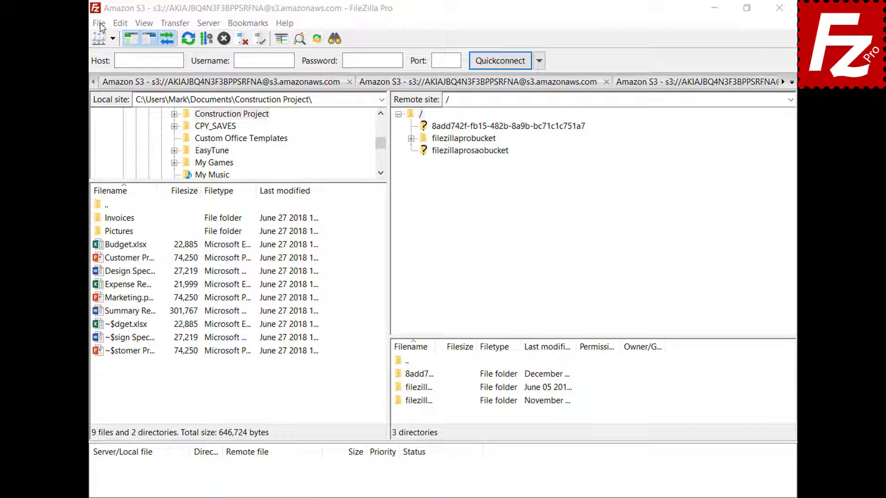
click(99, 23)
click(102, 35)
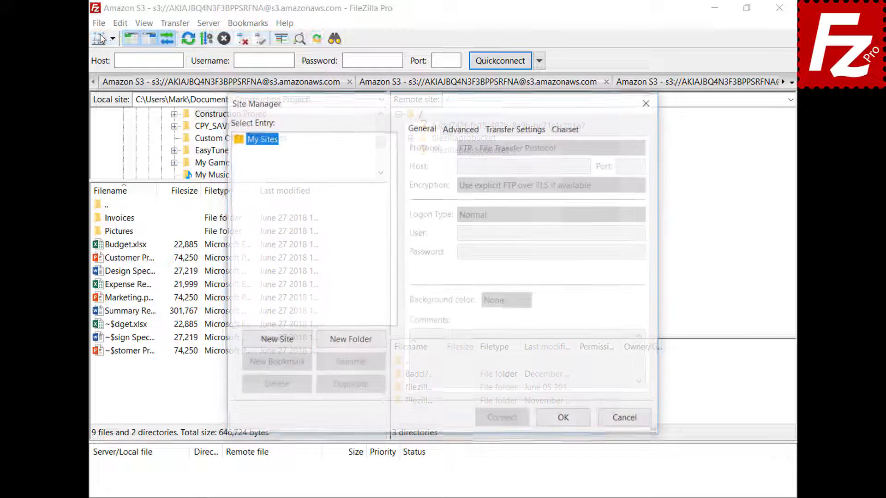
click(277, 342)
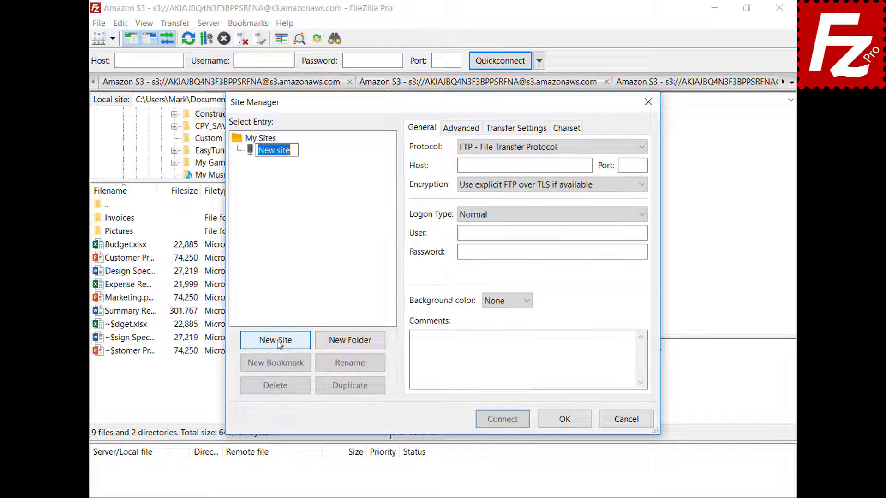
text(OneDrive)
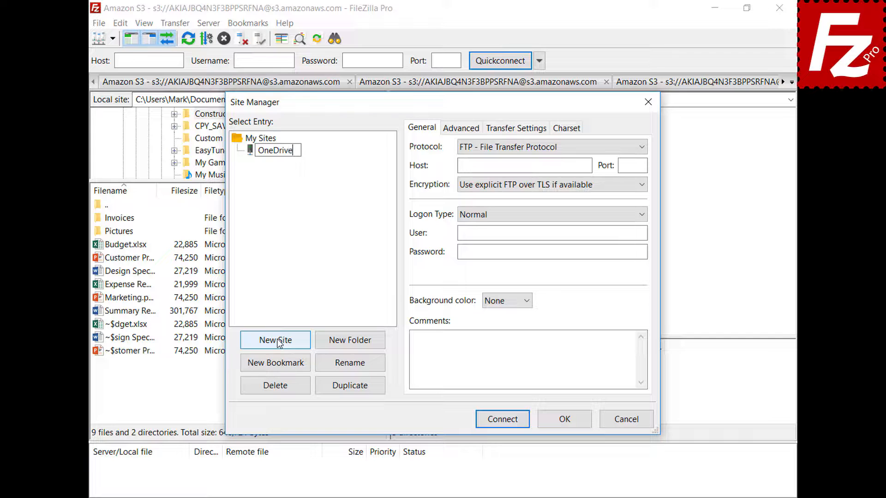
click(641, 147)
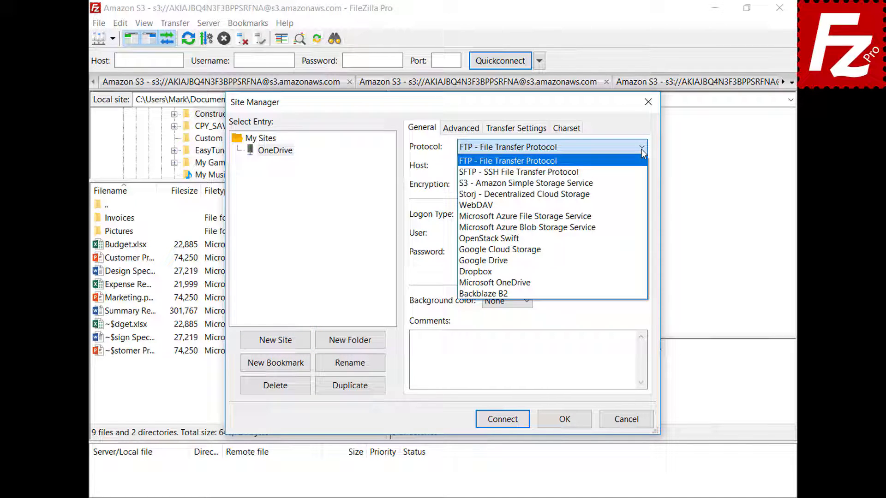
click(638, 283)
Connect to OneDrive, signing in with the Microsoft account e-mail and password, then close FileZilla
click(504, 423)
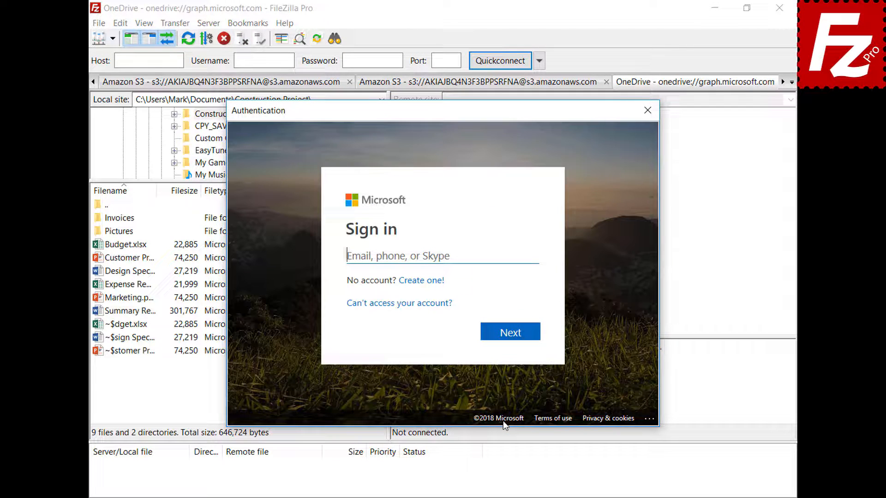
key(ctrl+v)
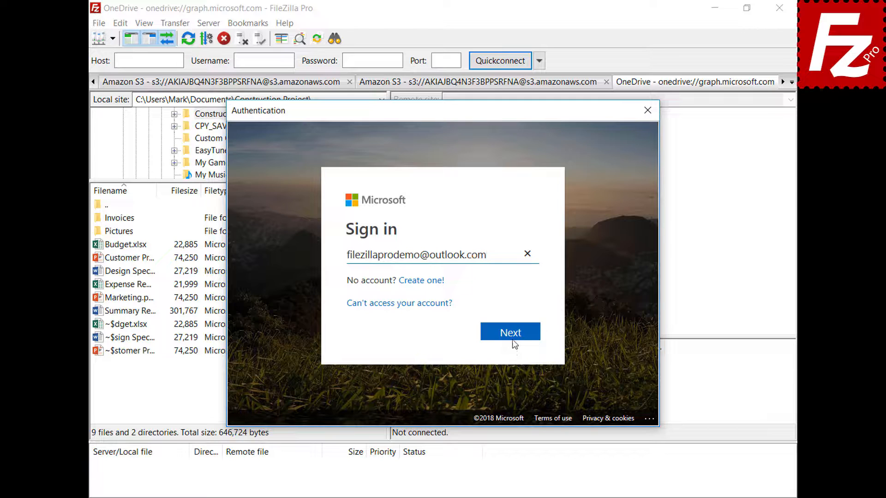
click(512, 332)
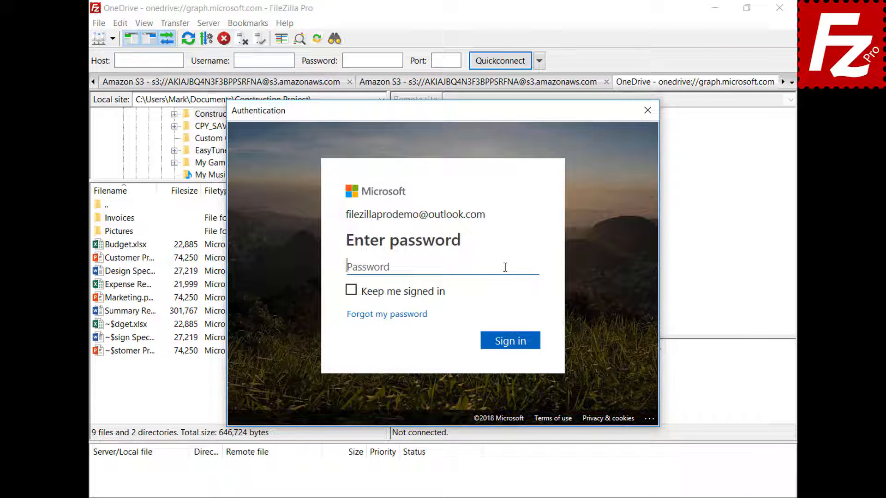
key(ctrl+v)
click(514, 347)
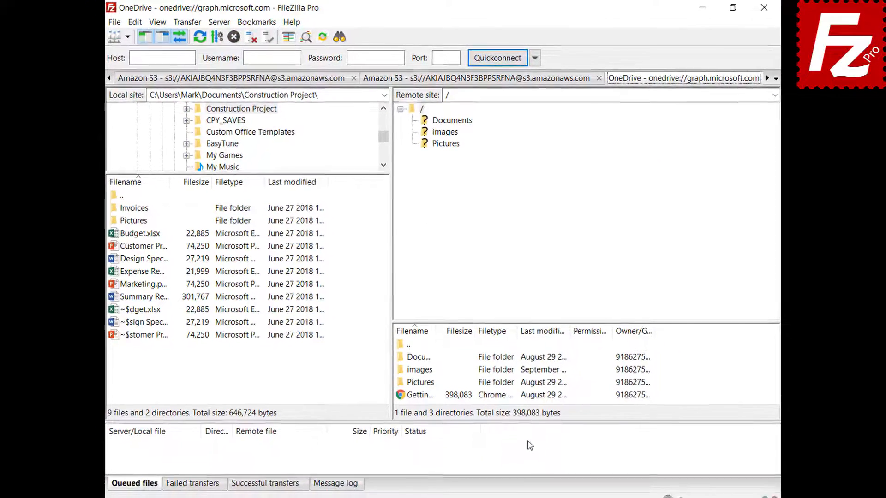
click(759, 9)
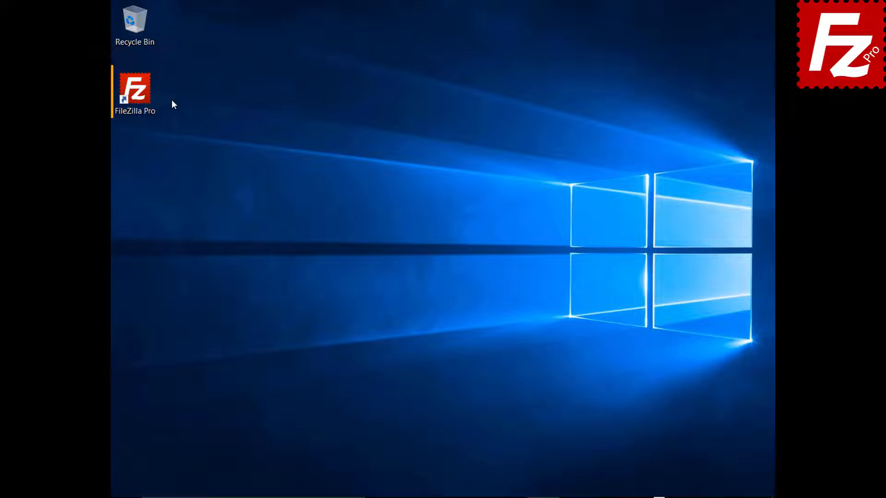
Relaunch FileZilla Pro, sign in to OneDrive with the account e-mail and password, then close and reopen it
double_click(140, 96)
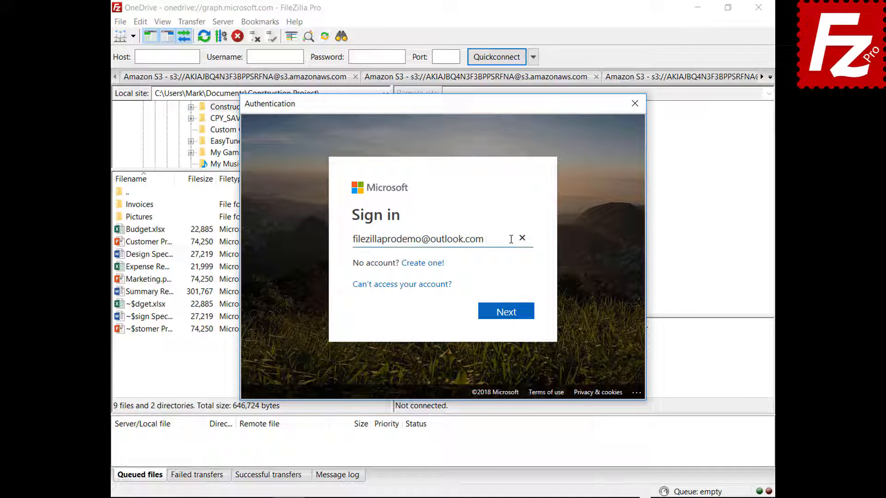
click(507, 315)
text(•••••••••)
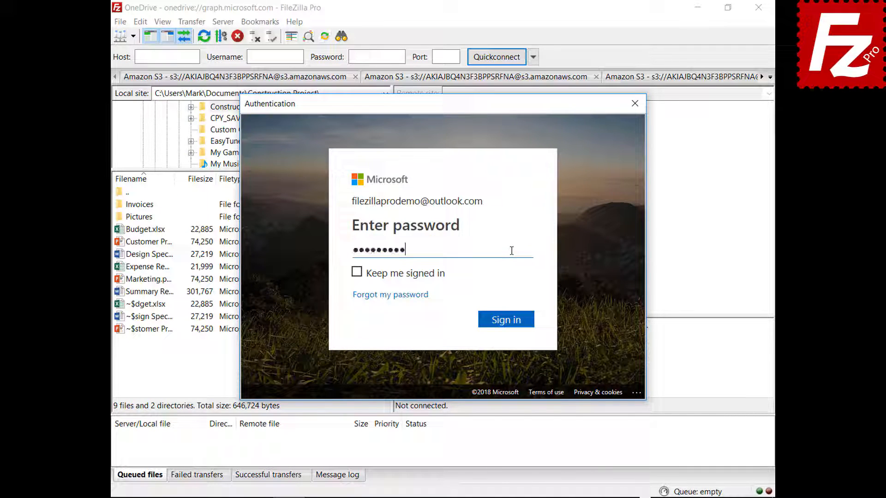
click(507, 328)
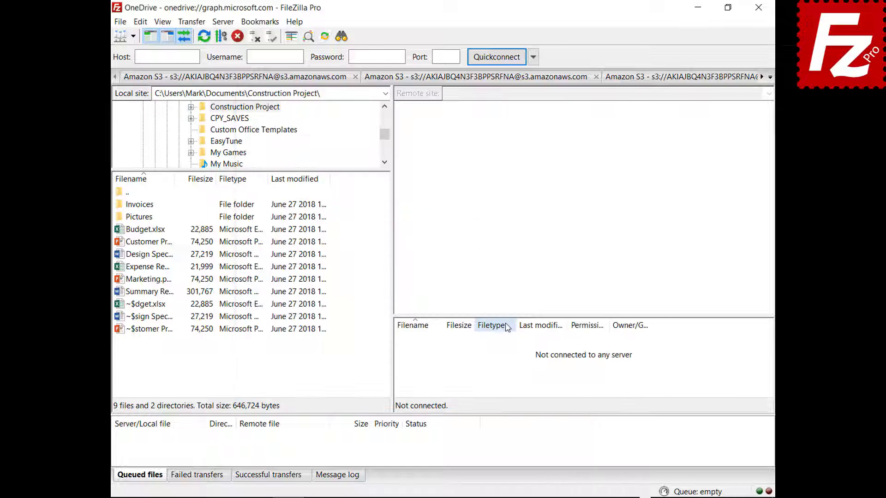
click(759, 9)
double_click(141, 95)
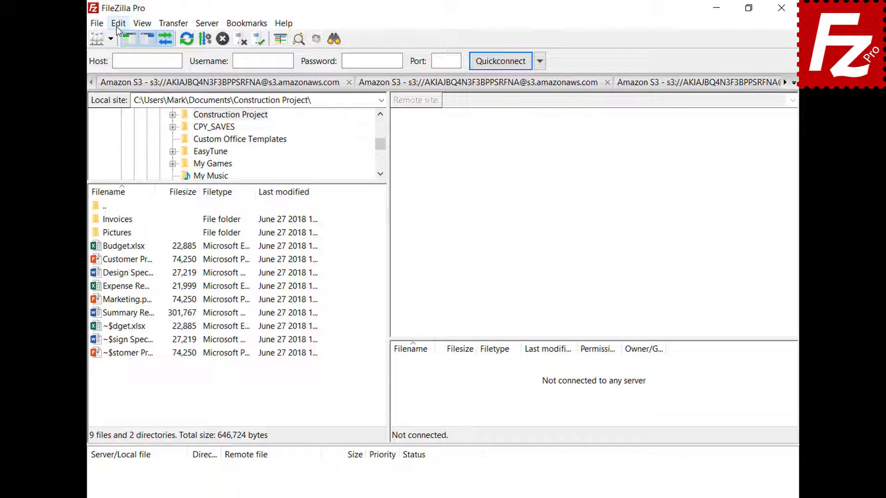
In Settings > Passwords, enable 'Save passwords protected by a master password' and enter it twice
click(118, 24)
click(122, 66)
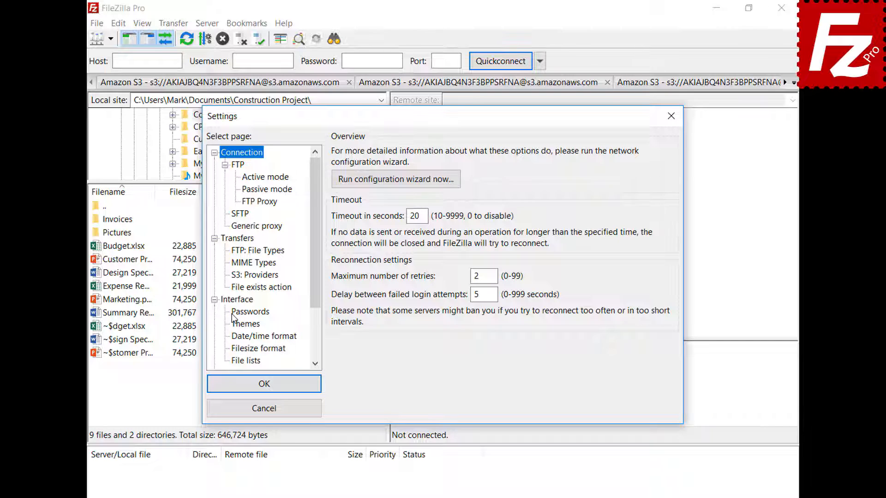
click(232, 313)
click(338, 186)
click(647, 203)
text(•••••••••••)
click(665, 224)
text(•••••••••••)
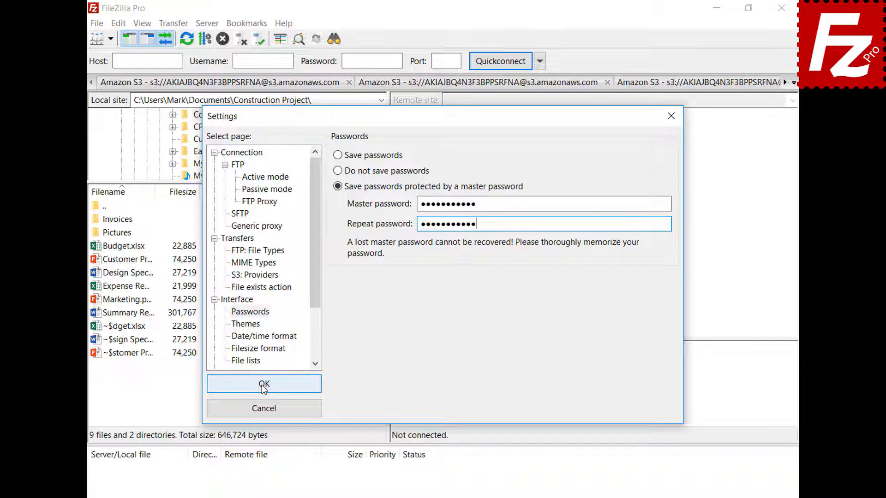
click(262, 385)
click(111, 39)
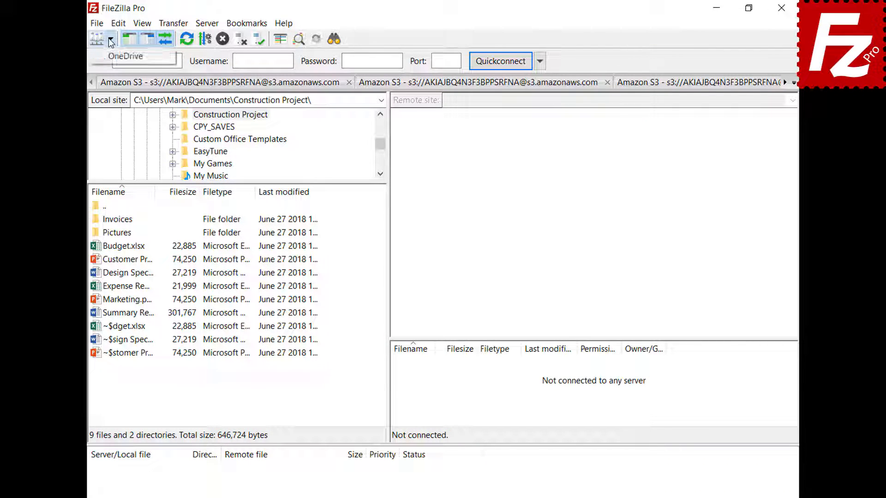
Connect to the saved OneDrive site, signing in with the Microsoft account e-mail and password
click(110, 57)
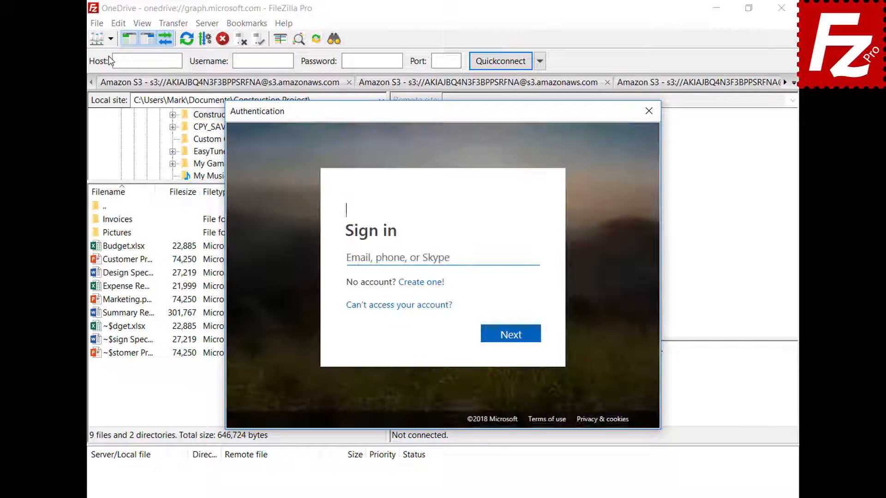
key(ctrl+v)
click(515, 337)
key(ctrl+v)
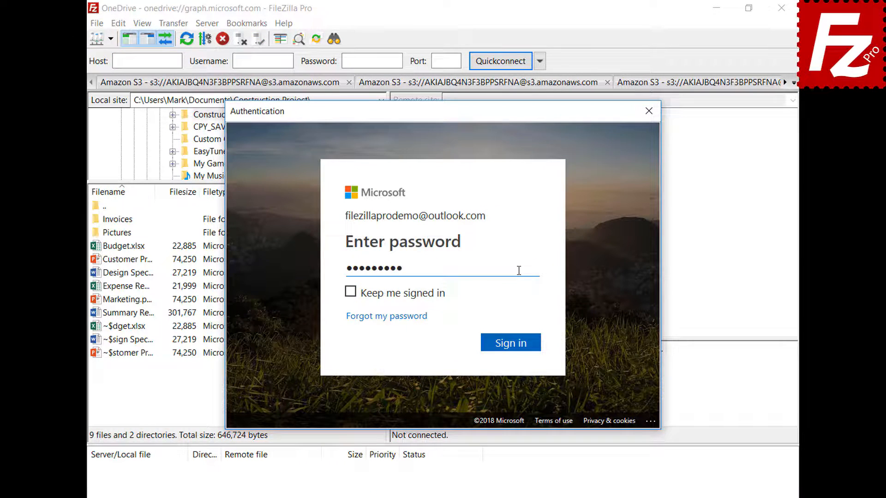
click(515, 347)
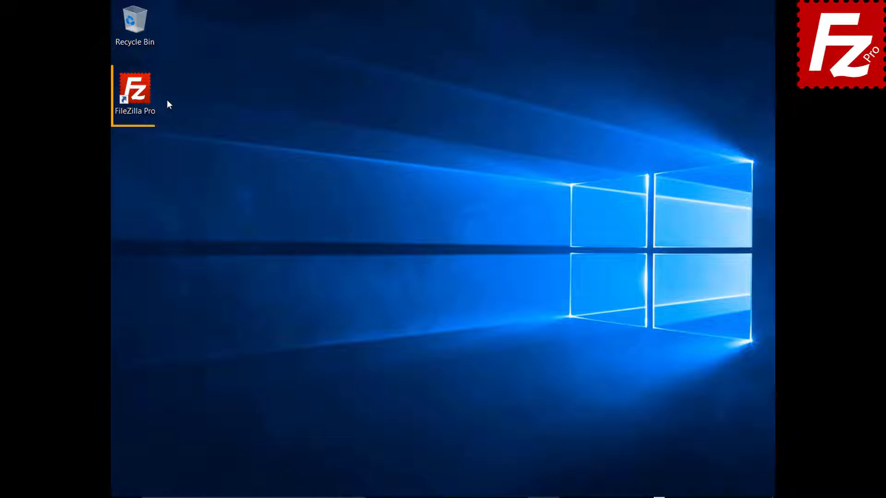
Relaunch FileZilla Pro and connect to OneDrive again to trigger the master password prompt
double_click(141, 95)
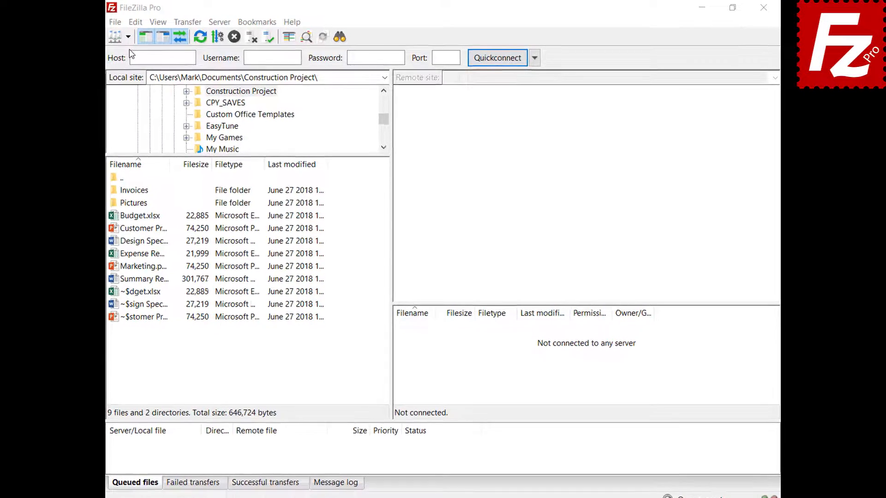
click(112, 40)
click(111, 56)
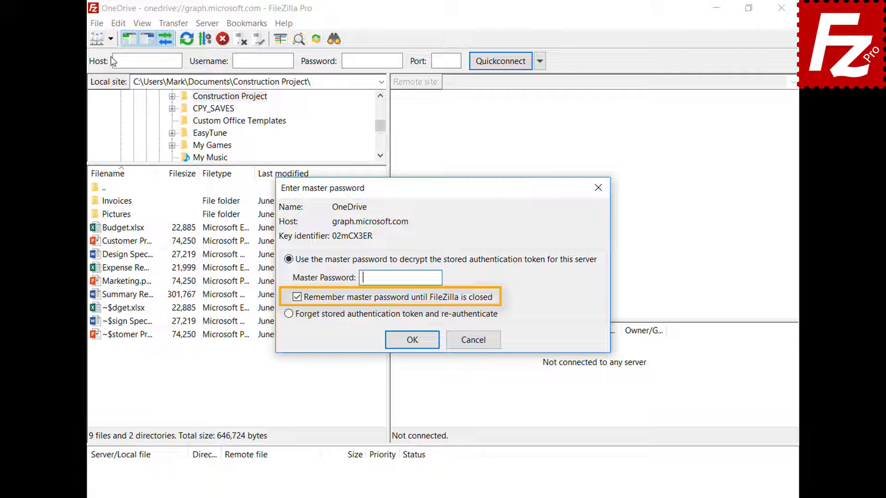
Enter the master password to unlock the OneDrive token, then open File > Site Manager
text(************)
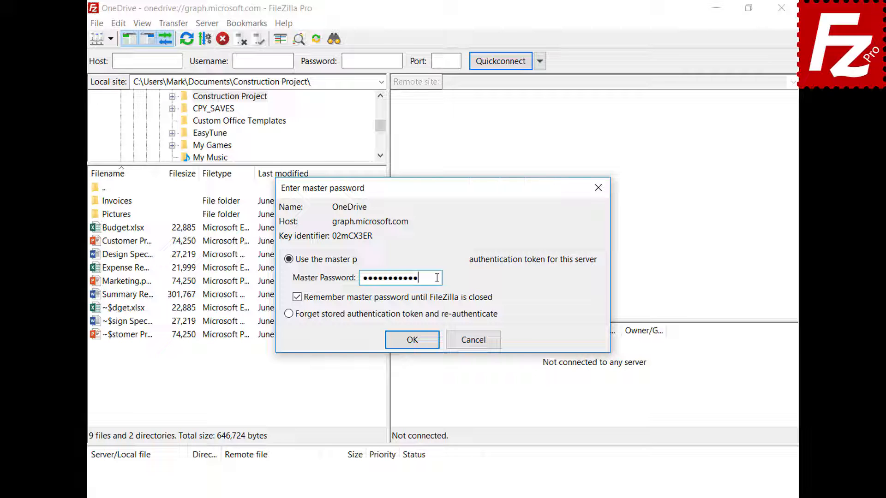
click(411, 340)
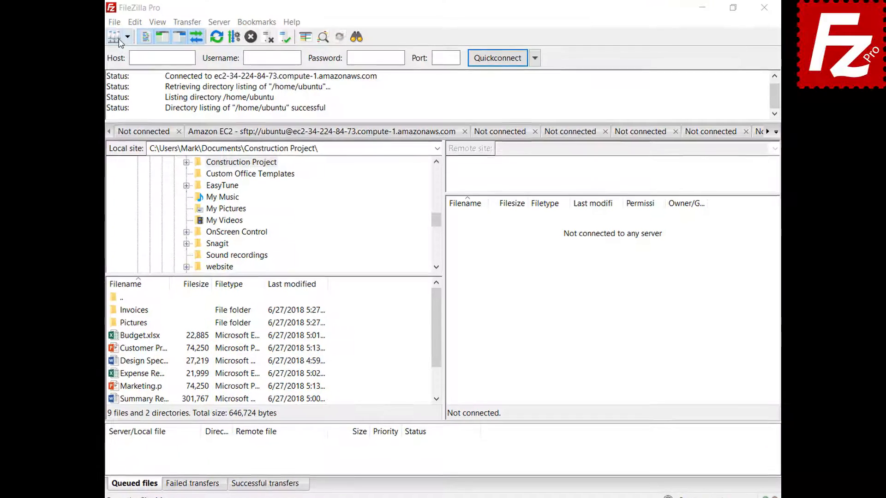
click(92, 24)
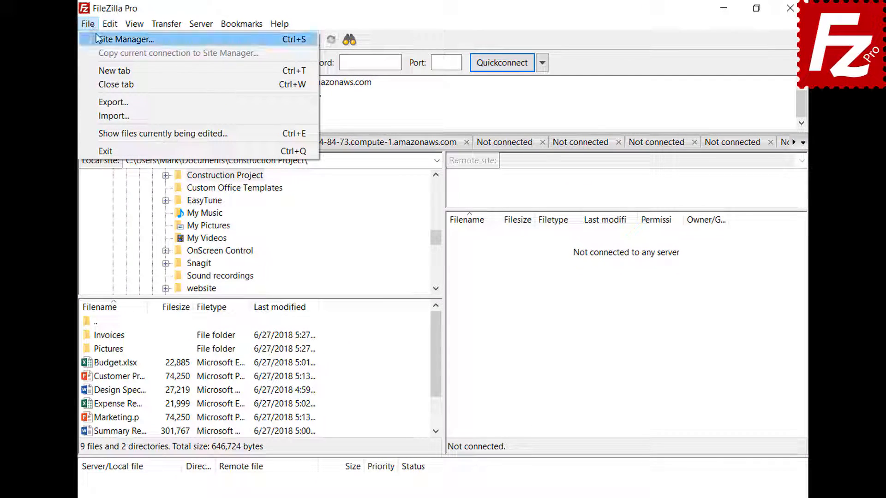
click(96, 35)
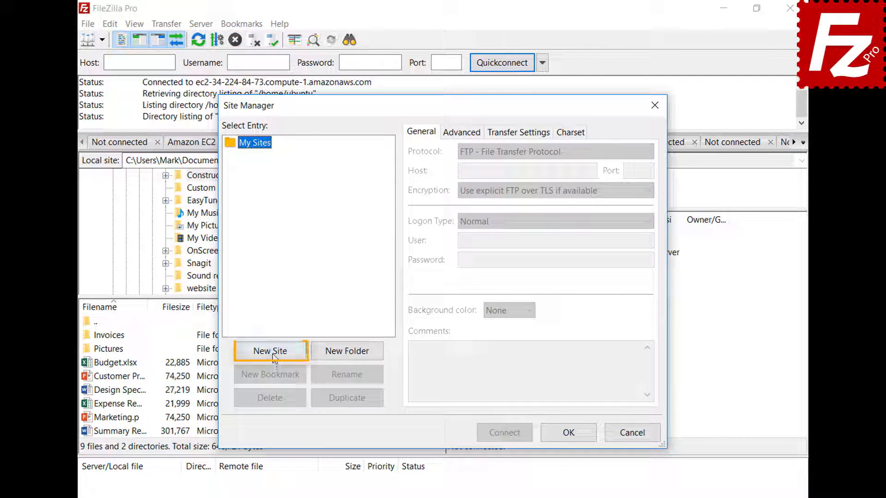
Create site 'B2' with the Backblaze B2 protocol, paste the account ID and application key, and connect
click(271, 352)
text(B2)
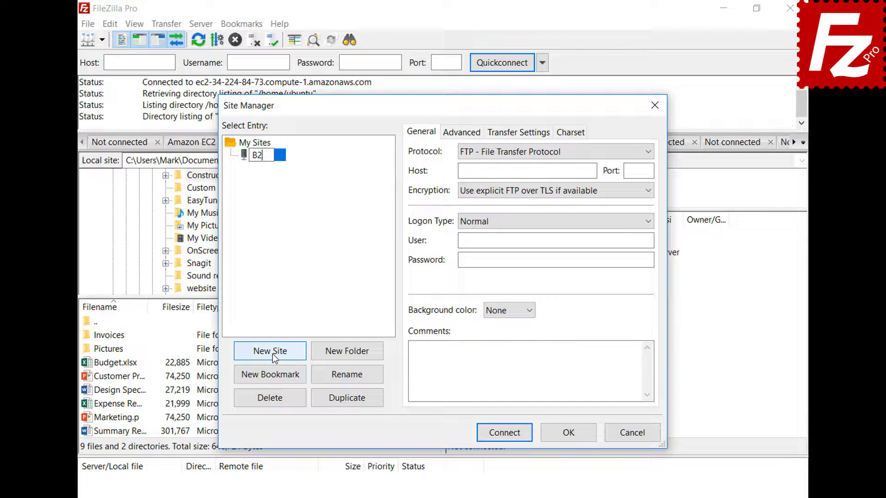
click(526, 151)
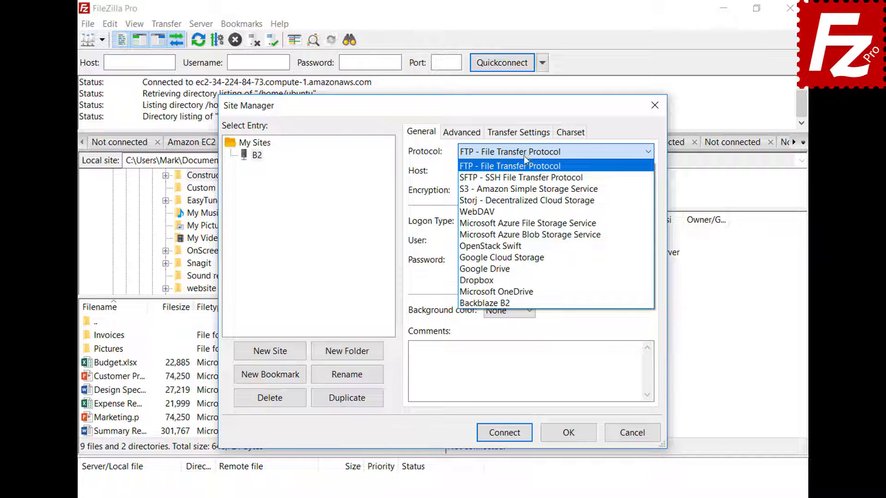
click(526, 303)
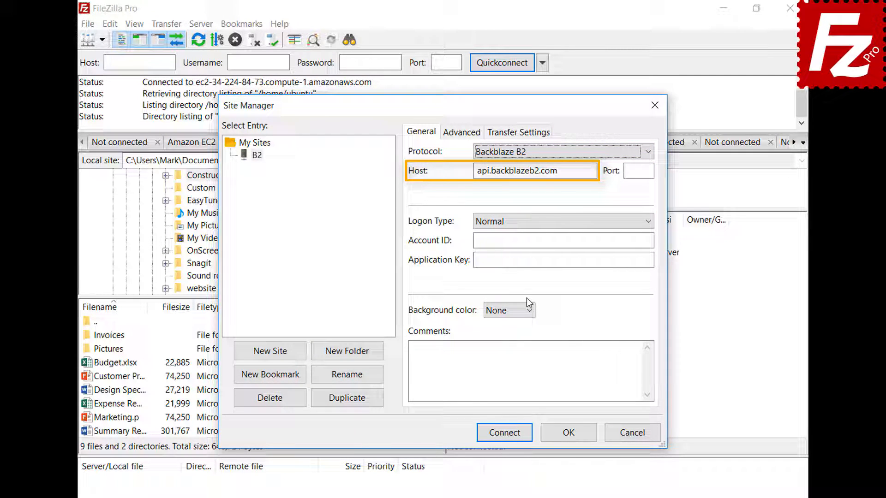
click(646, 240)
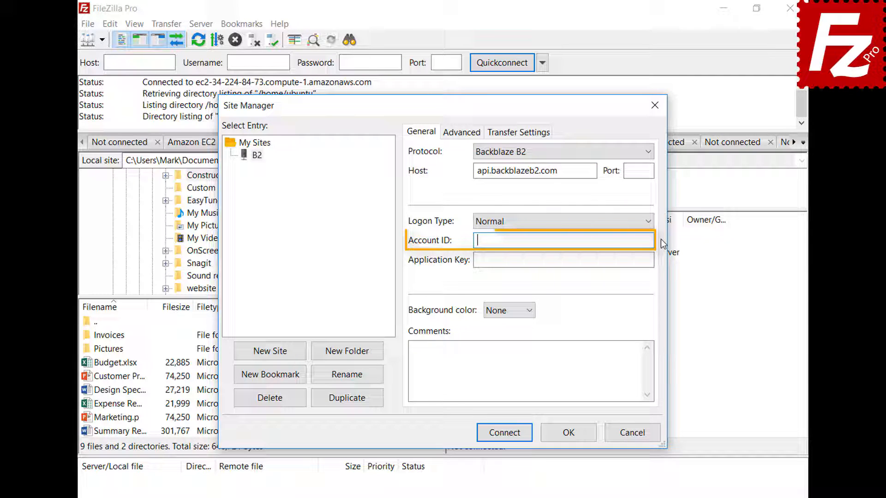
text(17939b0a698e)
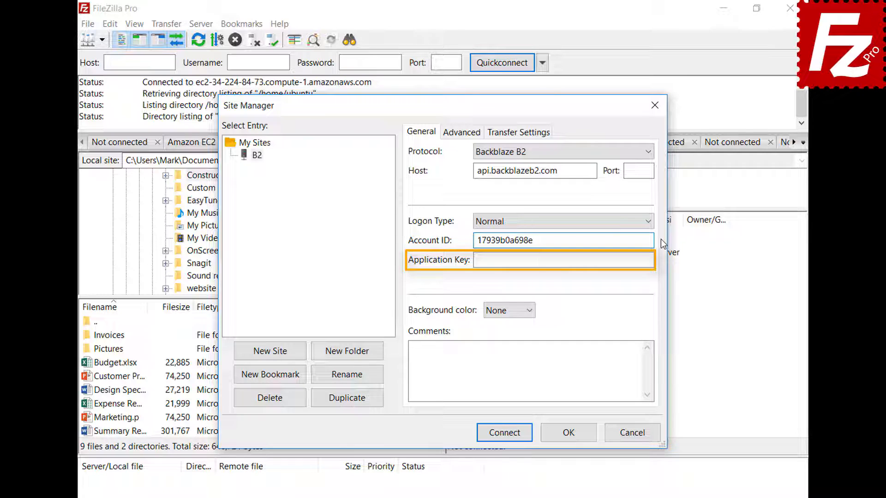
key(Tab)
key(ctrl+v)
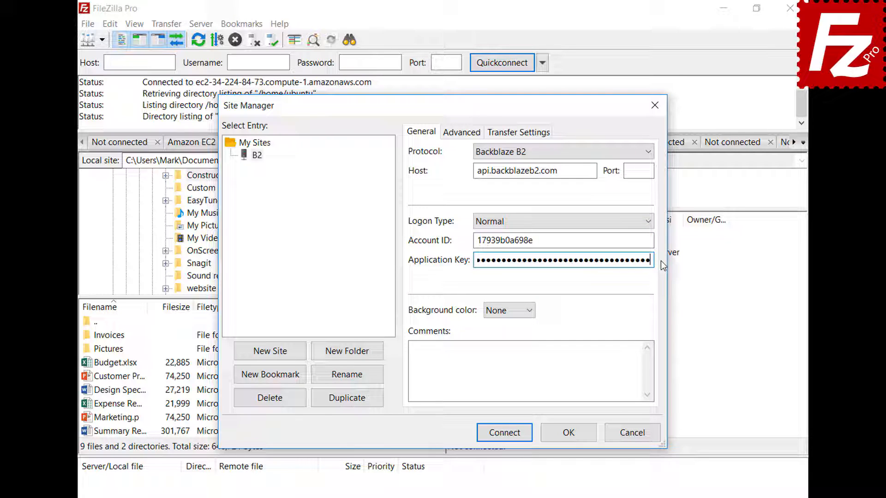
click(508, 436)
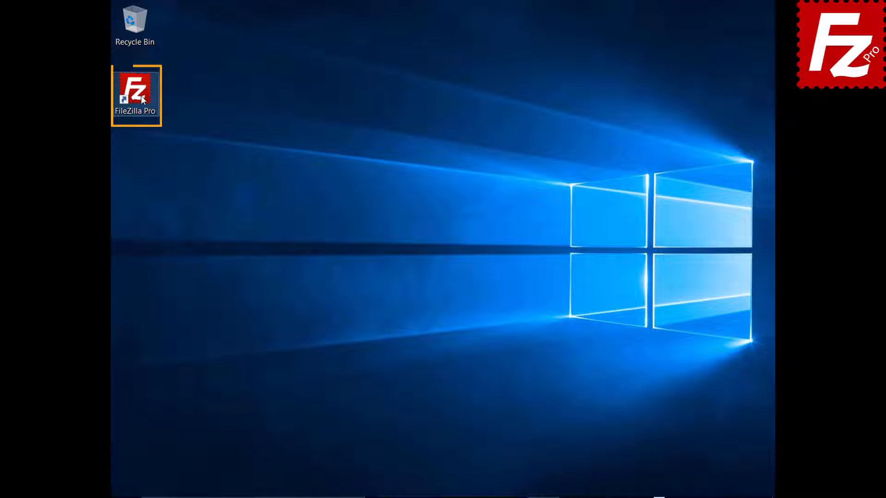
Relaunch FileZilla Pro and add a Site Manager entry named WebDav using the WebDAV protocol
double_click(142, 98)
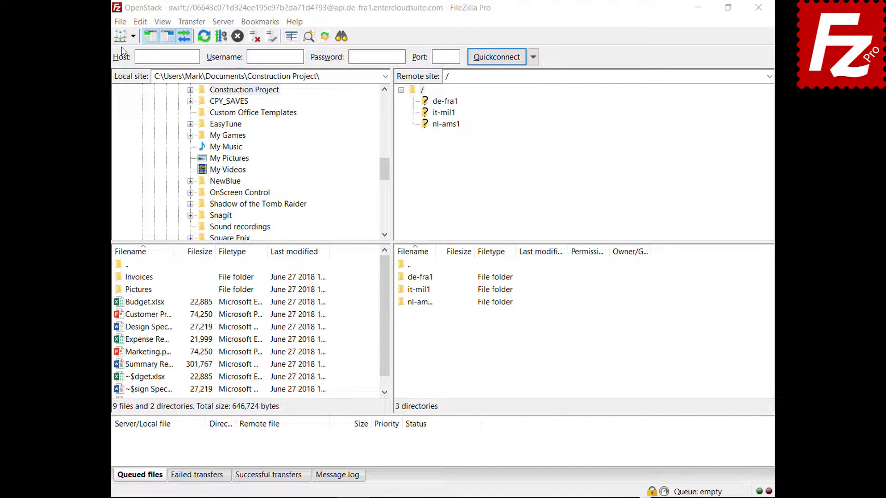
click(120, 22)
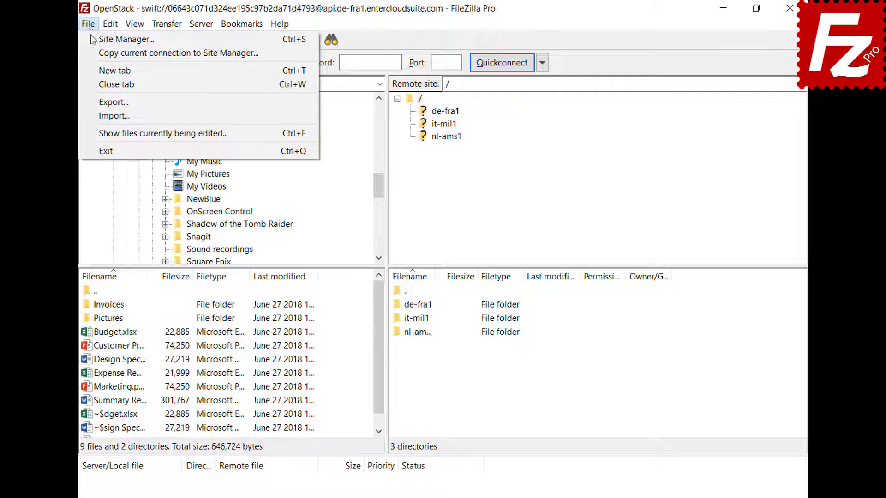
click(90, 38)
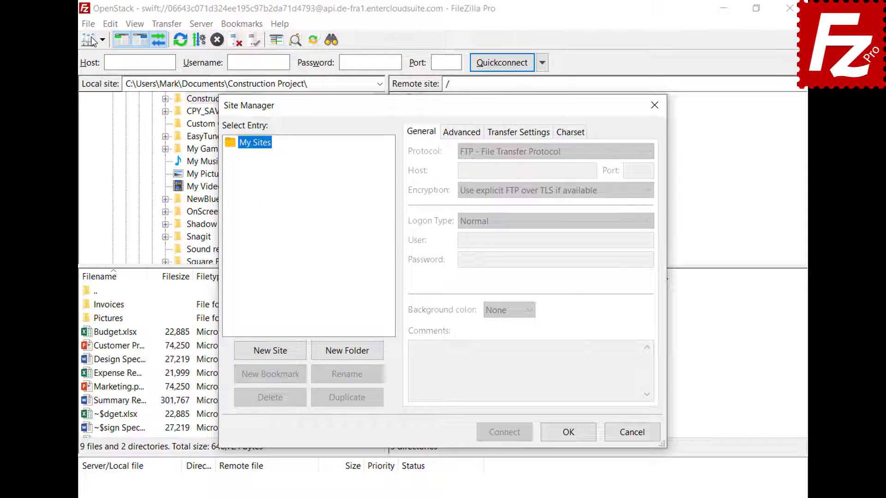
click(273, 357)
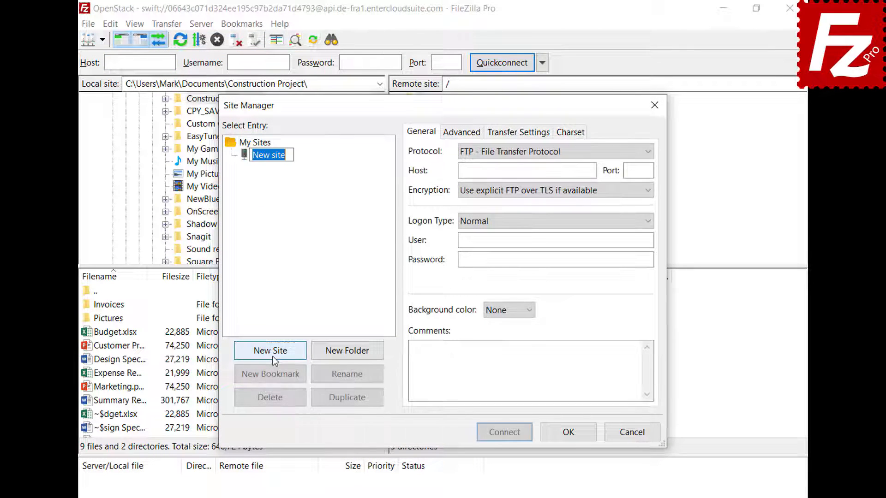
text(WebDav)
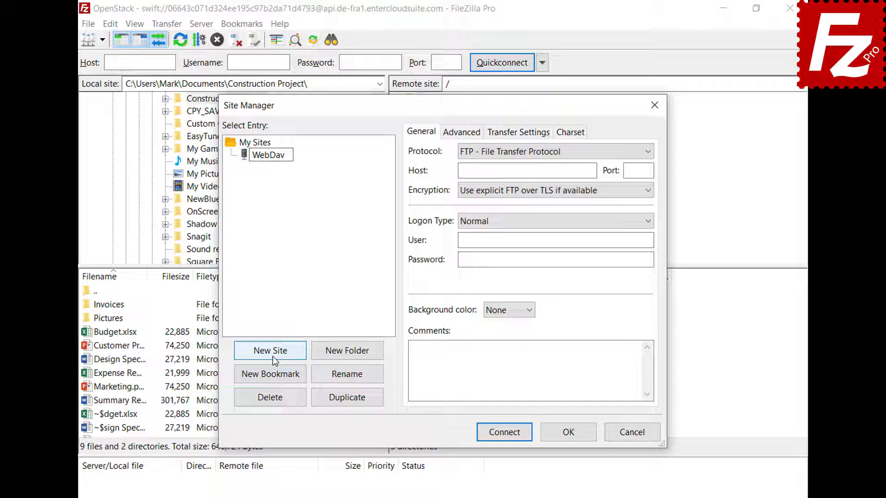
key(Return)
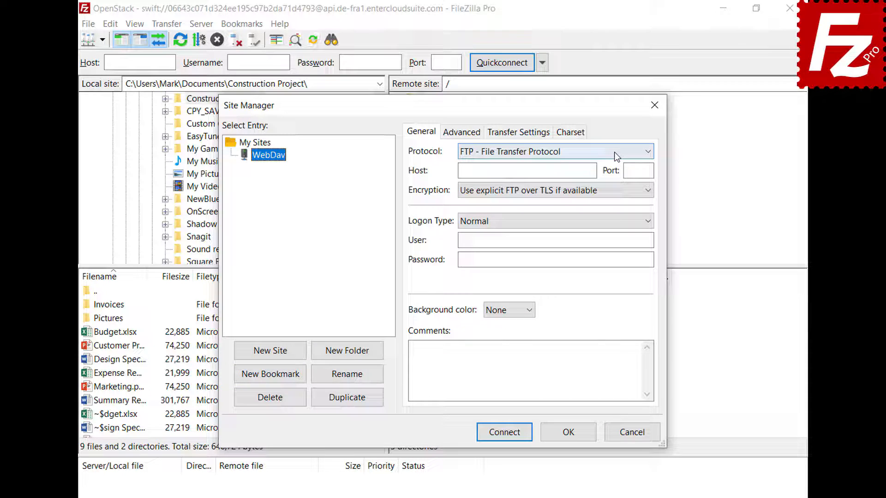
click(614, 151)
click(608, 210)
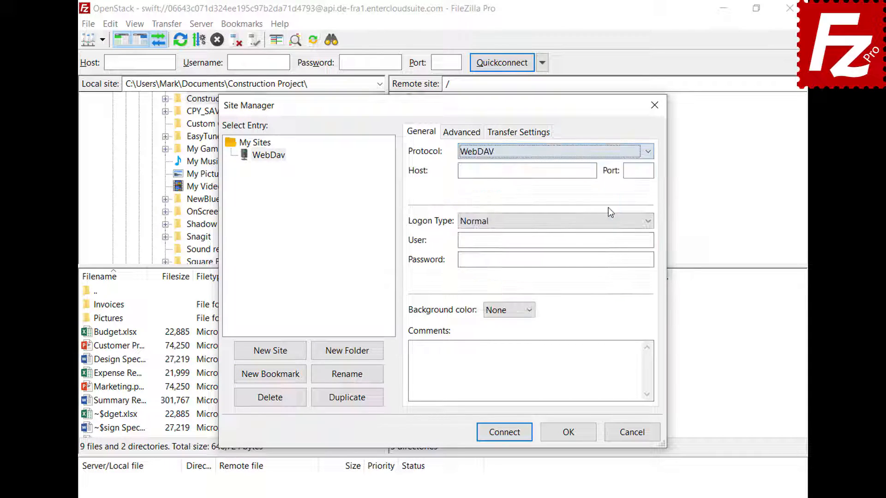
Enter host webdav.opendrive.com, the account e-mail as user and the password, then connect
click(592, 170)
text(webdav.opendrive.com)
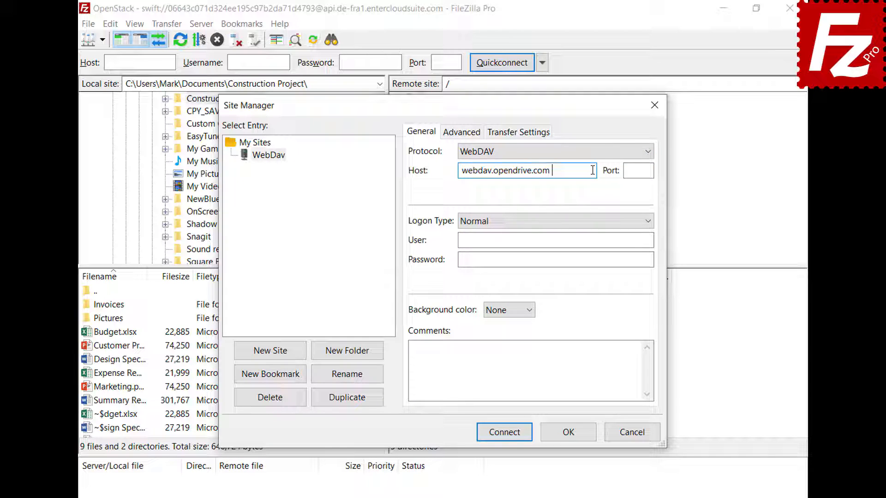
click(642, 239)
key(ctrl+v)
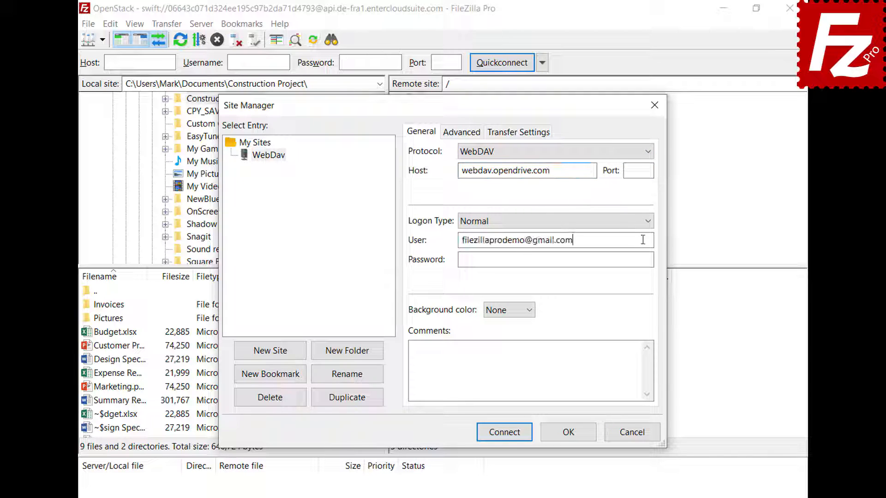
click(641, 259)
key(ctrl+v)
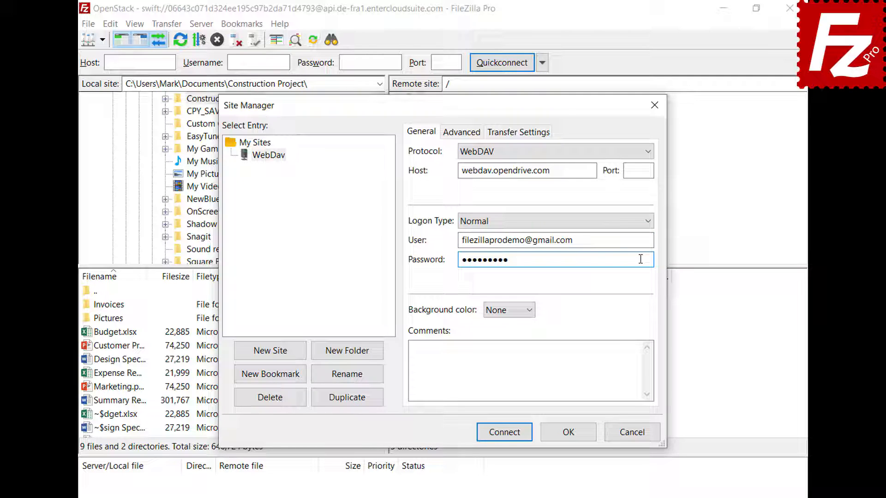
click(507, 435)
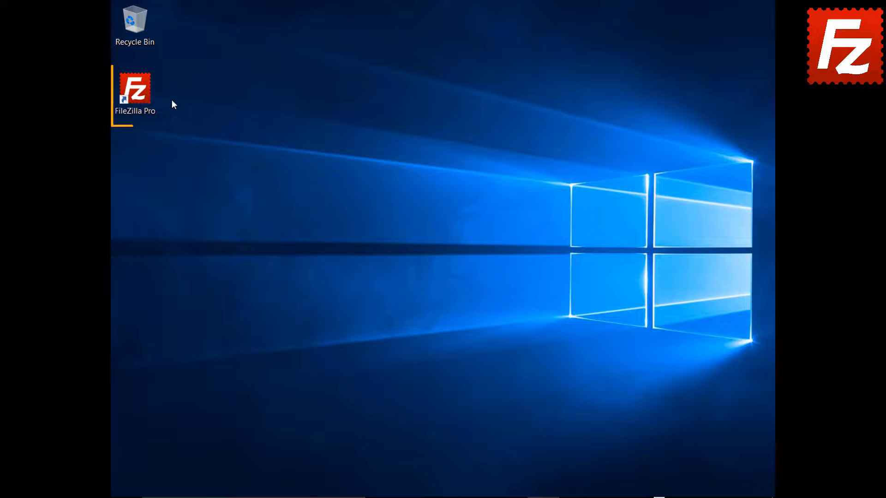
Launch FileZilla Pro and add a Site Manager entry named OpenStack using OpenStack Swift
double_click(140, 95)
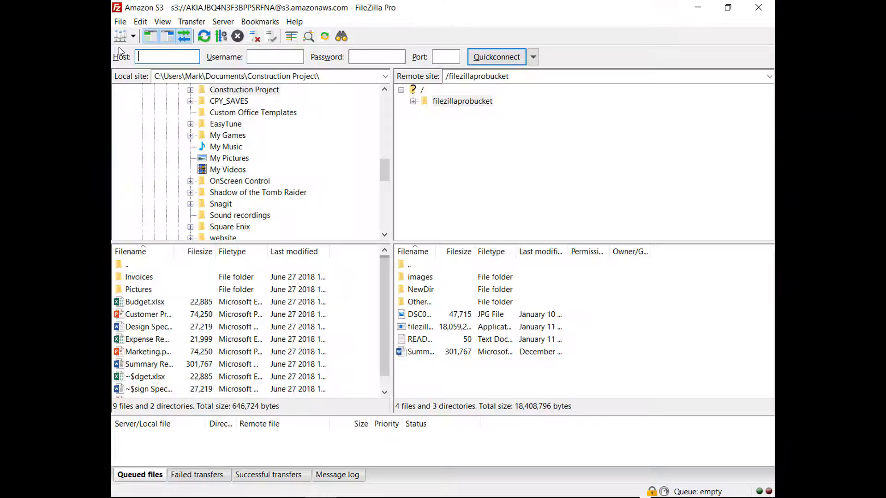
click(120, 22)
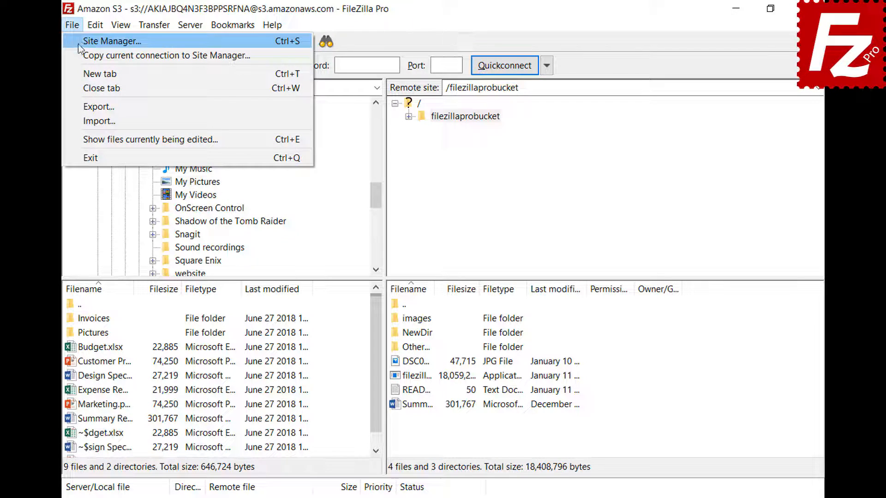
click(79, 44)
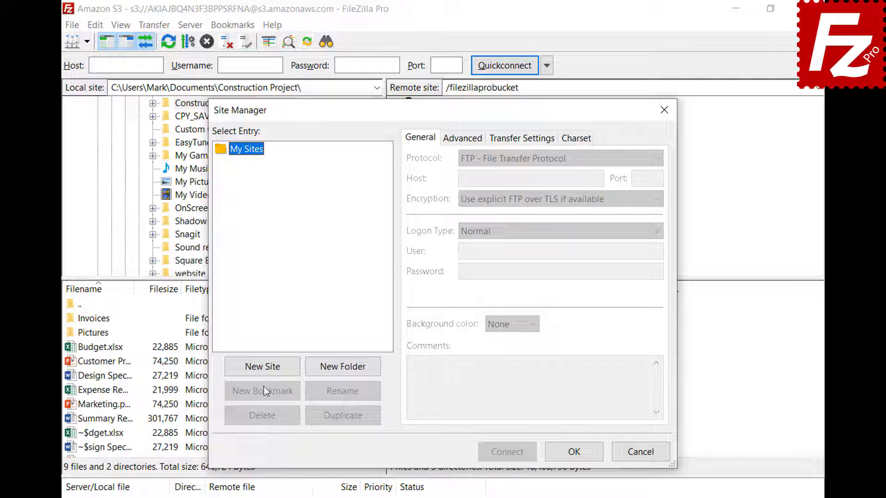
click(265, 371)
text(OpenStack)
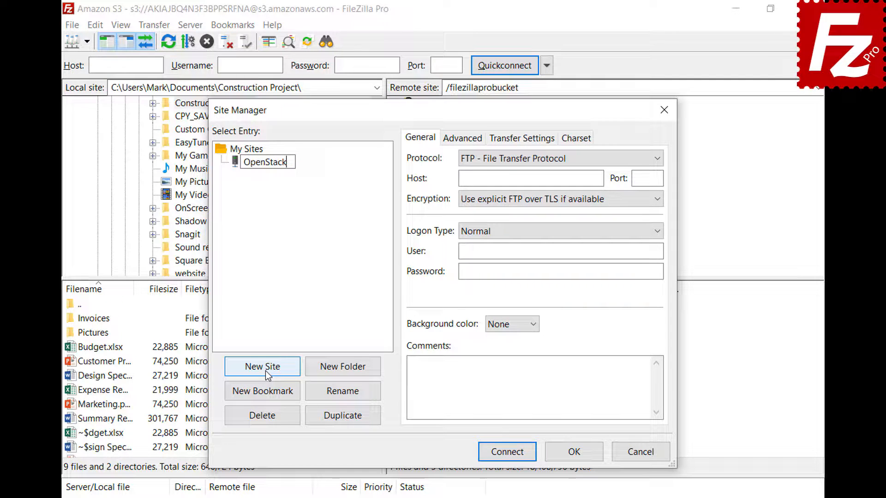
key(Return)
click(569, 160)
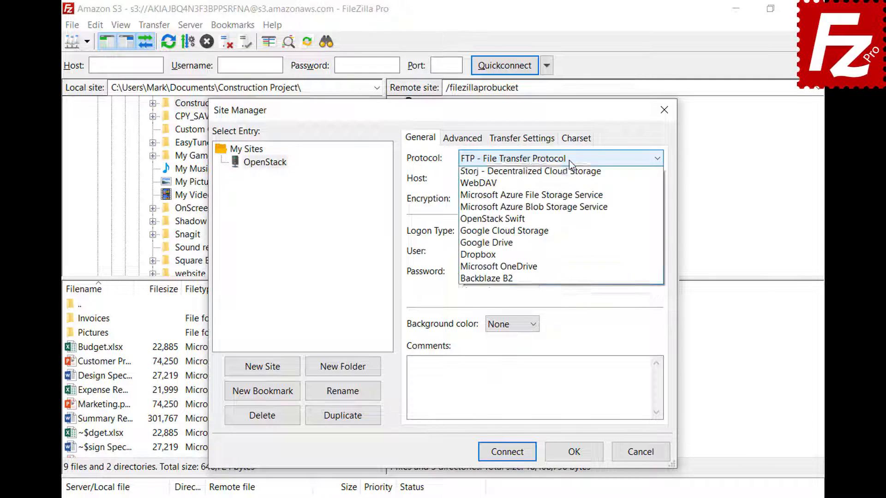
click(568, 261)
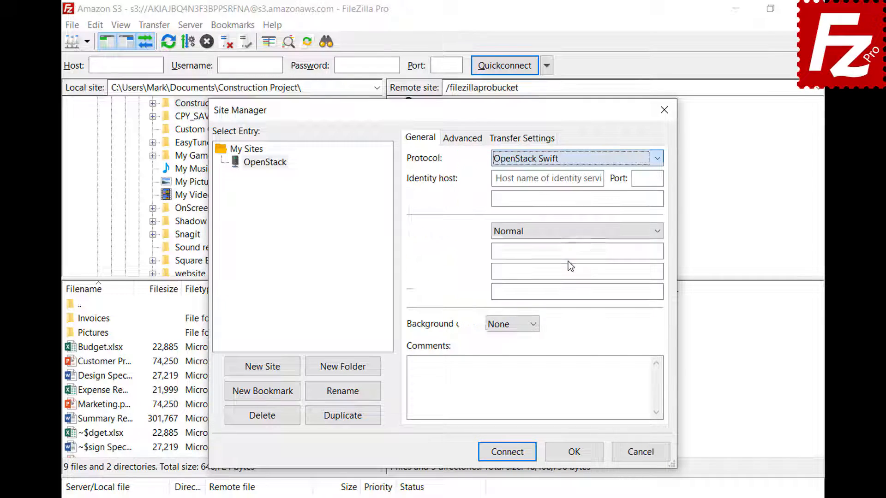
Fill in the entercloudsuite identity host, path /v2.0/tokens, project ID, user and password, then connect
click(600, 179)
key(ctrl+v)
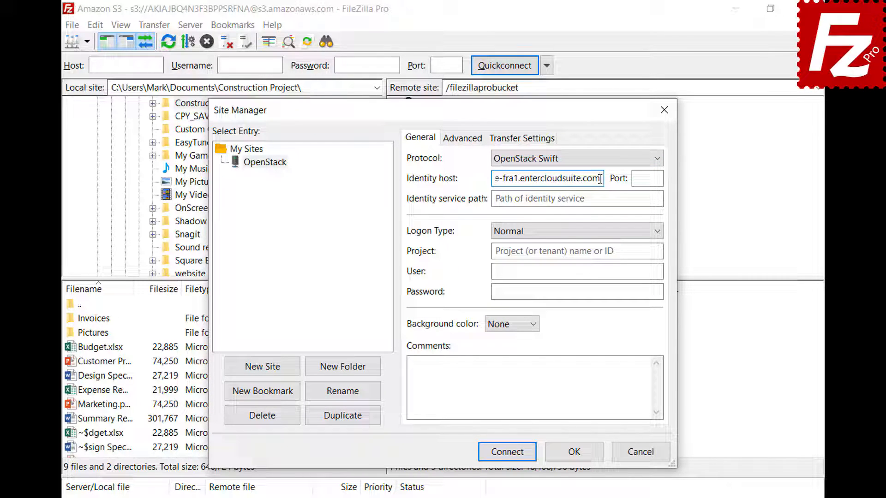
click(654, 199)
key(ctrl+v)
click(657, 251)
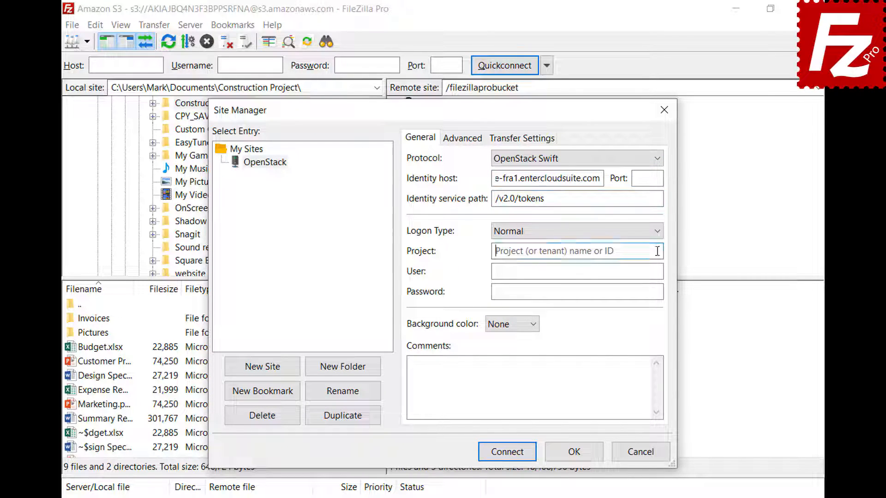
text(06643c071d324ee195c97b2da71d4793)
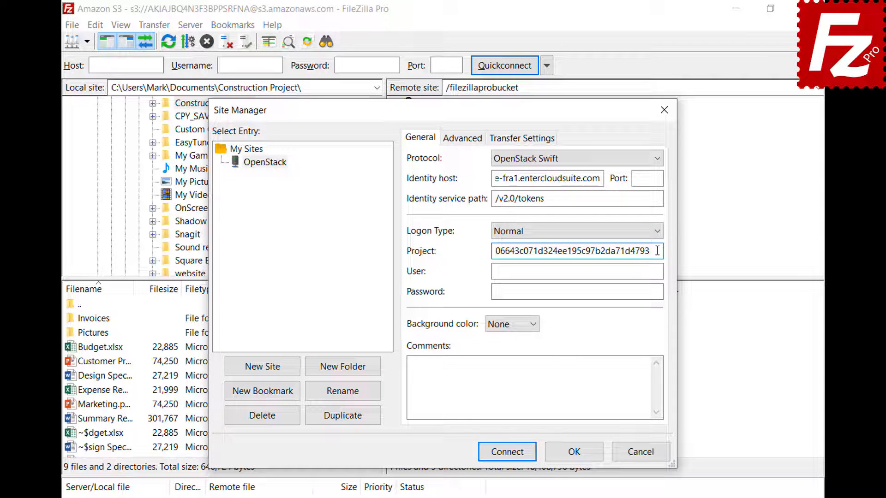
click(658, 272)
key(ctrl+v)
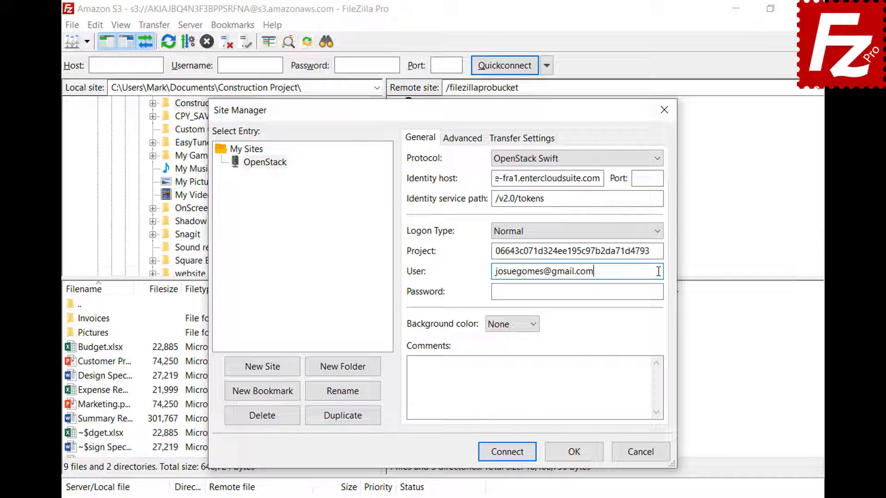
click(660, 291)
key(ctrl+v)
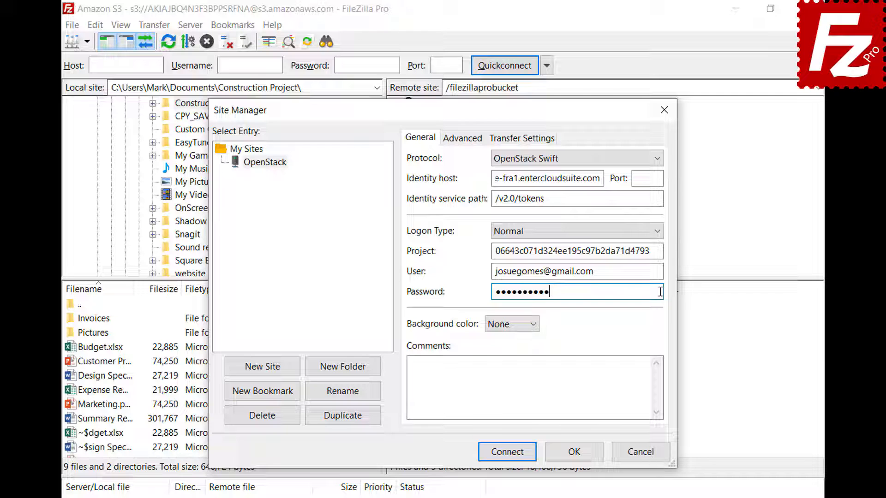
click(508, 453)
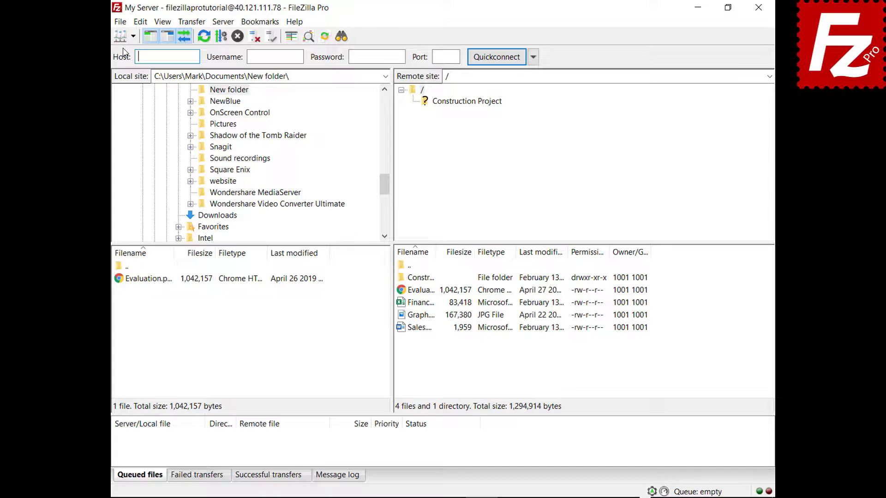
Add a Site Manager entry named Box using the Box protocol and connect to it
click(118, 23)
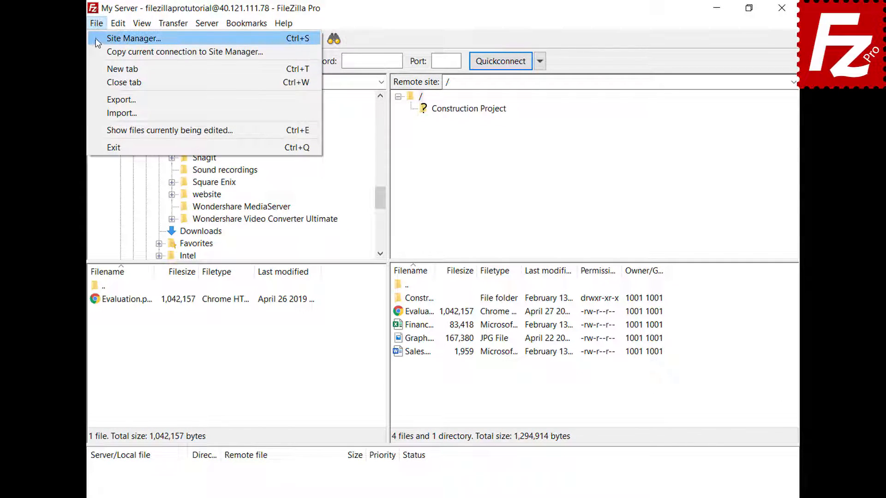
click(96, 38)
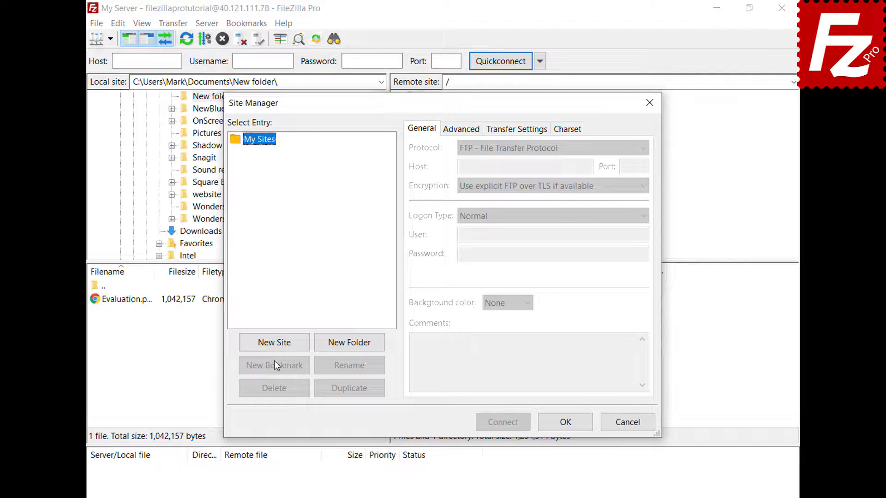
click(273, 347)
text(Box)
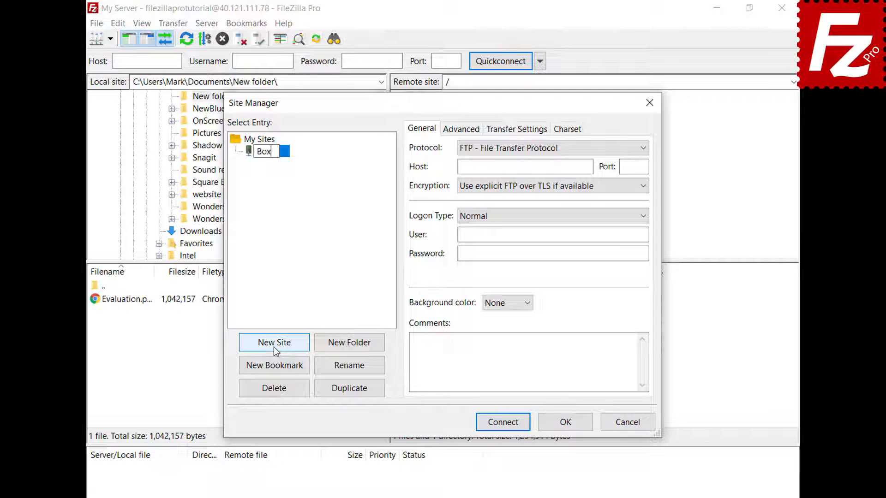
key(Return)
click(641, 148)
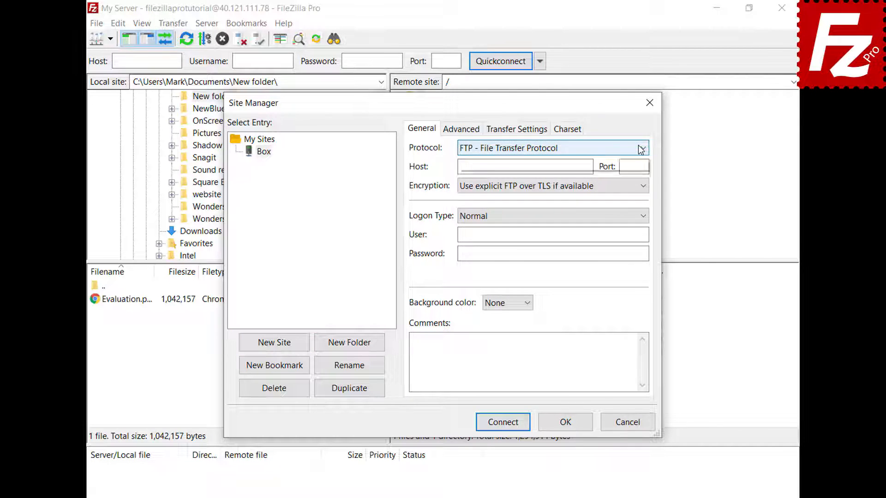
click(625, 305)
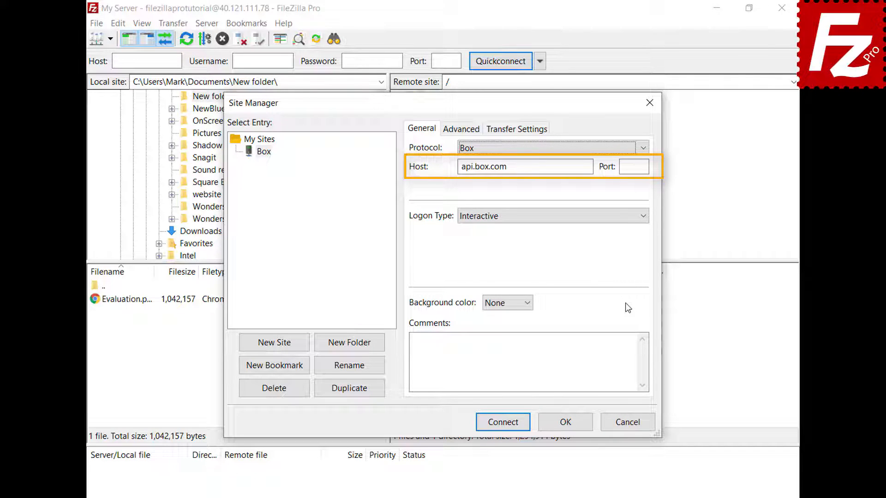
click(501, 423)
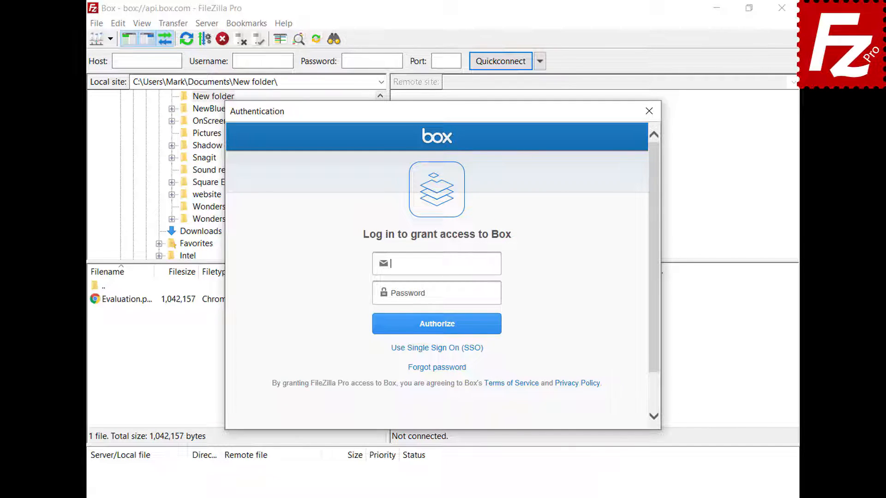
Log in with the Box account e-mail and password and grant FileZilla Pro access
key(ctrl+v)
click(495, 292)
key(ctrl+v)
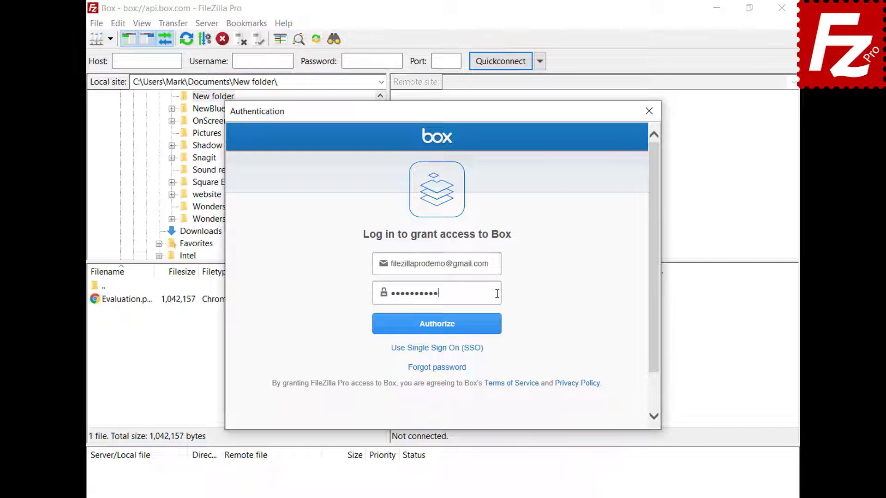
click(436, 332)
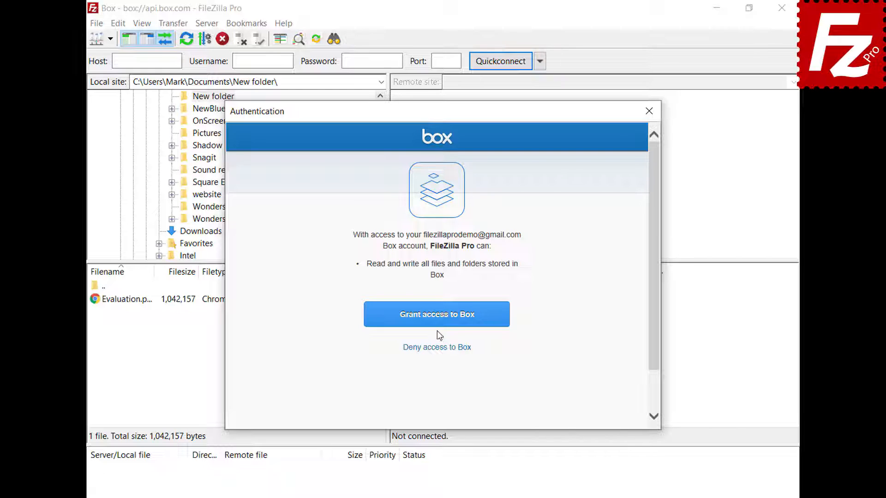
click(438, 323)
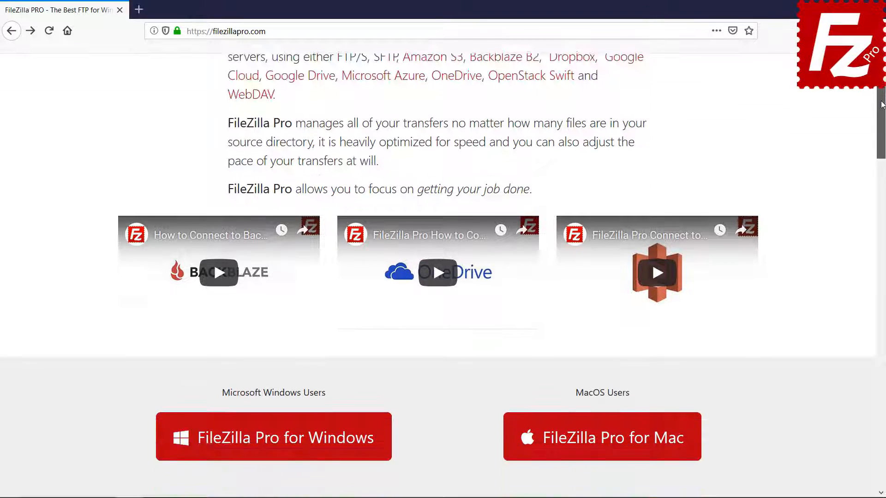
Open the FileZilla Pro checkout page with one $19.99 licence in the cart
scroll(443, 277, down, 3)
click(277, 300)
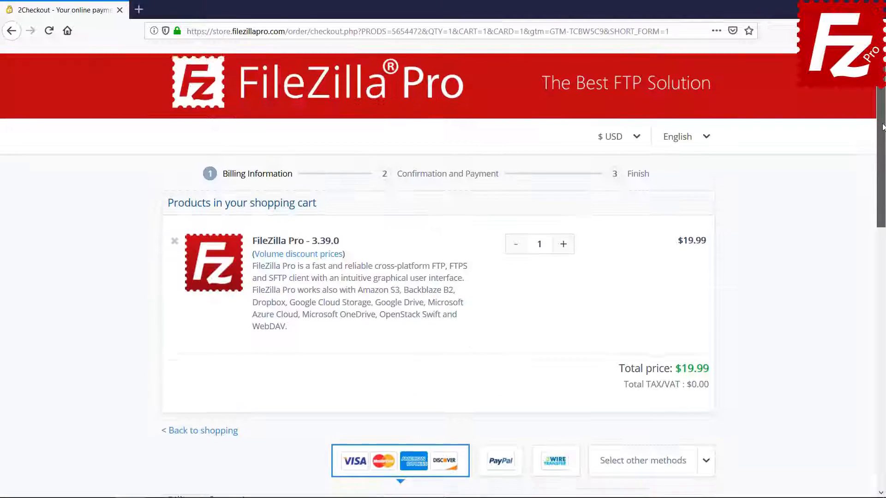
scroll(882, 127, down, 10)
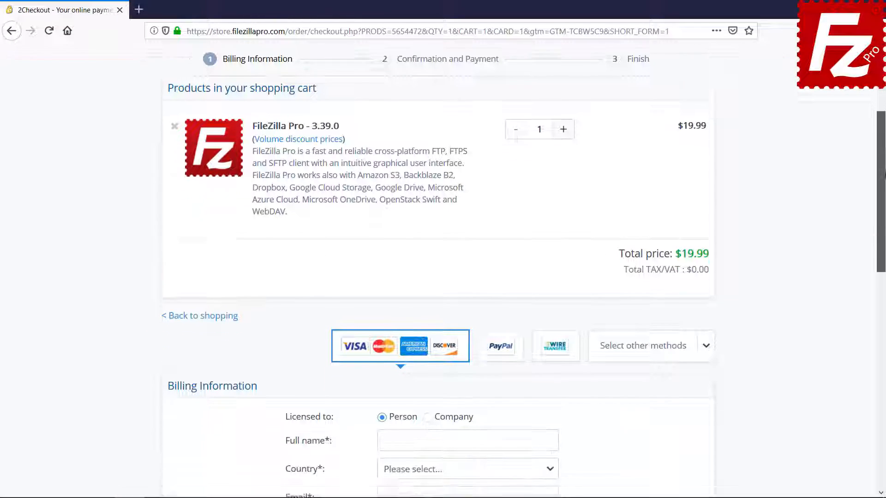